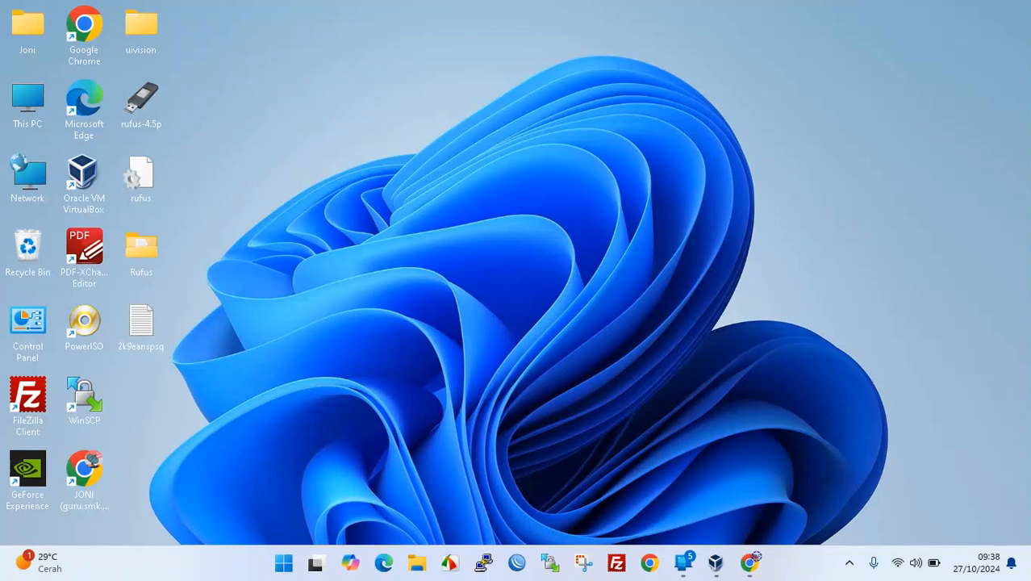
- Select the VirtualBox desktop shortcut and glance at the quick network and volume settings
click(87, 179)
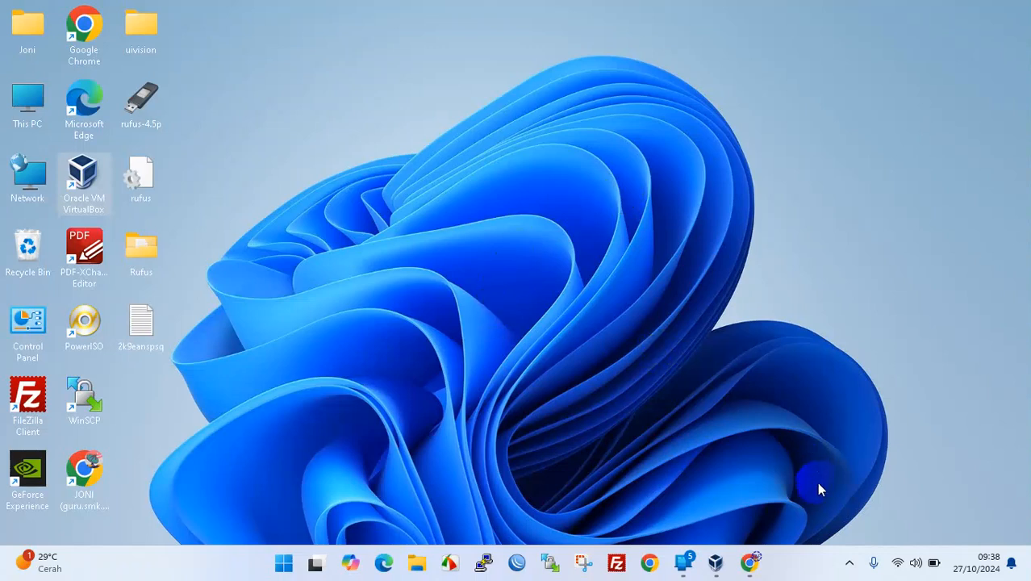
click(895, 559)
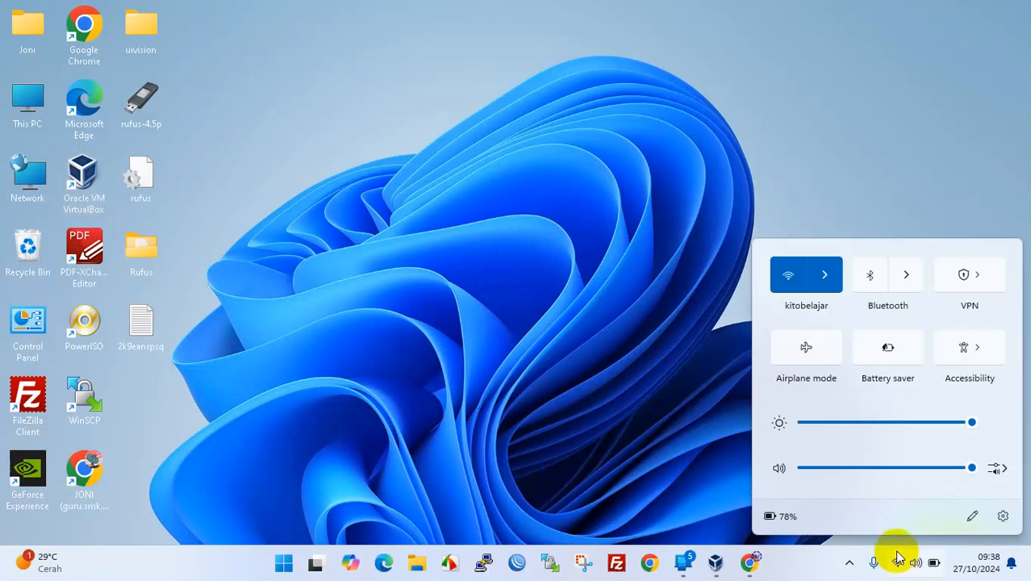
click(521, 260)
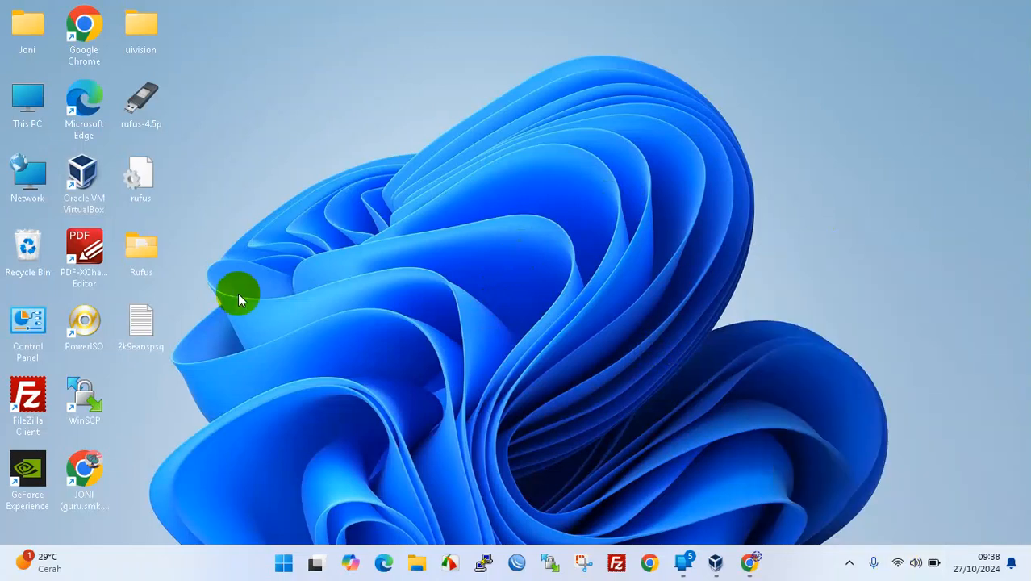
- Bring up the MikroTik download page in Chrome and scroll through it
click(750, 562)
click(263, 11)
click(272, 47)
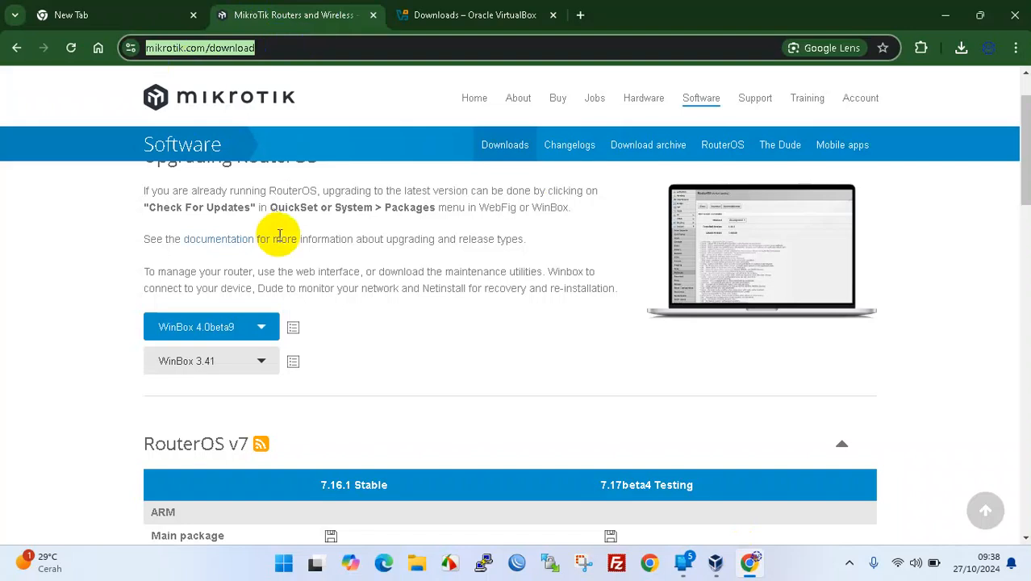
scroll(379, 327, down, 4)
scroll(380, 322, up, 3)
scroll(219, 368, down, 10)
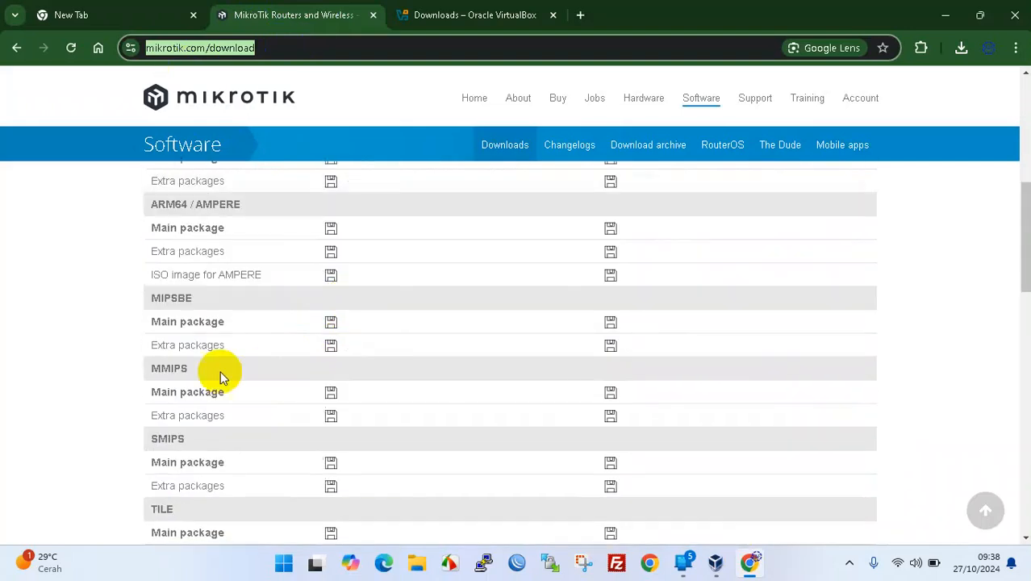
scroll(228, 377, up, 12)
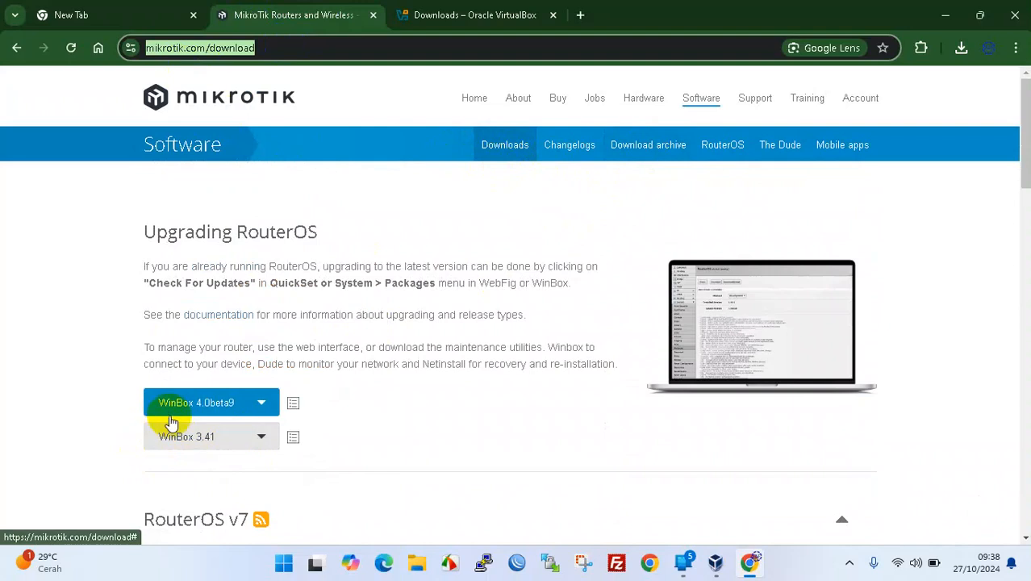
- View the WinBox 3.41 options and the RouterOS download archive, then return to the VirtualBox tab
click(184, 442)
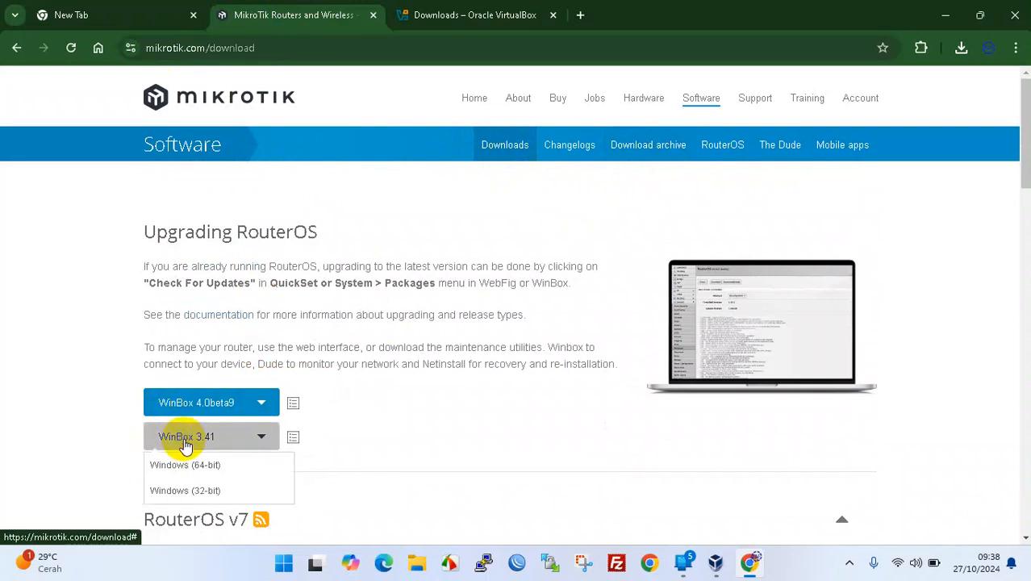
click(434, 426)
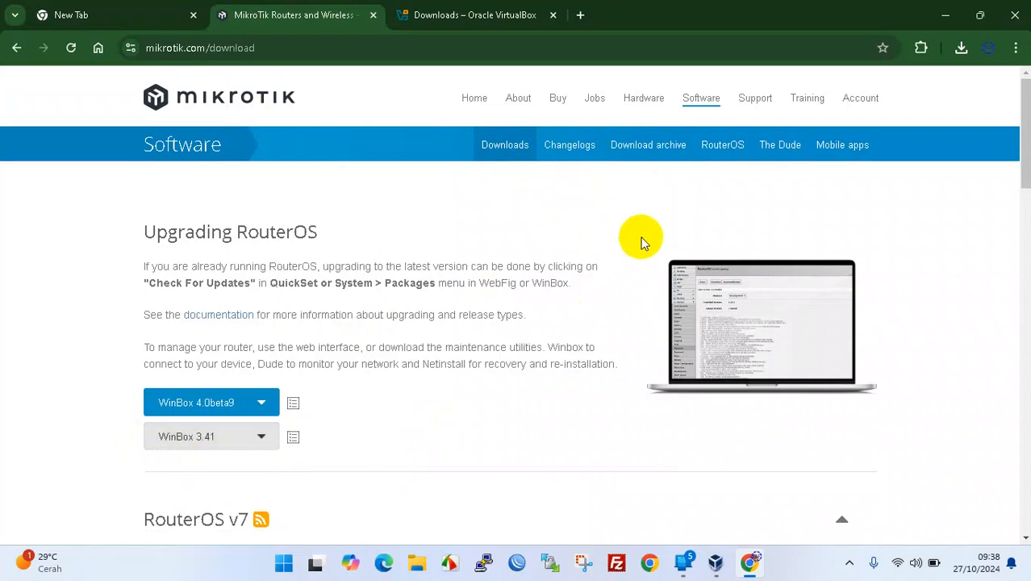
click(661, 148)
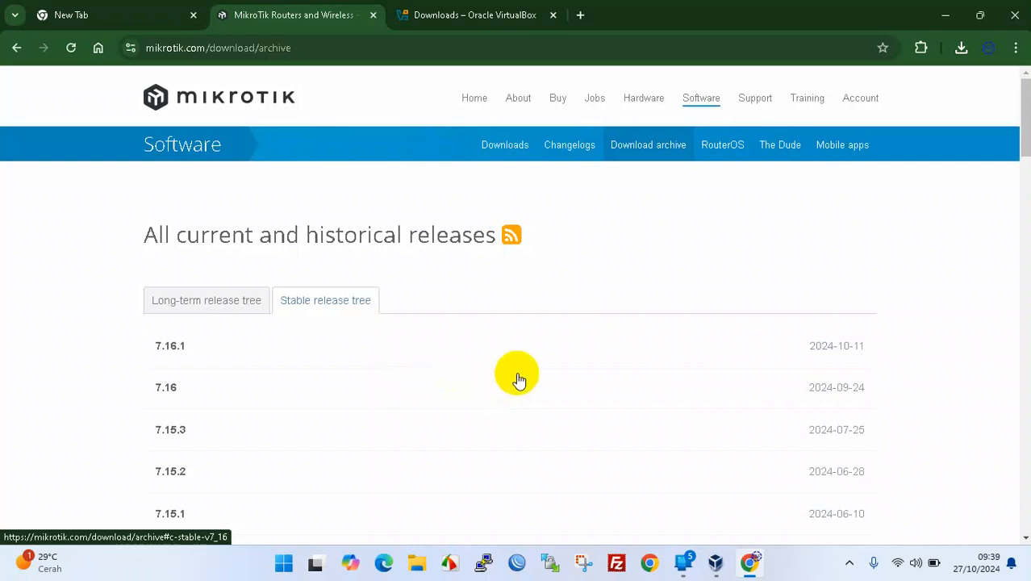
scroll(242, 391, down, 10)
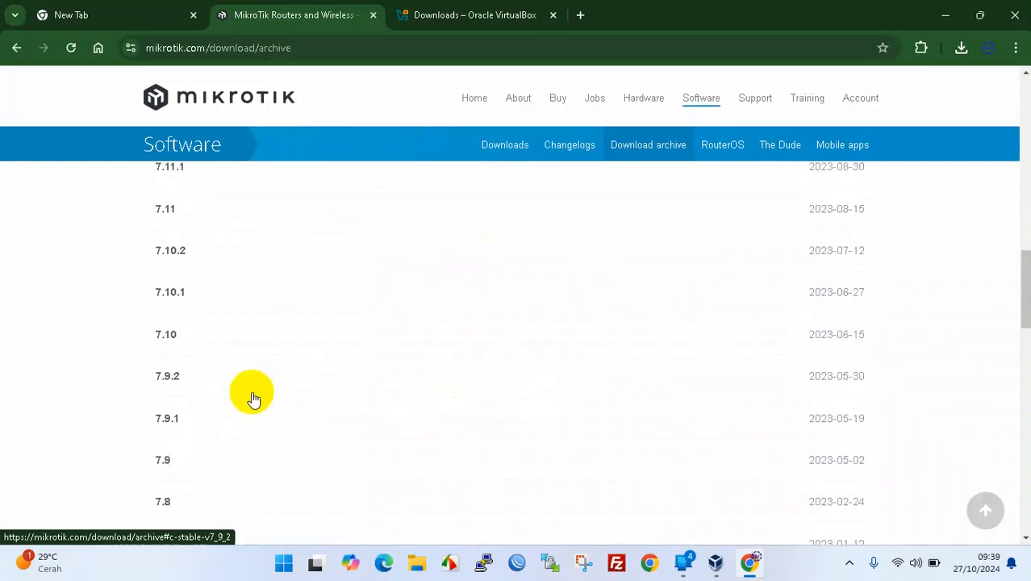
scroll(254, 398, down, 4)
scroll(311, 394, up, 15)
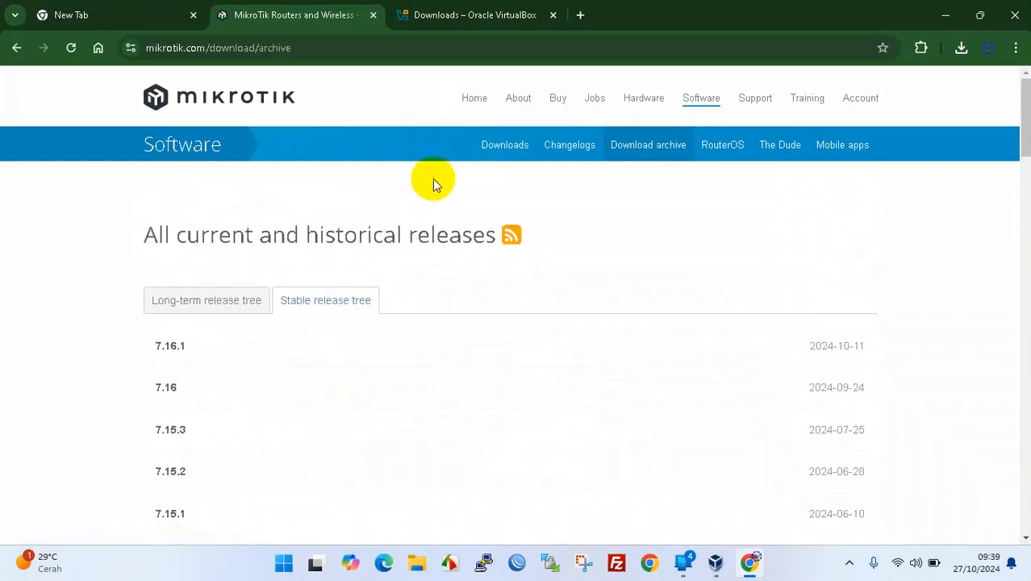
click(449, 15)
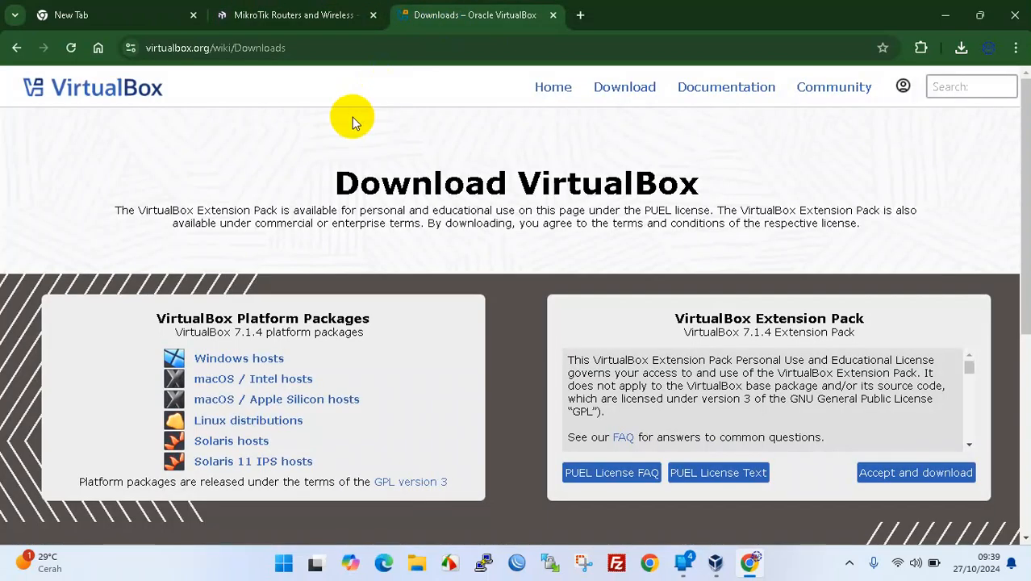
- Minimise Chrome from the VirtualBox downloads page to reveal the desktop
click(336, 48)
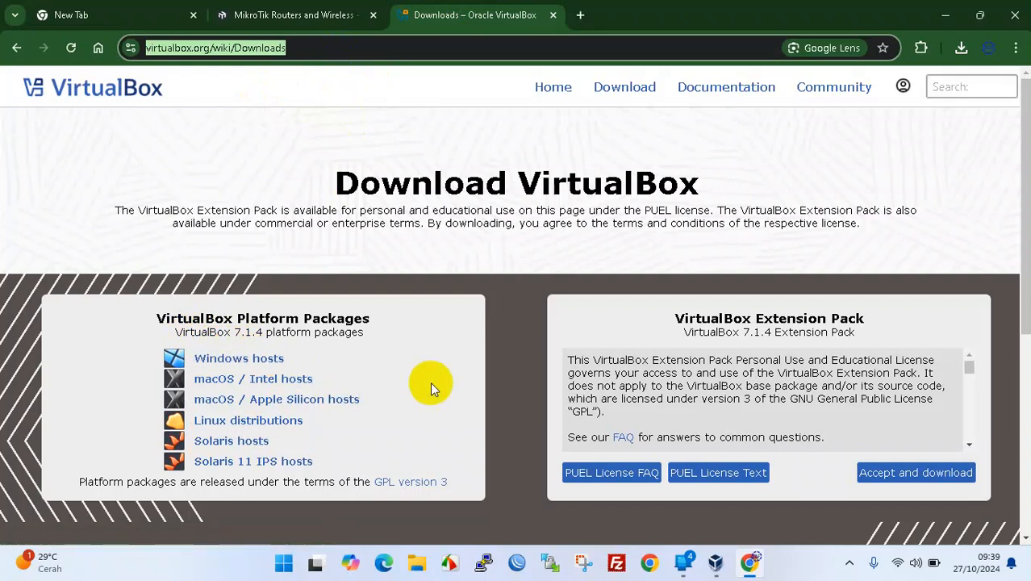
click(947, 13)
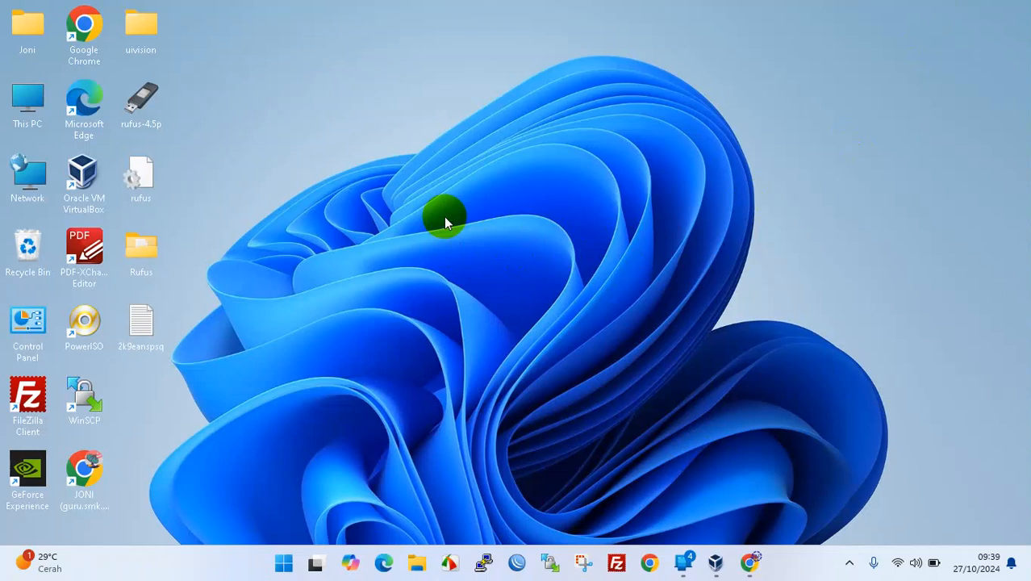
- Launch VirtualBox and start a new virtual machine named RoterMikrotik
double_click(84, 177)
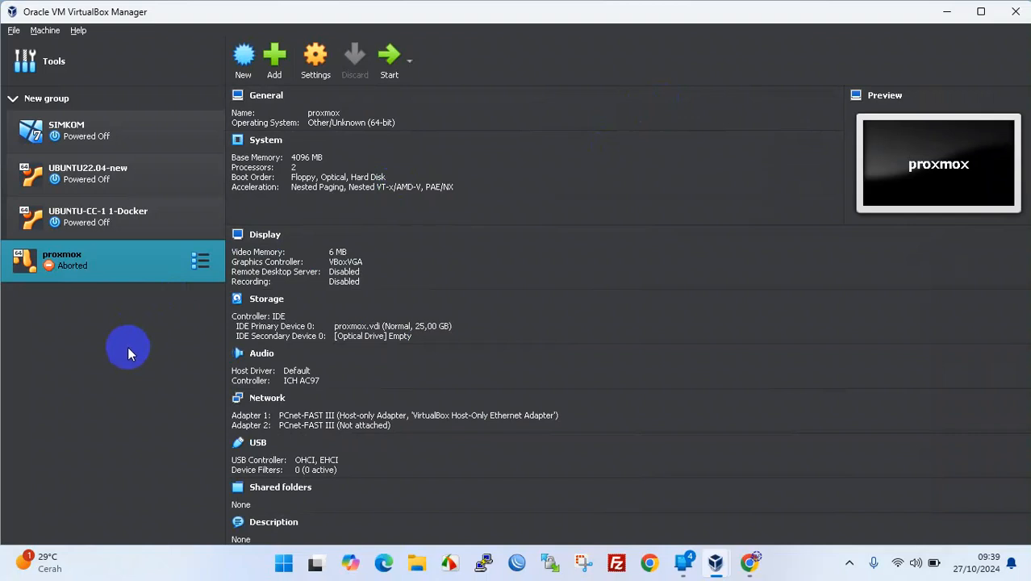
click(244, 57)
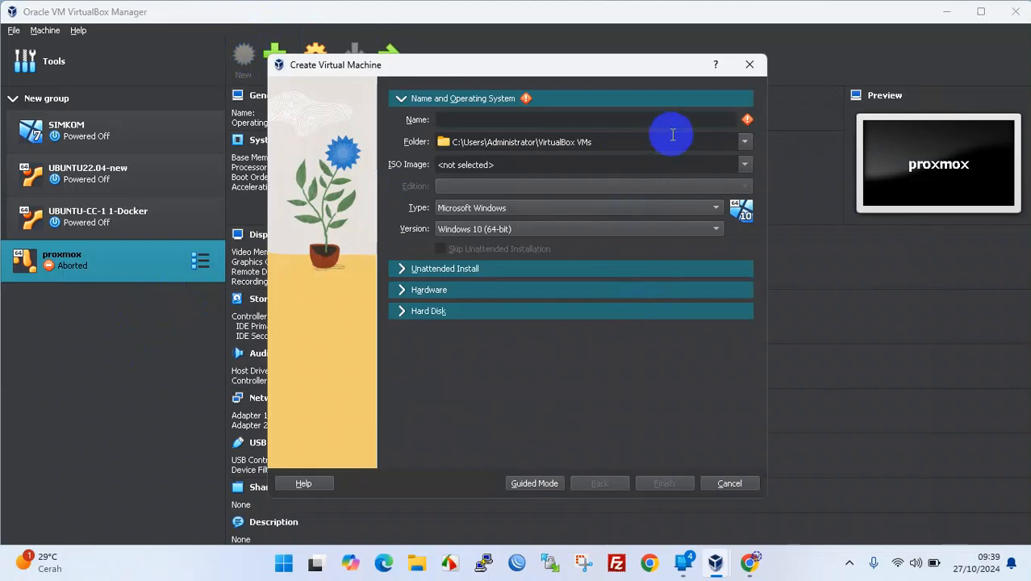
text(Rotear)
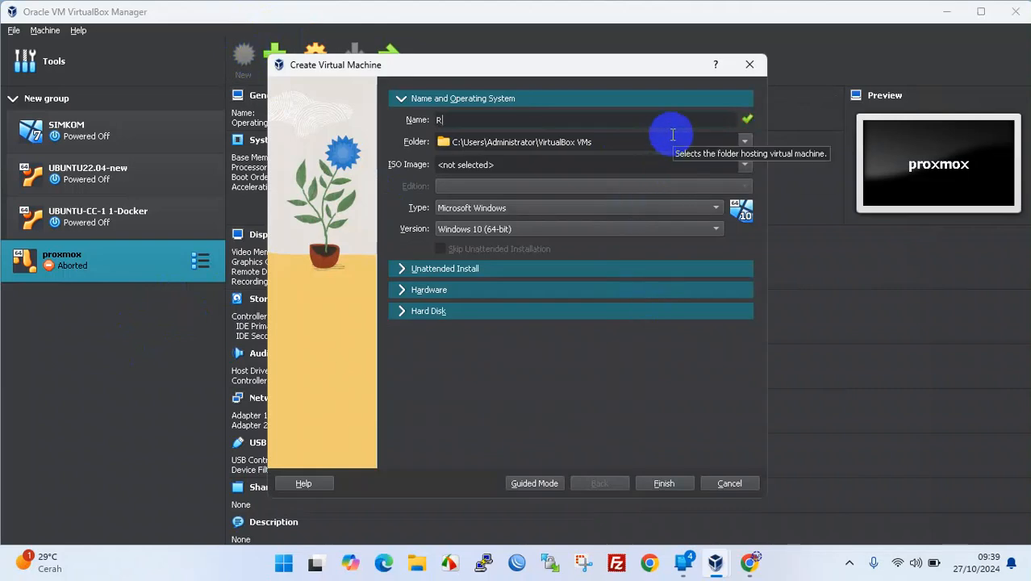
key(BackSpace)
key(BackSpace)
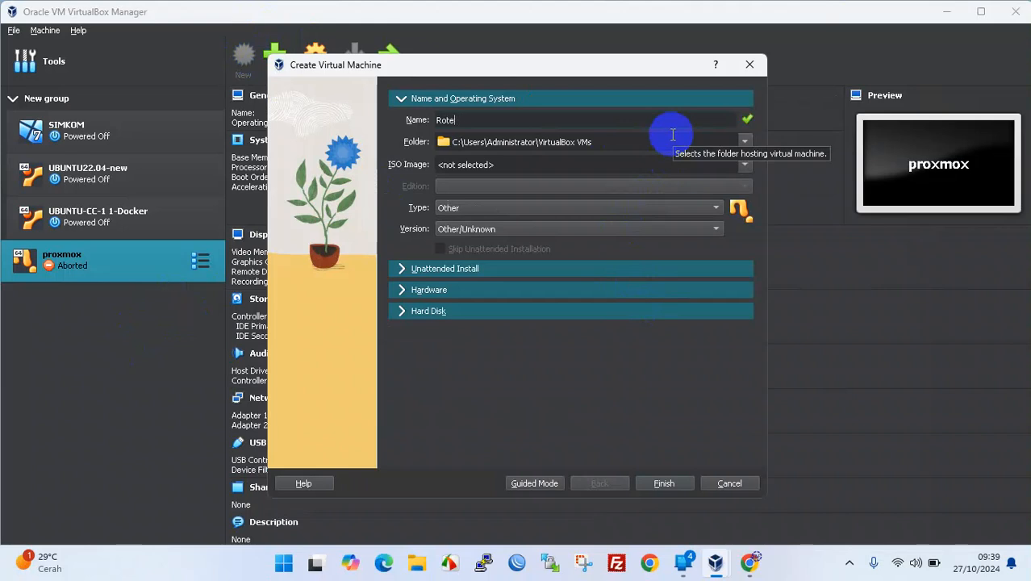
text(rMikrotik)
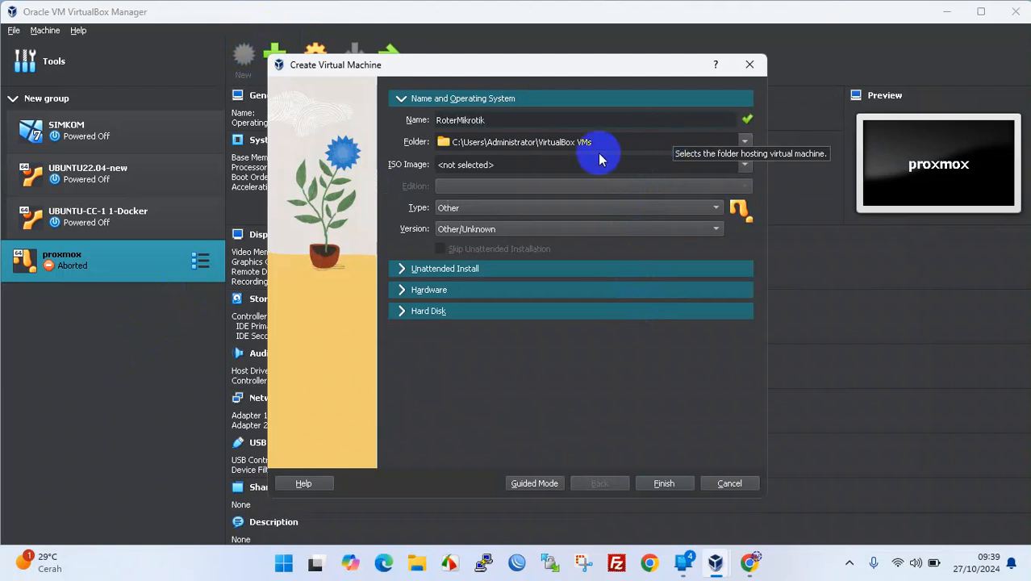
- Set the machine folder to Downloads\iso mikrotik
click(744, 143)
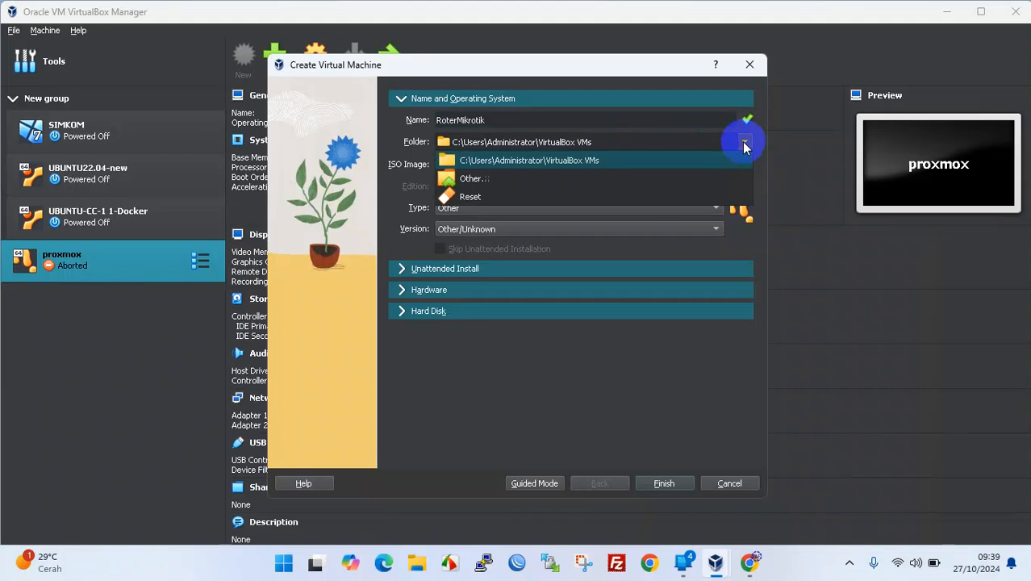
click(532, 184)
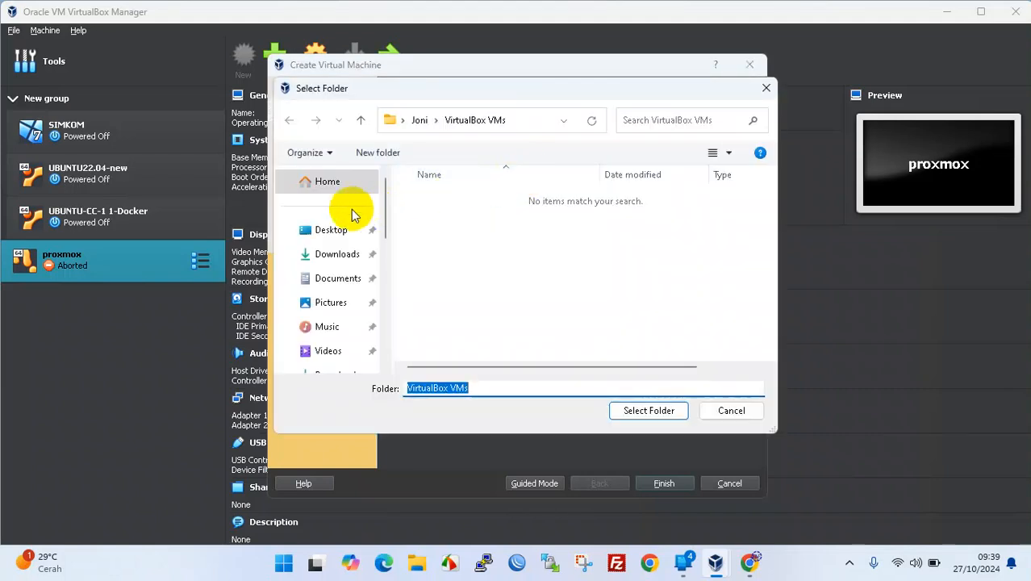
click(337, 254)
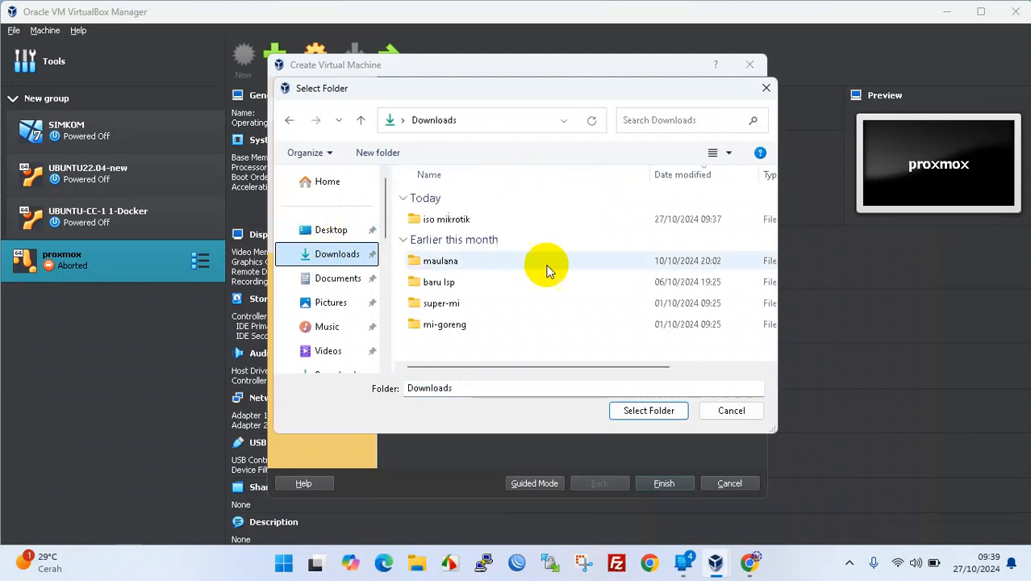
click(443, 218)
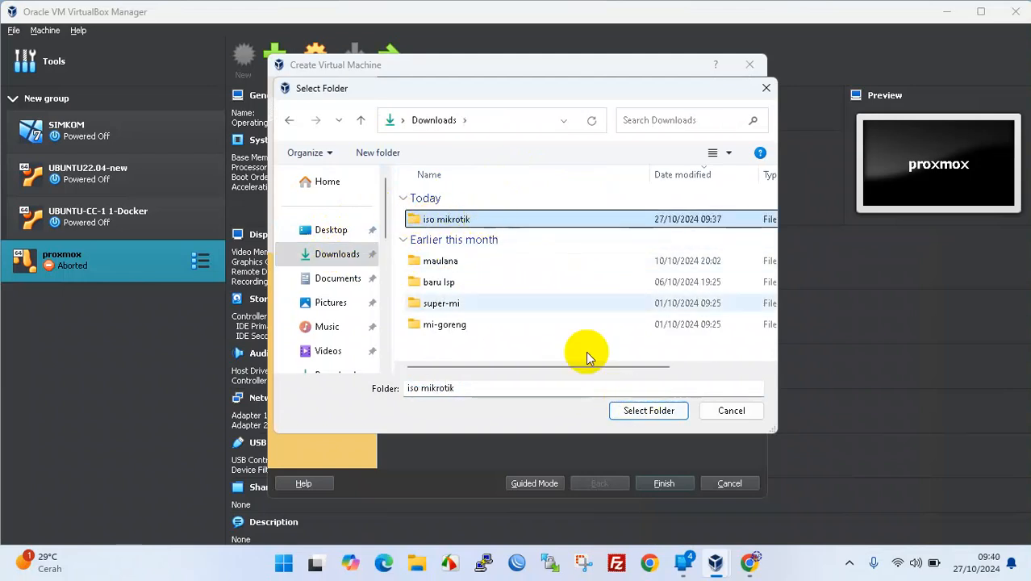
click(634, 414)
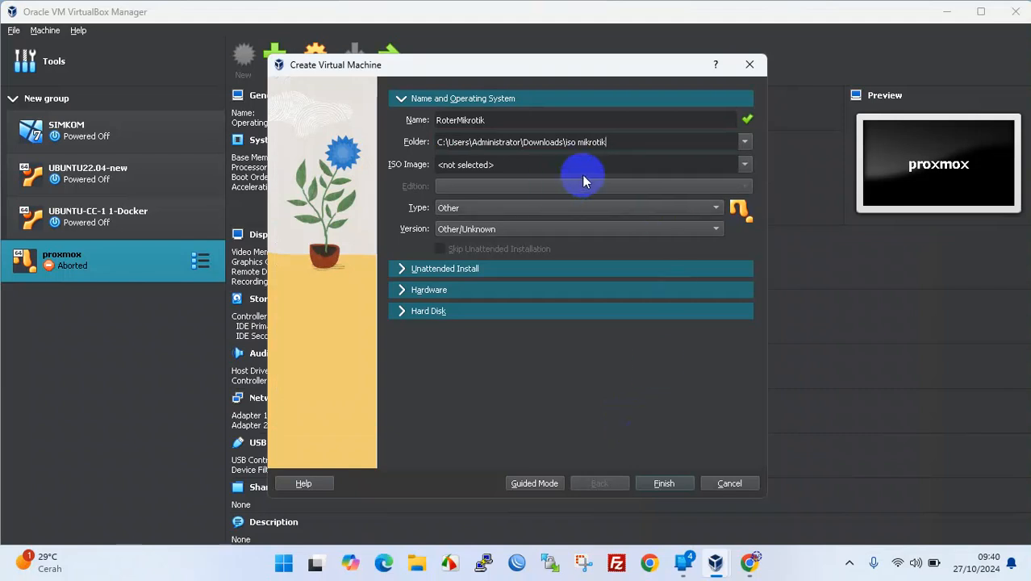
- Attach mikrotik-6.25.iso as the ISO image and expand the Hardware settings
click(743, 164)
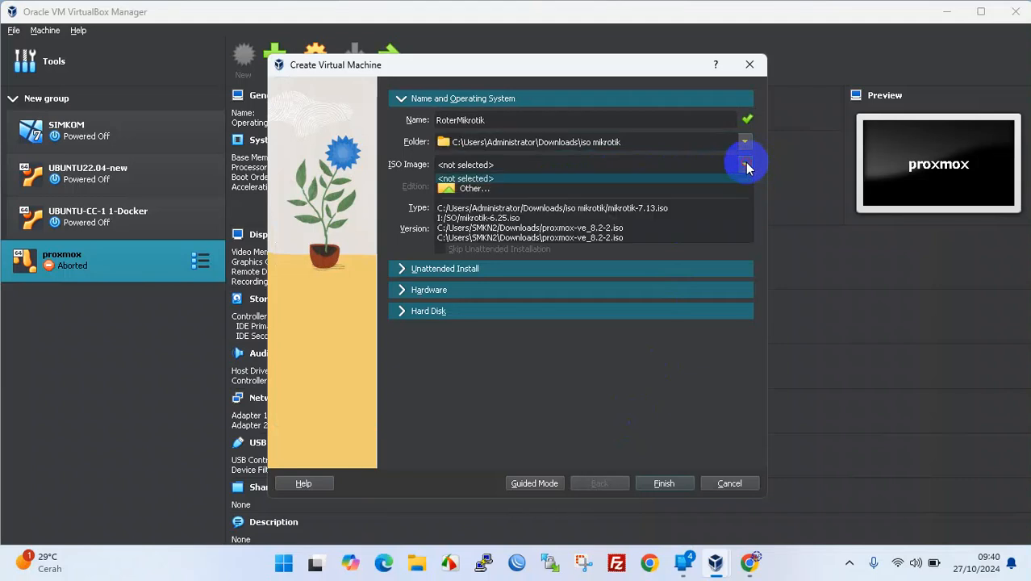
click(475, 188)
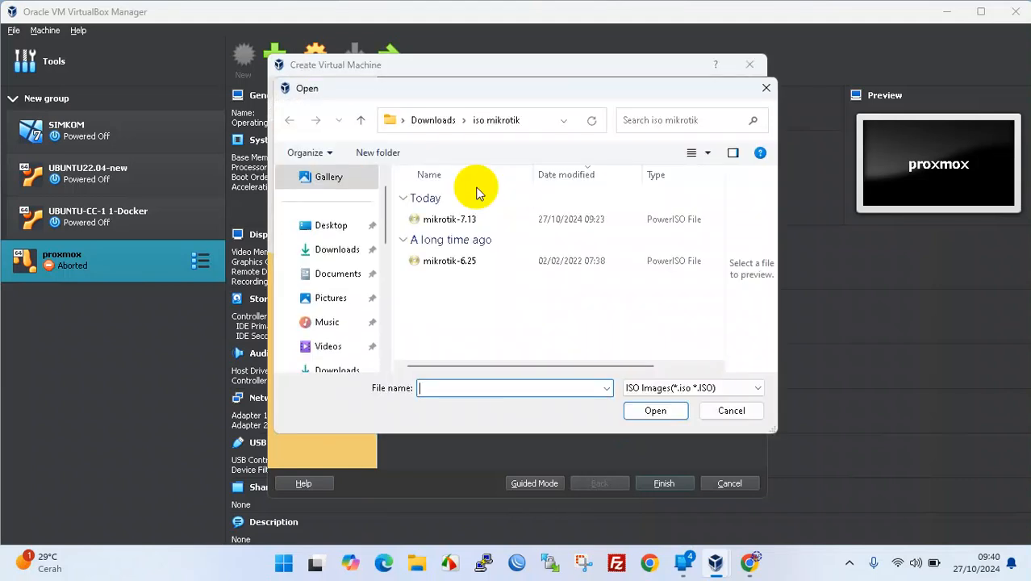
click(451, 269)
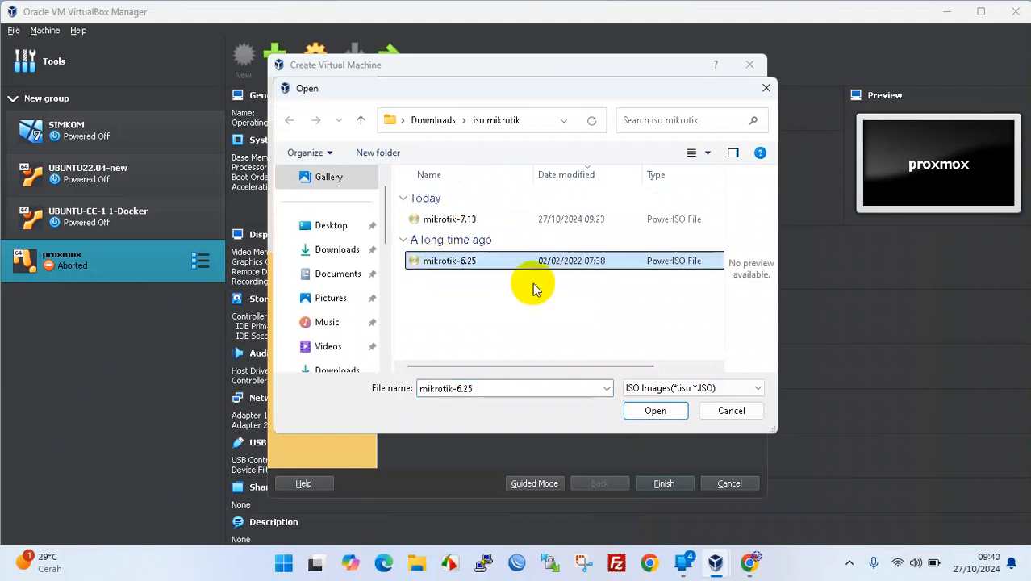
click(660, 411)
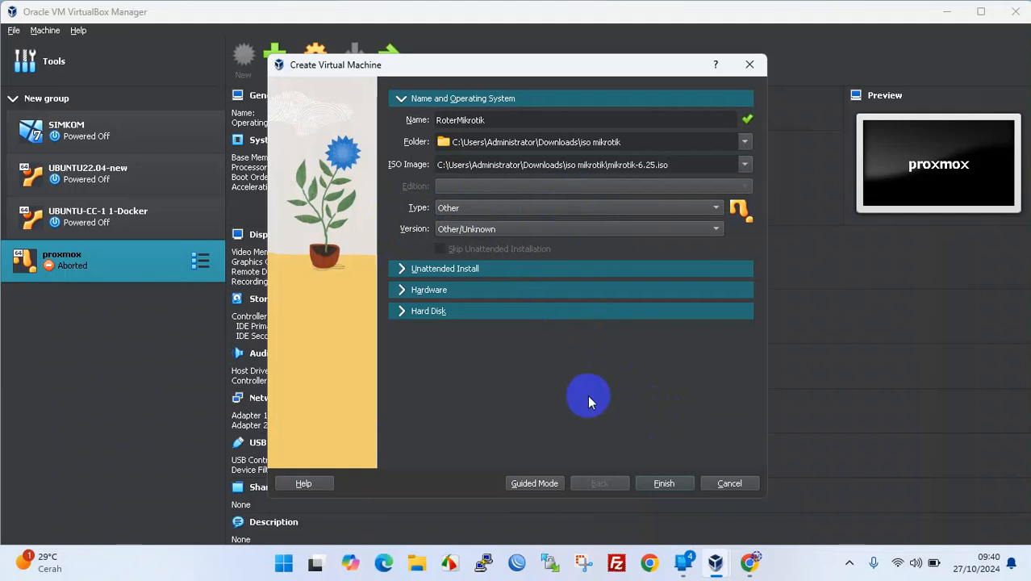
click(410, 292)
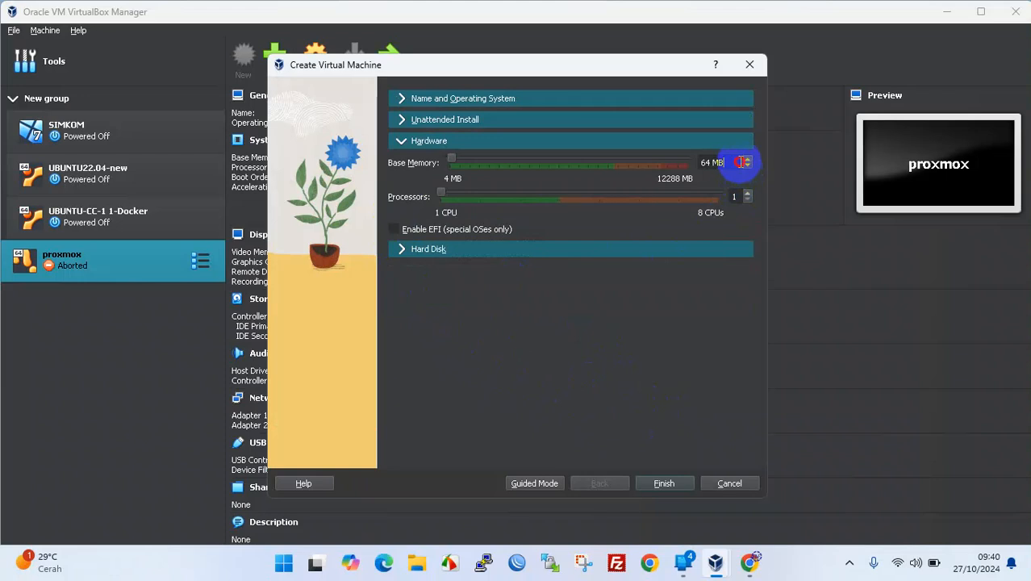
- Set base memory to 1024 MB with 2 processors, and reveal the hard disk options
double_click(740, 164)
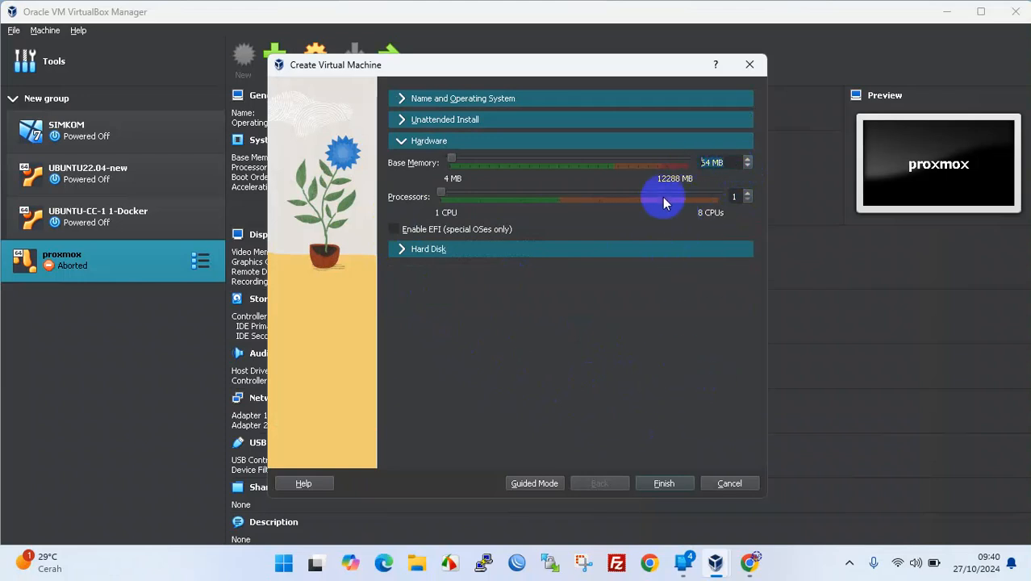
text(102)
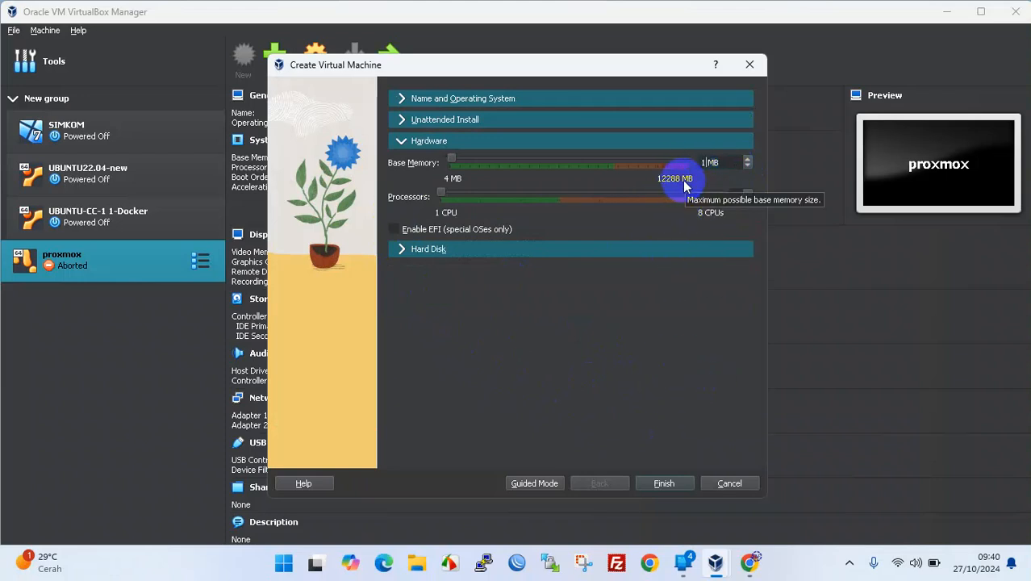
text(4)
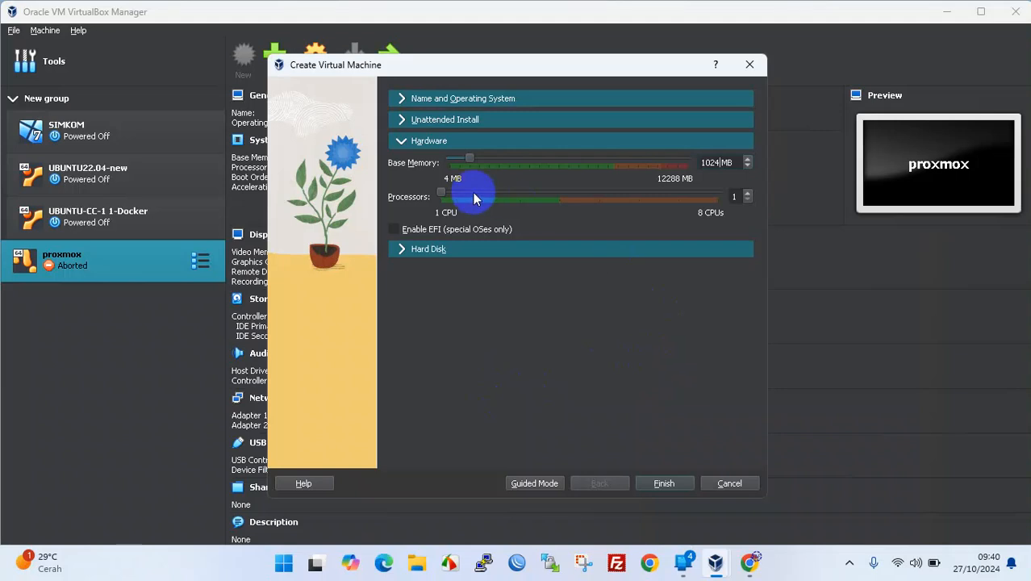
click(747, 192)
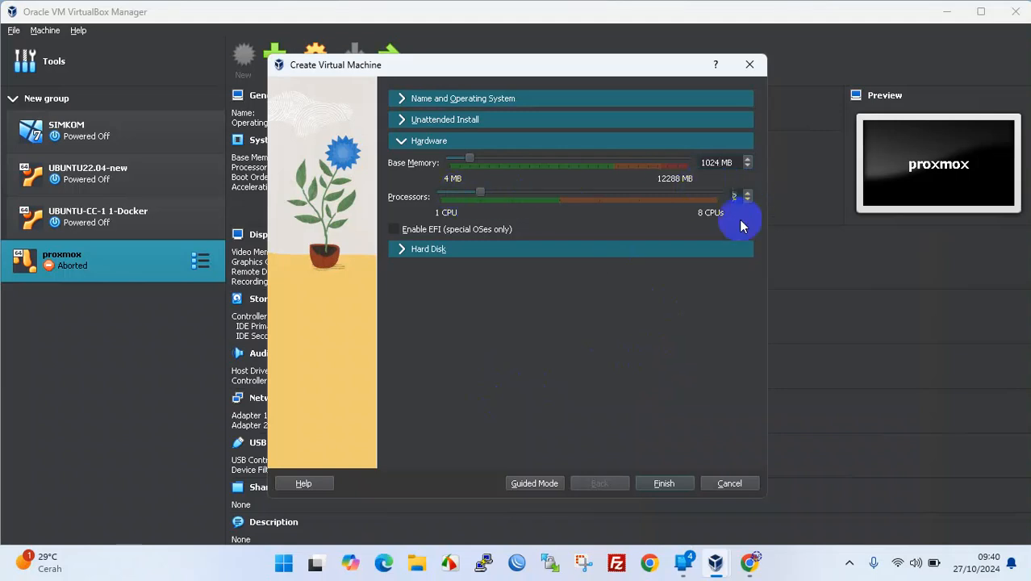
click(401, 249)
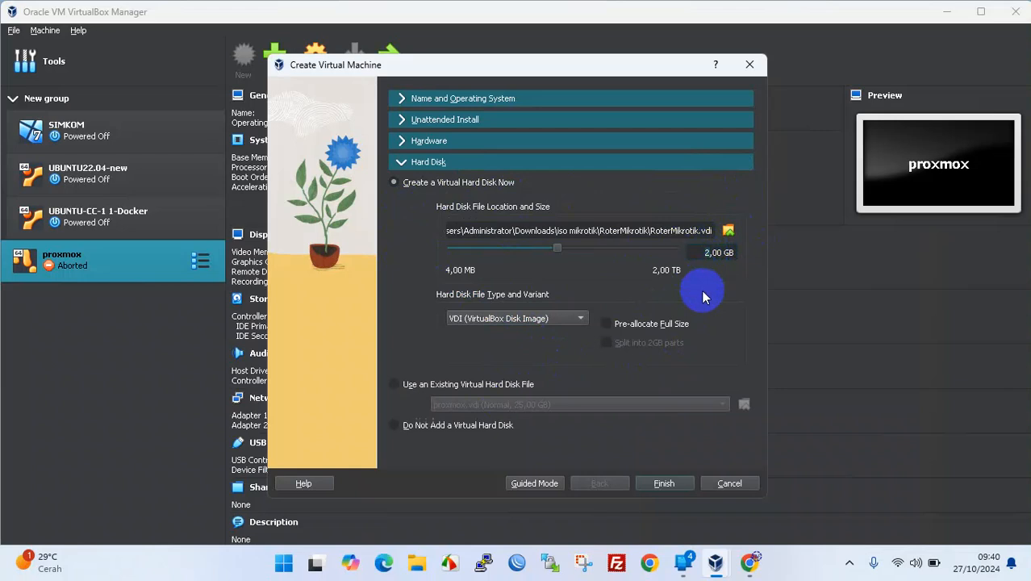
- Give the new disk 10 GB, save RoterMikrotik.vdi in iso mikrotik, and finish creating the VM
text(10)
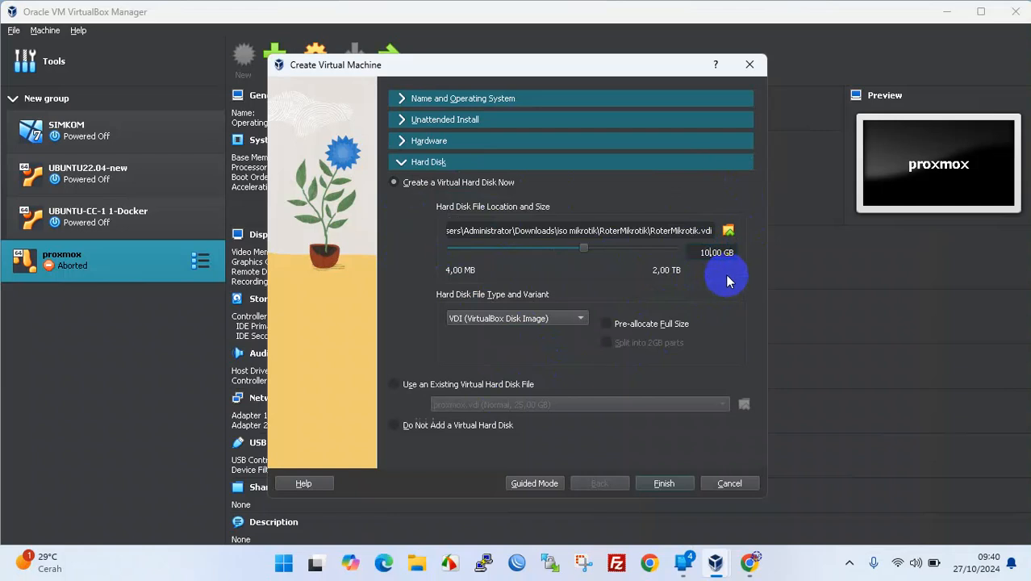
click(726, 233)
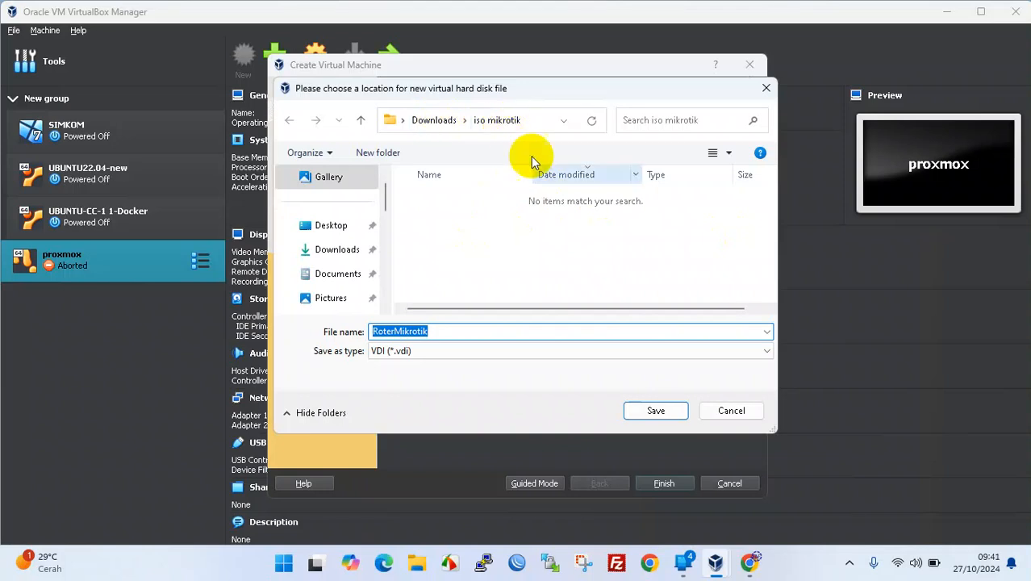
click(646, 411)
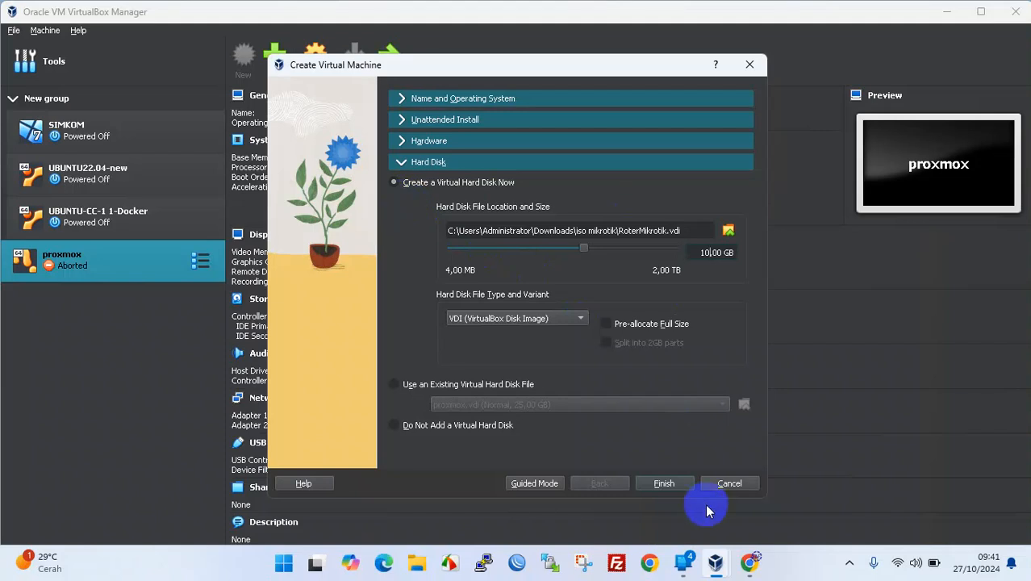
click(668, 483)
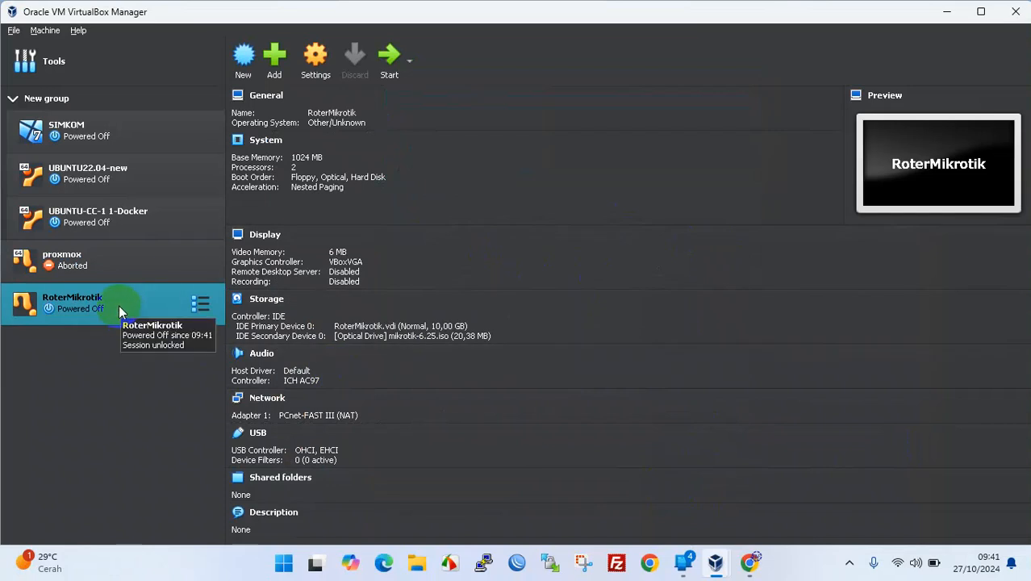
click(262, 406)
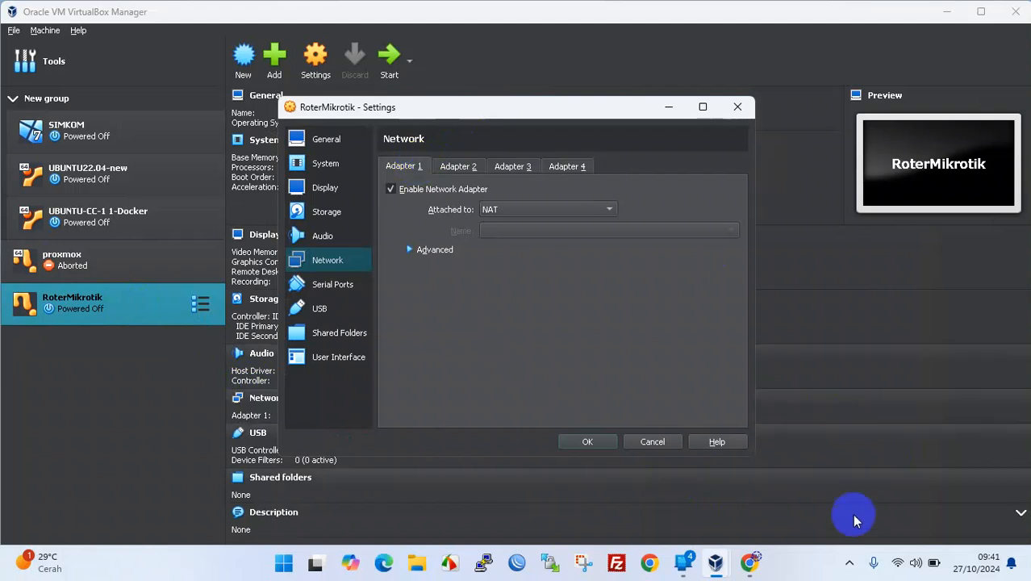
- Bridge Adapter 1 to the Qualcomm Atheros QCA9377 wireless adapter with promiscuous mode Allow All
mouse_move(898, 570)
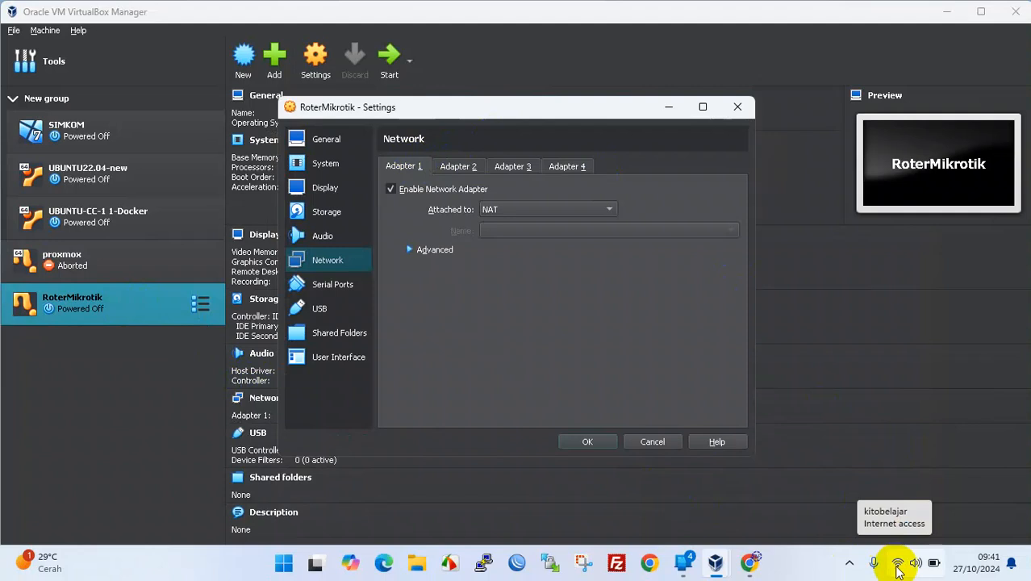
click(545, 208)
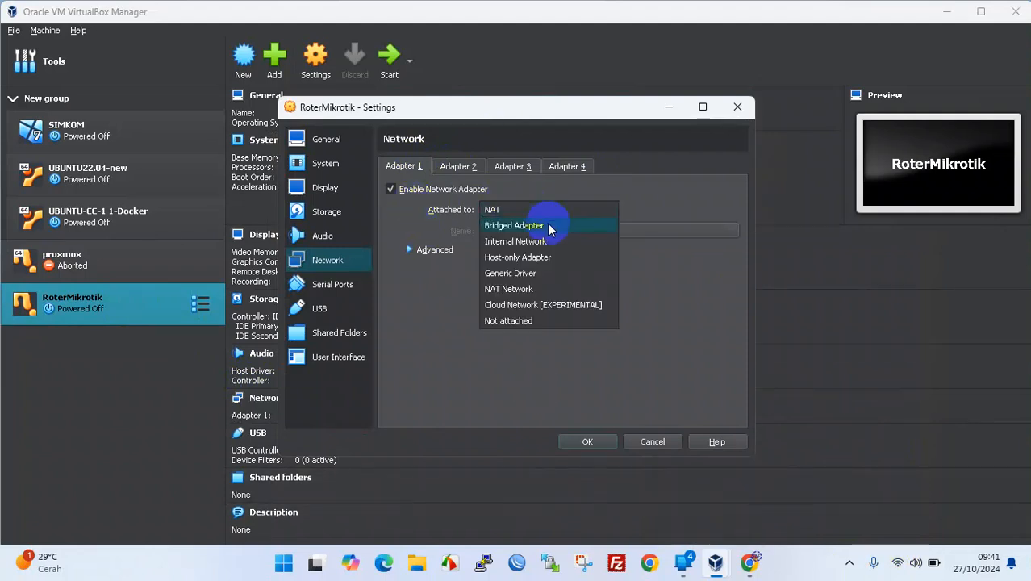
click(547, 225)
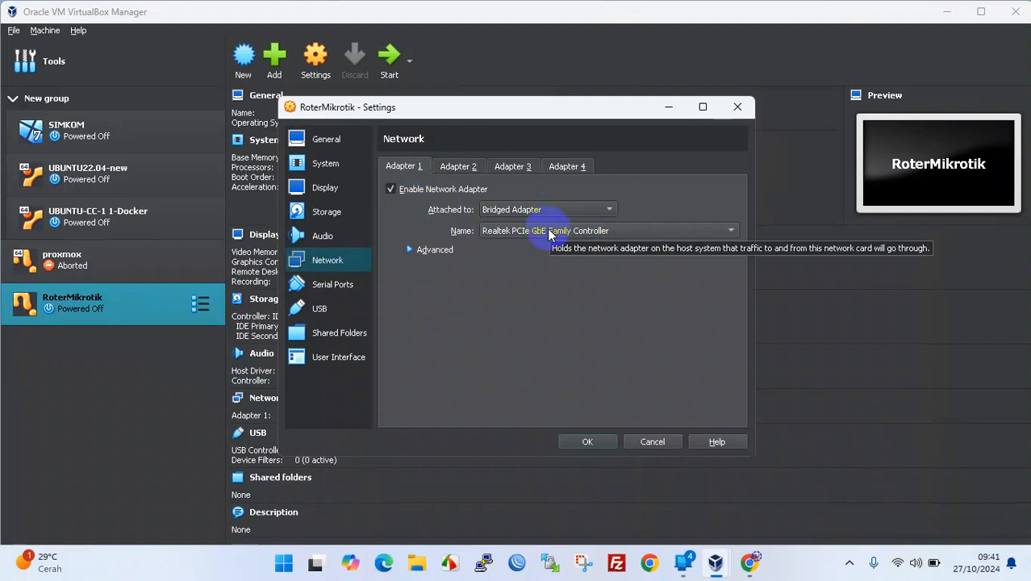
click(549, 233)
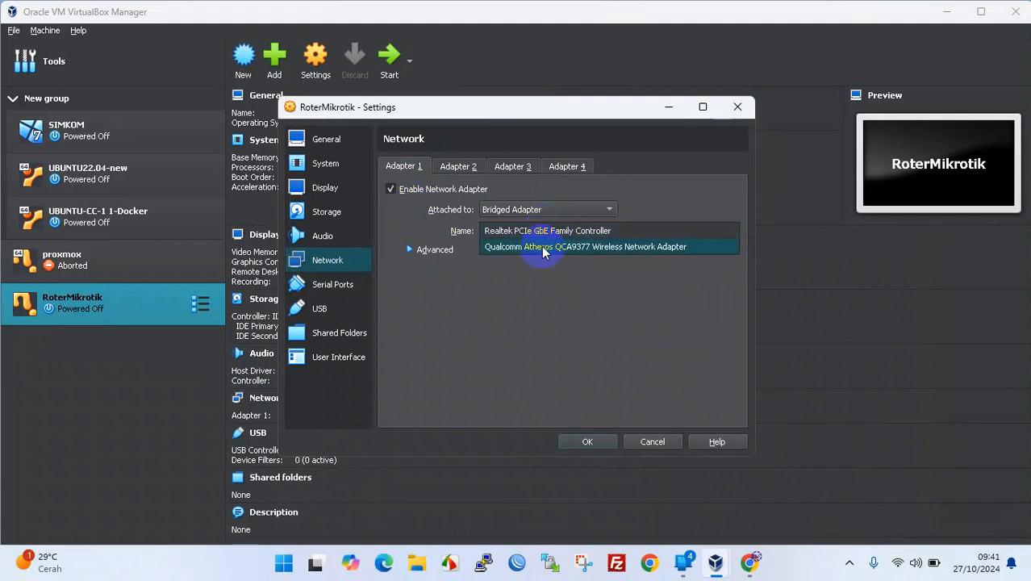
click(637, 249)
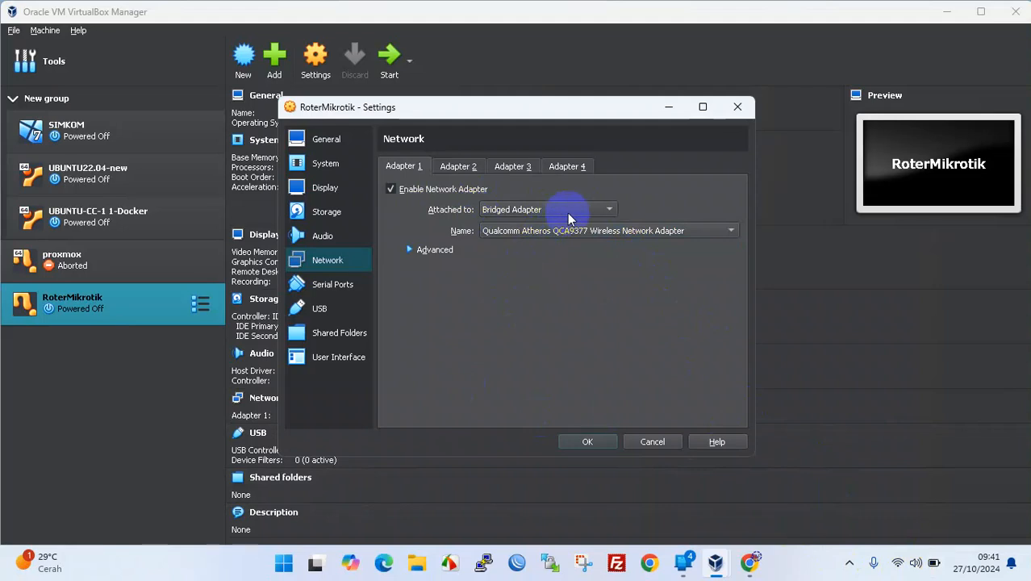
click(425, 251)
click(553, 290)
click(547, 316)
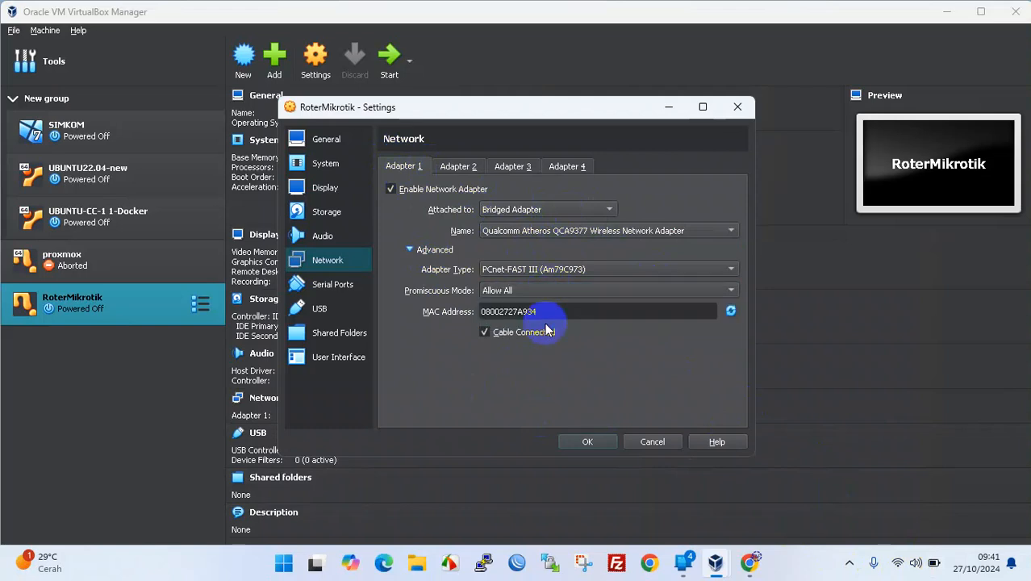
click(458, 167)
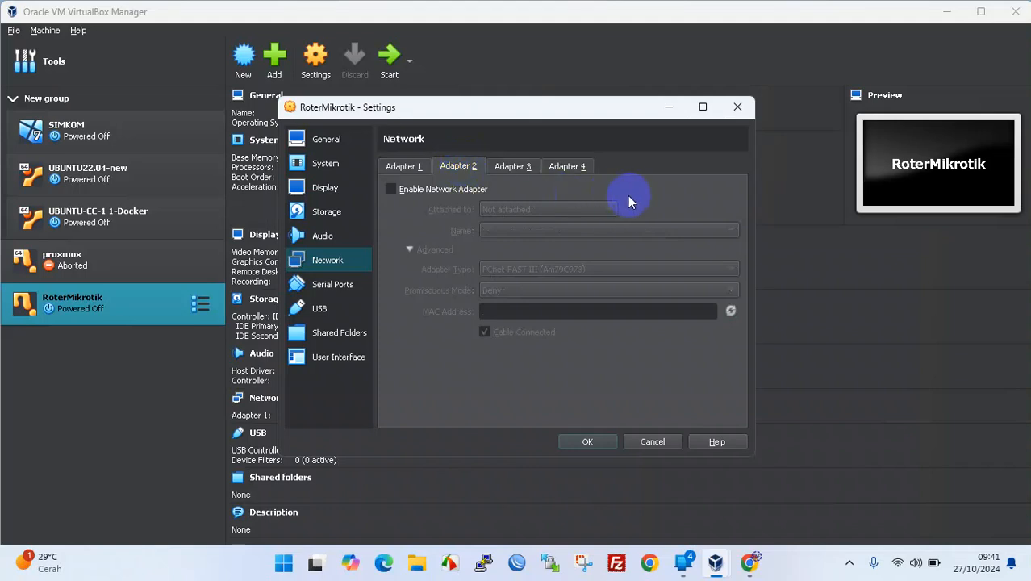
- Enable Adapter 2 on internal network 'ubuntu' with promiscuous mode Allow All
click(441, 195)
click(569, 209)
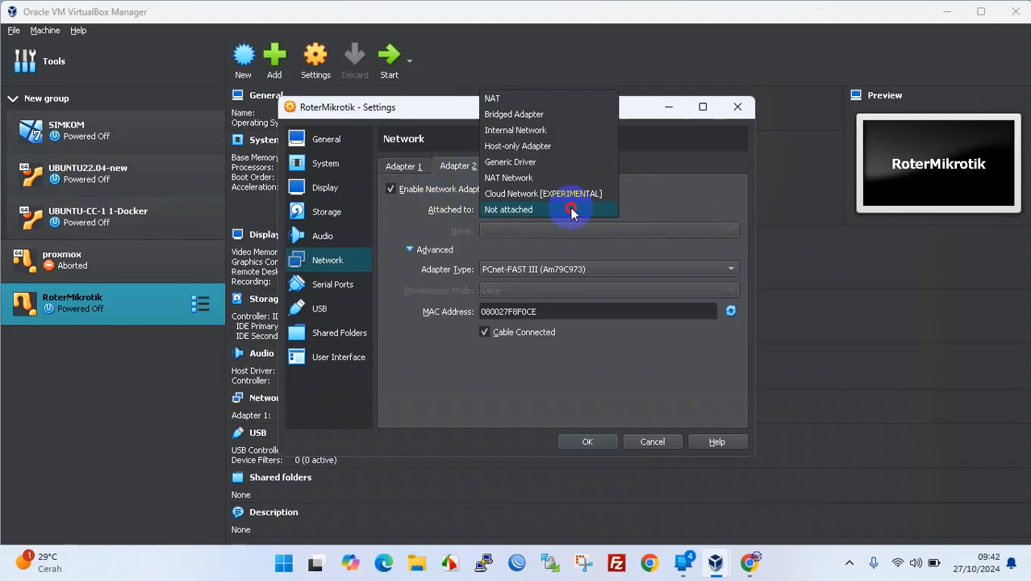
click(557, 130)
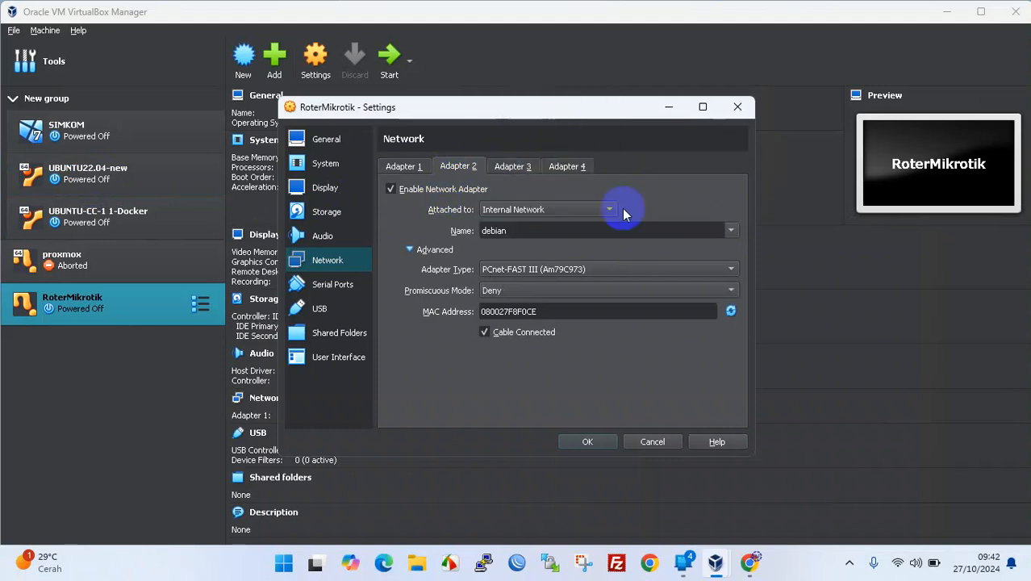
click(730, 231)
click(520, 231)
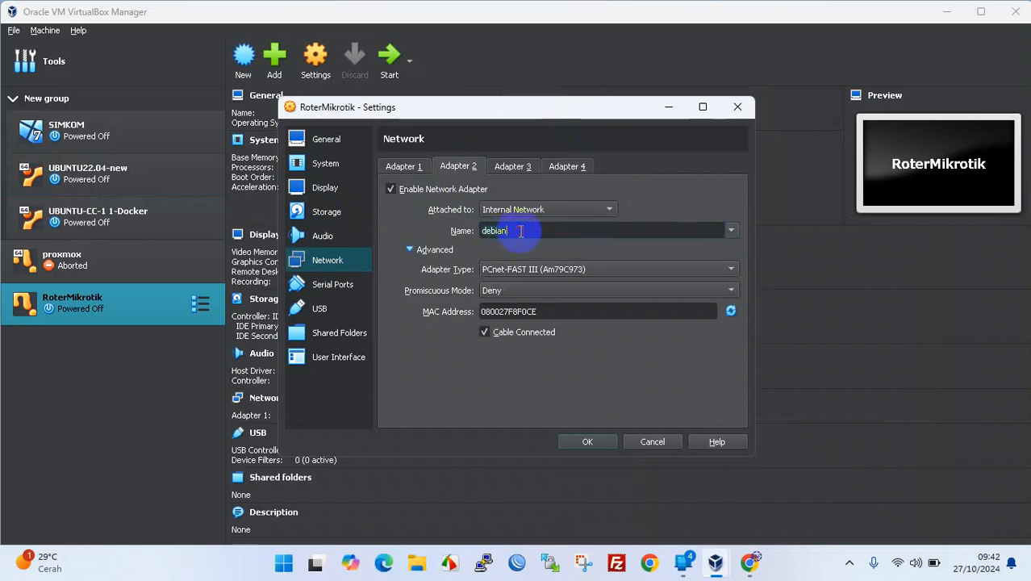
key(BackSpace)
key(BackSpace)
key(BackSpace)
key(BackSpace)
key(BackSpace)
key(BackSpace)
text(ubun)
click(529, 290)
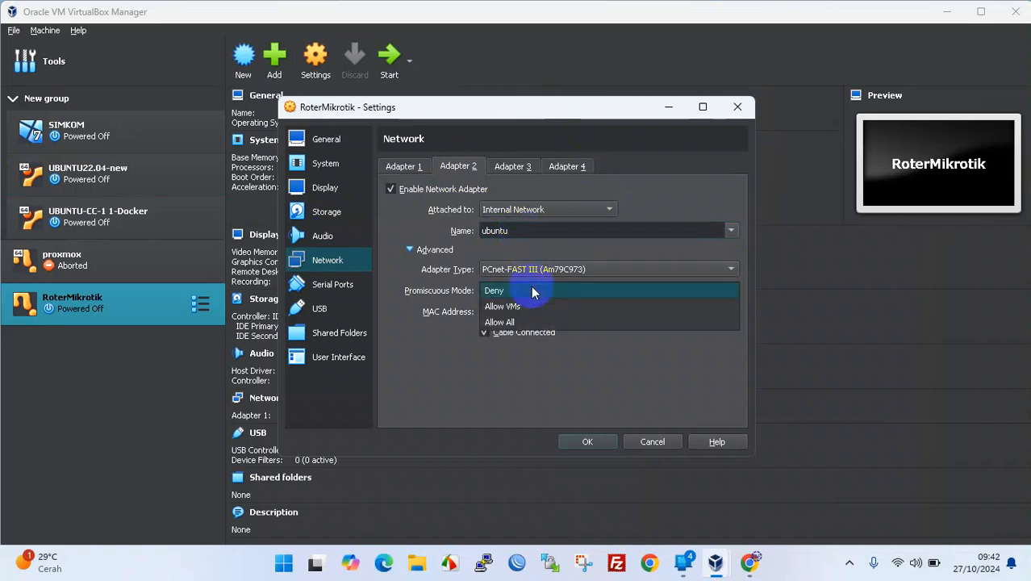
click(535, 322)
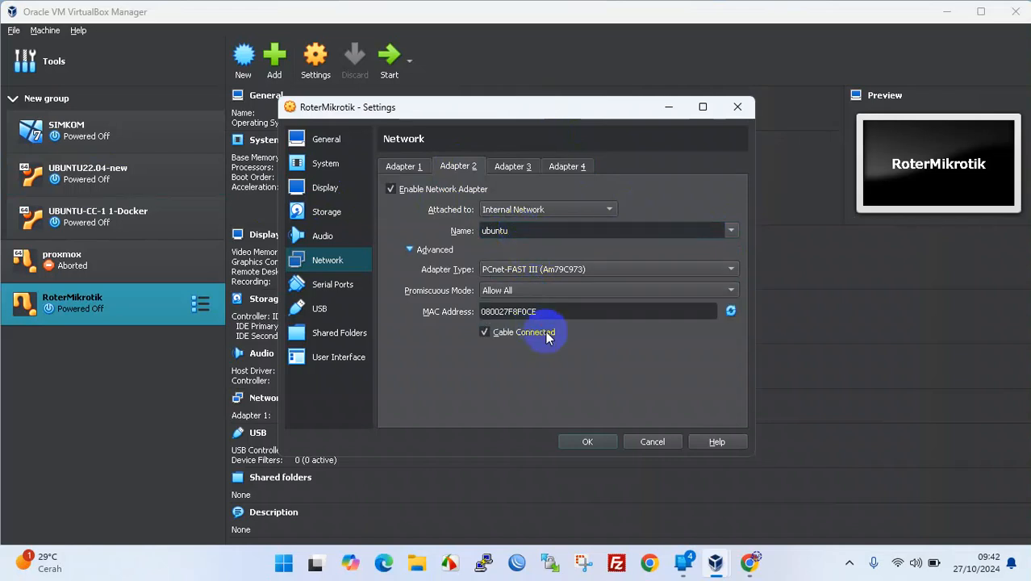
click(516, 167)
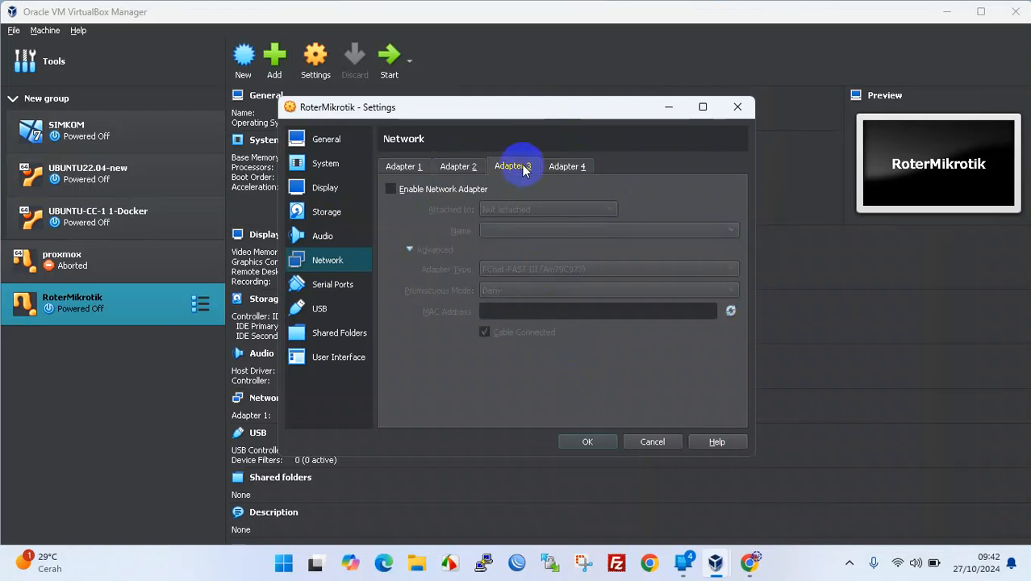
- Enable Adapter 3 as a host-only adapter with promiscuous mode Allow All
click(436, 190)
click(565, 212)
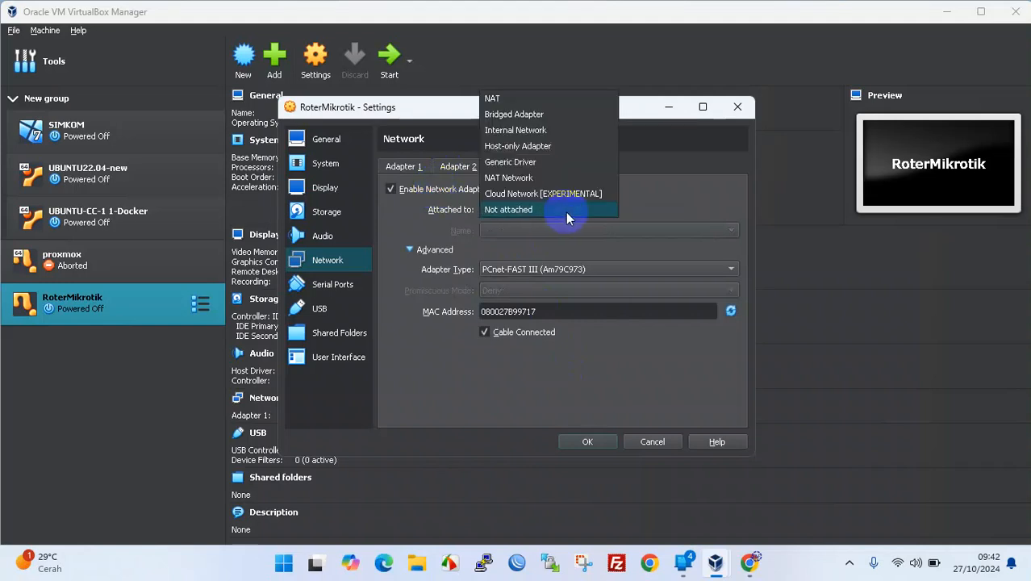
click(563, 146)
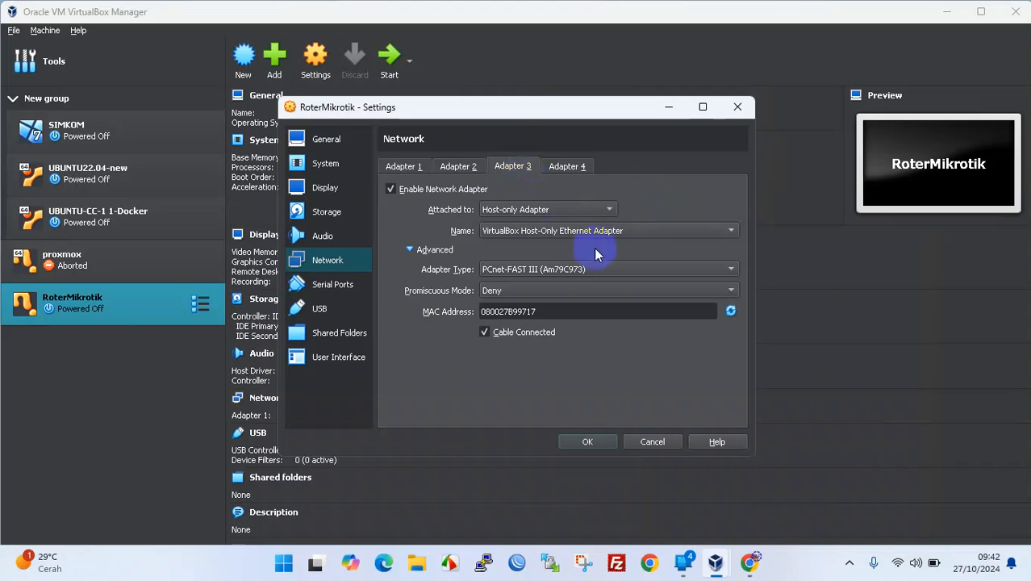
click(531, 290)
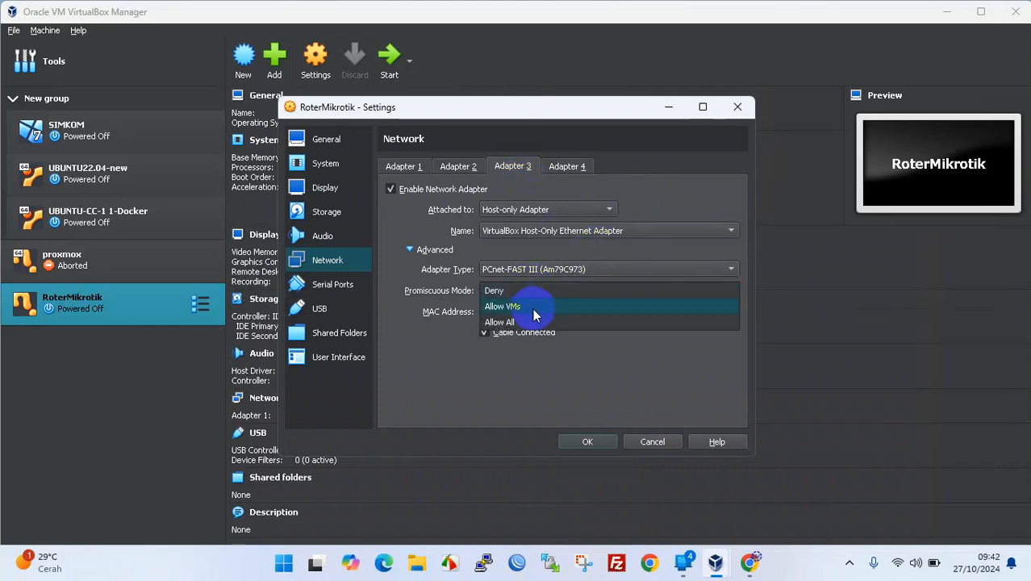
click(527, 322)
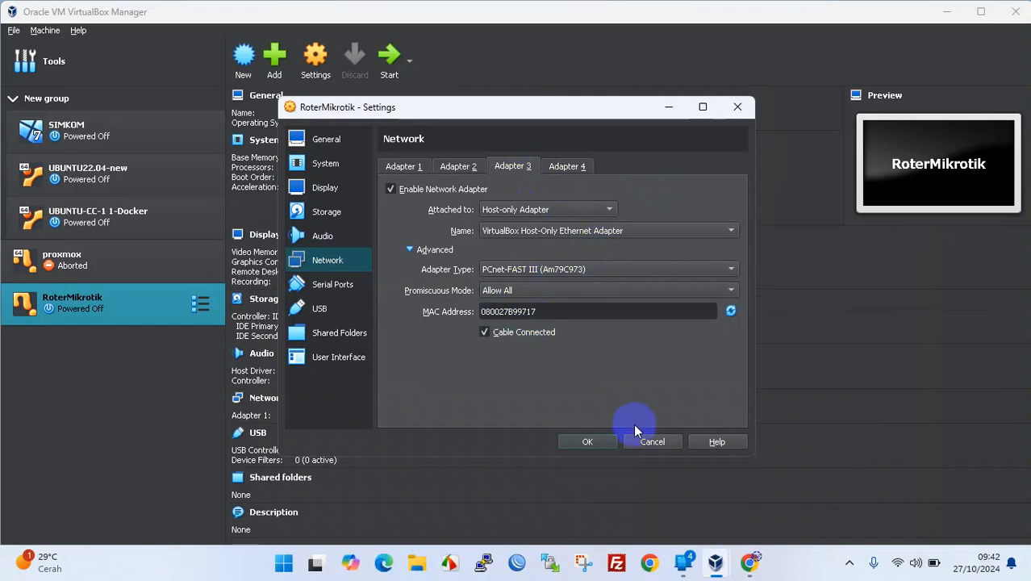
- Save RoterMikrotik's network settings and select the UBUNTU22.04-new VM
click(593, 441)
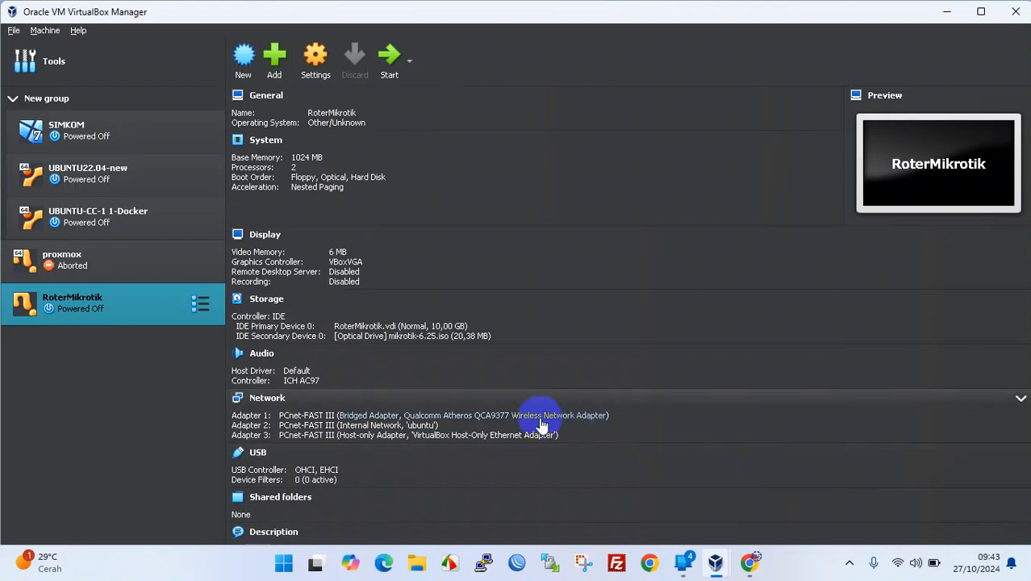
click(103, 180)
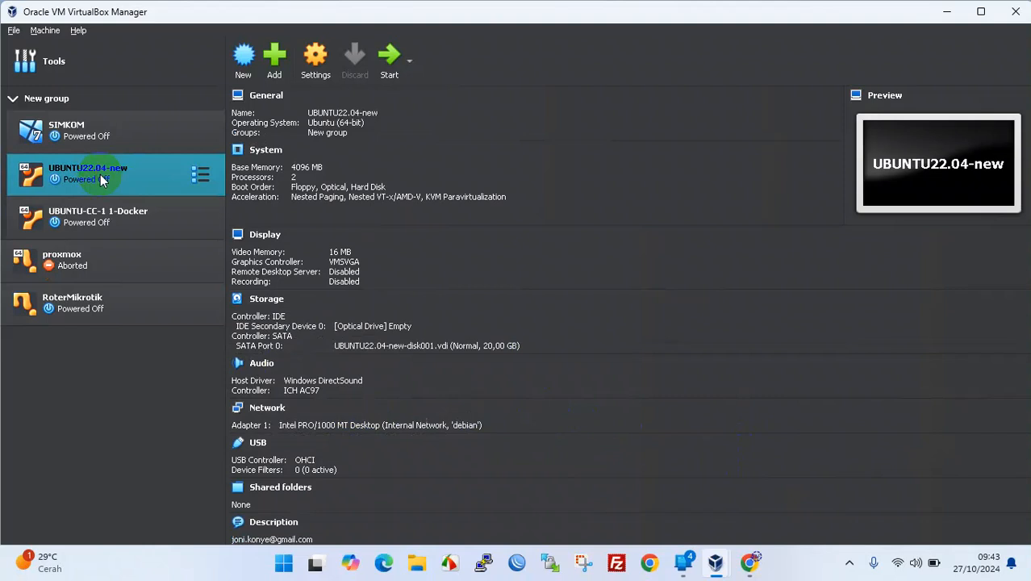
- Rename UBUNTU22.04-new's internal network from debian to ubuntu, then reselect RoterMikrotik
click(458, 425)
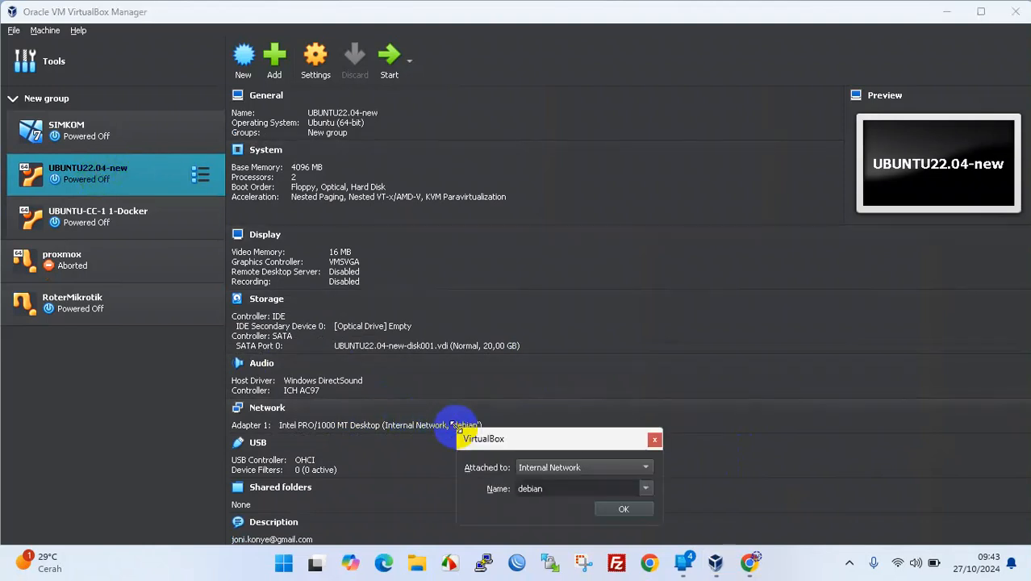
double_click(581, 485)
text(ubuntu)
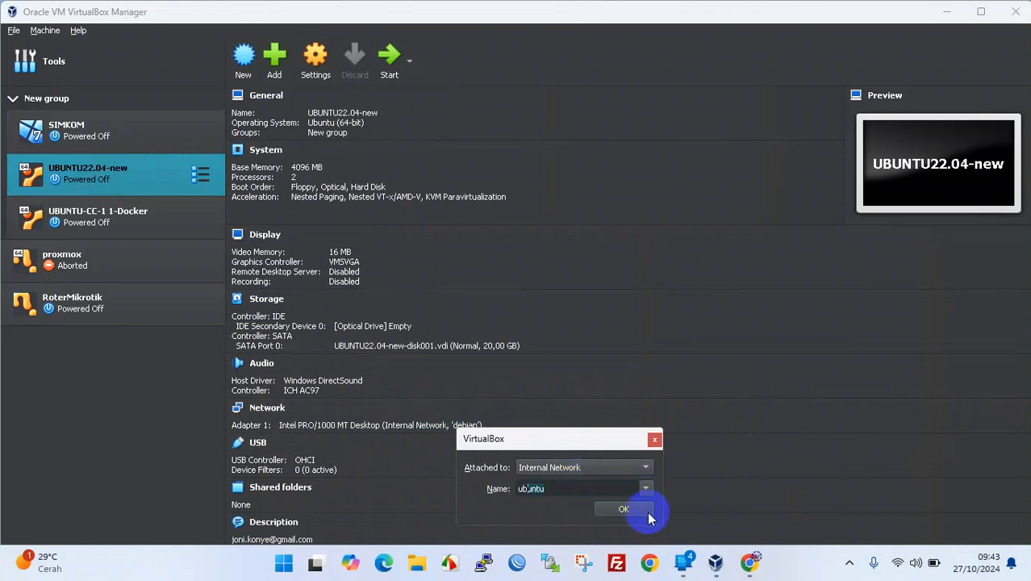
click(646, 510)
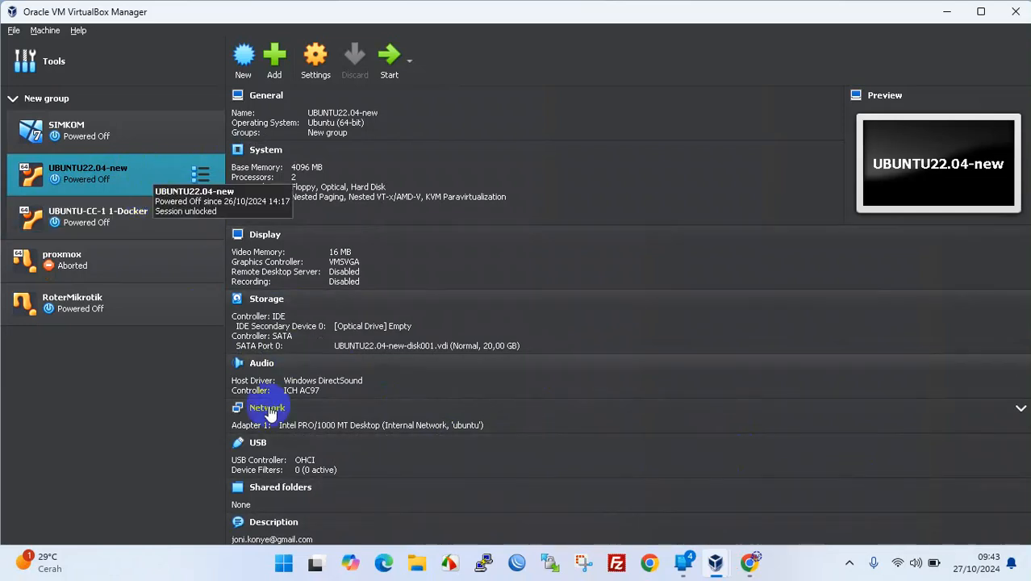
click(122, 306)
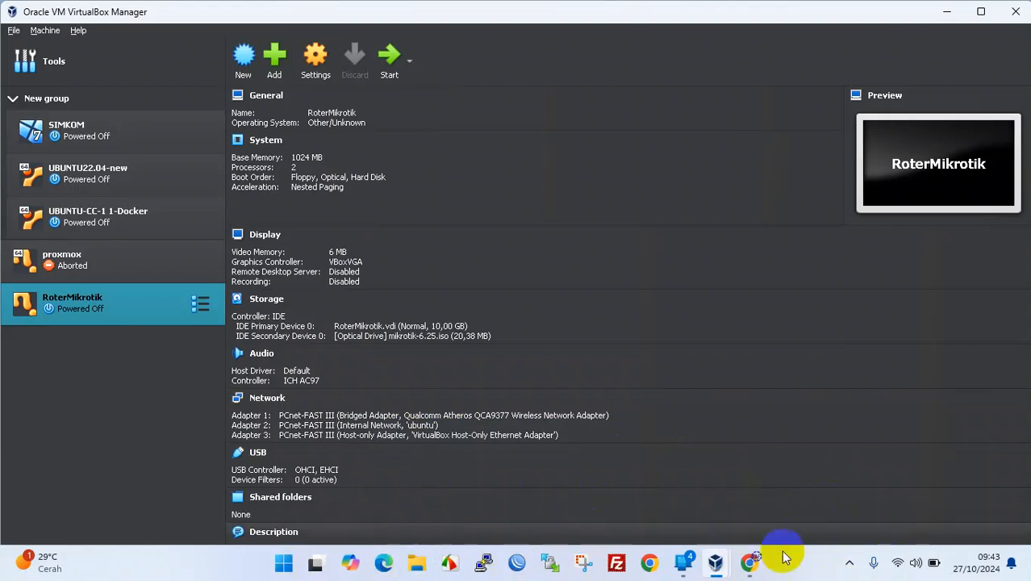
- Open the host's Advanced network settings in Windows Settings
right_click(902, 564)
click(867, 524)
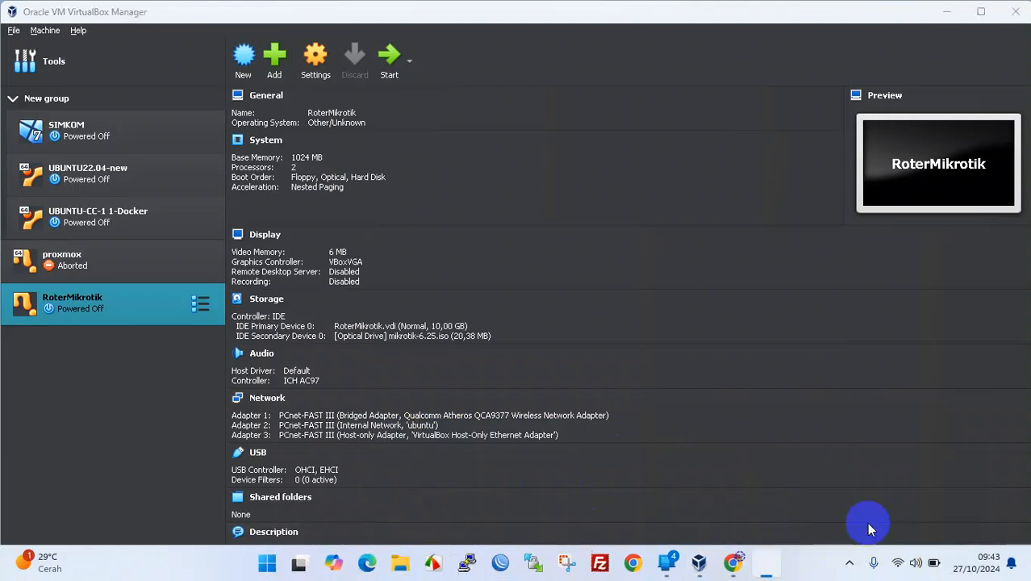
scroll(420, 315, down, 2)
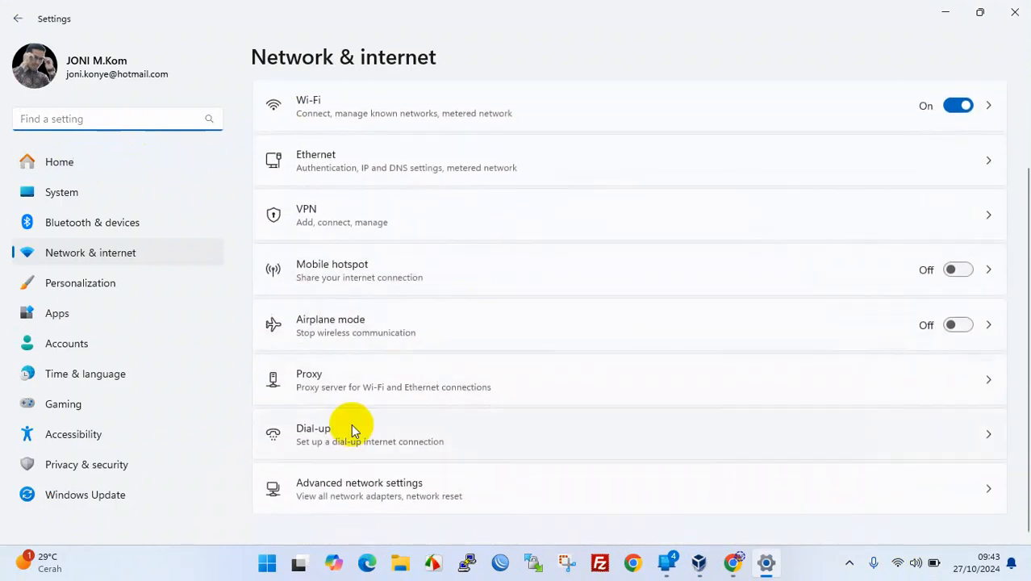
click(362, 491)
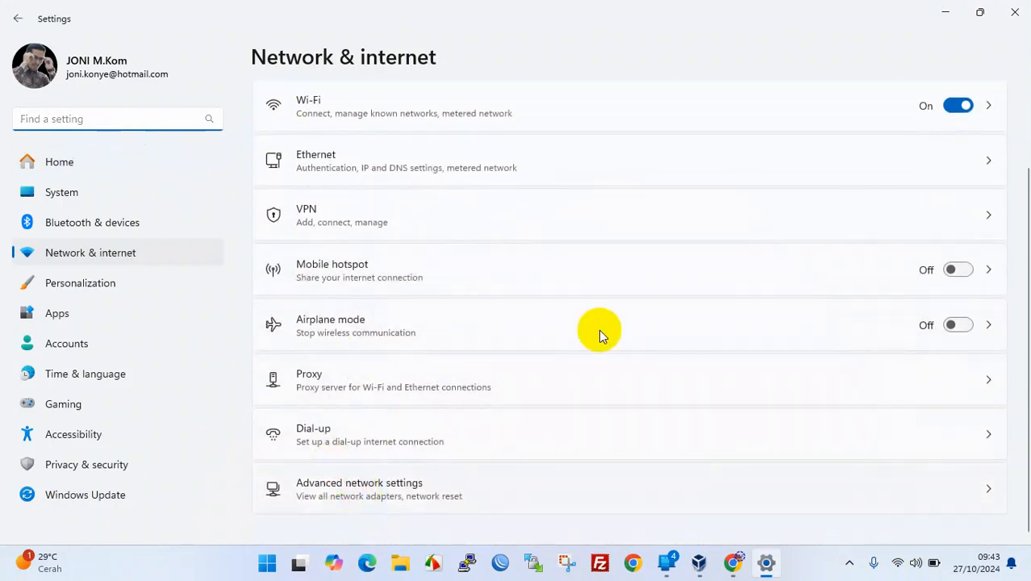
scroll(340, 477, down, 1)
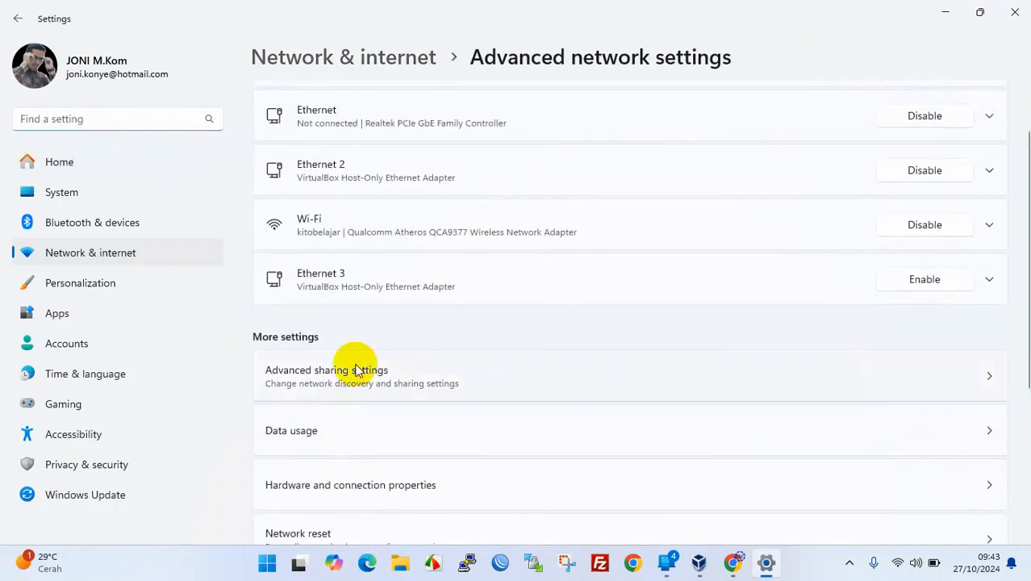
scroll(384, 377, down, 3)
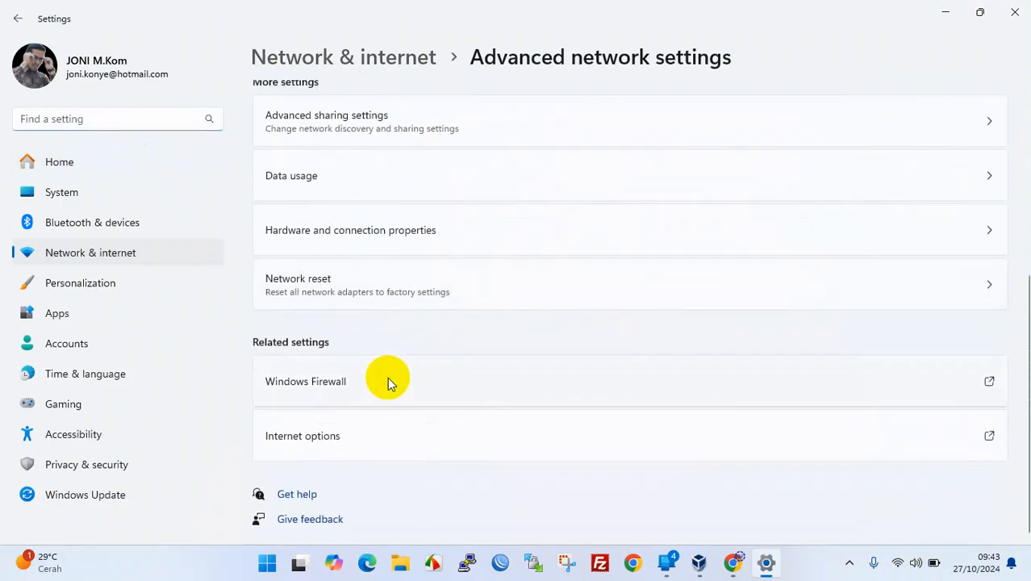
- View the Hardware and connection properties, return to Advanced network settings, and close Settings
click(390, 233)
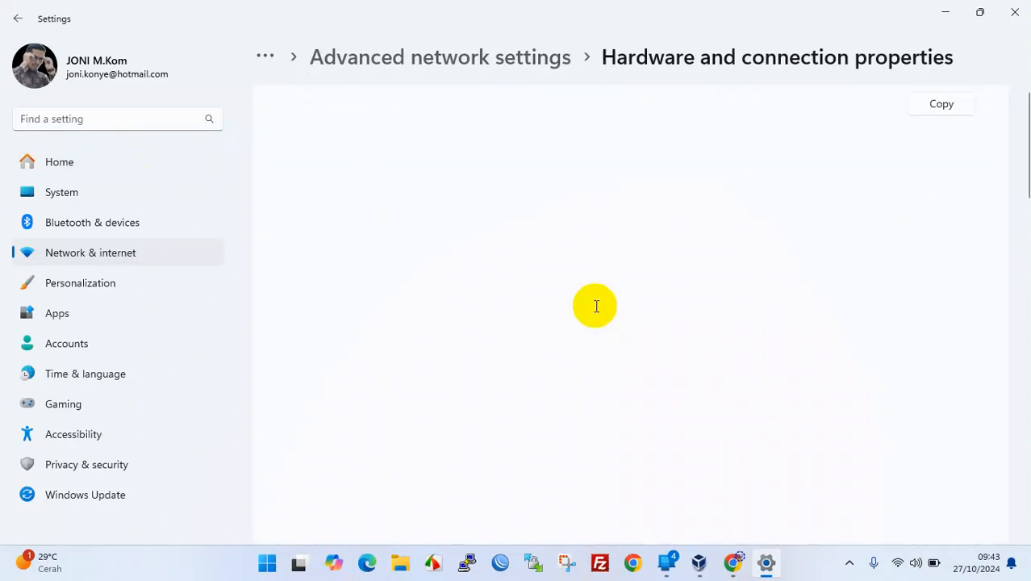
click(13, 17)
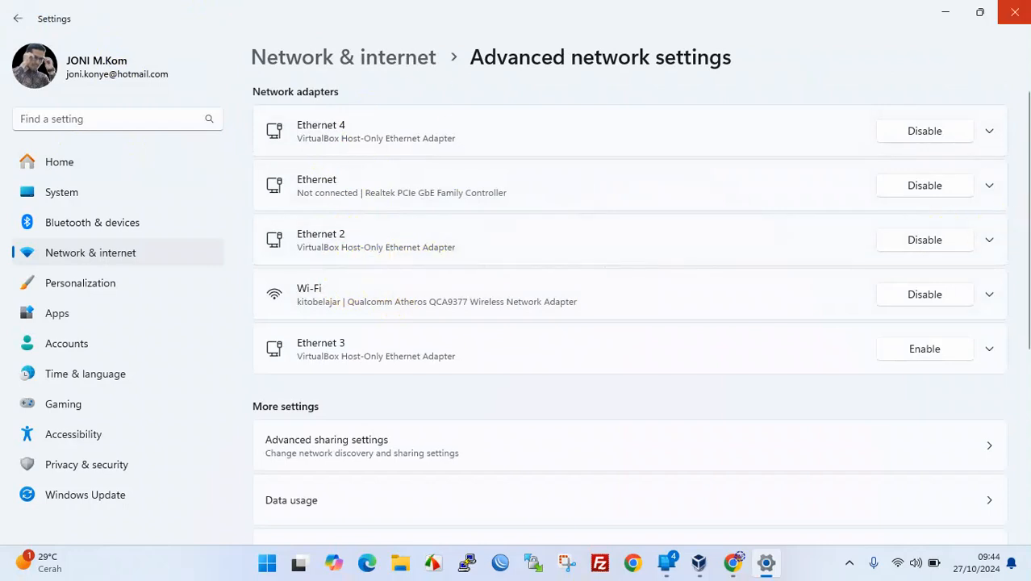
click(1014, 11)
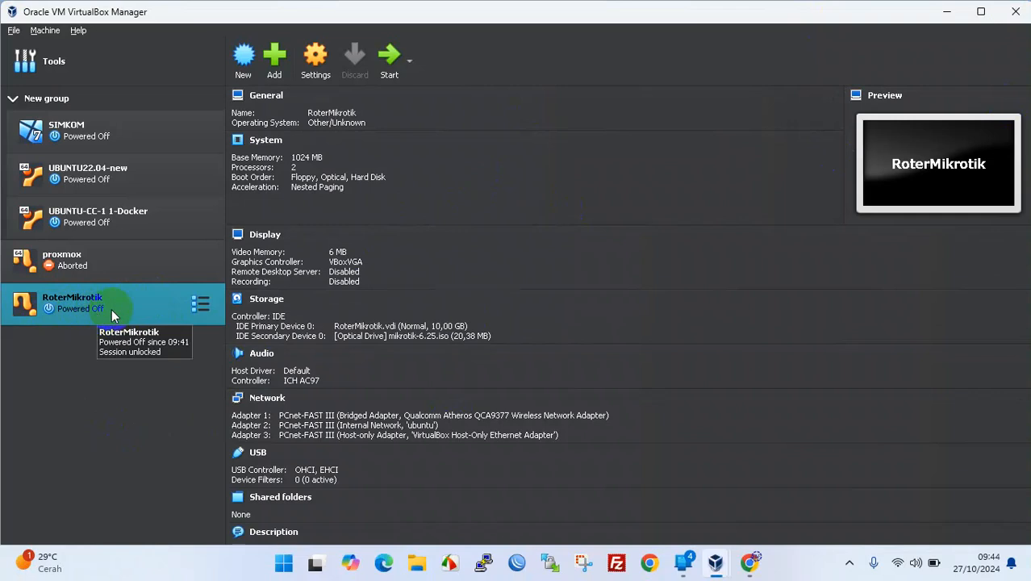
- Start the RoterMikrotik VM and close the VirtualBox Manager, leaving the VM console
click(389, 55)
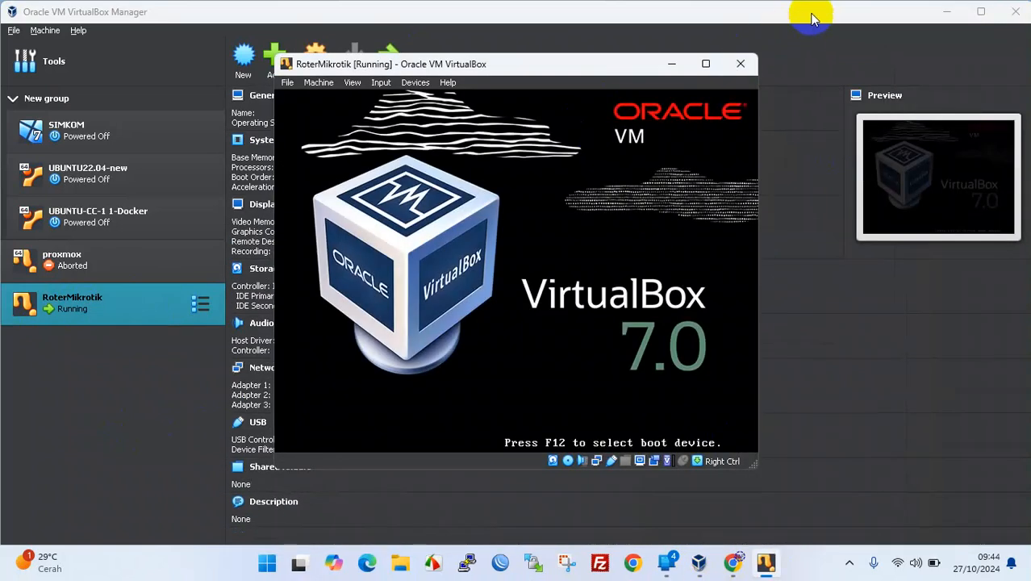
click(811, 17)
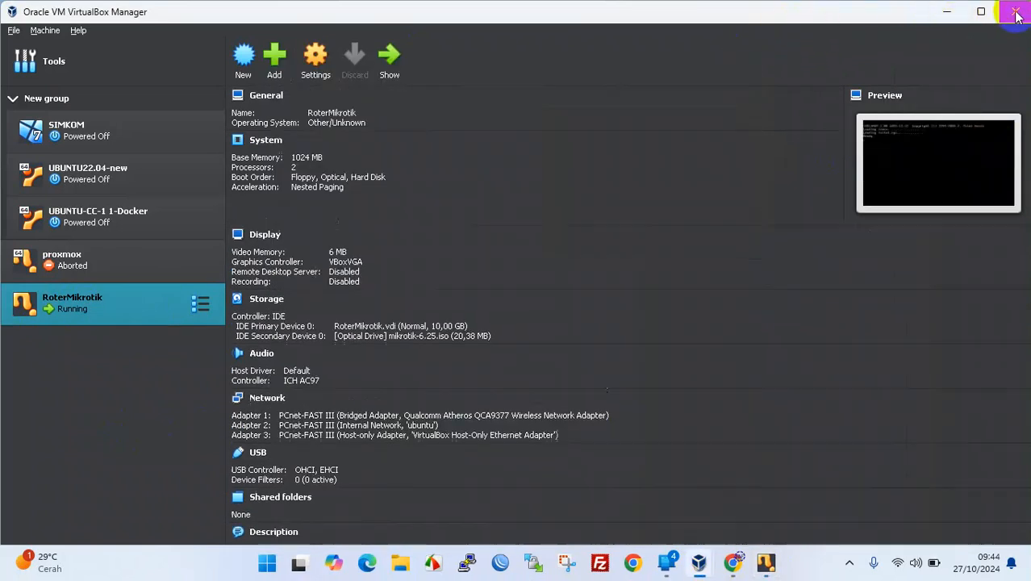
click(1017, 14)
- Reposition the RoterMikrotik console window and let it capture input
drag(501, 67, 614, 106)
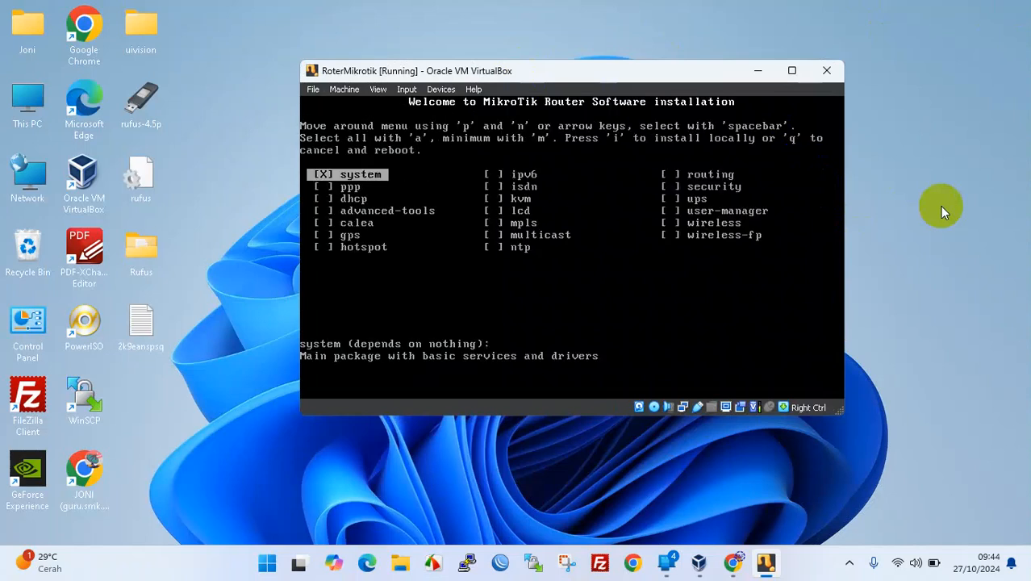
drag(626, 71, 592, 79)
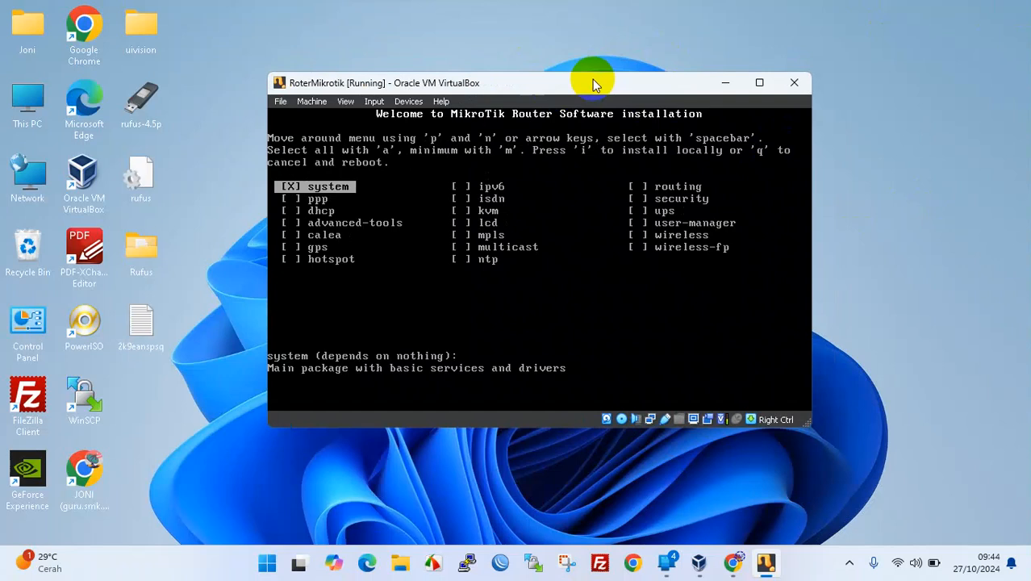
click(548, 295)
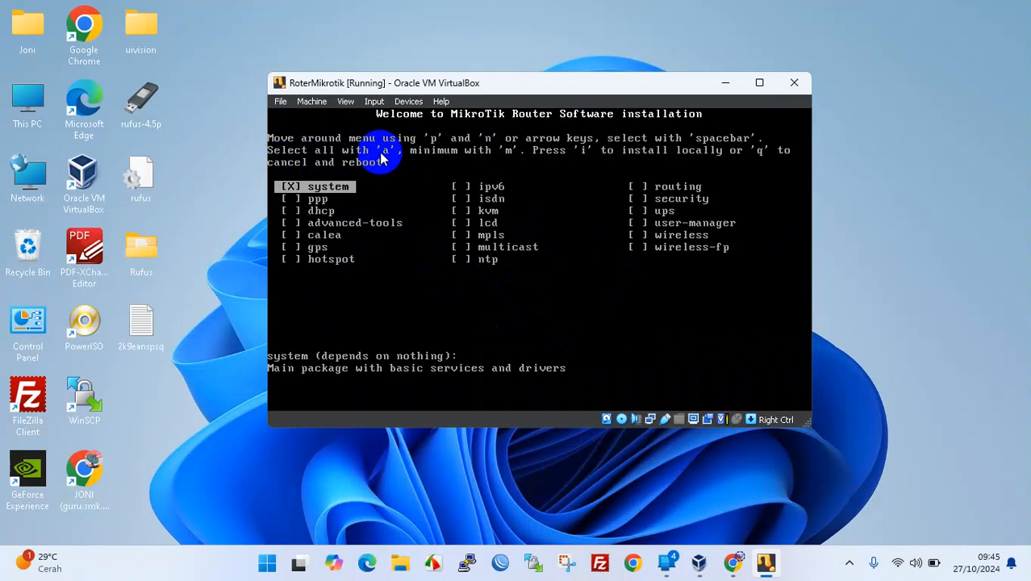
- Select all MikroTik packages, start the install, and answer y to keep the old configuration
key(a)
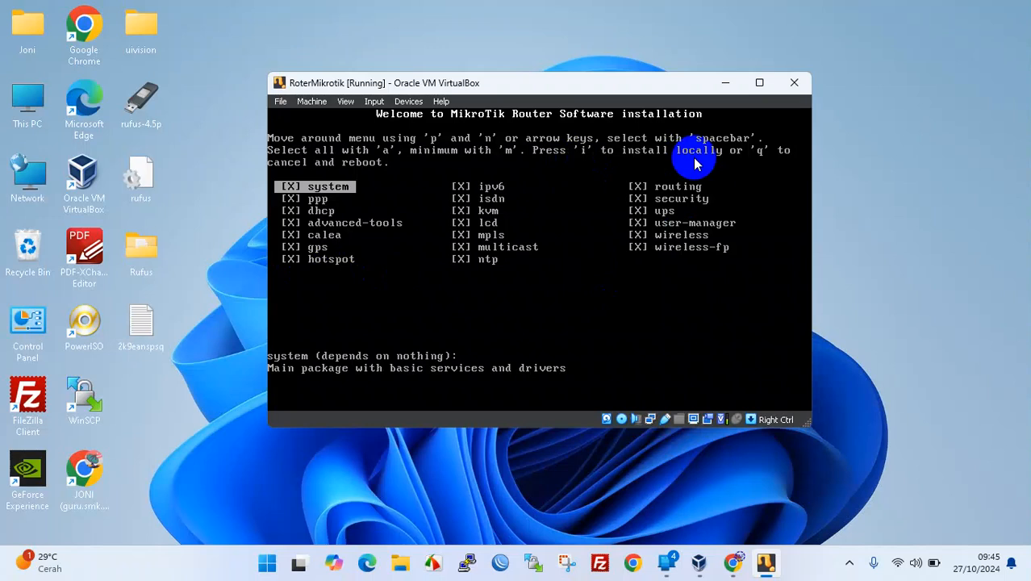
key(i)
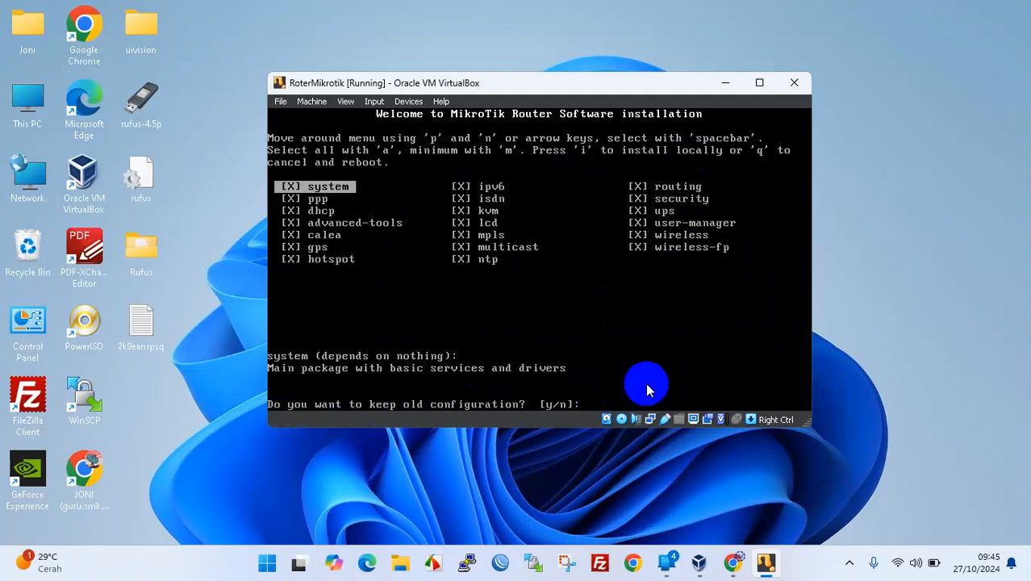
text(y)
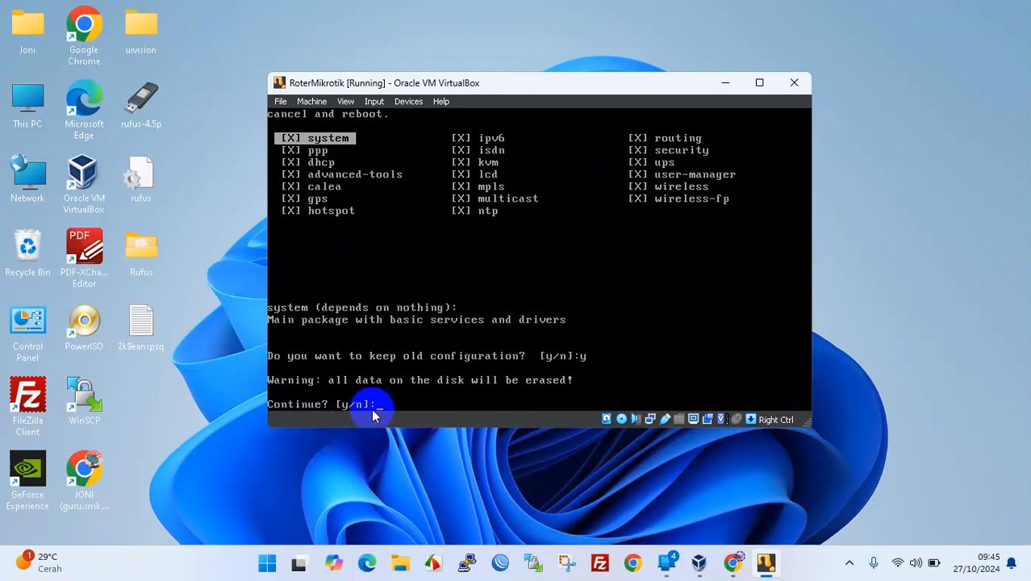
- Answer y to erase the disk so the RouterOS 6.25 packages install
text(y)
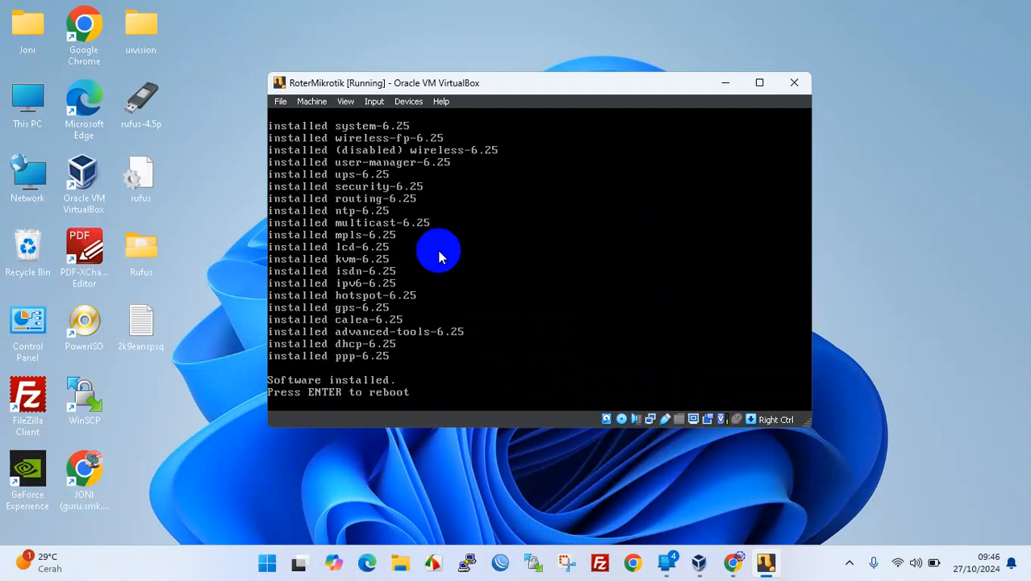
- Eject the installation disc from the virtual optical drive and reboot the router
click(553, 266)
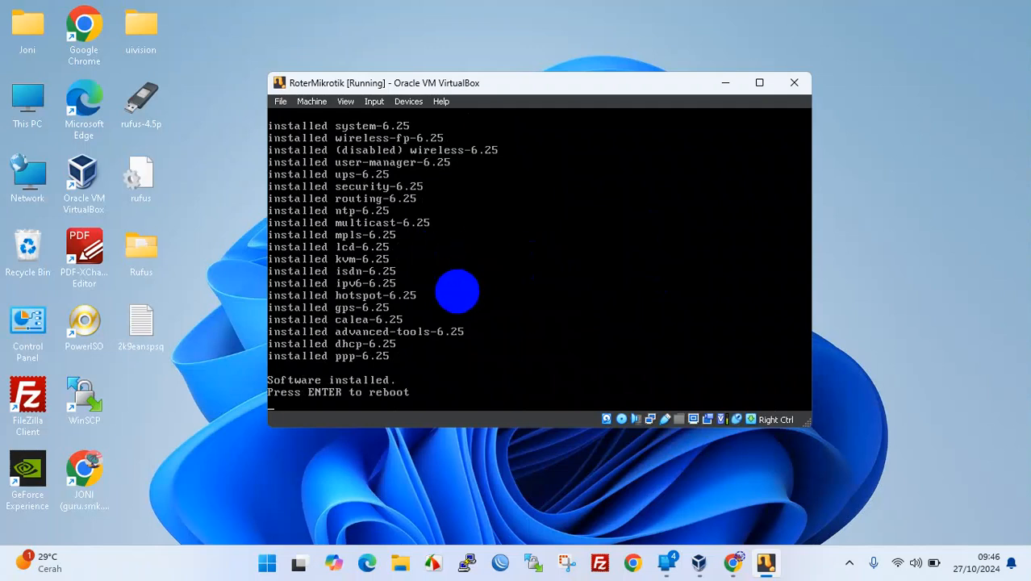
key(Control_R)
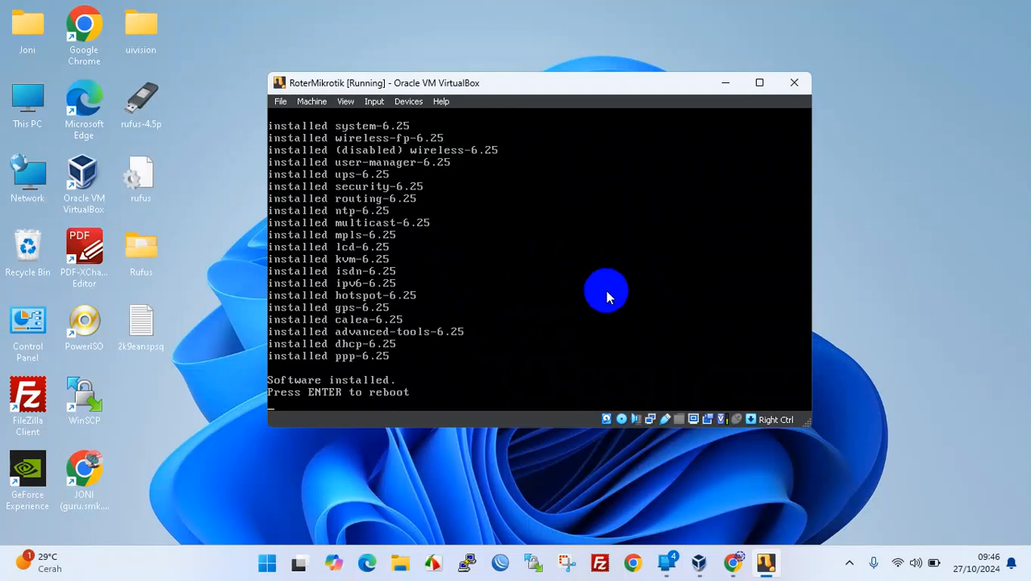
click(420, 102)
mouse_move(423, 119)
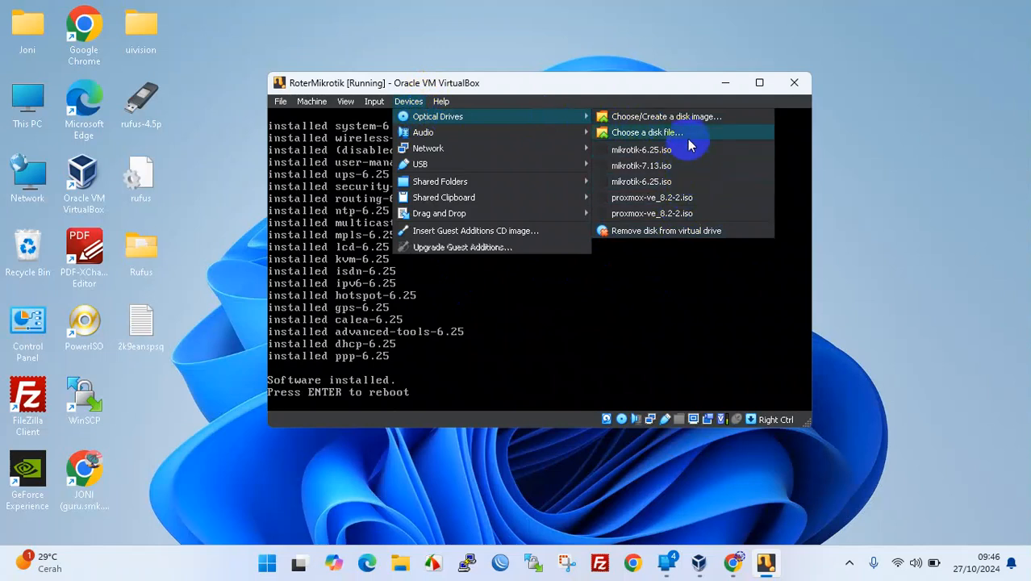
click(701, 233)
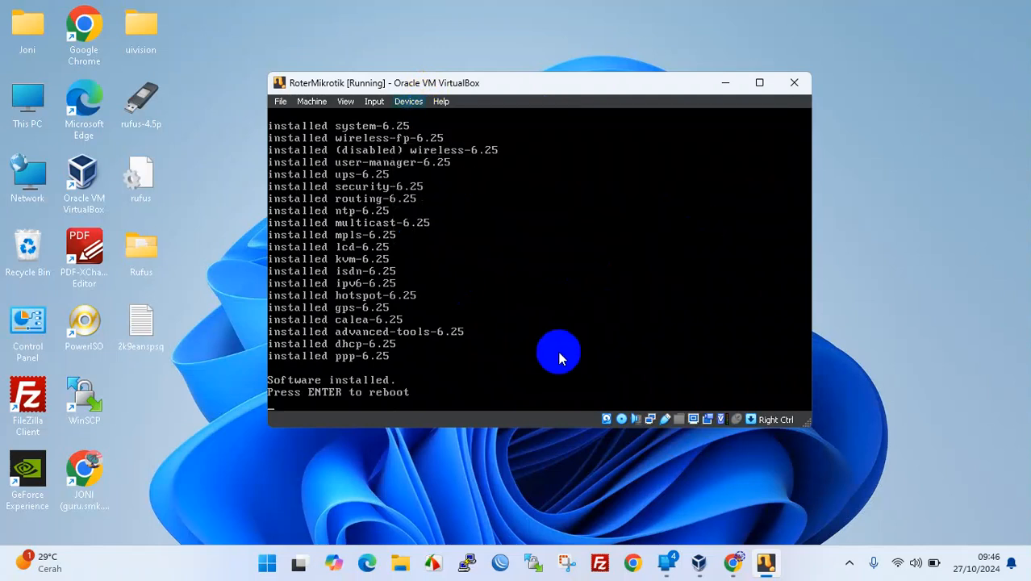
key(Return)
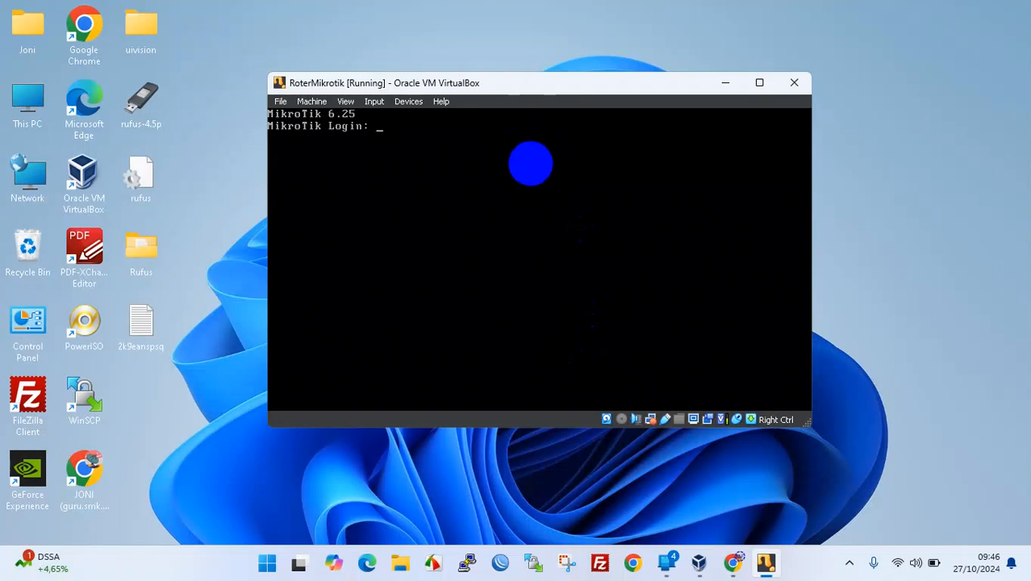
- Log in as admin with an empty password, pass the software-key notice, and list commands
key(Control_R)
drag(601, 88, 765, 59)
click(703, 231)
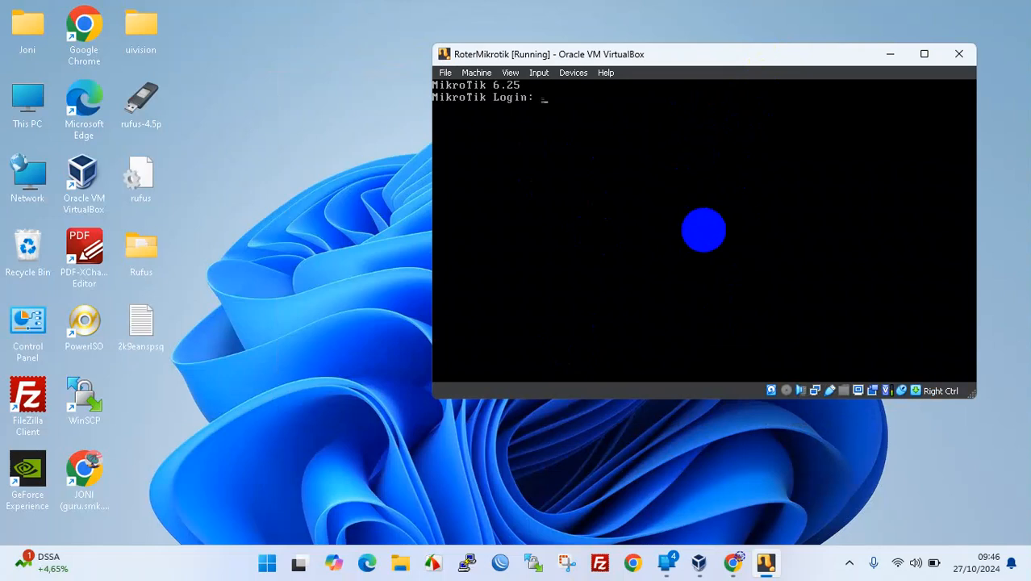
text(admin)
key(Return)
key(Return)
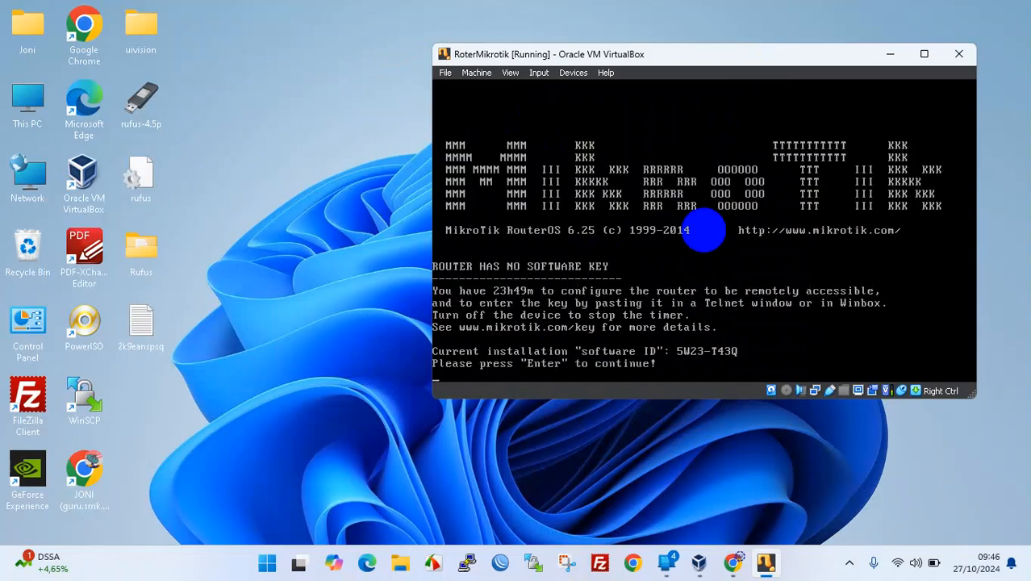
key(Return)
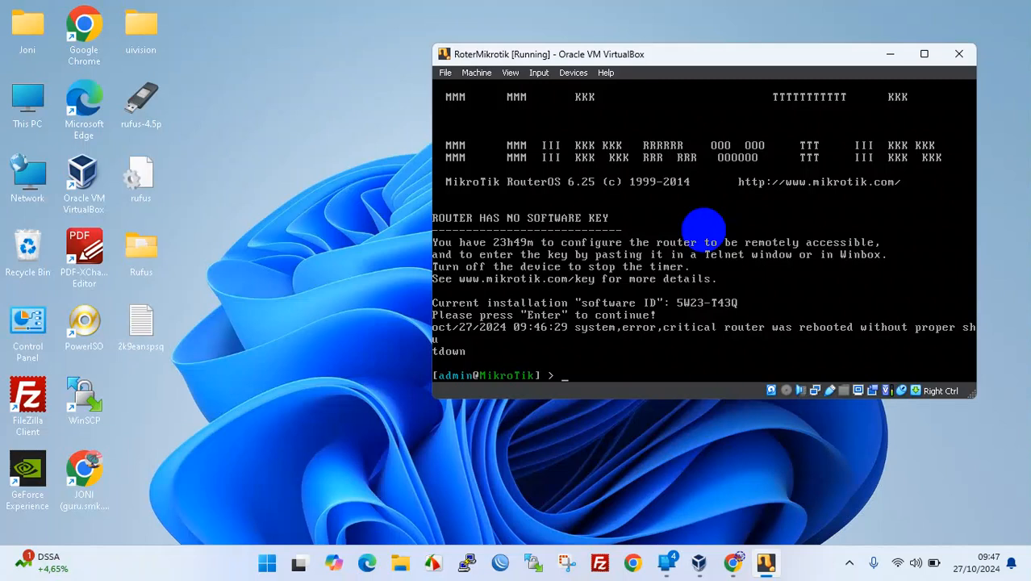
key(Tab)
key(Tab)
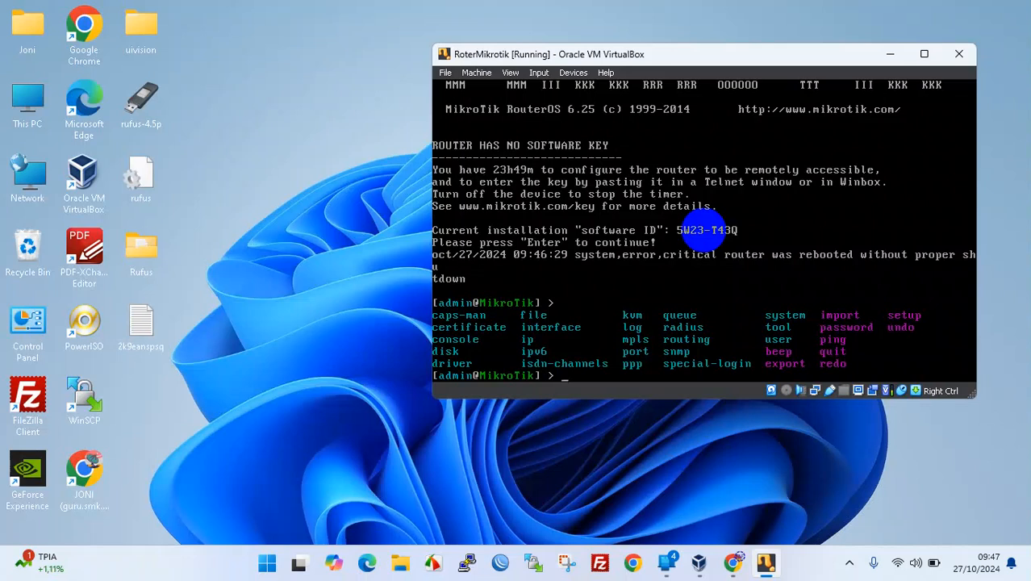
- Set a new admin password with password new-password=, leaving the old password blank and confirming it
text(password)
key(Tab)
key(Tab)
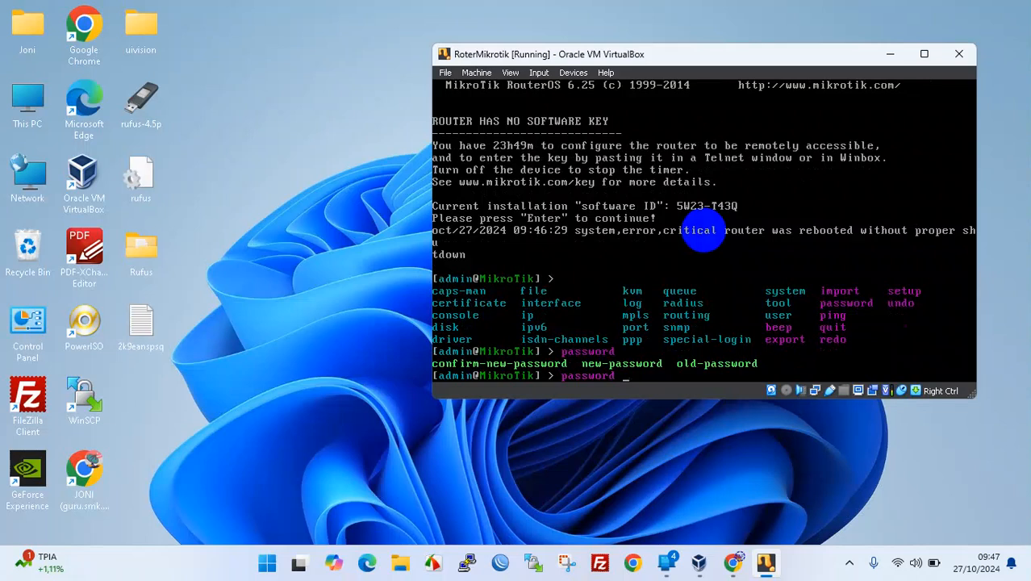
text(n)
key(Tab)
text(123456)
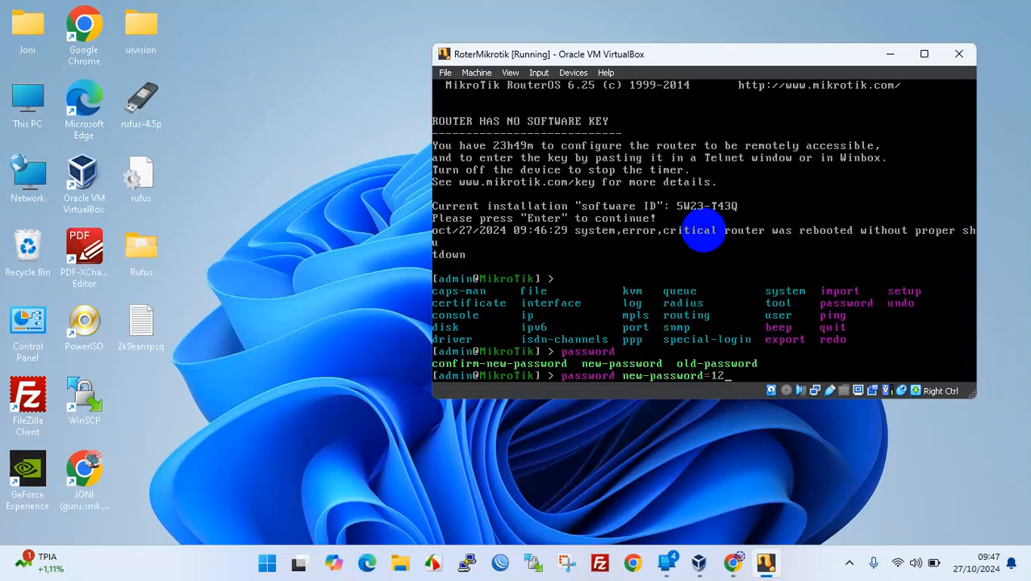
key(Return)
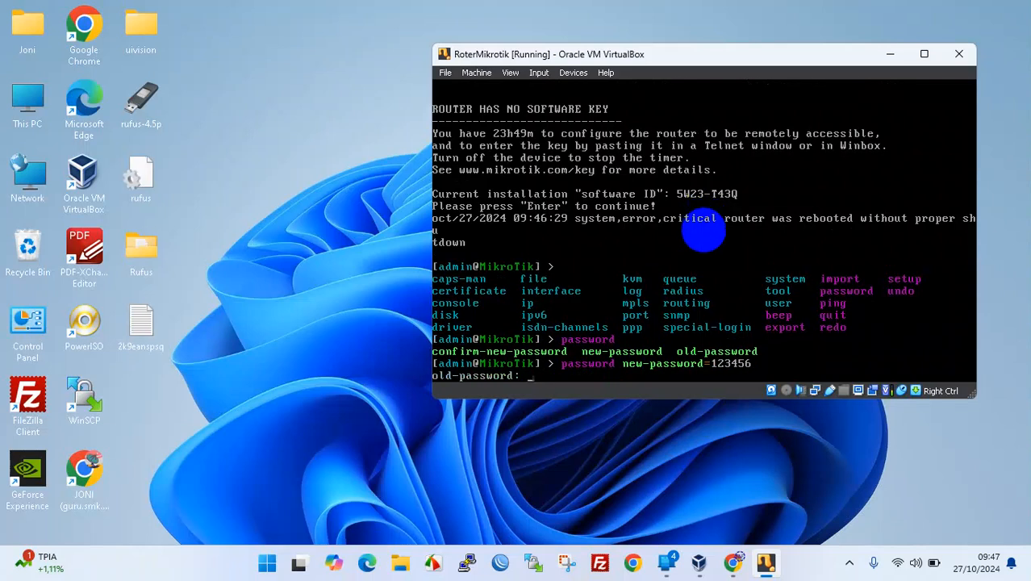
key(Return)
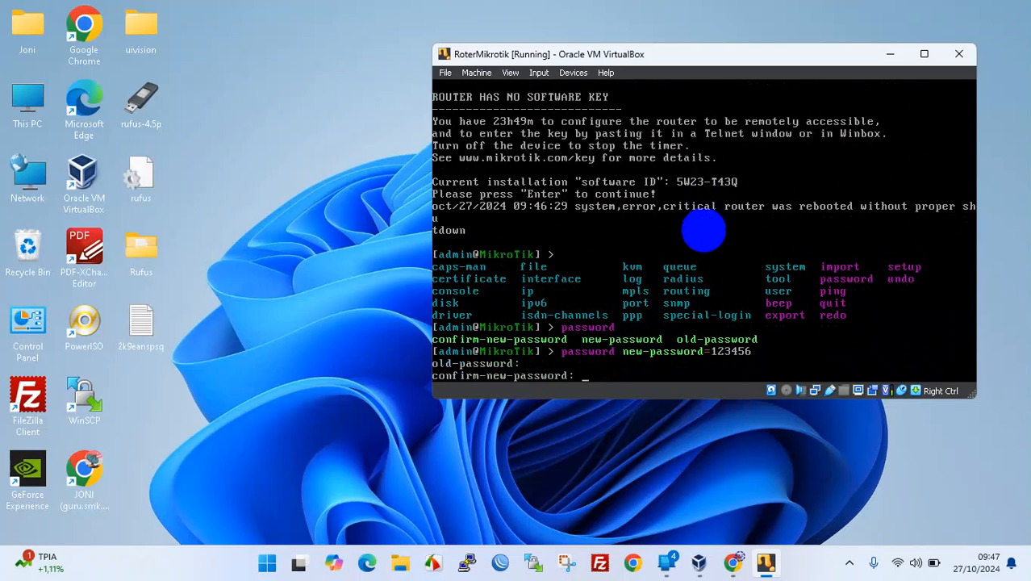
text(123456)
key(Return)
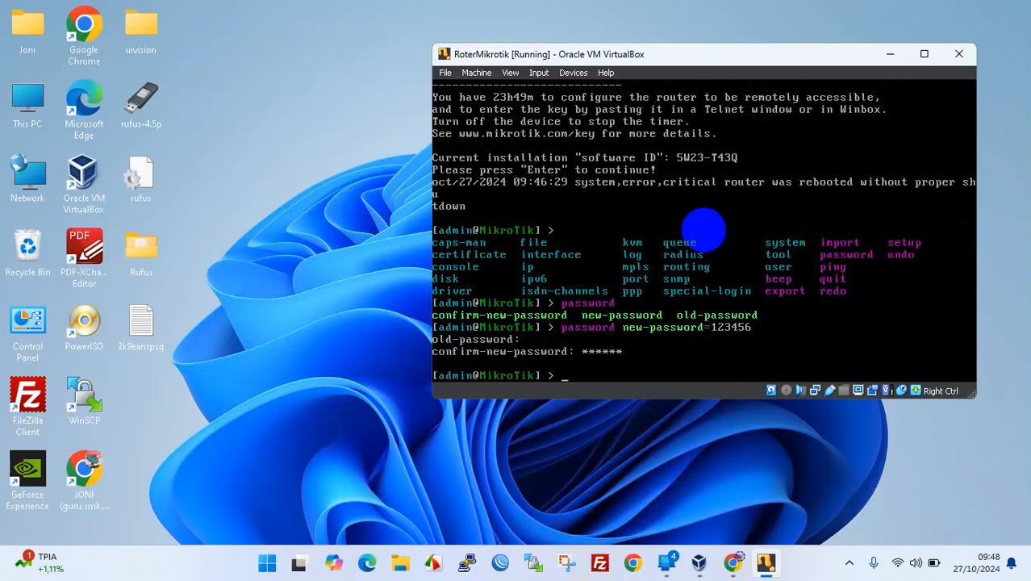
- Log out with quit after exit is rejected, then log back in as admin with the password
text(exit)
key(Return)
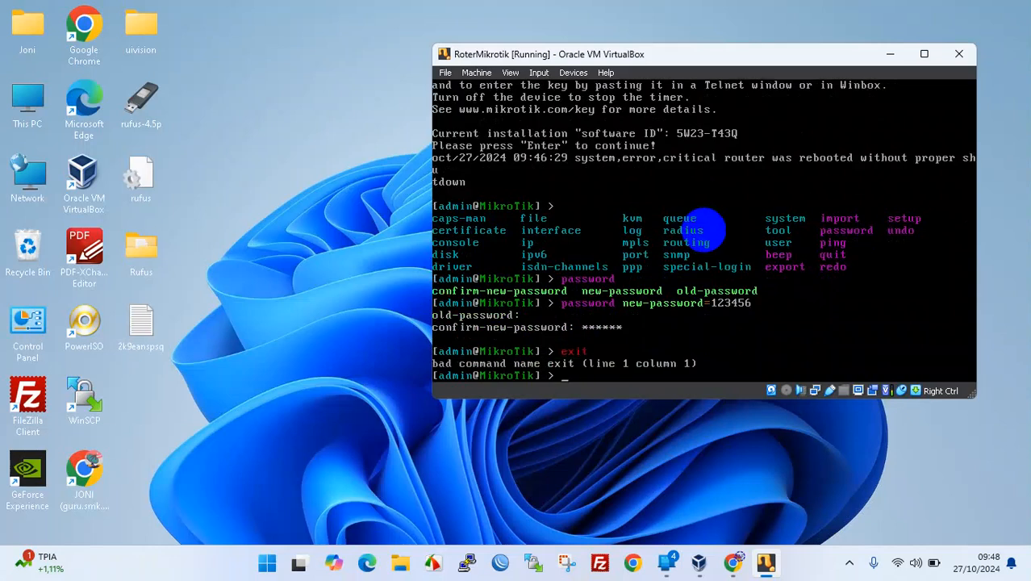
text(quit)
key(Return)
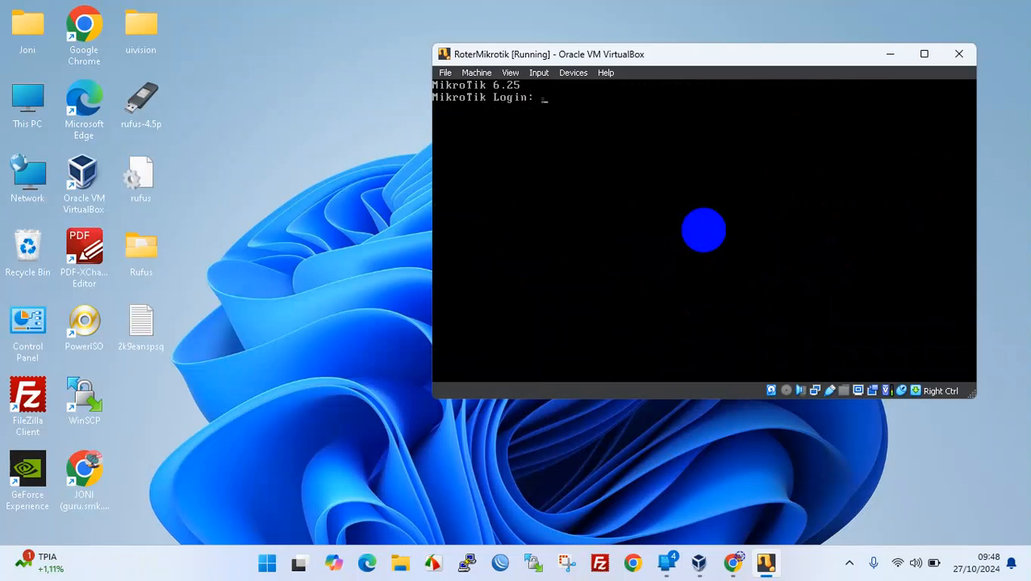
text(admin)
key(Return)
key(Return)
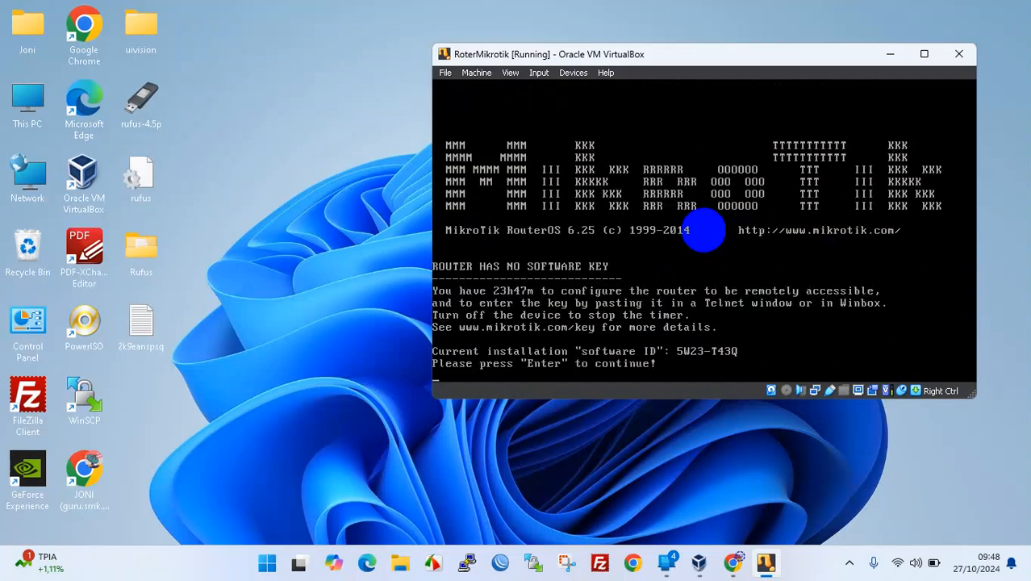
key(Return)
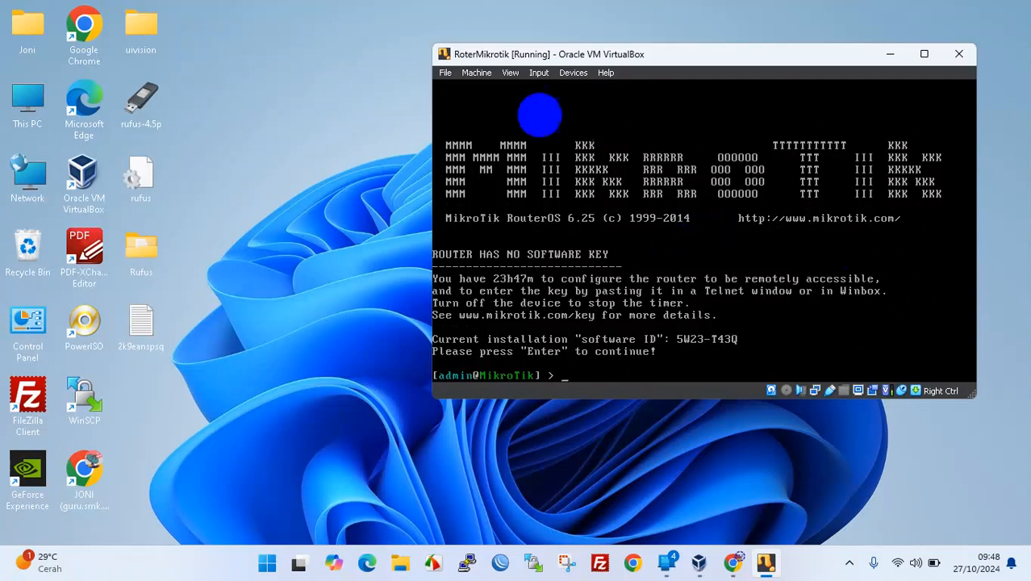
- Launch Notepad, open a new empty note, and place it narrowly to the left of the VM console
click(288, 242)
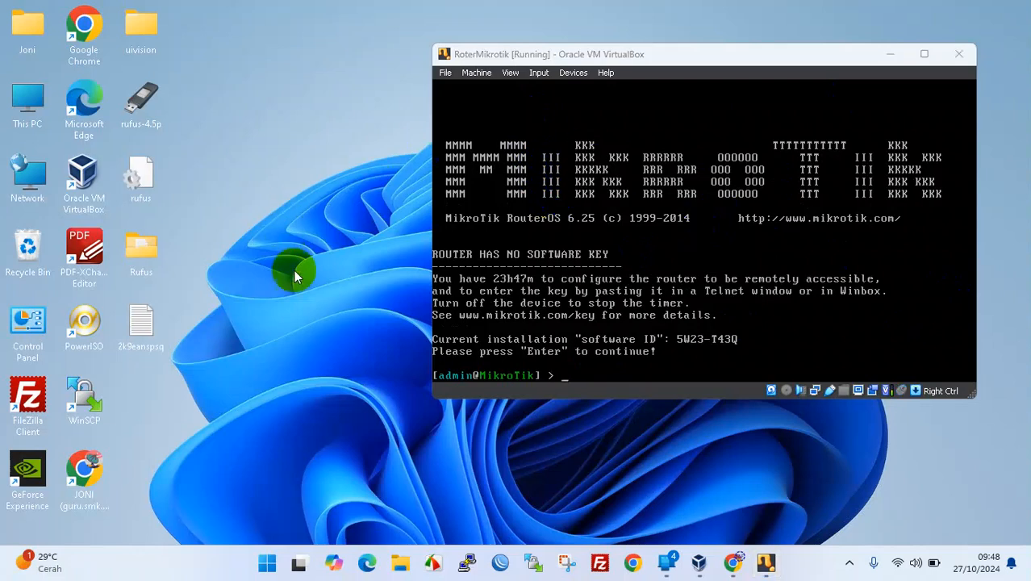
key(super)
text(note)
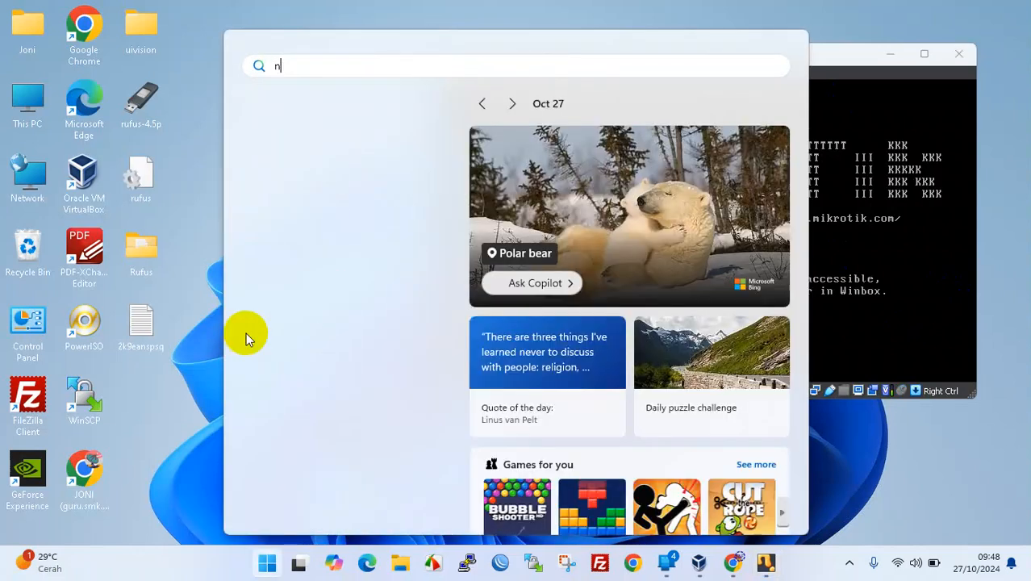
key(Escape)
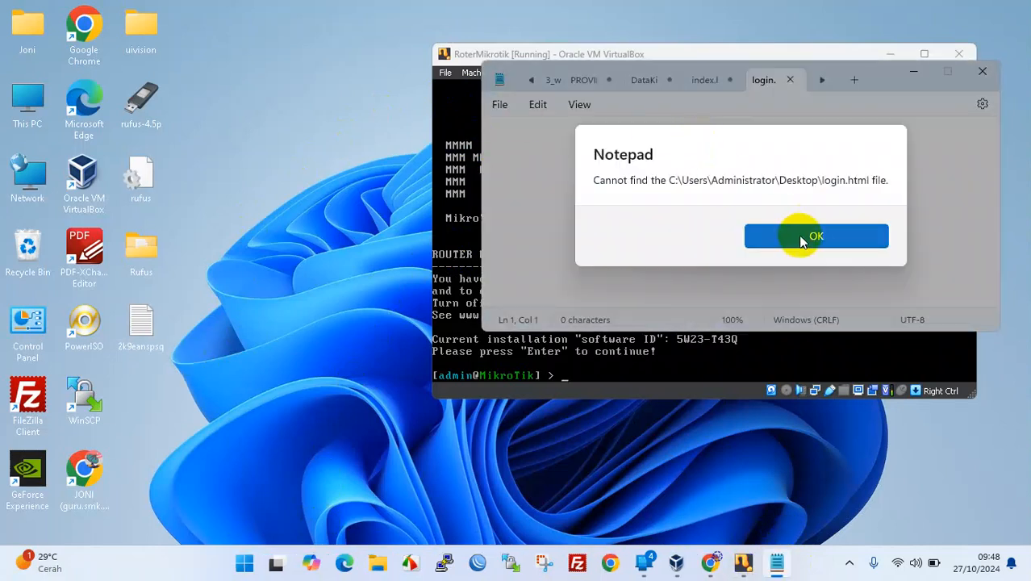
click(794, 232)
click(822, 79)
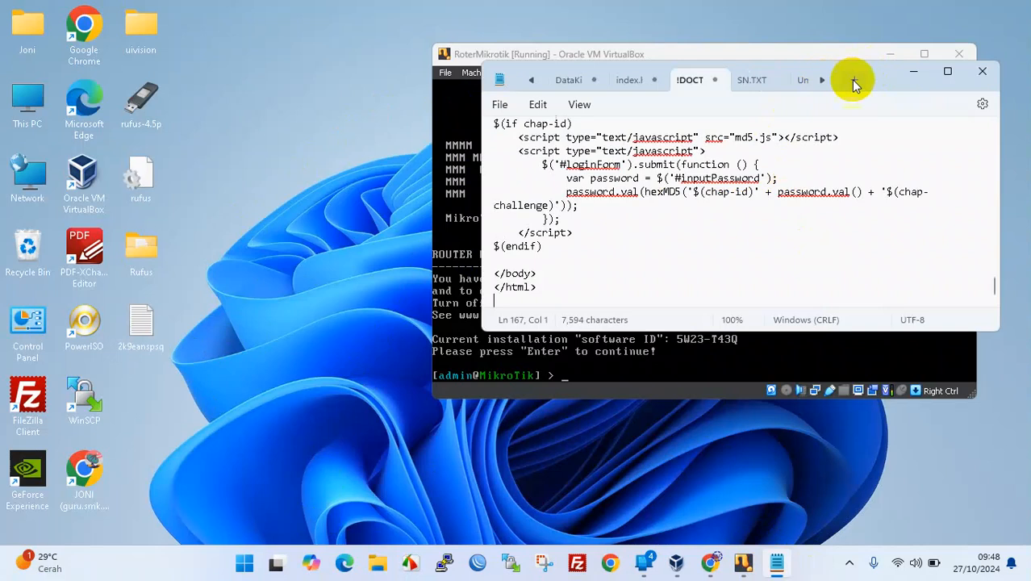
click(854, 80)
drag(882, 70, 417, 65)
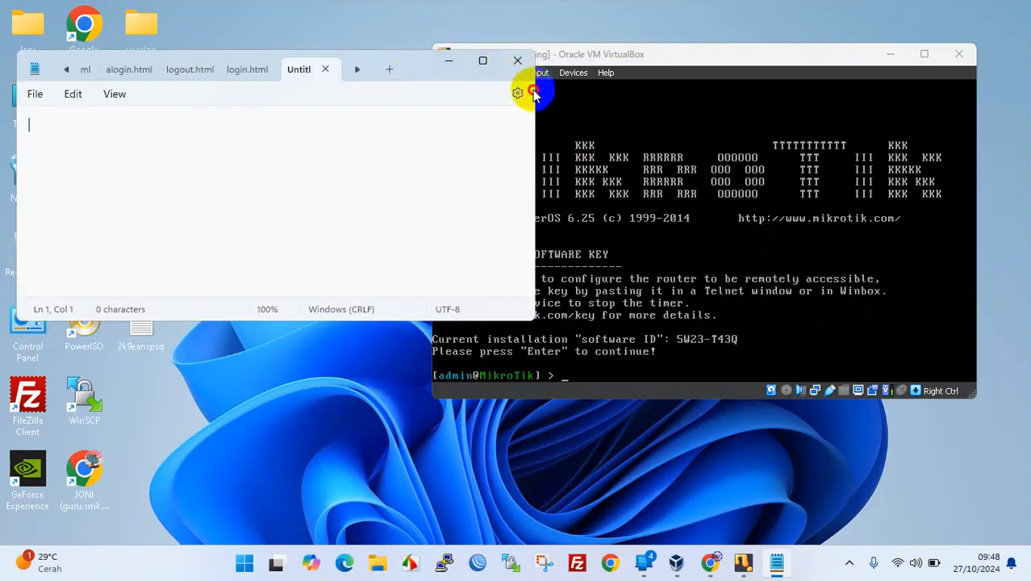
drag(535, 92, 419, 92)
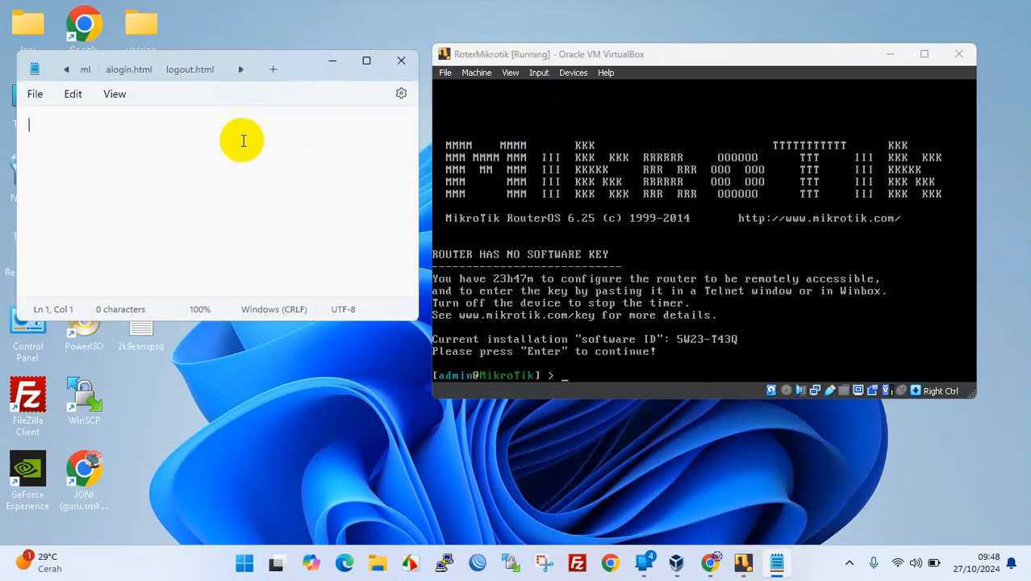
- Type the to-do items '1. ganti password' and '2. ganti/tambahkan useradmin'
text(1. ganti p)
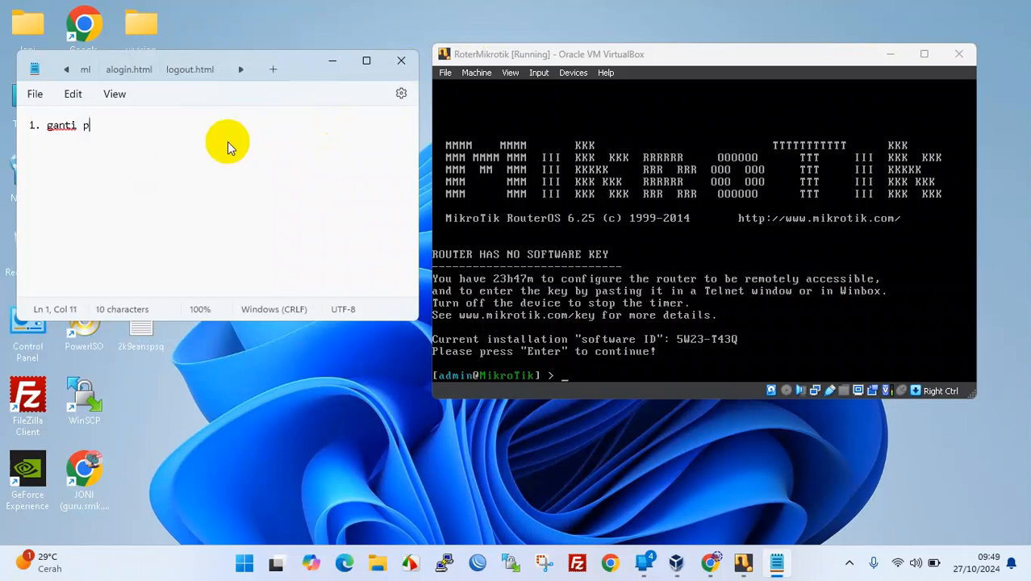
text(assword)
key(Return)
text(2. ganti user)
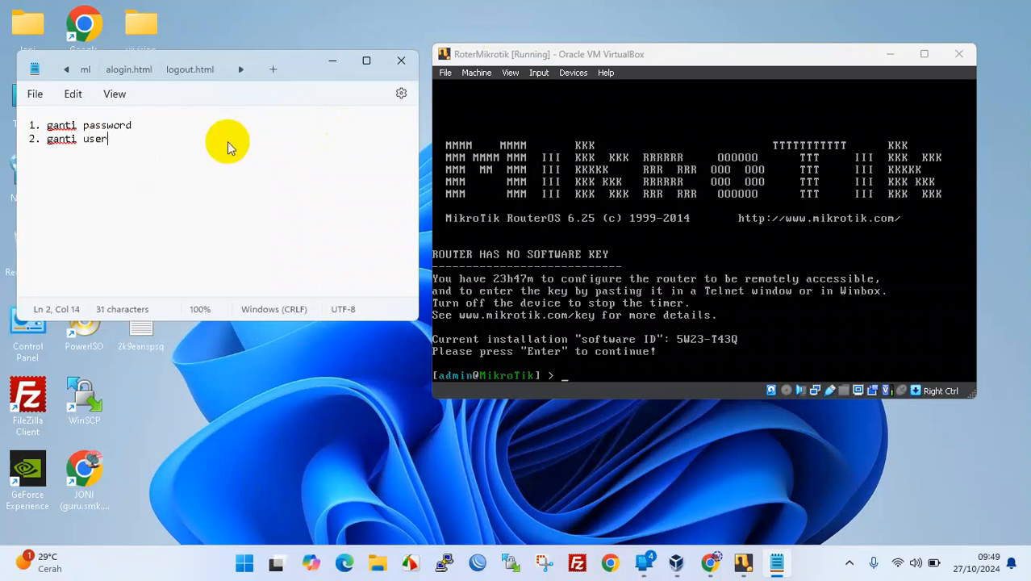
text(admin)
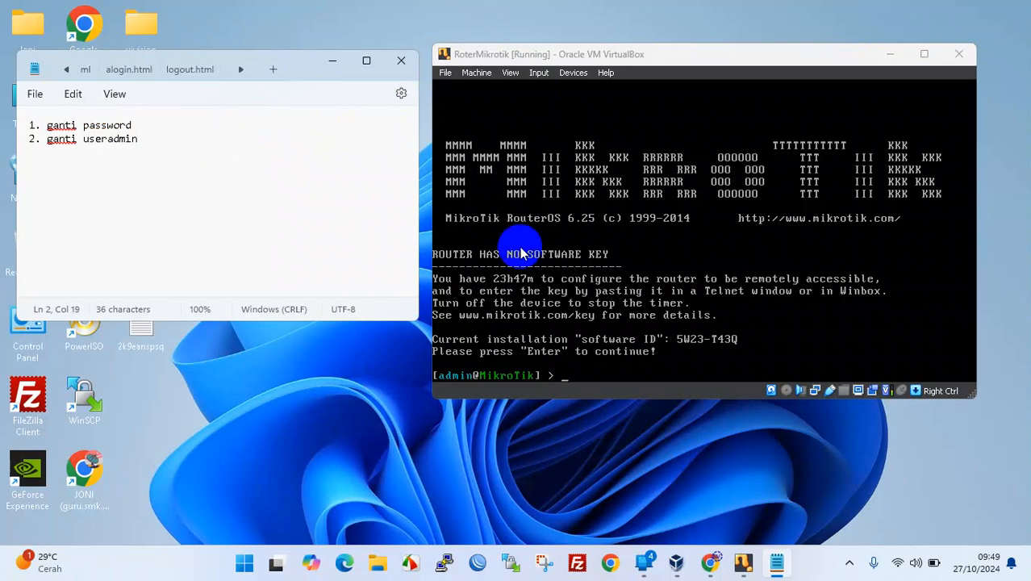
click(731, 343)
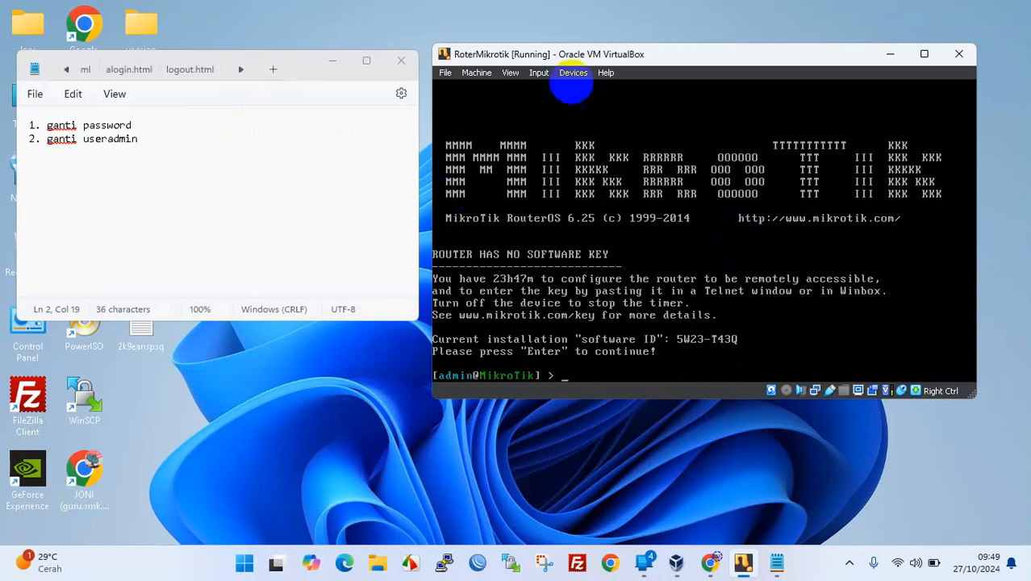
click(76, 140)
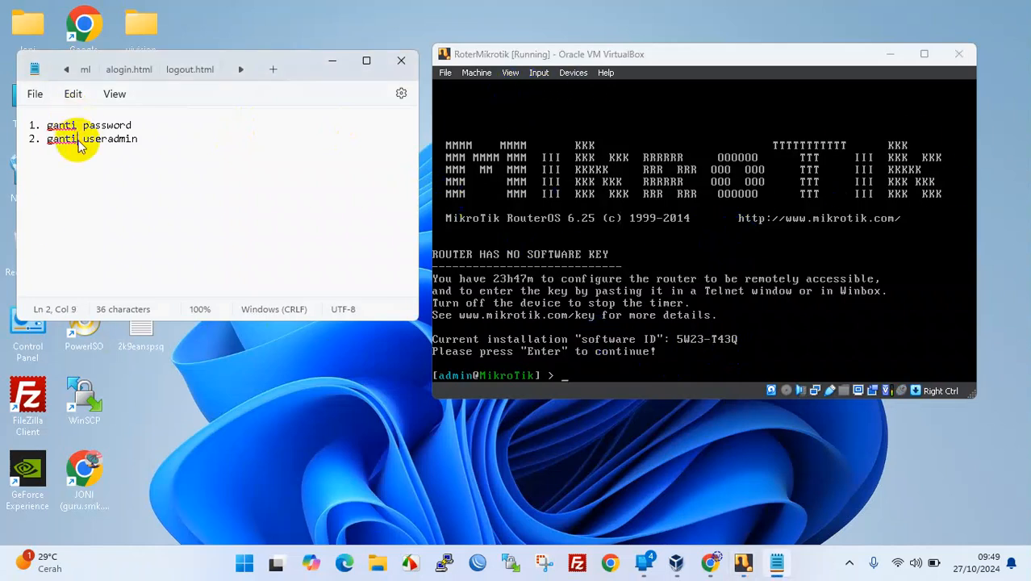
text(/tamba)
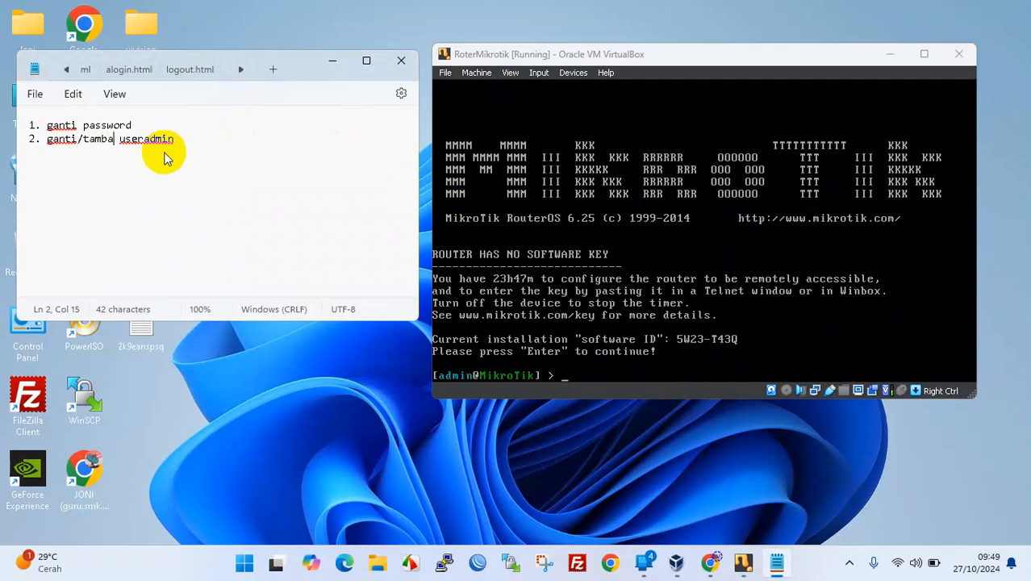
text(hkan)
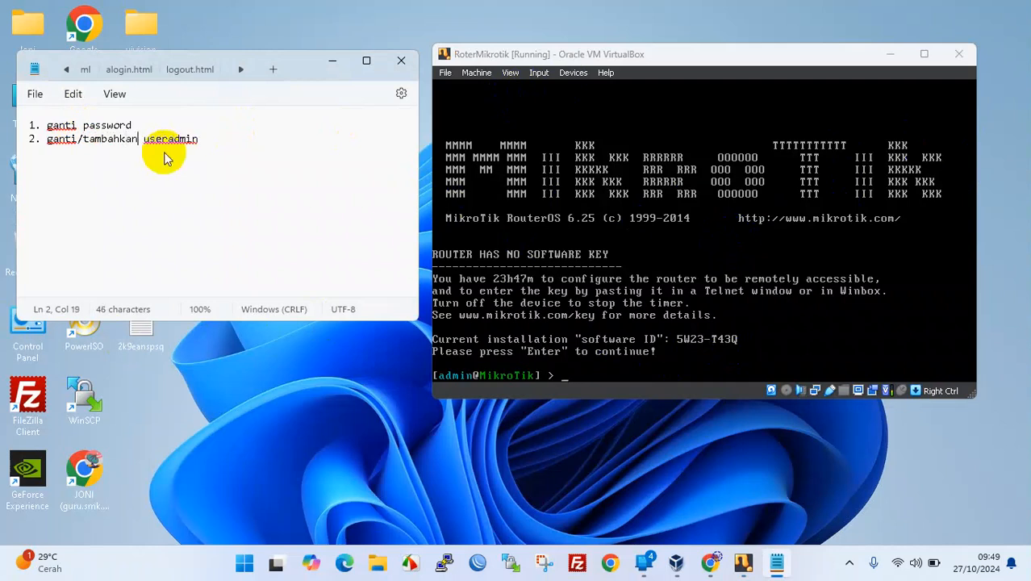
click(605, 373)
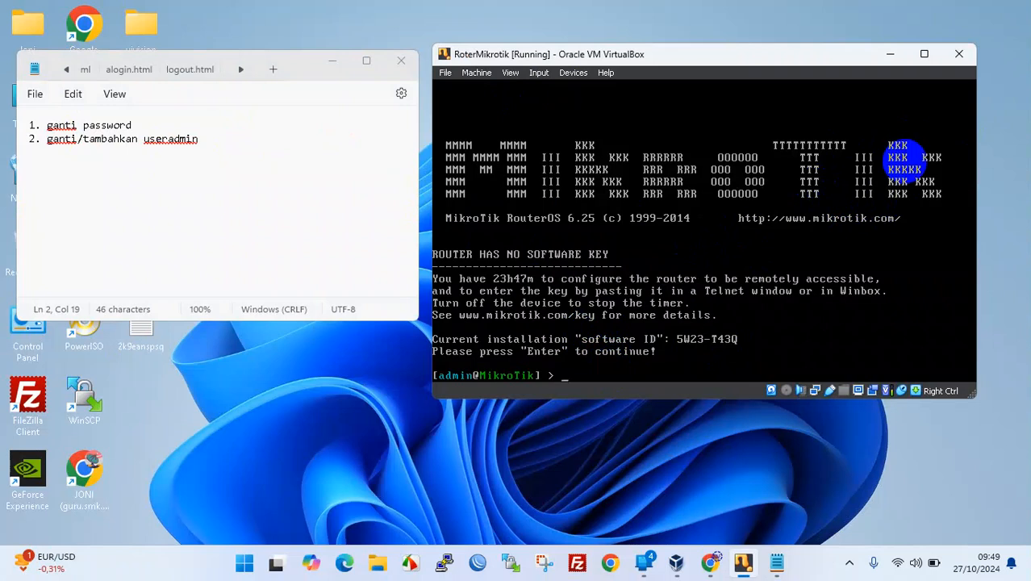
- Build a user add command, listing the commands, user parameters and available groups
key(Tab)
key(Tab)
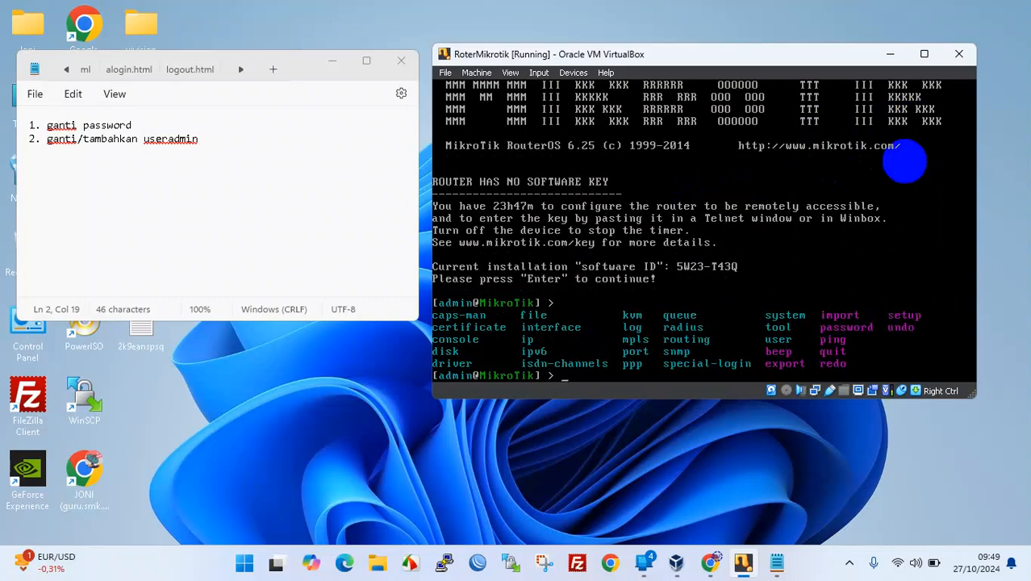
text(user)
key(Tab)
key(Tab)
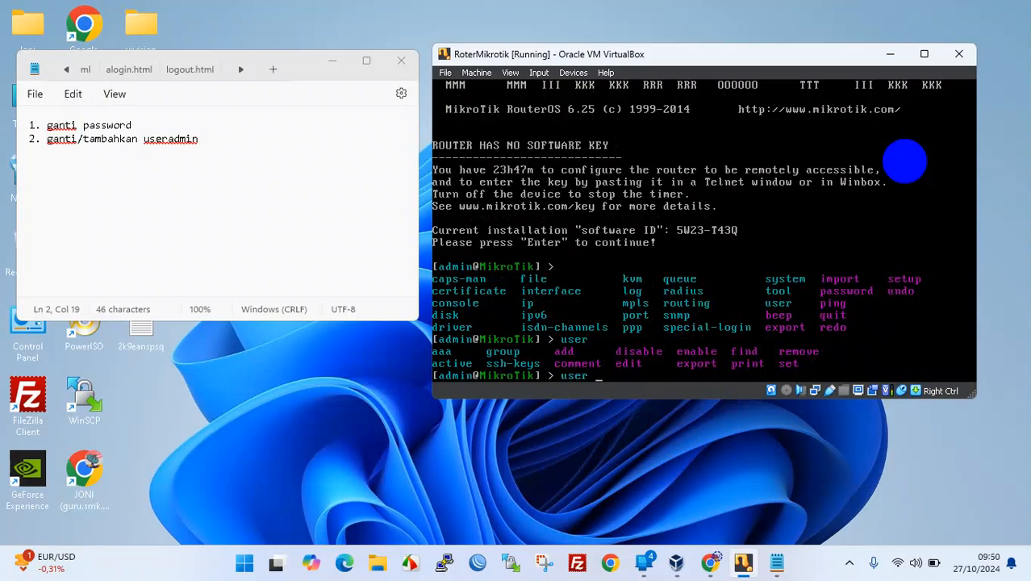
text(add)
key(Tab)
key(Tab)
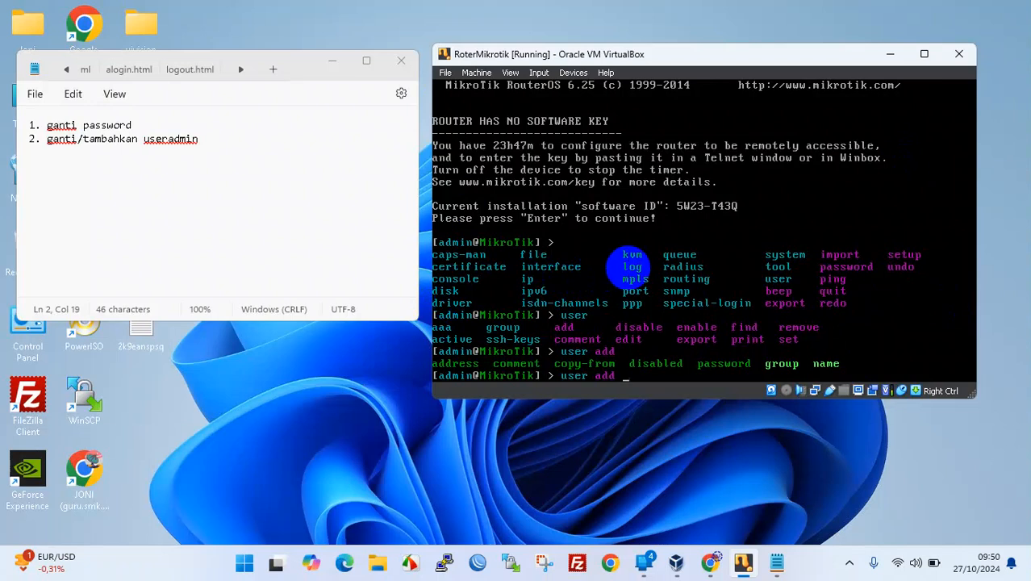
text(gr)
key(Tab)
key(Tab)
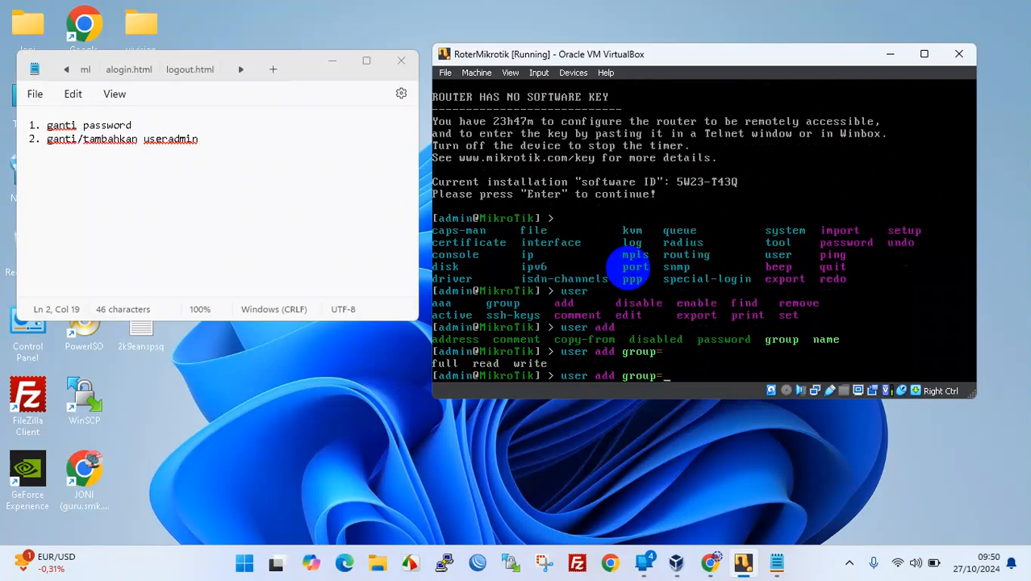
- Create user bos in the full group with a password, then confirm it with user print
text(full )
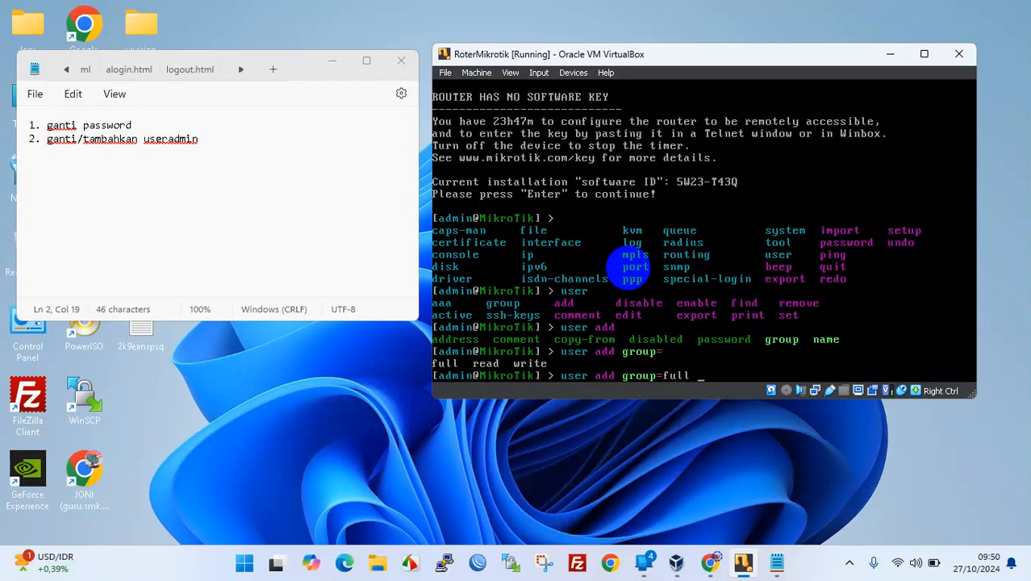
text(name=)
text(j)
text(oni)
key(BackSpace)
key(BackSpace)
key(BackSpace)
key(BackSpace)
text(bos)
text(password=)
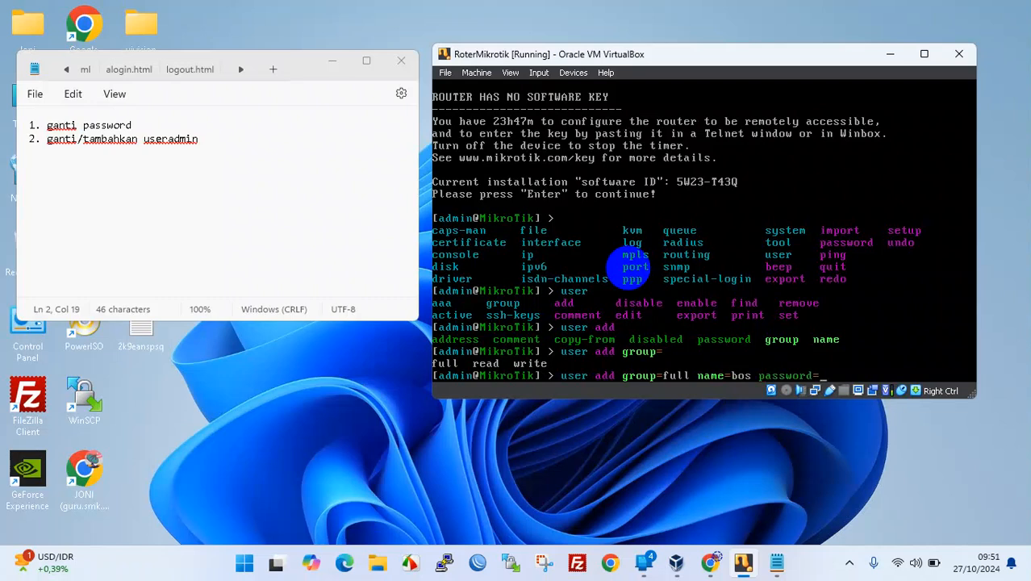
text(bos)
key(Return)
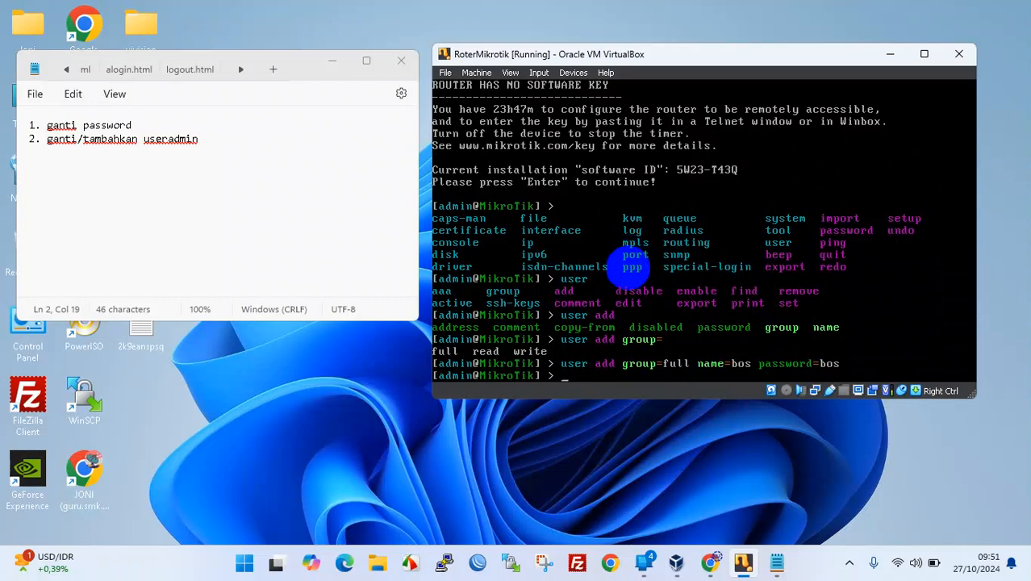
text(user print)
key(Return)
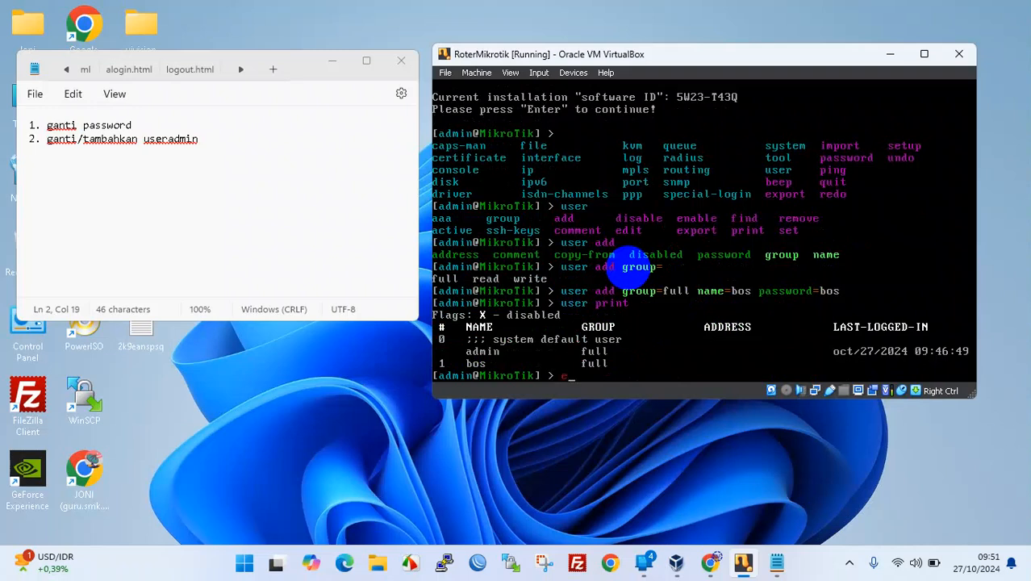
- Quit the admin session and log back in at the RouterOS console as user bos with its password
text(quit)
key(Return)
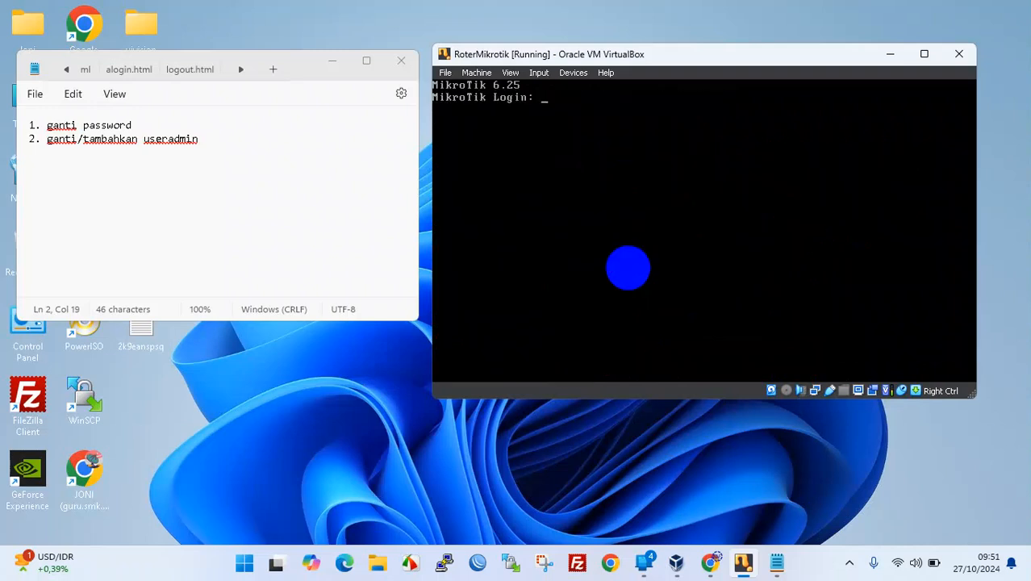
text(bos)
key(Return)
key(Return)
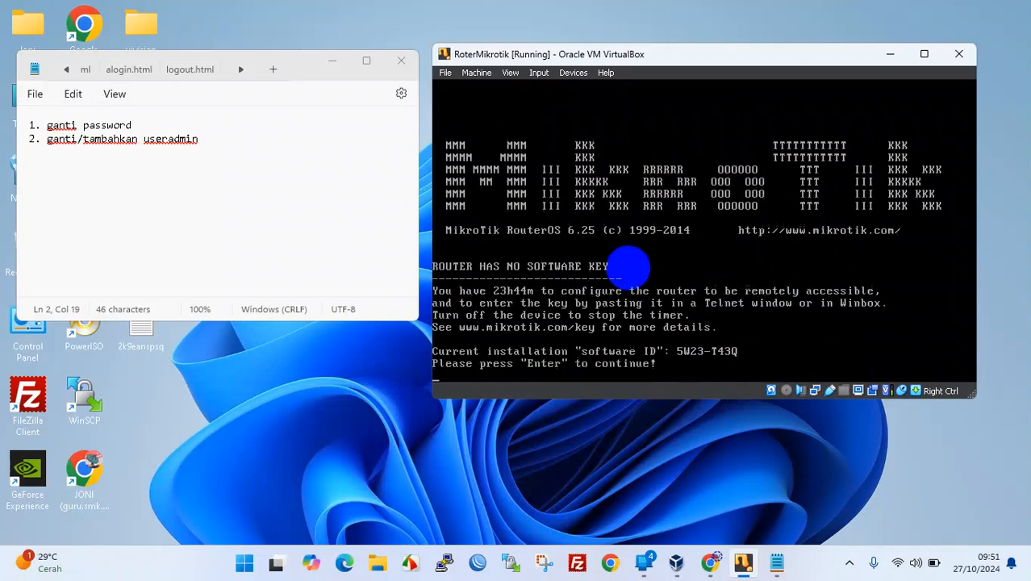
key(Return)
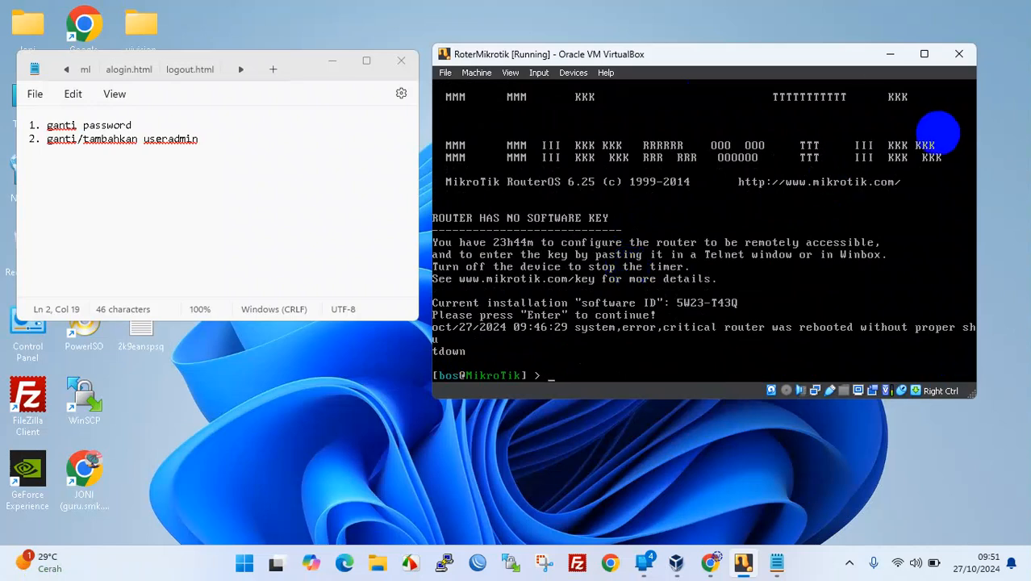
click(254, 141)
- Add the line '3. ganti nama interface' to the Notepad list, correcting the typo in 'interface'
key(Return)
text(3. )
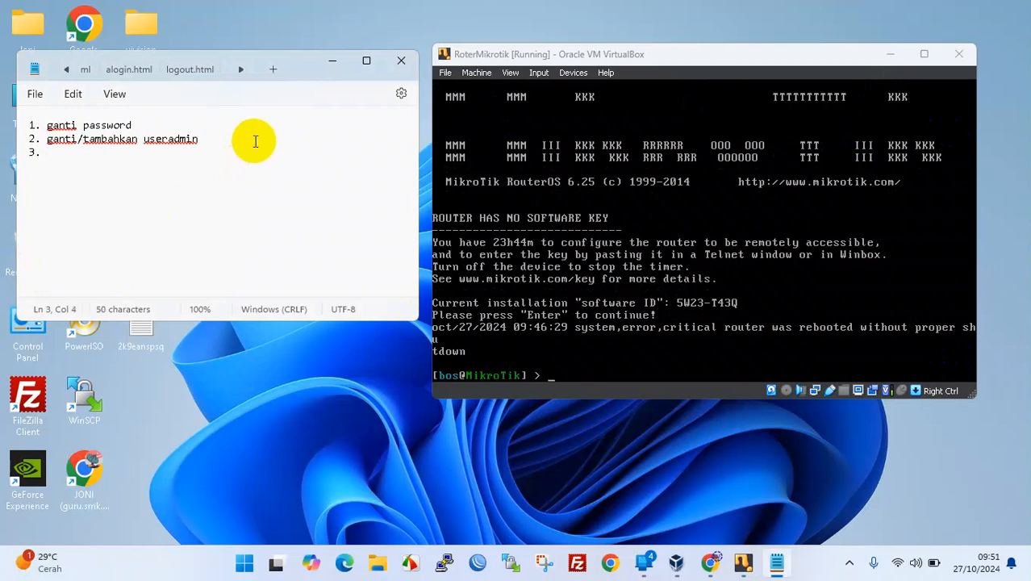
text(ganti nama inter)
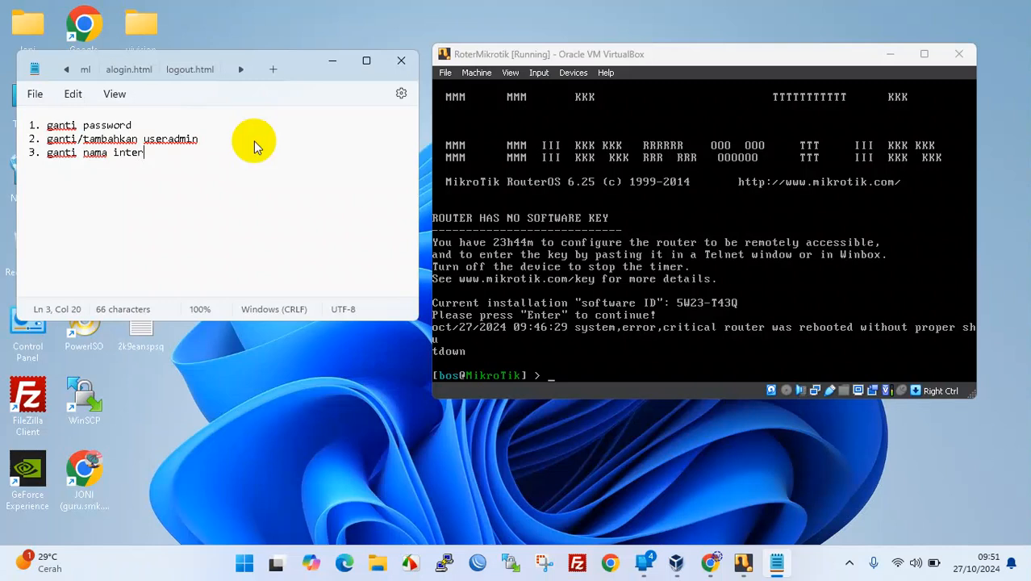
text(face)
click(616, 392)
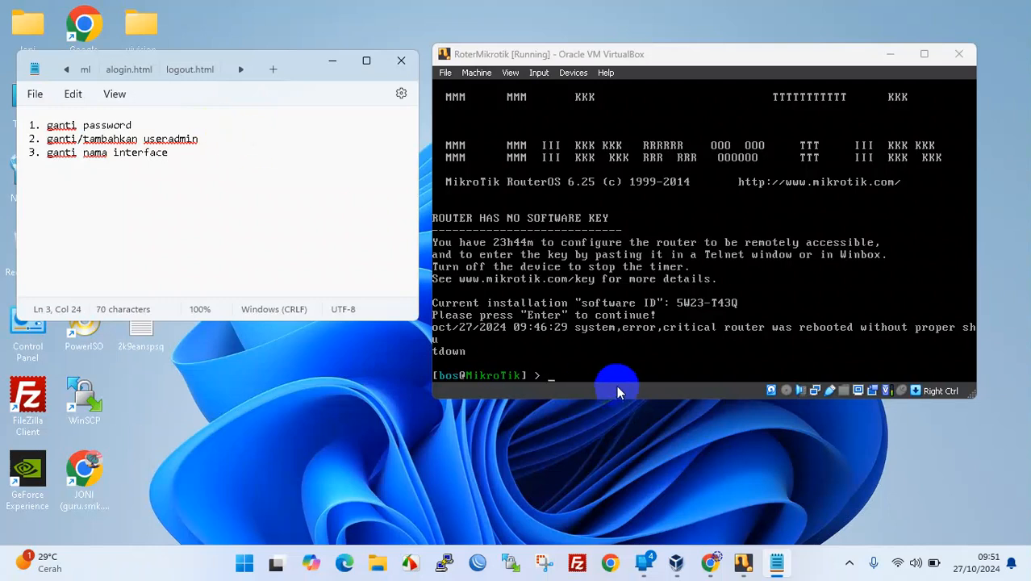
- Enter the /interface menu in the RouterOS console and print the interfaces ether1–ether3
click(632, 375)
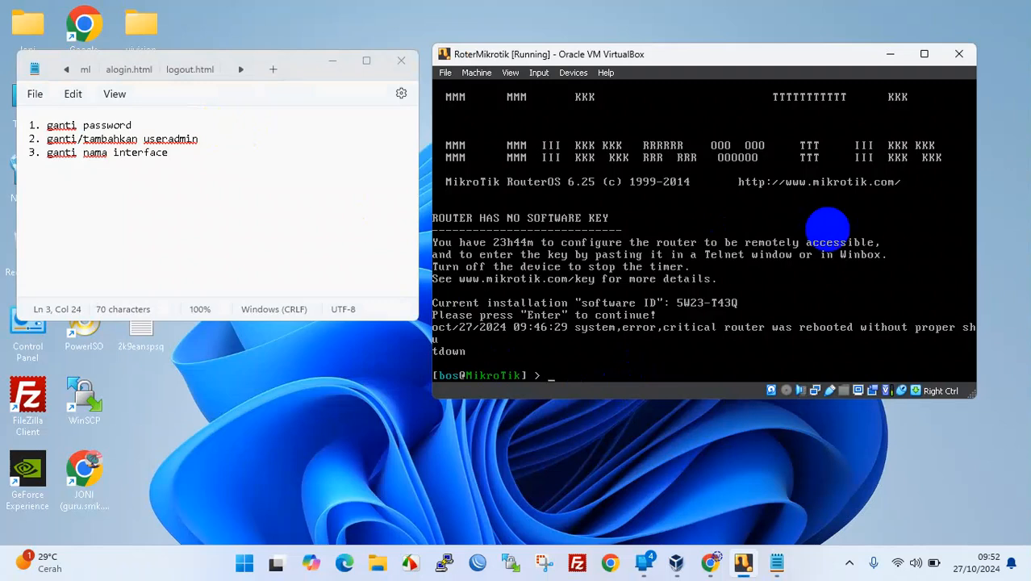
key(Tab)
key(Tab)
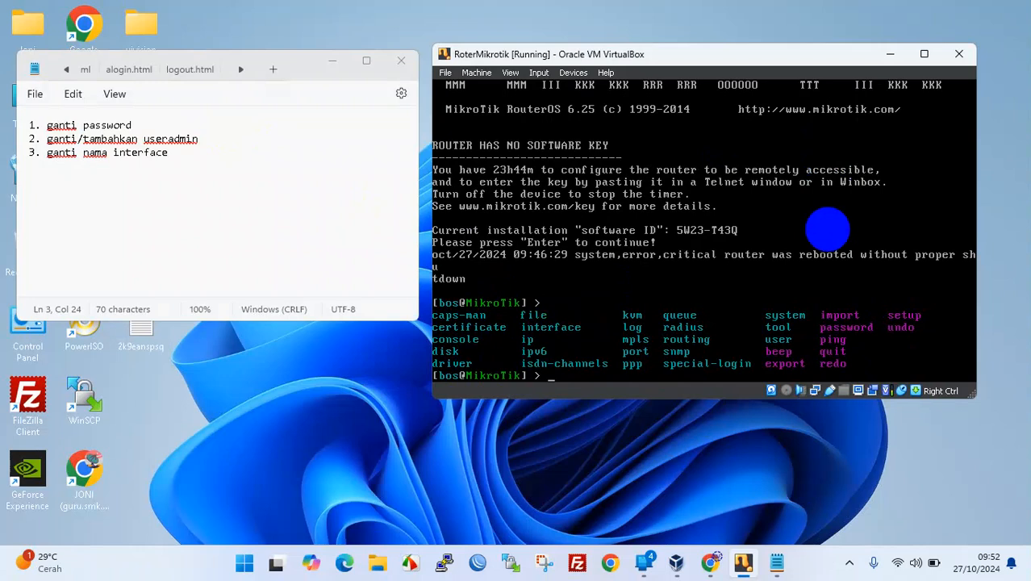
text(int)
key(Tab)
key(Return)
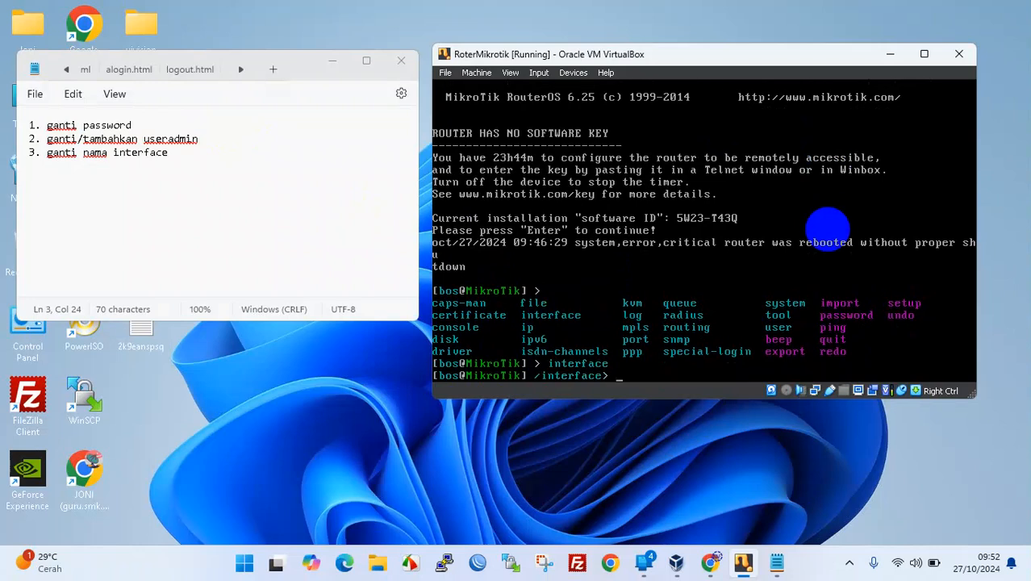
text(print)
key(Return)
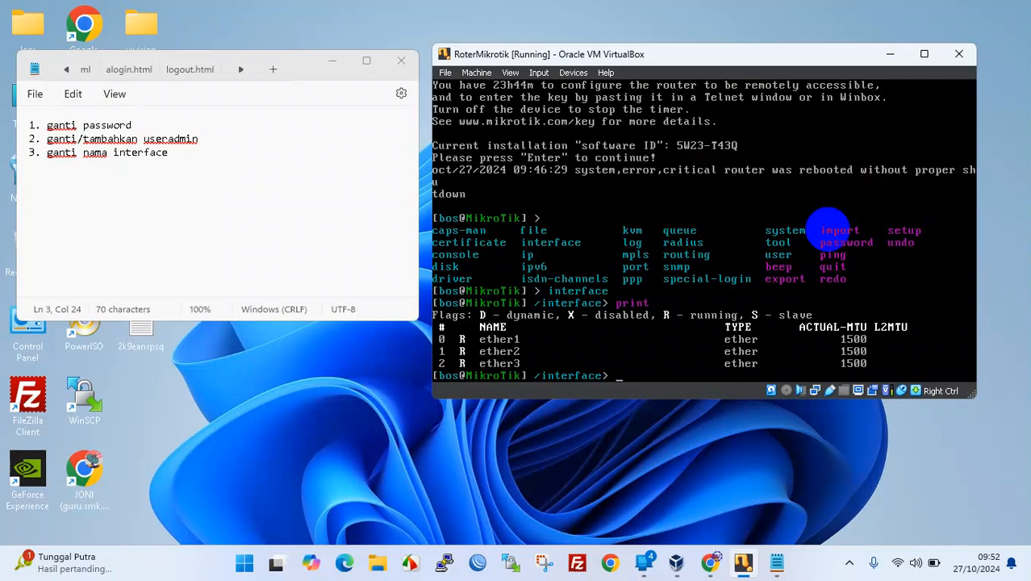
- Type the command set numbers=0 name=ether1-inet to rename ether1
key(Tab)
key(Tab)
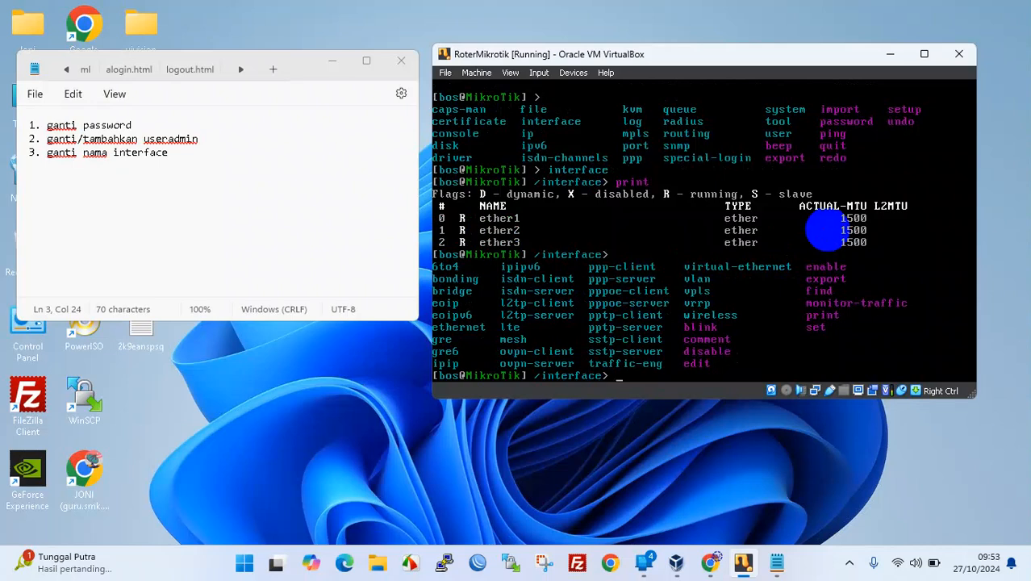
text(set numbers=0)
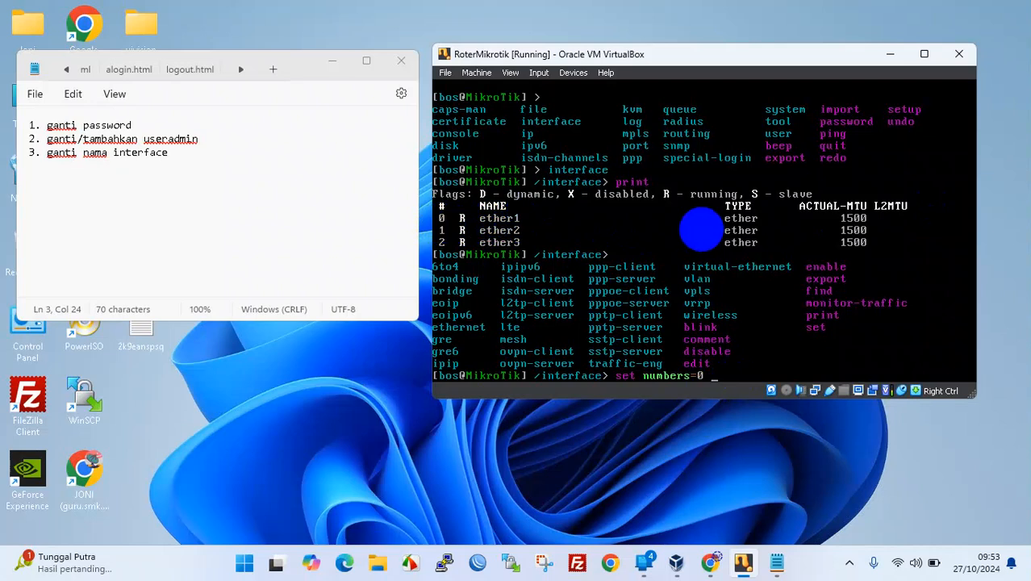
text(name=eh)
key(BackSpace)
text(ther1-inet)
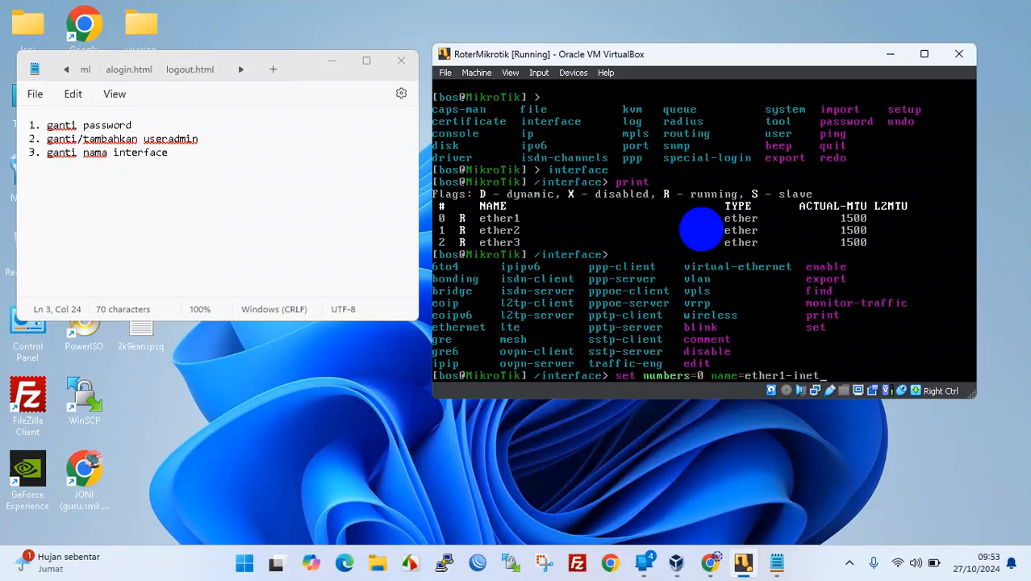
- Apply the ether1-inet rename and print the interfaces to confirm it
key(Return)
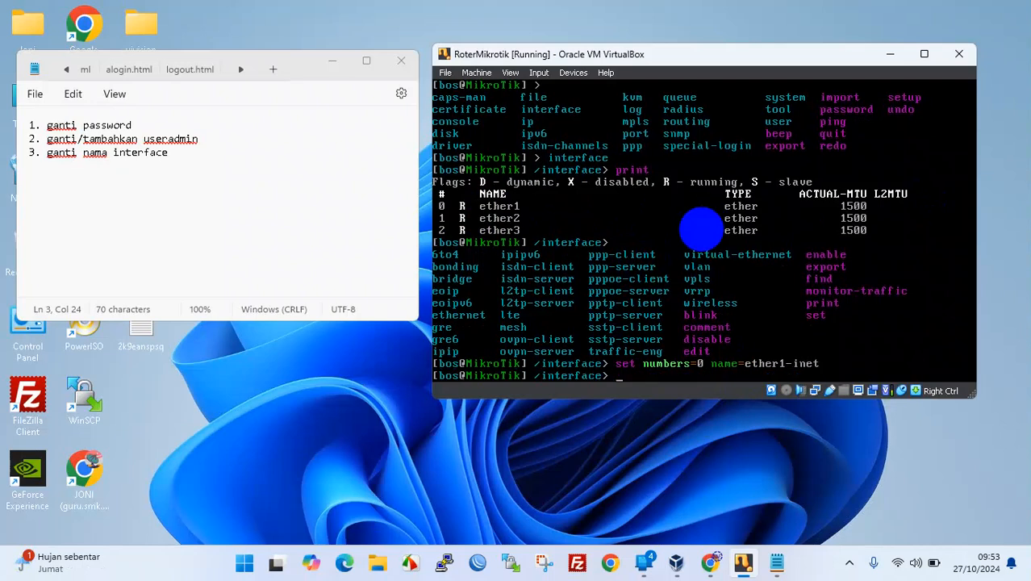
text(print)
key(Return)
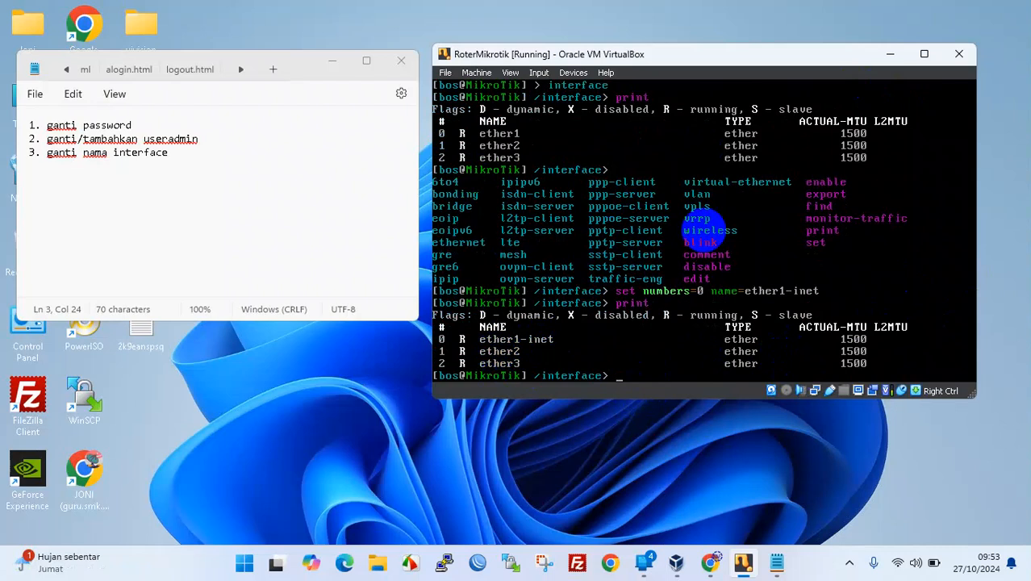
- Rename interface number 1 to ether2-ubuntu by editing the recalled set command
key(Up)
key(Up)
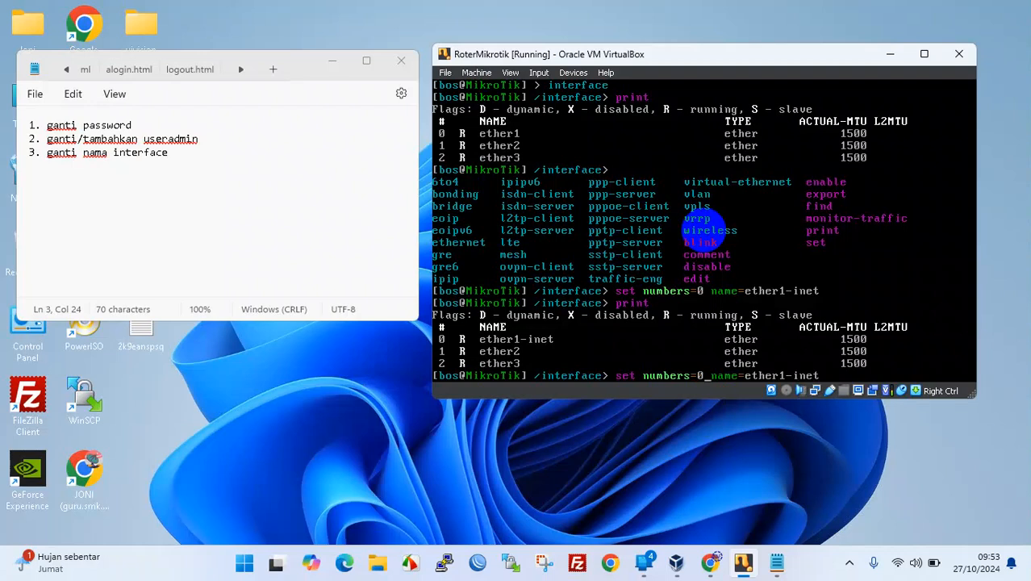
key(BackSpace)
text(1)
key(BackSpace)
key(BackSpace)
key(BackSpace)
key(BackSpace)
key(BackSpace)
key(BackSpace)
text(3)
key(BackSpace)
text(2-ubuntu)
key(Return)
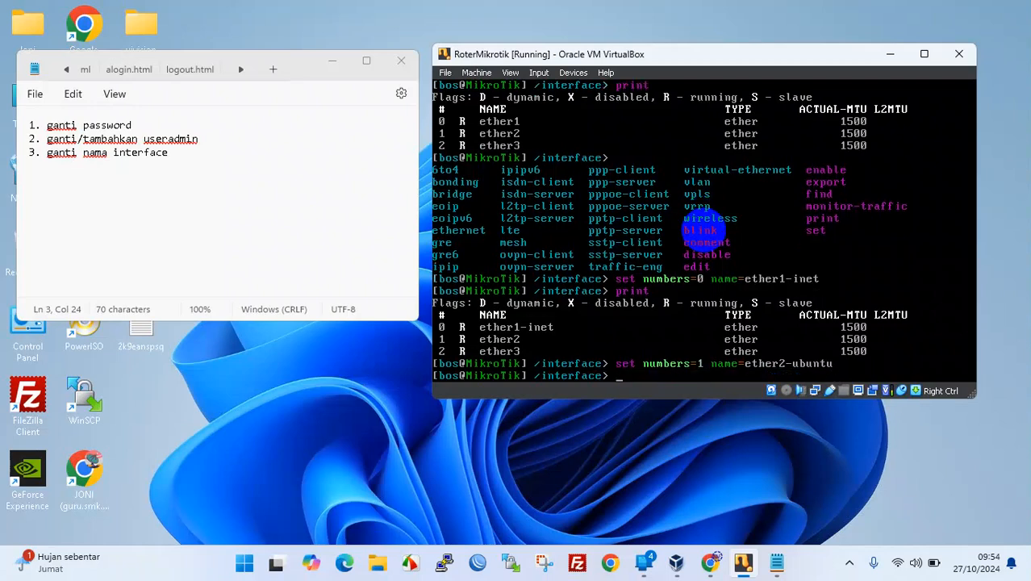
- Rename interface number 2 to ether3-host and print the list to confirm all three names
key(Up)
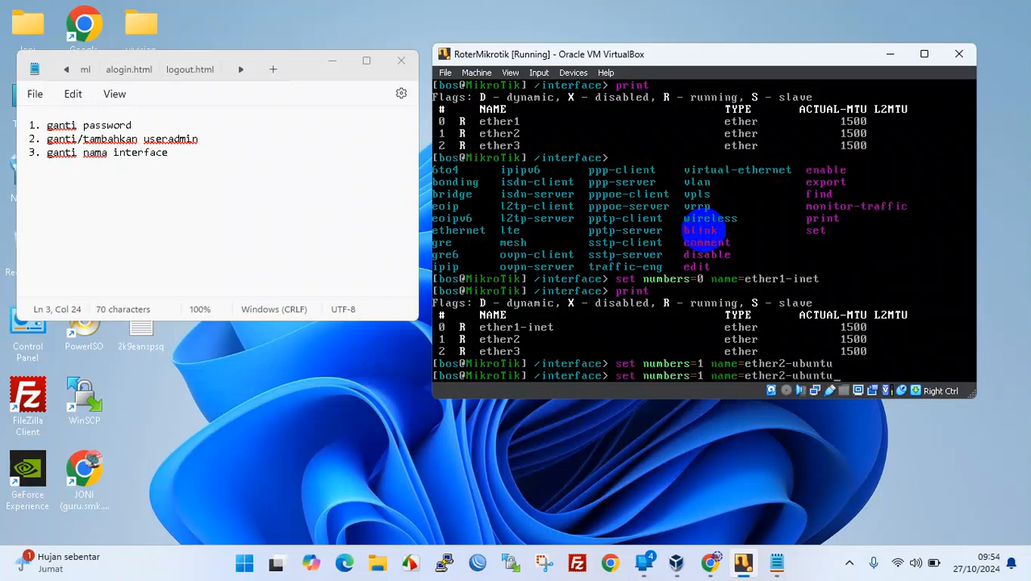
key(BackSpace)
key(BackSpace)
key(BackSpace)
key(BackSpace)
key(BackSpace)
key(BackSpace)
key(BackSpace)
key(BackSpace)
text(3-host)
key(Left)
key(BackSpace)
text(2)
key(Return)
text(p)
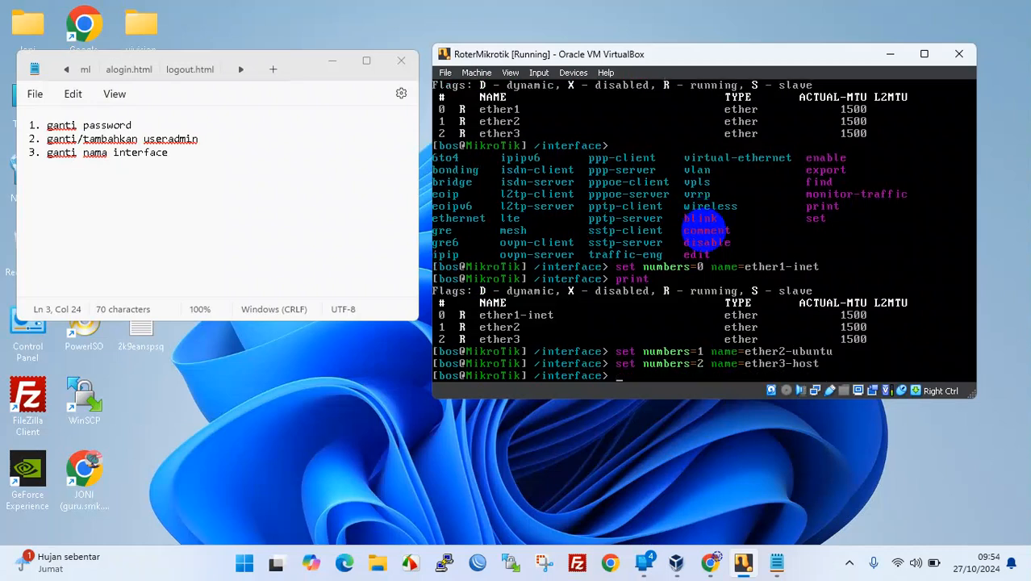
text(rint)
key(Return)
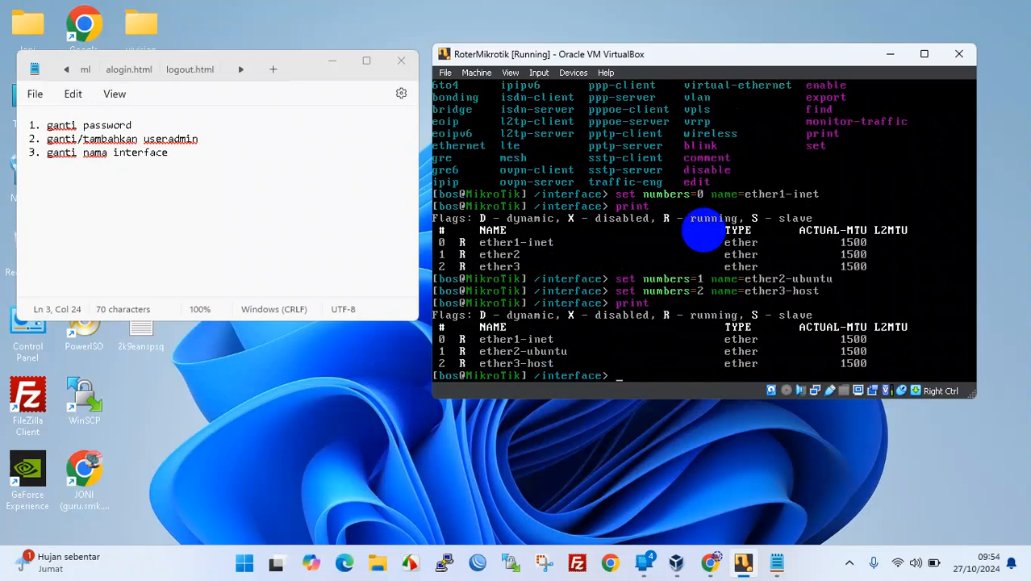
- Leave the interface menu with .. and log out of the console with quit
text(quit)
key(Return)
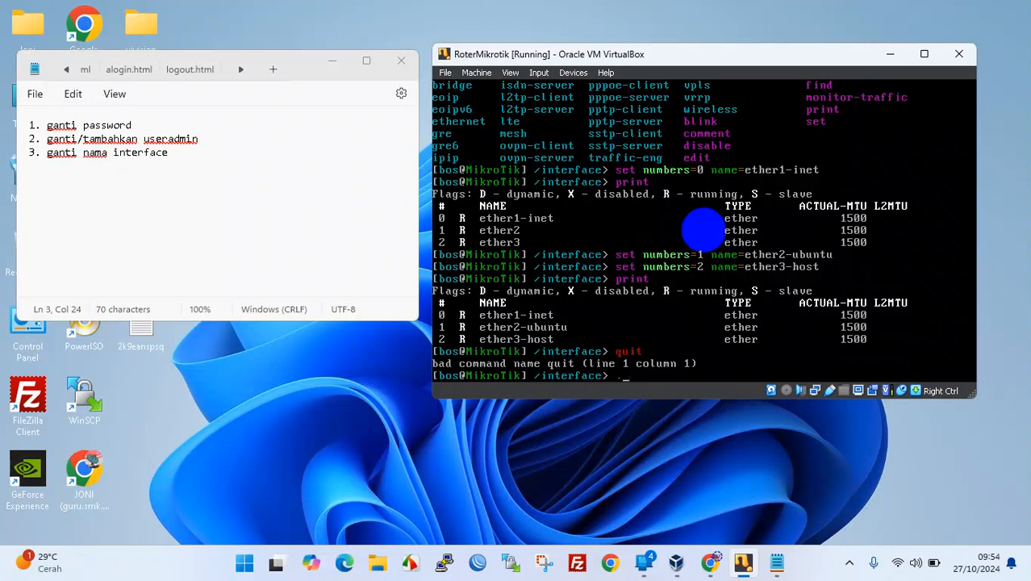
key(Return)
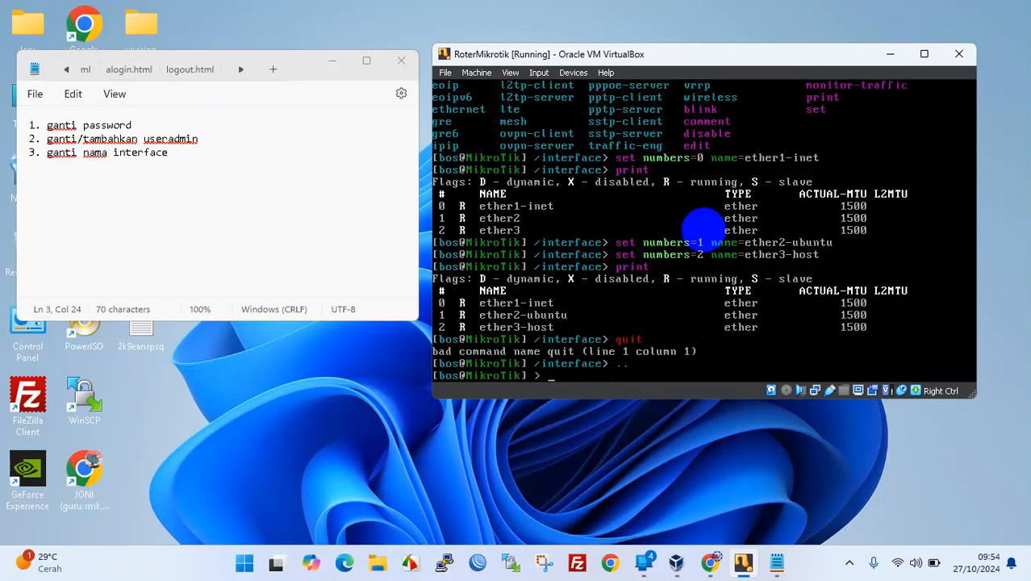
text(quit)
key(Return)
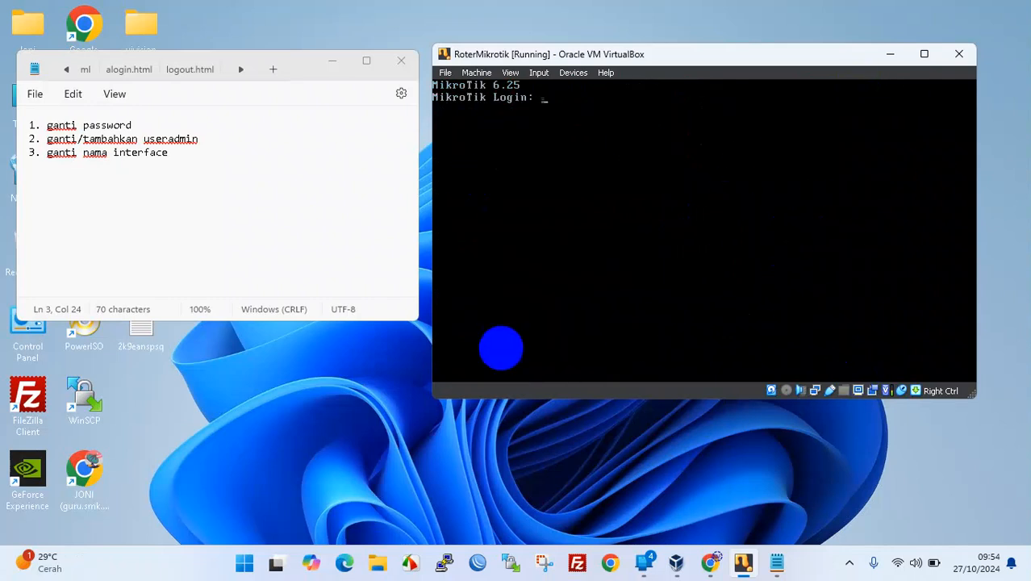
- Add '4. login menggunakan winbox' as the fourth item of the Notepad checklist
click(269, 161)
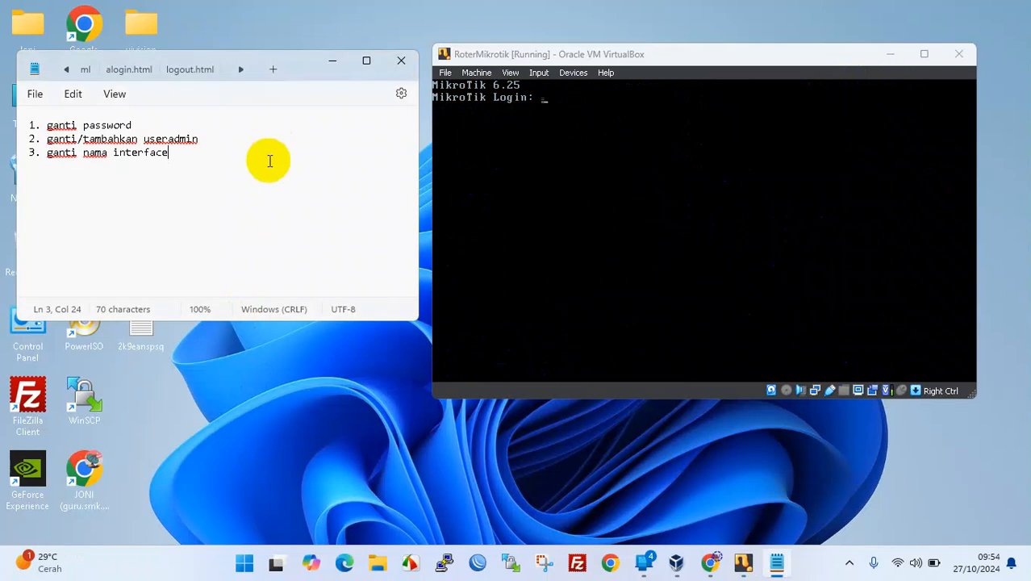
key(Return)
text(4. login menggun)
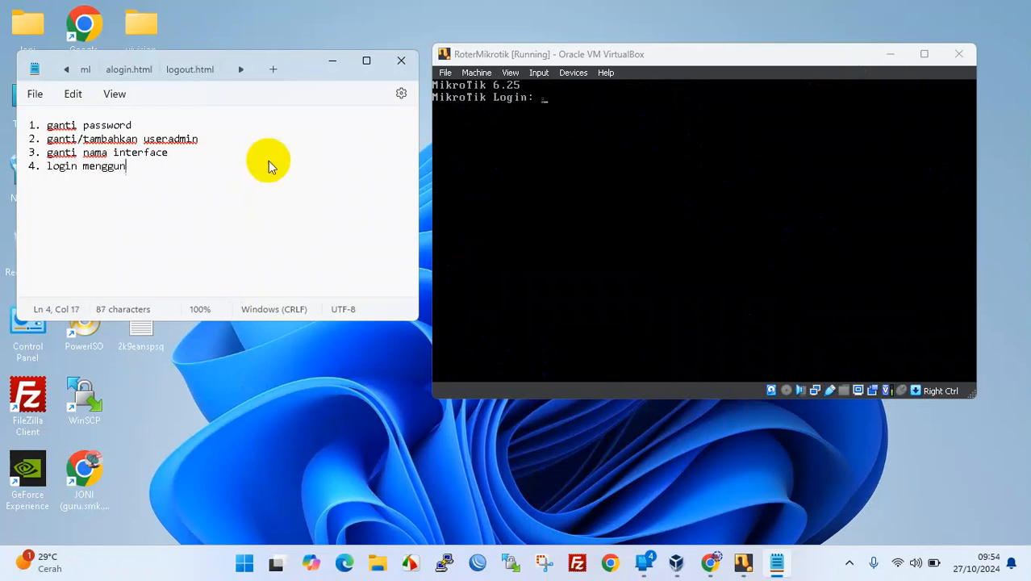
text(akan wi)
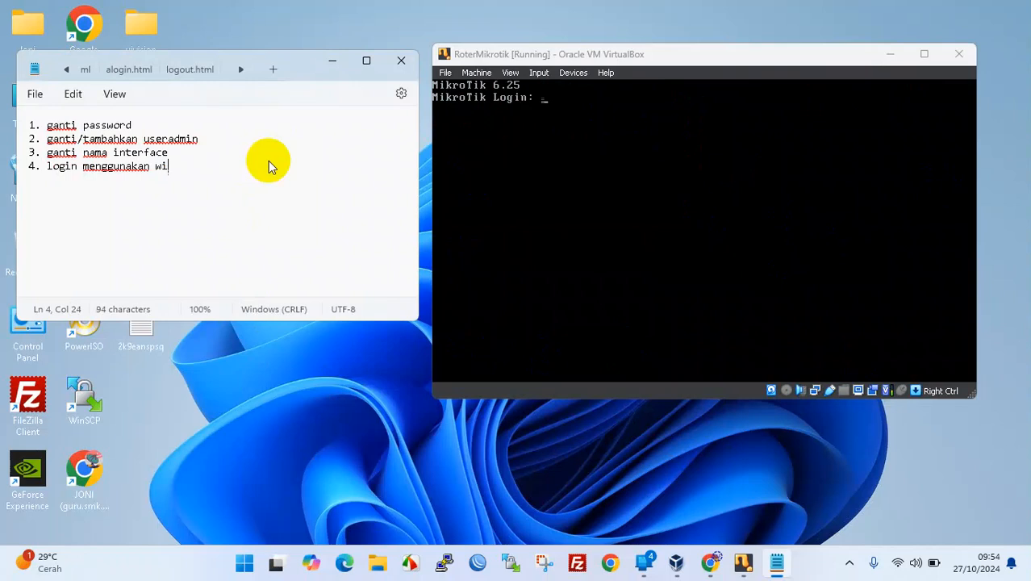
text(nbox)
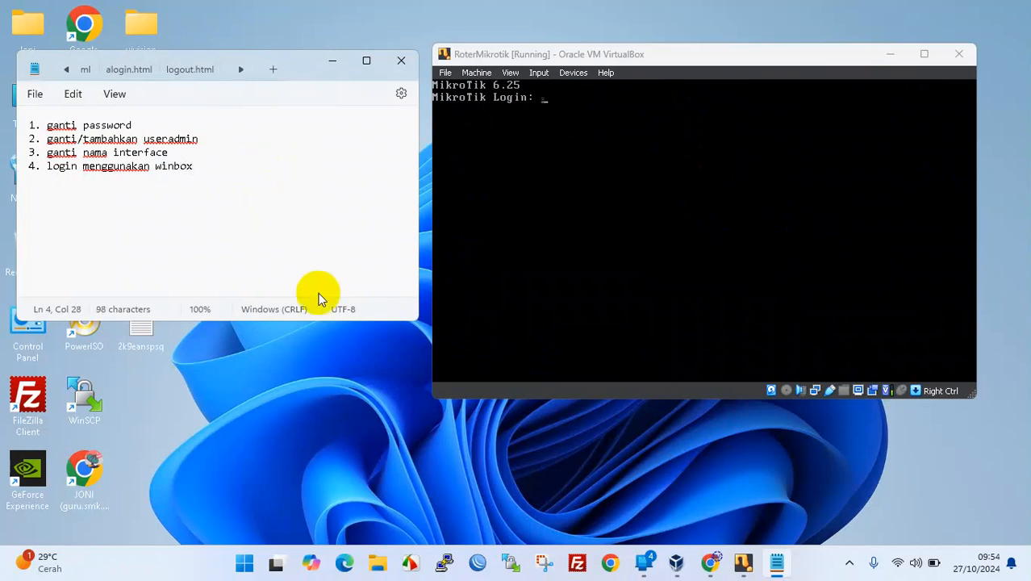
click(346, 390)
click(377, 562)
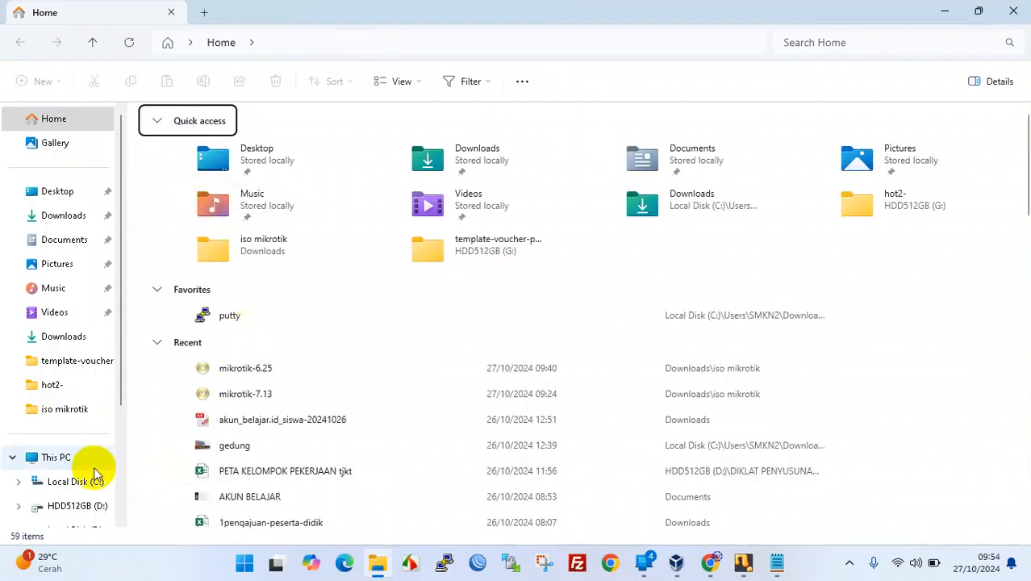
- Launch winbox64 from the Downloads > iso mikrotik folder
click(76, 215)
double_click(190, 156)
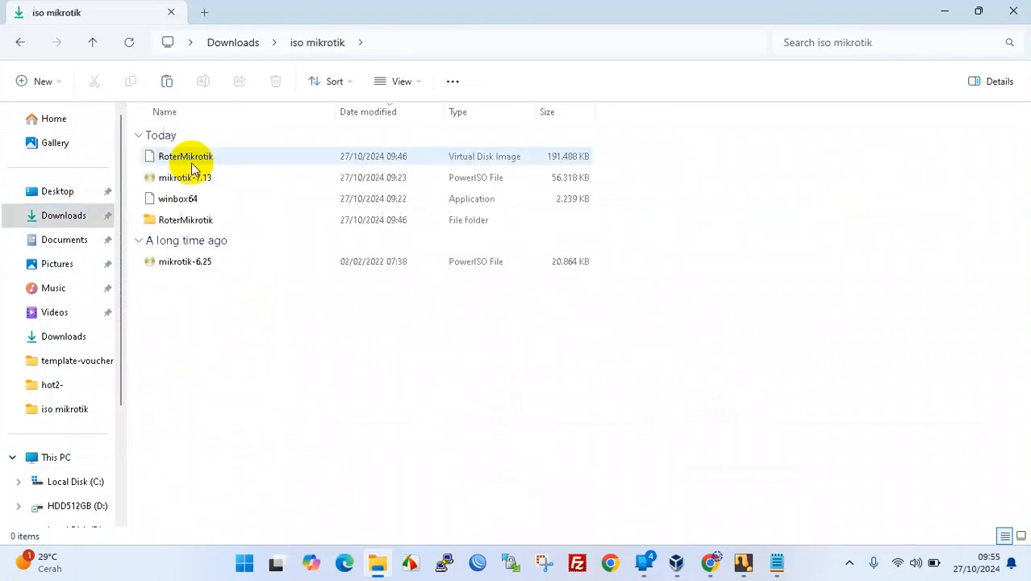
click(187, 205)
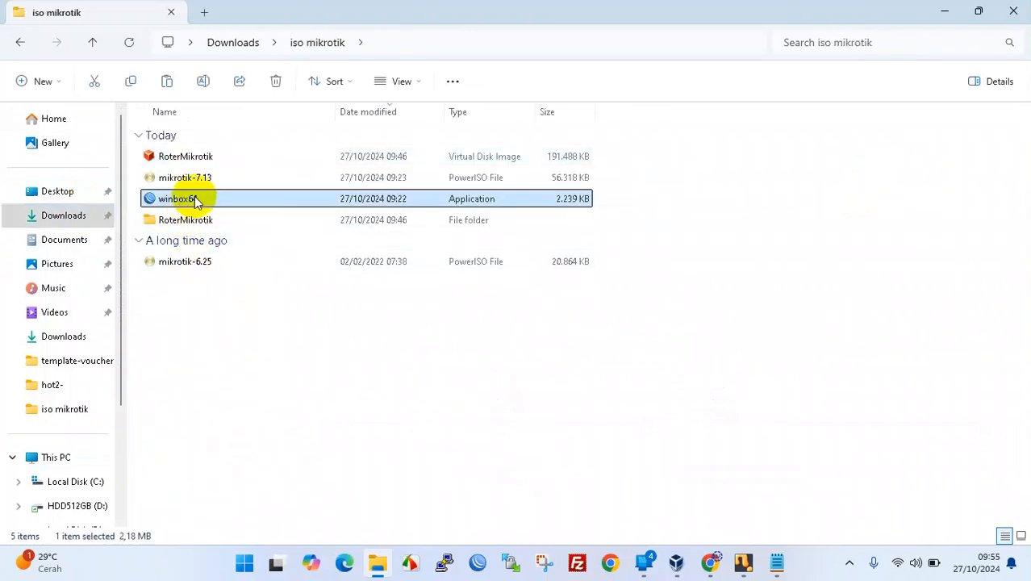
double_click(196, 202)
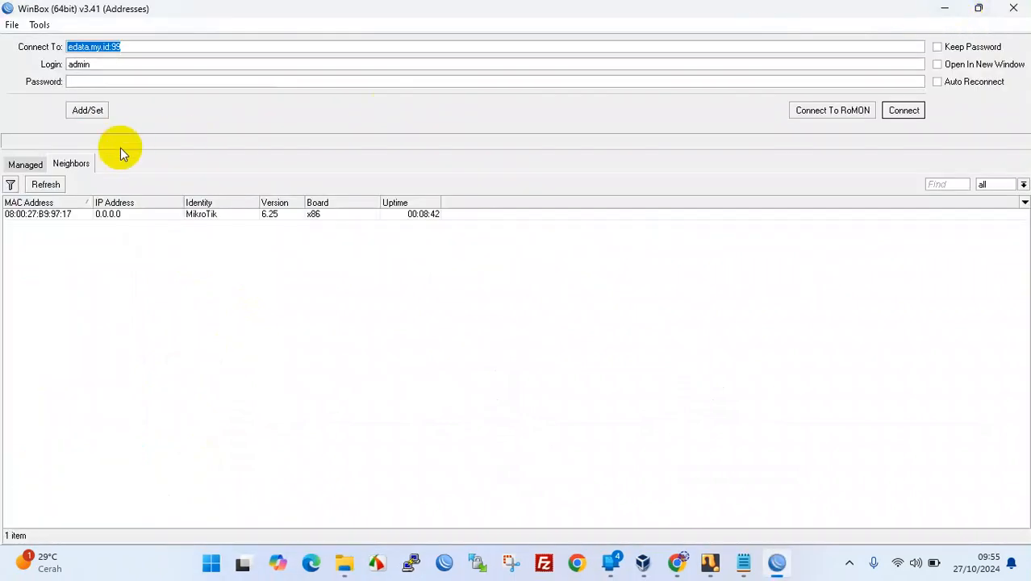
- Refresh WinBox's Neighbors list and select the router's MAC address 08:00:27:27:A9:34
click(25, 164)
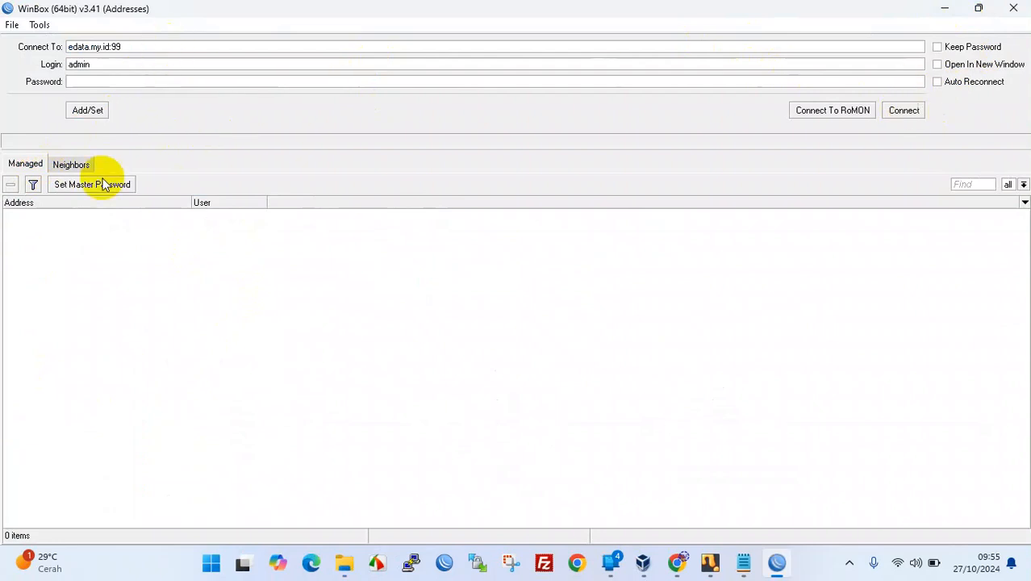
click(25, 166)
click(73, 164)
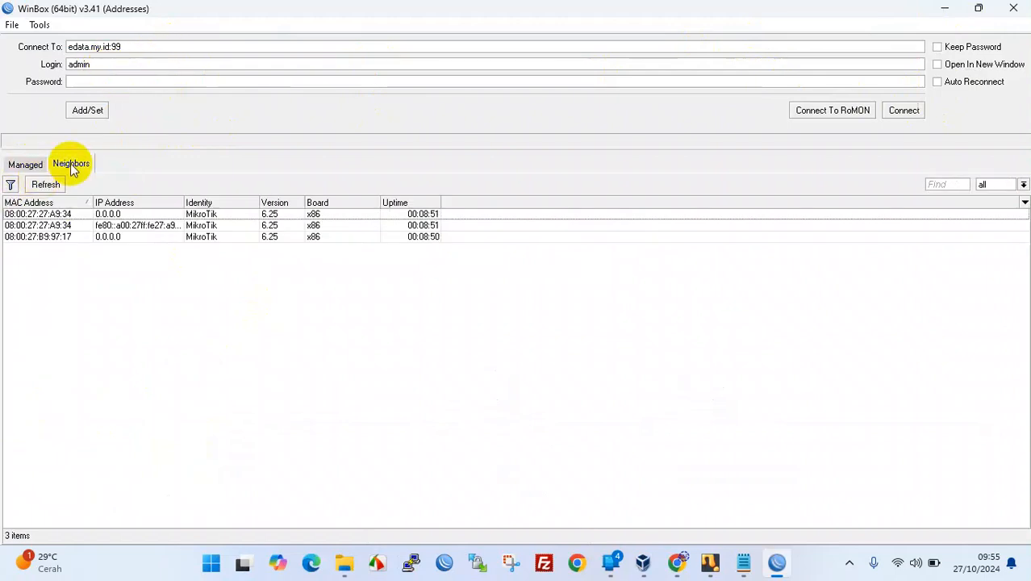
click(70, 163)
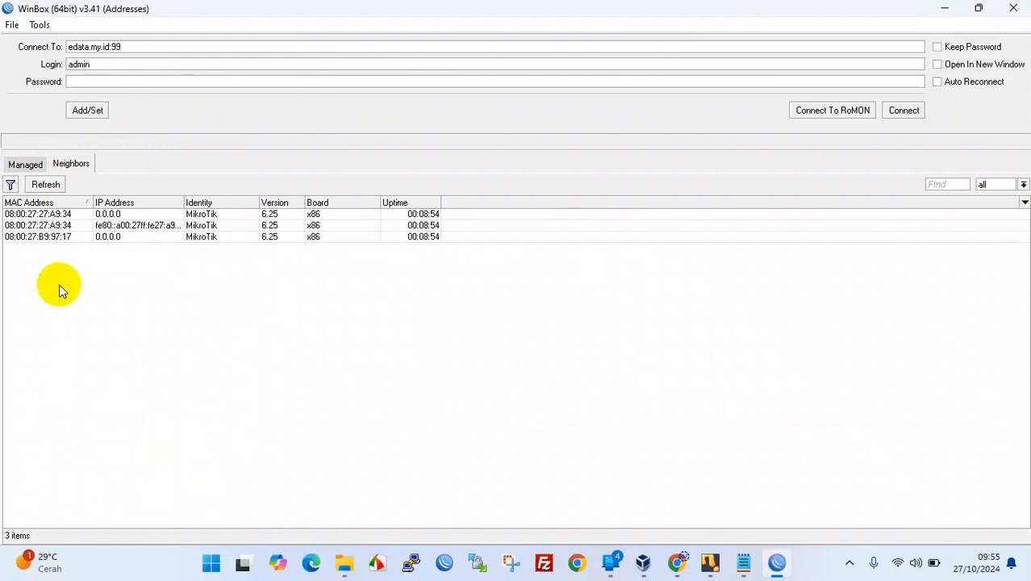
click(45, 217)
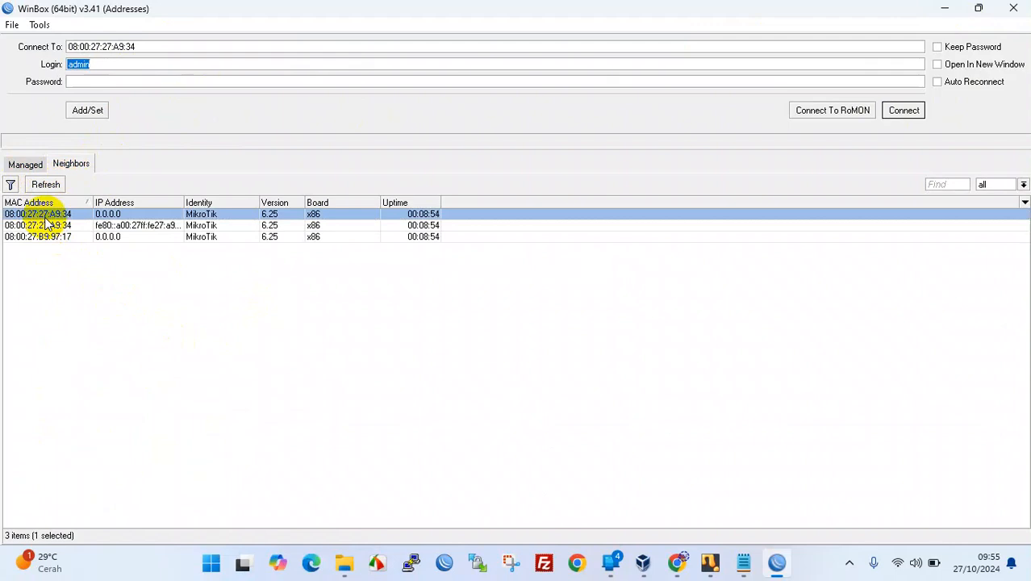
- Bring up the VM console window, move it lower, then hide it
click(710, 565)
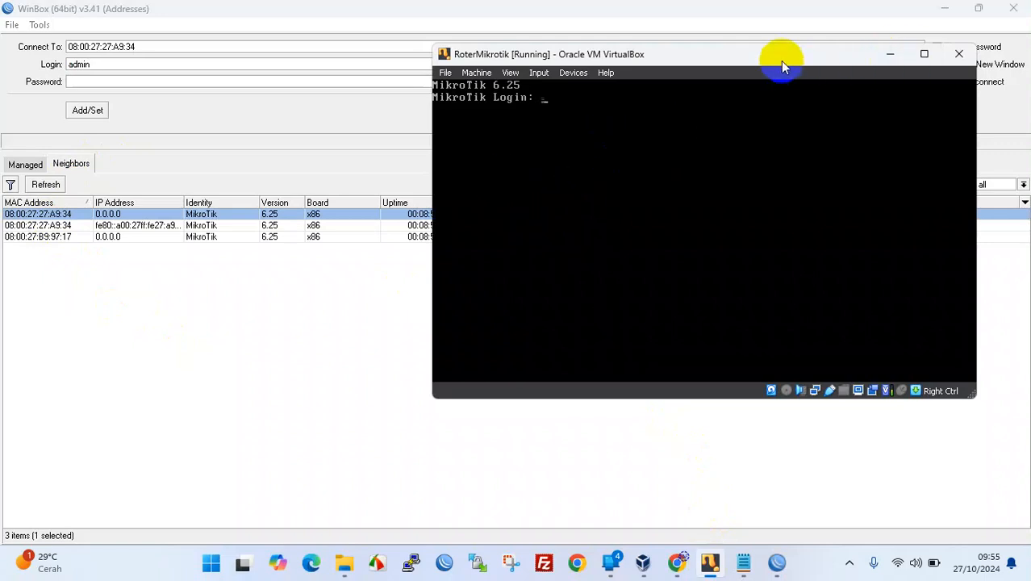
drag(831, 53, 862, 176)
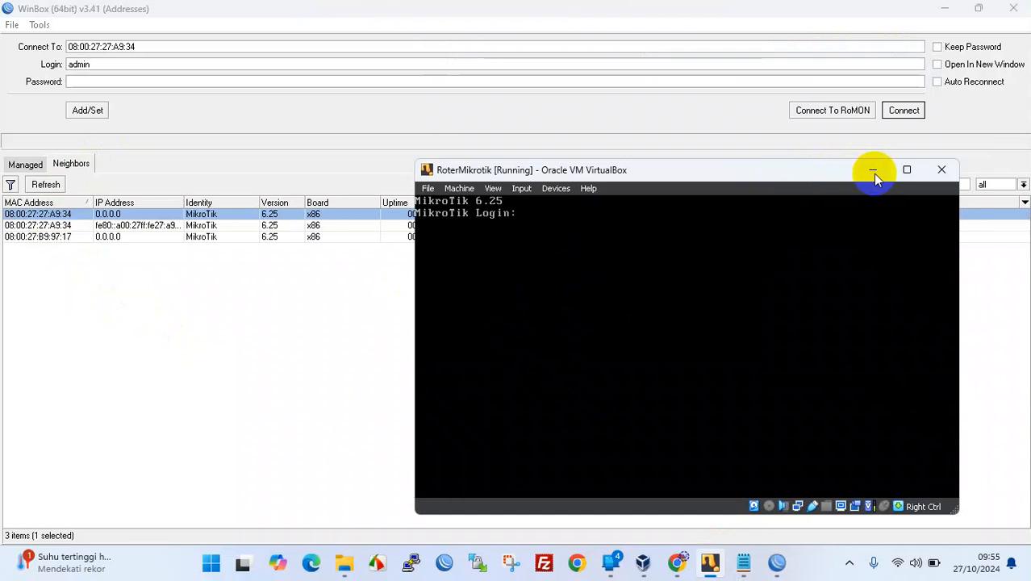
click(872, 172)
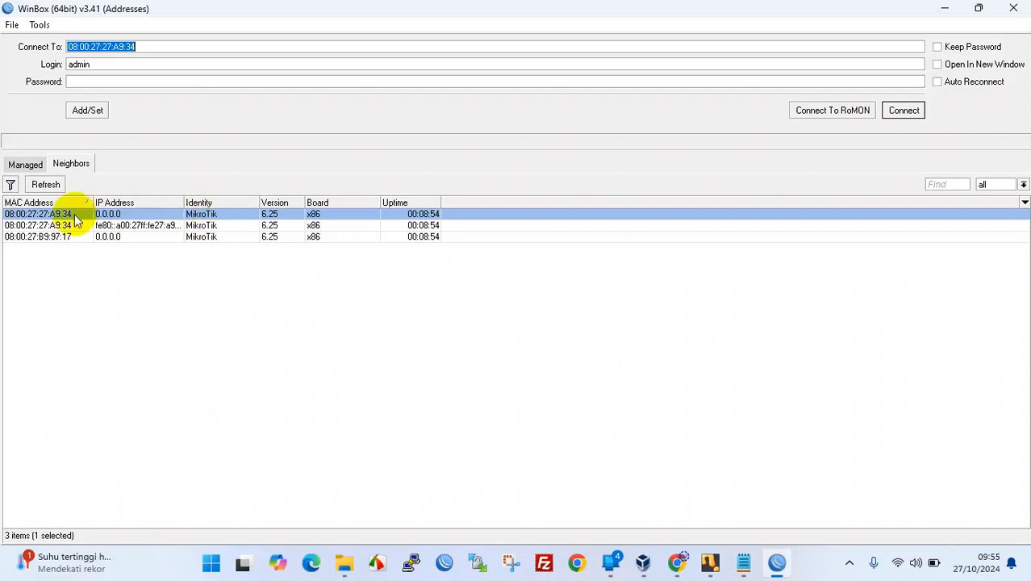
- Reselect the router by MAC address and set the WinBox login to bos
click(29, 214)
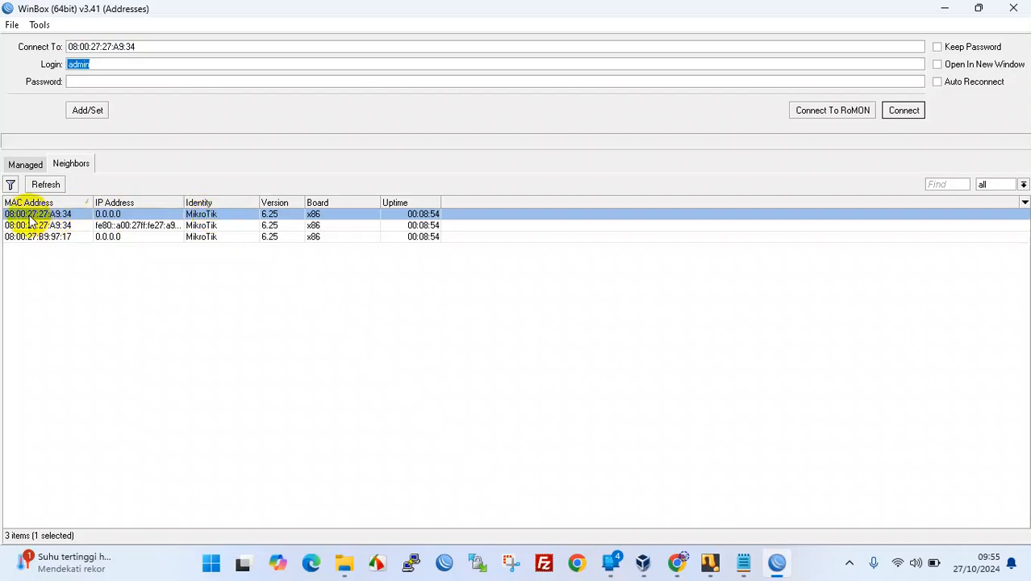
click(201, 86)
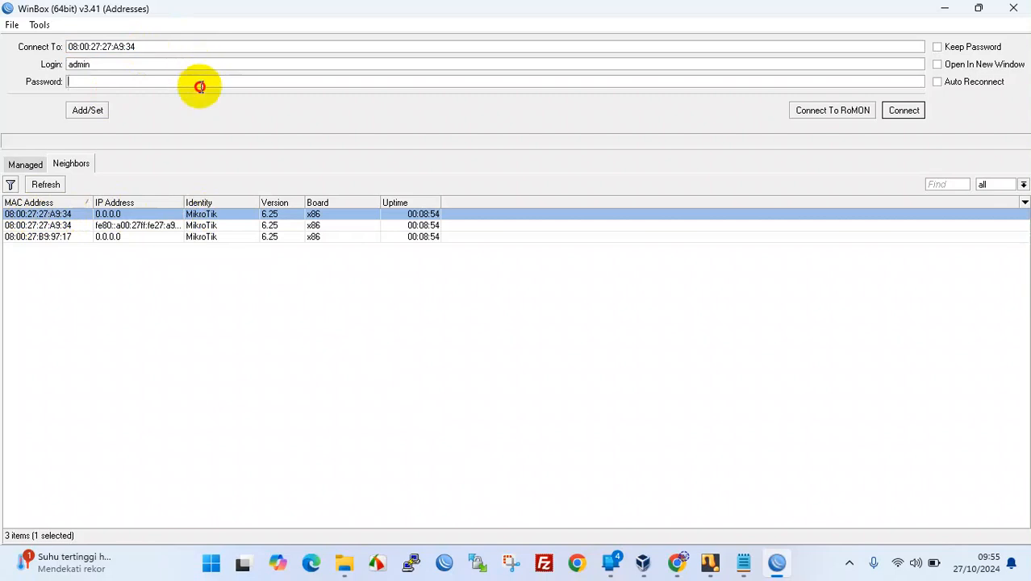
click(205, 64)
text(bos)
key(Tab)
- Enter the bos password and connect to the router by its MAC address
text(123)
click(904, 109)
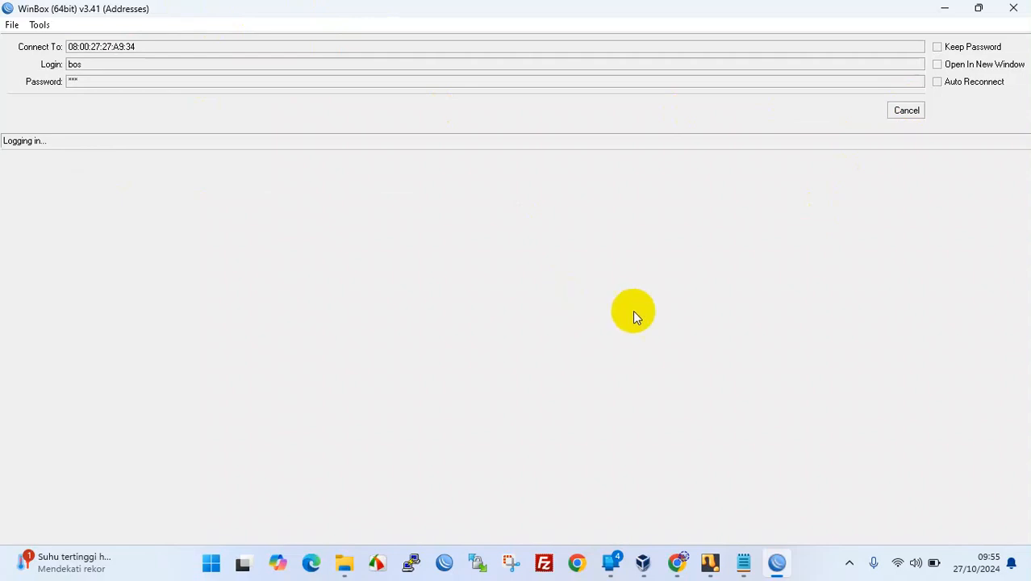
click(680, 571)
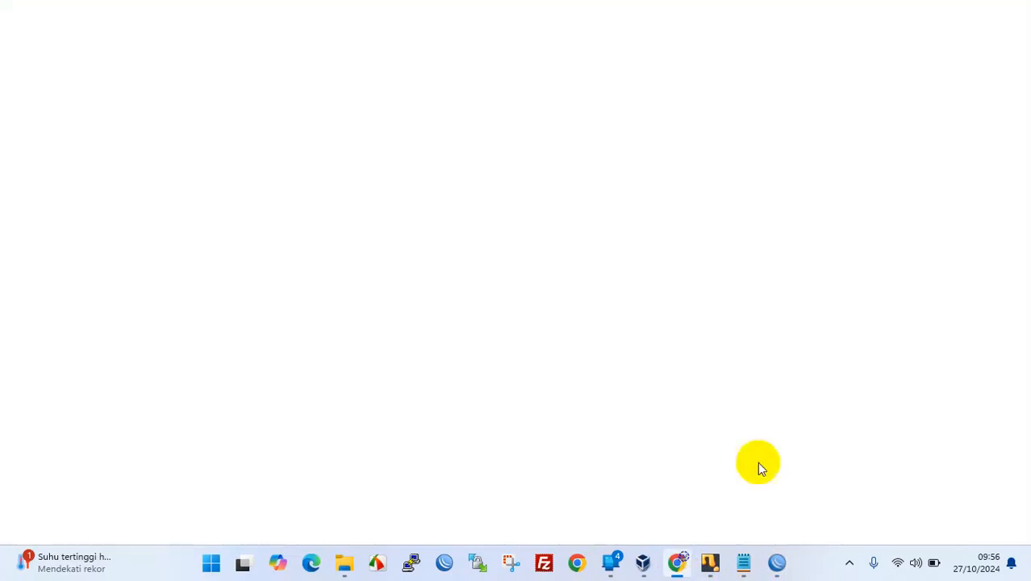
click(1014, 9)
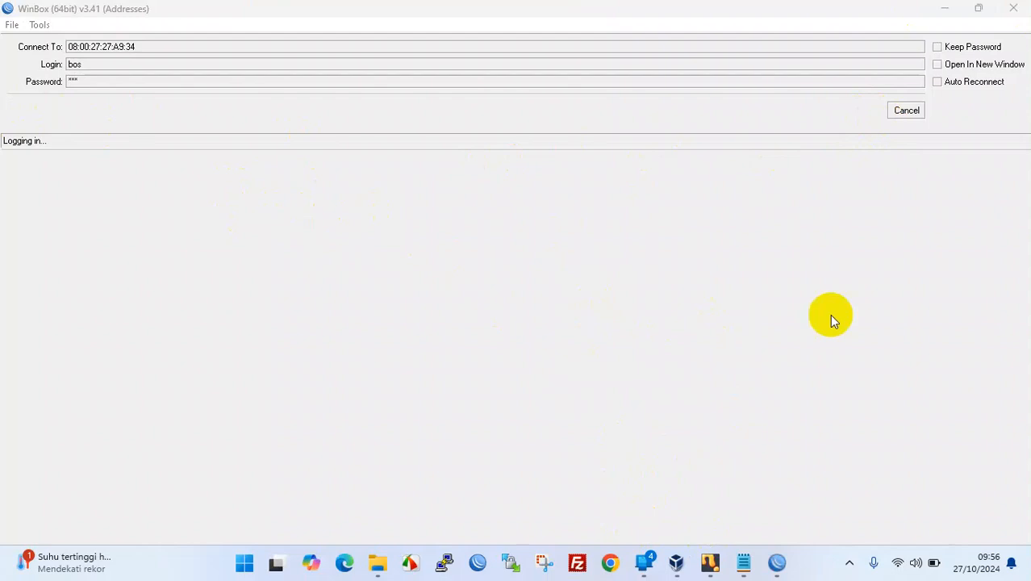
- Cancel the stalled login, reconnect to 08:00:27:27:A9:34 as bos, and restore down WinBox
click(922, 117)
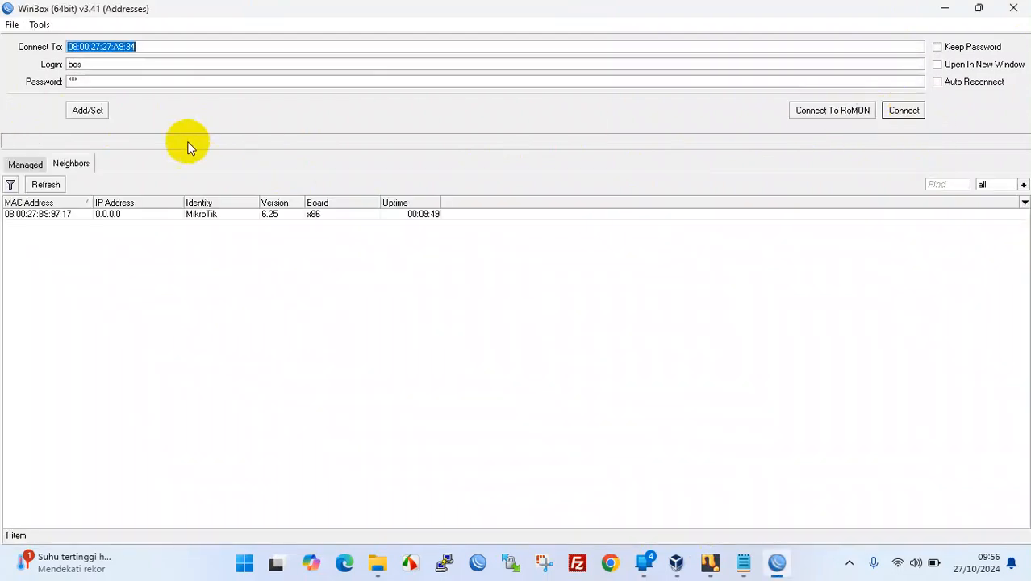
click(34, 216)
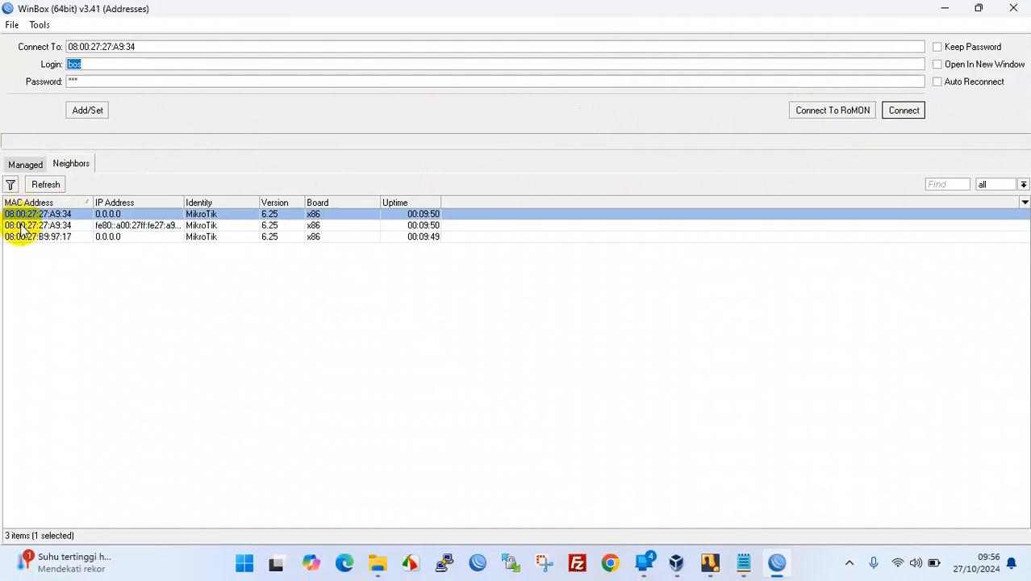
click(22, 226)
click(915, 110)
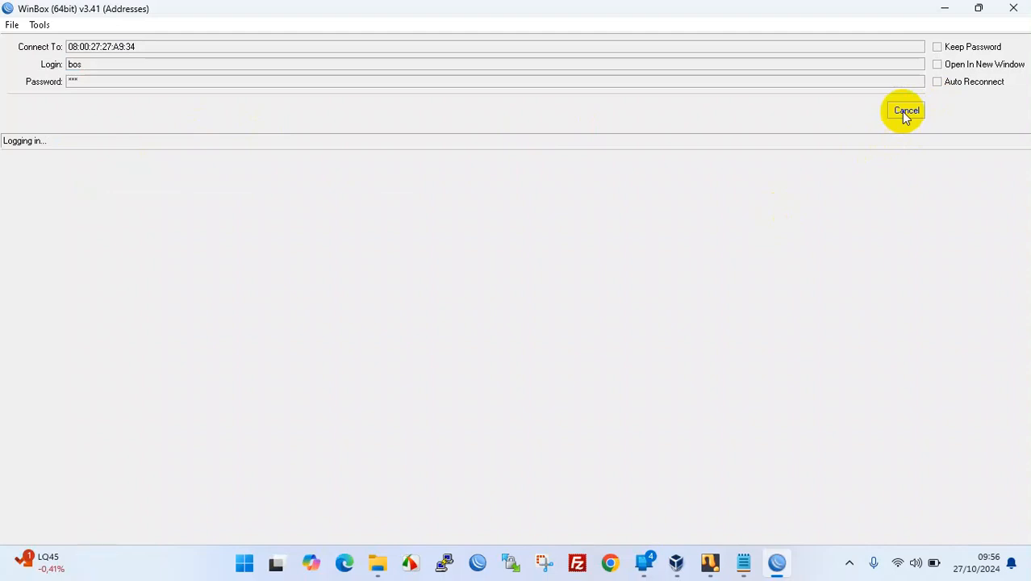
click(978, 8)
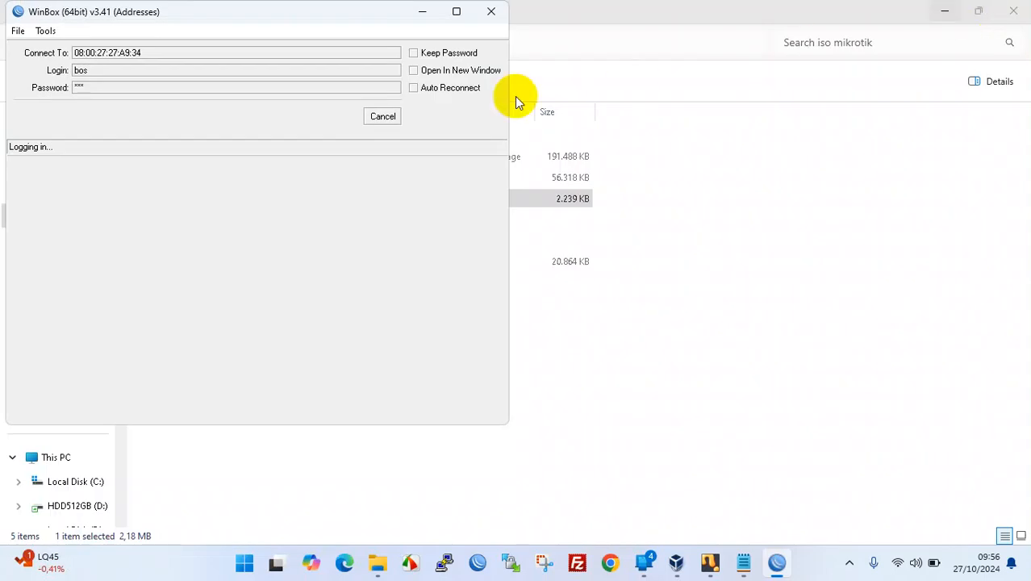
- Close File Explorer and bring the RoterMikrotik VM console window forward
click(1013, 11)
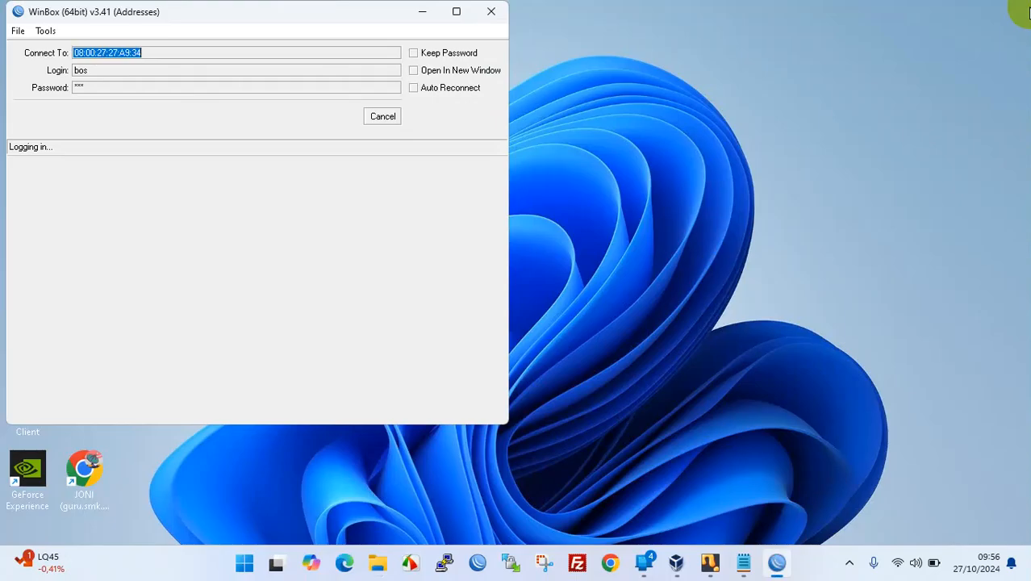
click(713, 558)
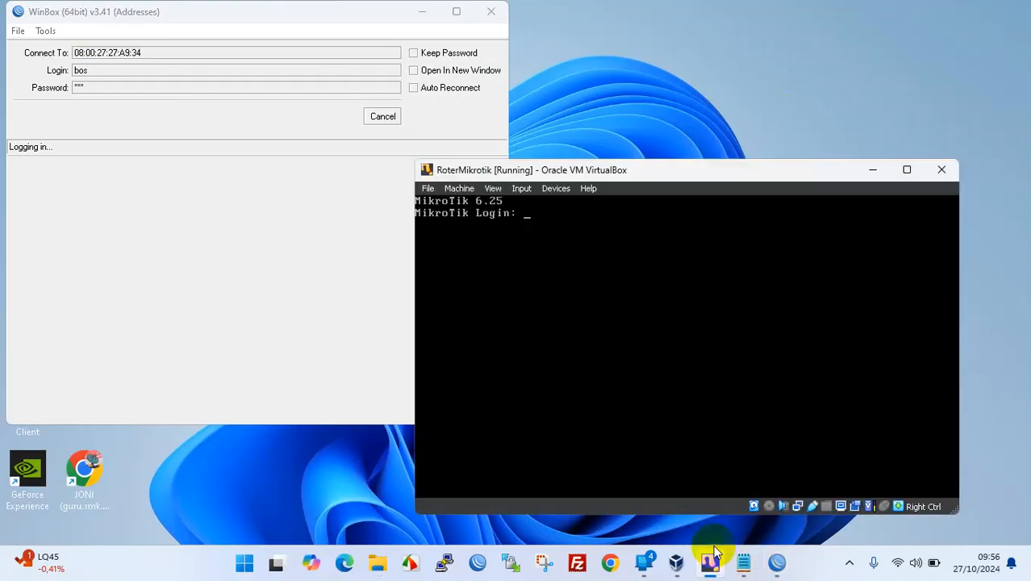
drag(654, 171, 724, 159)
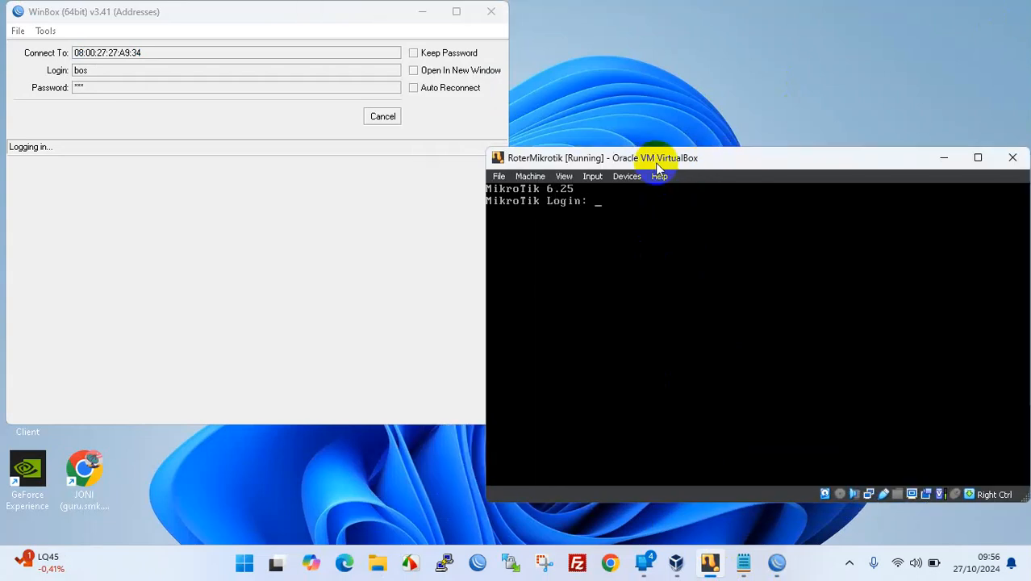
drag(657, 166, 592, 161)
- Log in to the router console as bos with its password
text(bos)
key(Return)
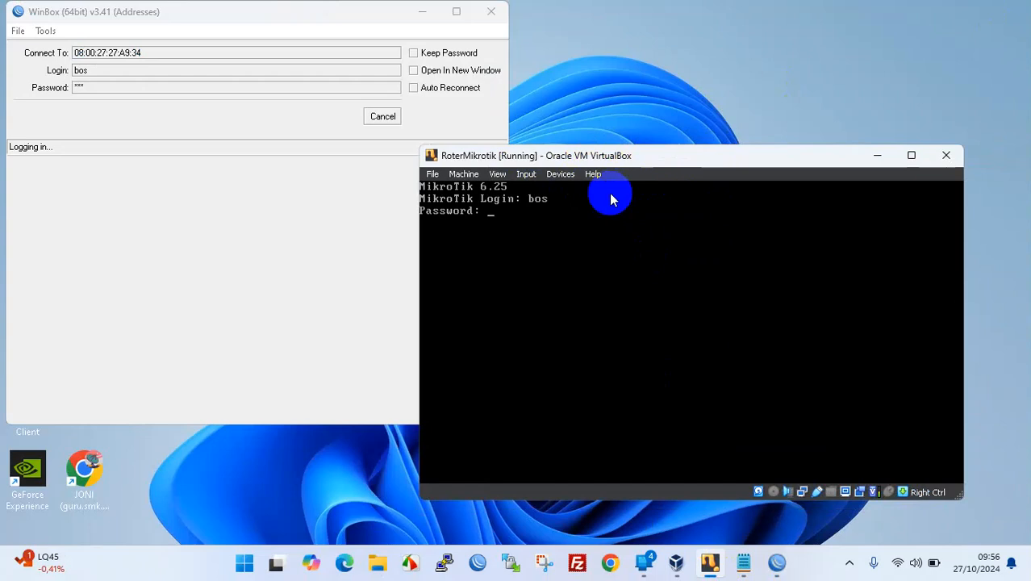
key(Return)
key(Return)
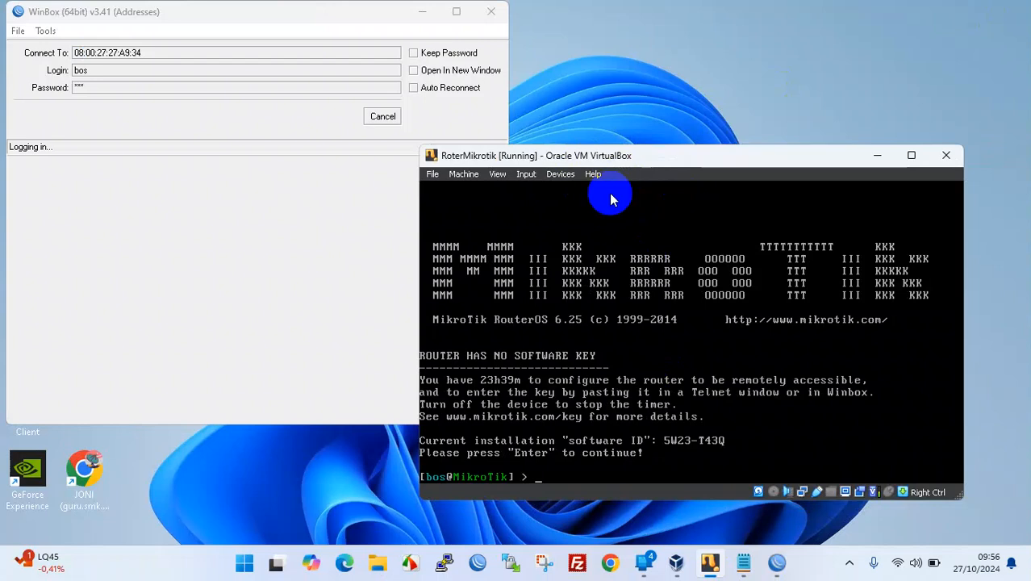
- Reboot the router with the system reboot command and confirm with y
key(Tab)
key(Tab)
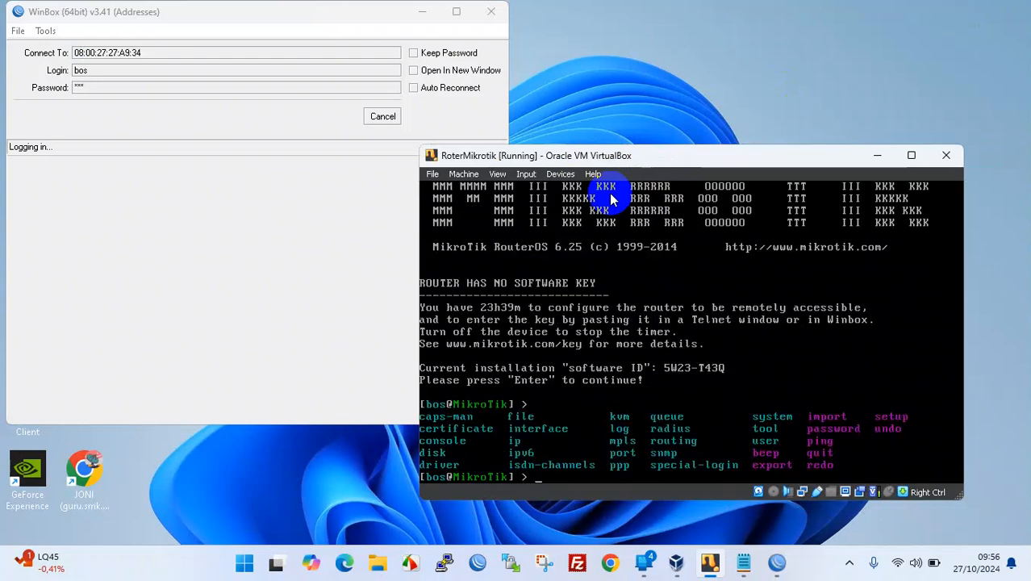
text(system)
key(Tab)
key(Tab)
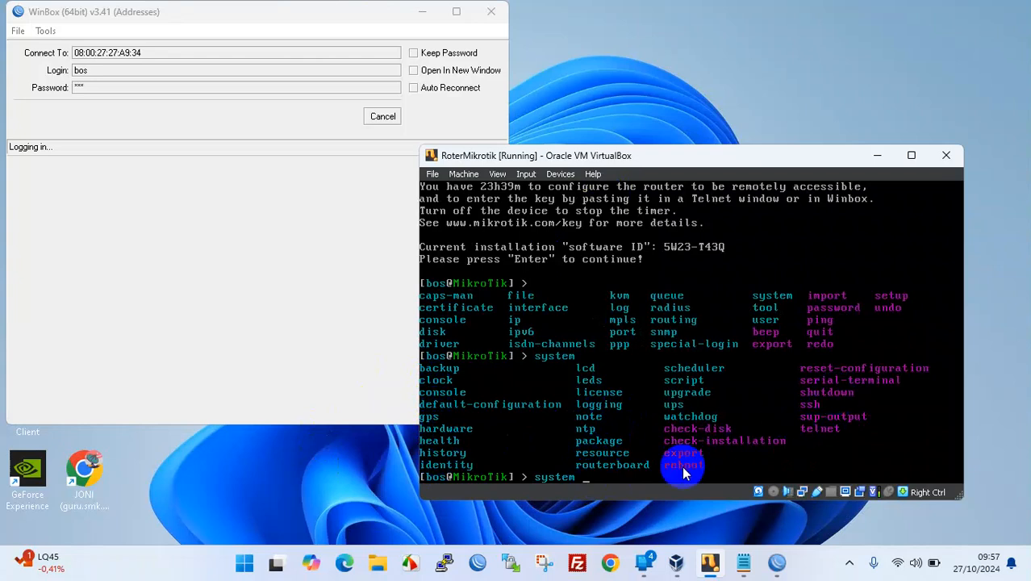
text(reboot)
key(Return)
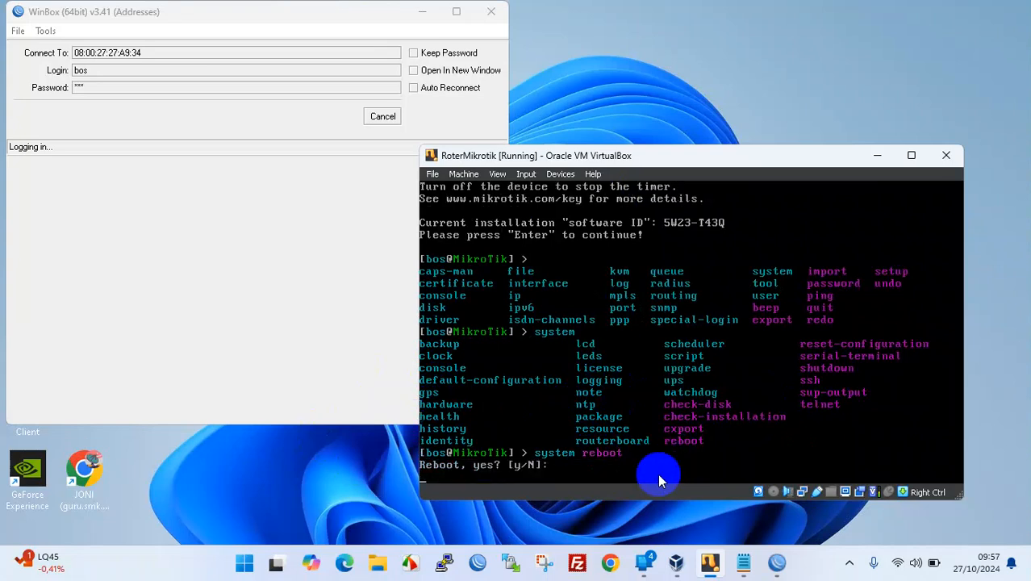
text(y)
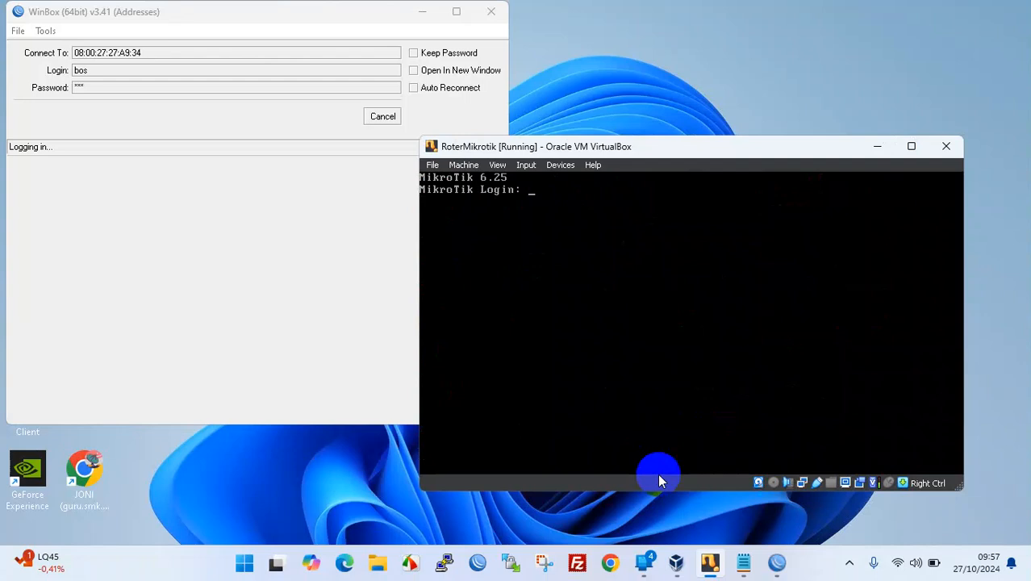
- Shrink the VirtualBox VM console window and move it to the top right of the desktop
click(61, 192)
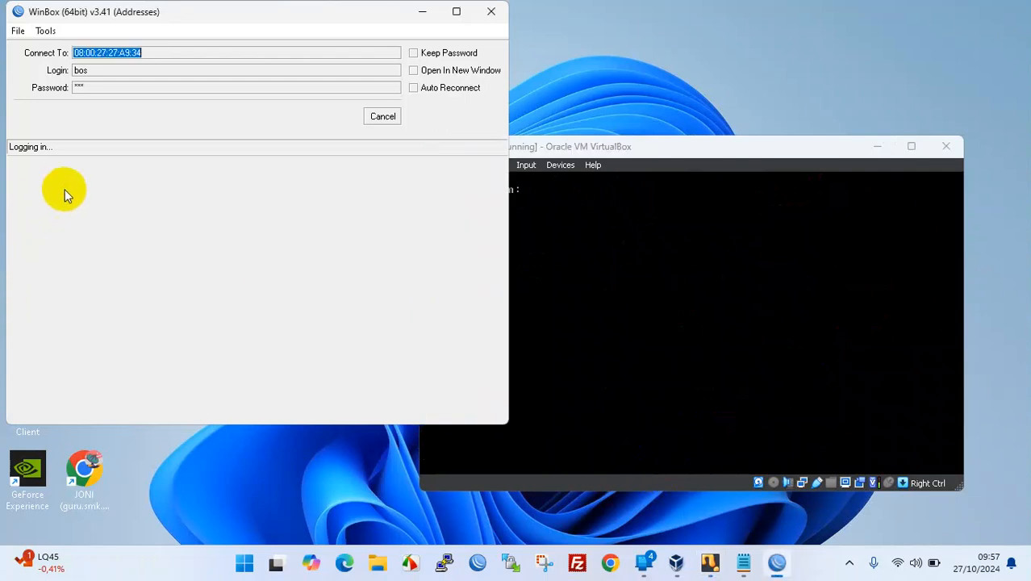
click(518, 145)
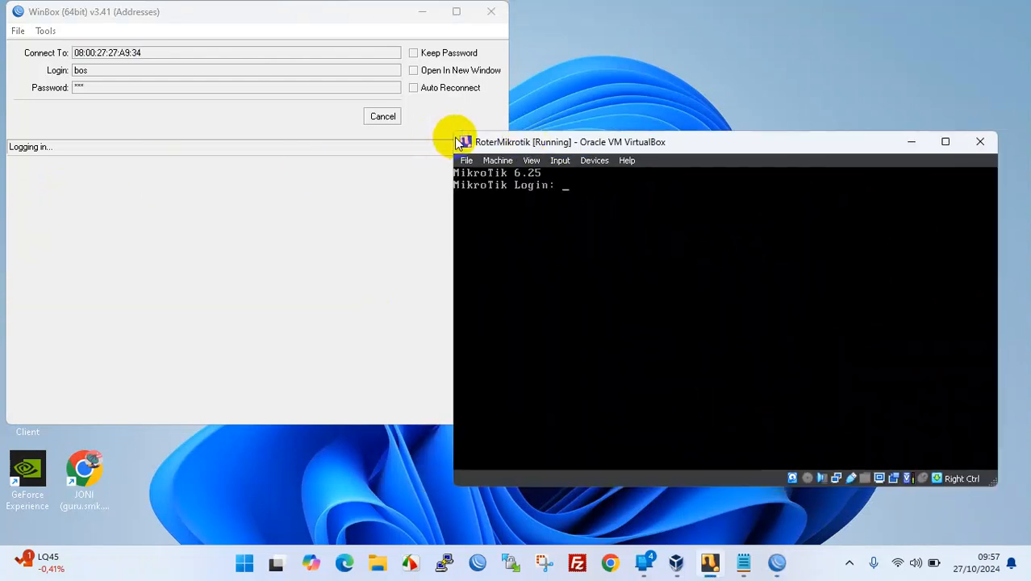
drag(452, 135, 631, 218)
drag(704, 232, 712, 61)
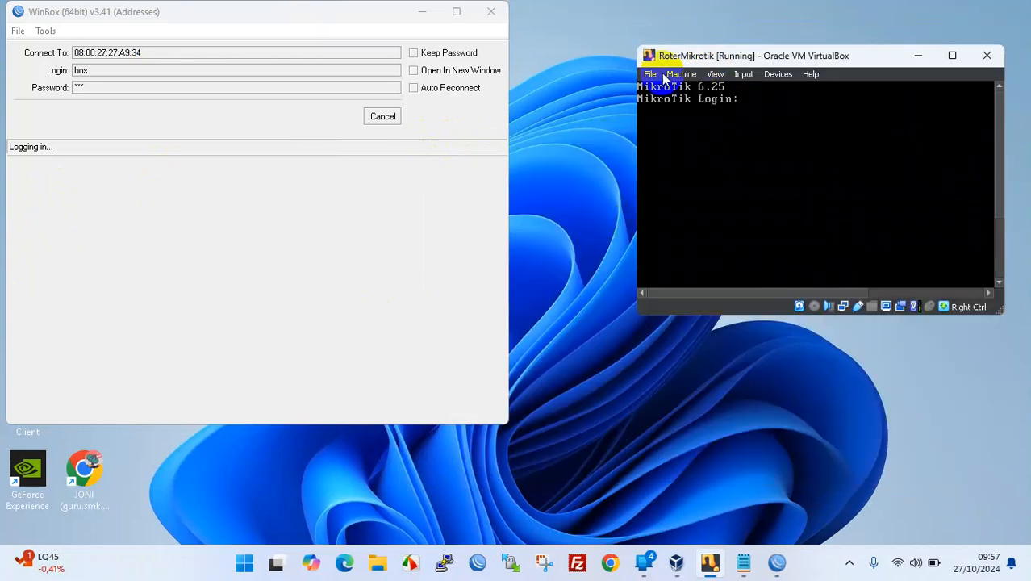
- Cancel the hanging login, refresh Neighbors, and retry then cancel connecting to 08:00:27:27:A9:34 as bos
click(370, 119)
click(50, 190)
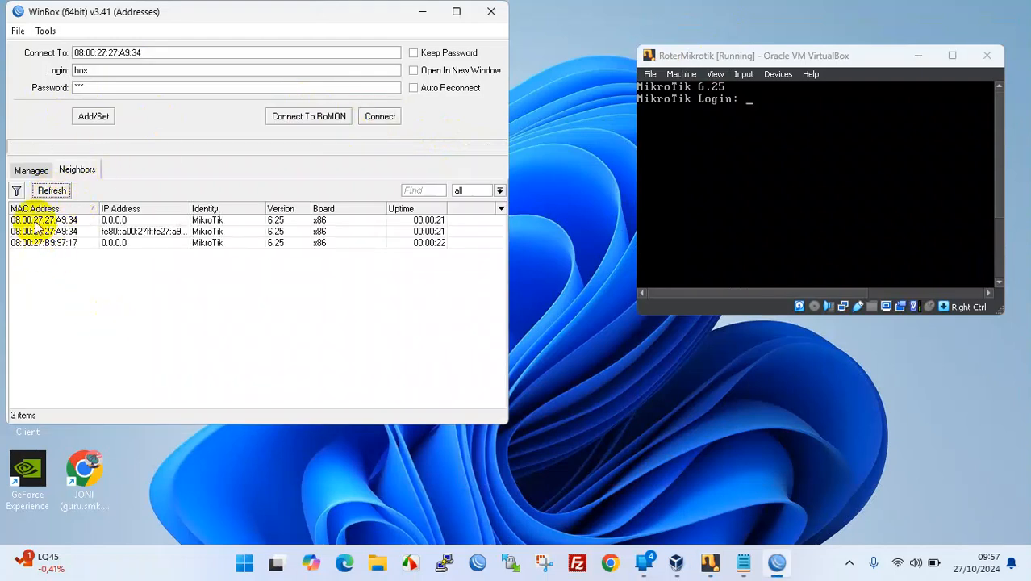
click(35, 220)
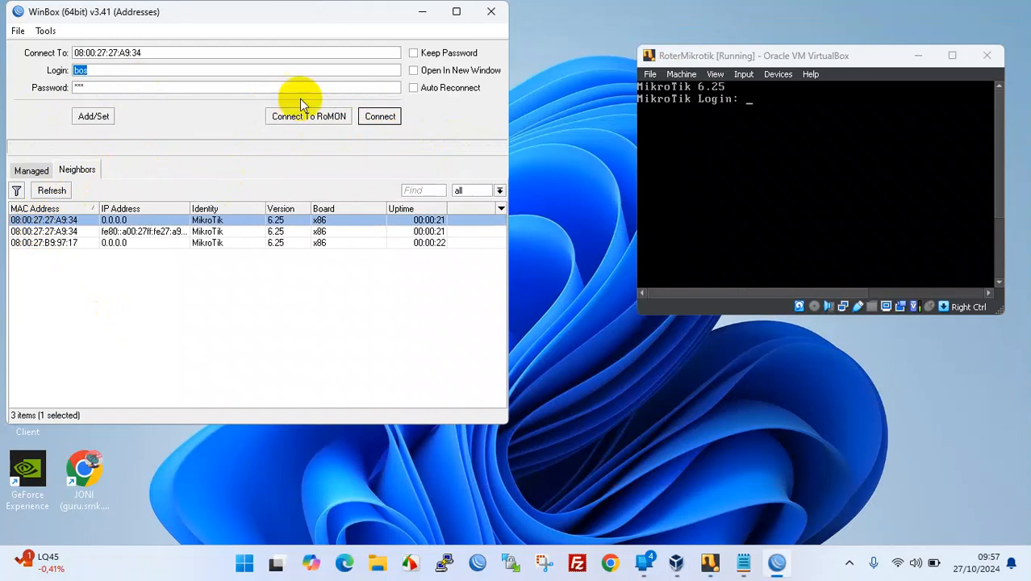
click(379, 117)
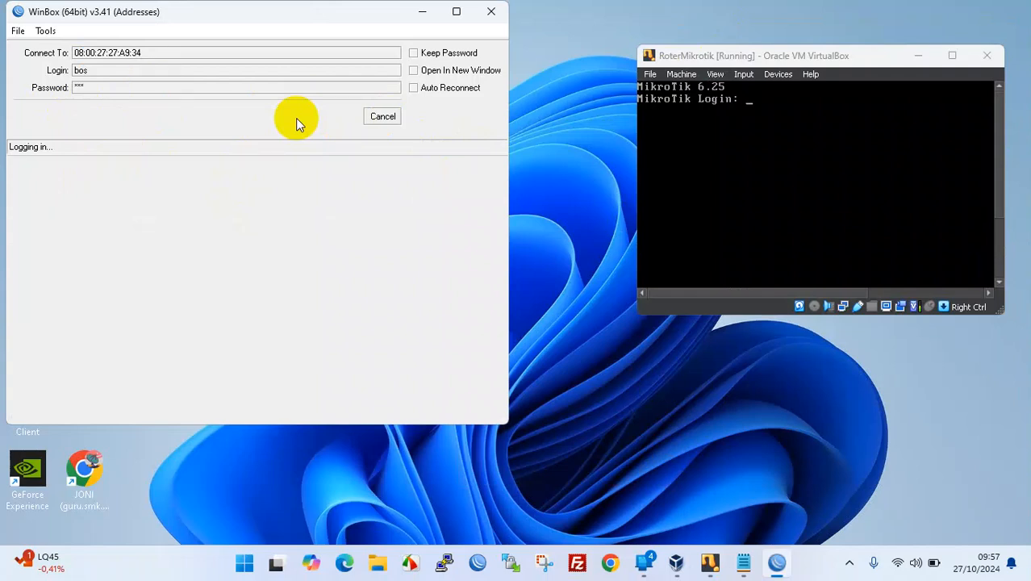
click(380, 117)
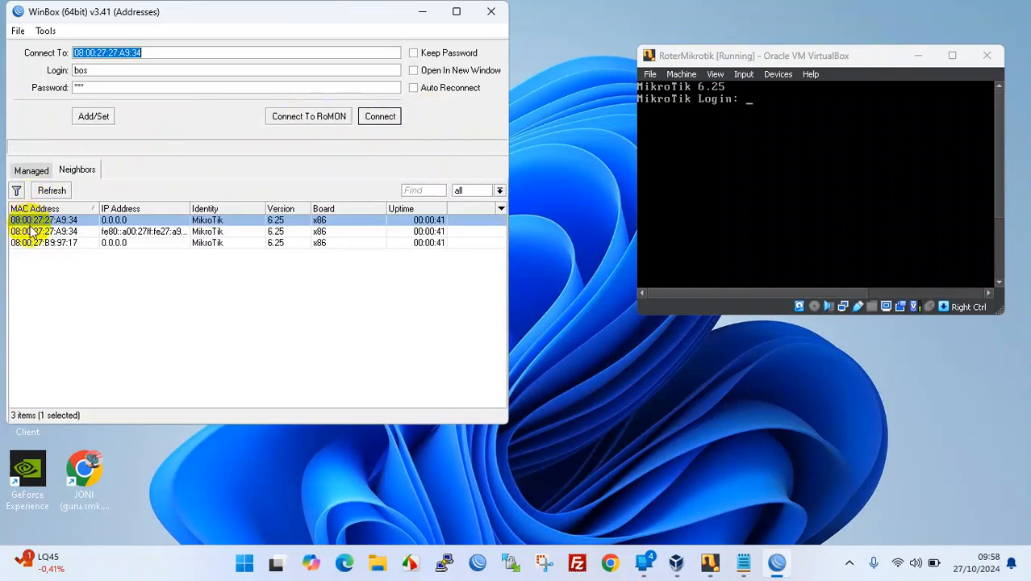
- Try connecting to the second neighbour entry, then cancel the stalled login
click(26, 231)
click(380, 117)
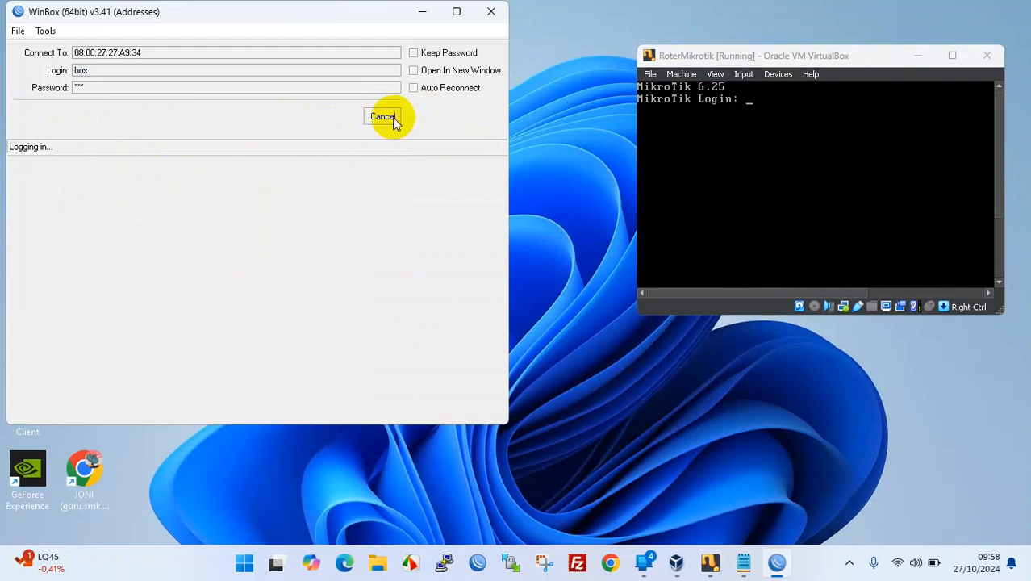
click(393, 117)
- Refresh Neighbors and try connecting to 08:00:27:B9:97:17 as bos, then abort
click(62, 192)
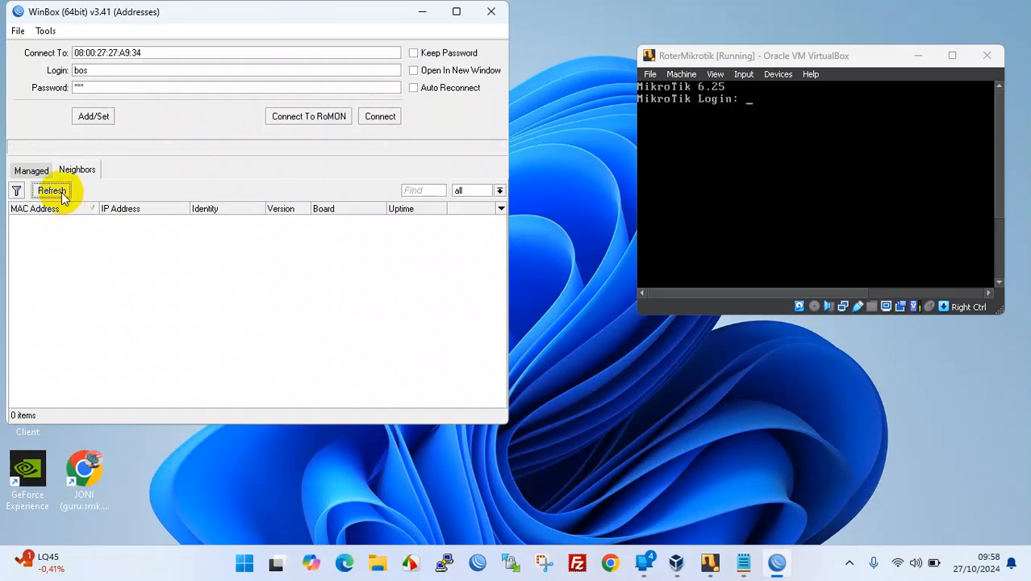
click(50, 244)
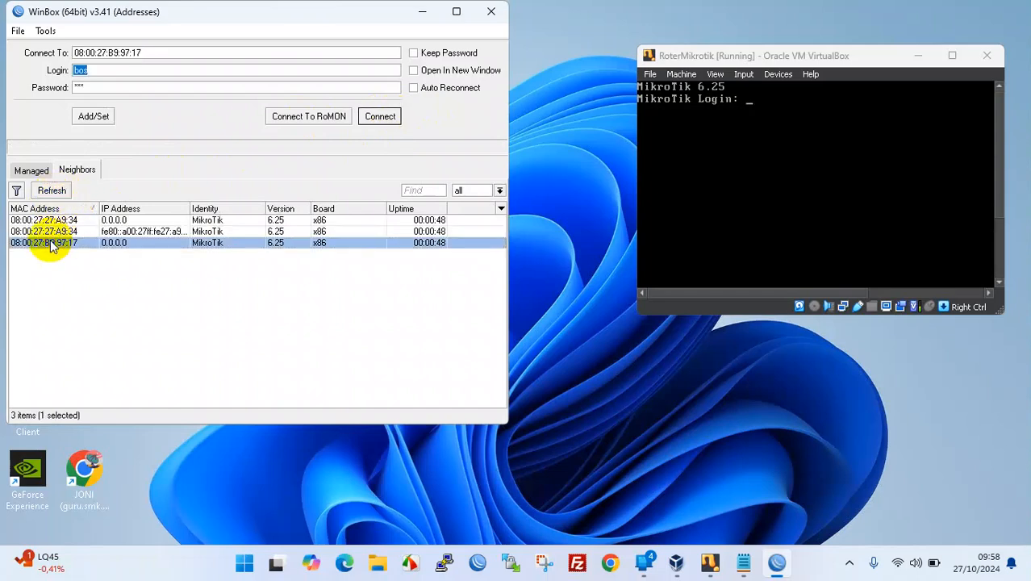
click(371, 117)
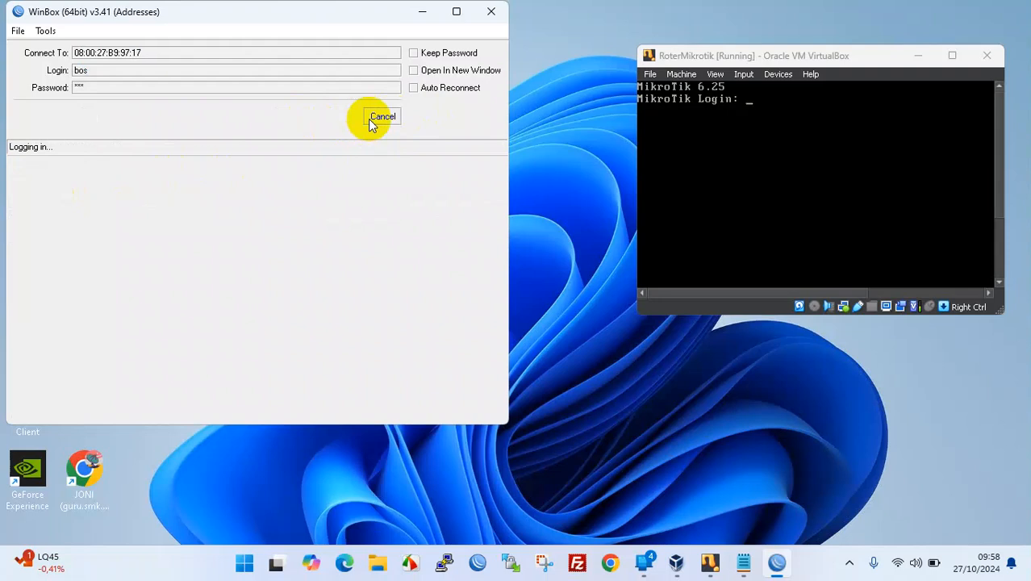
click(381, 117)
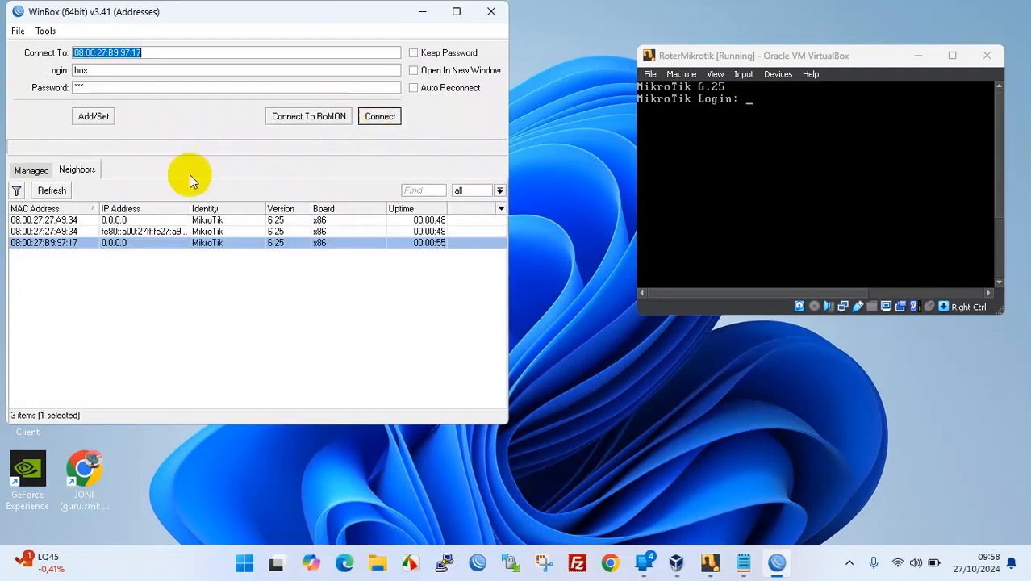
- Change the login to admin with its password and connect to 08:00:27:B9:97:17
double_click(240, 74)
text(admin)
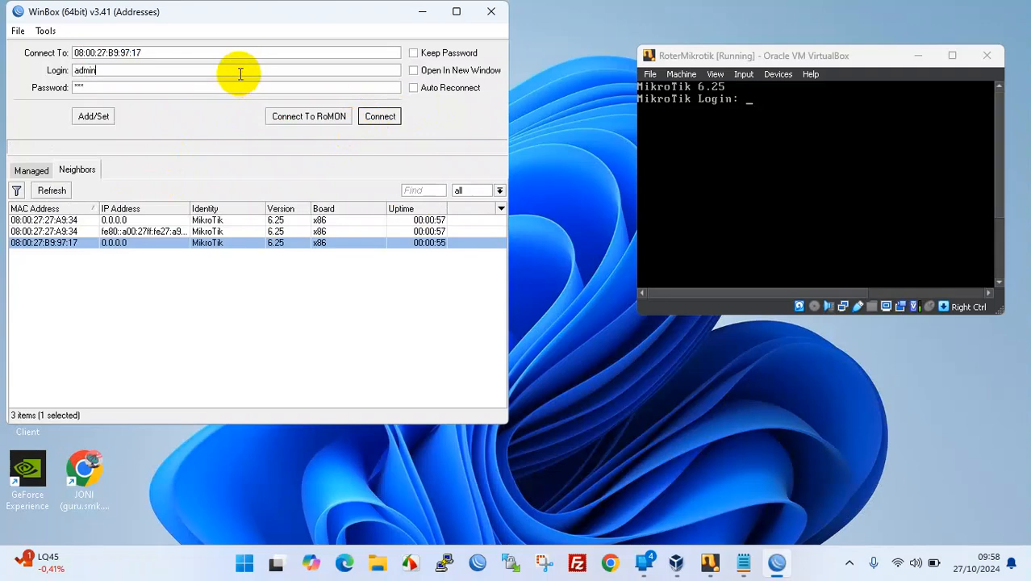
key(Tab)
text(******)
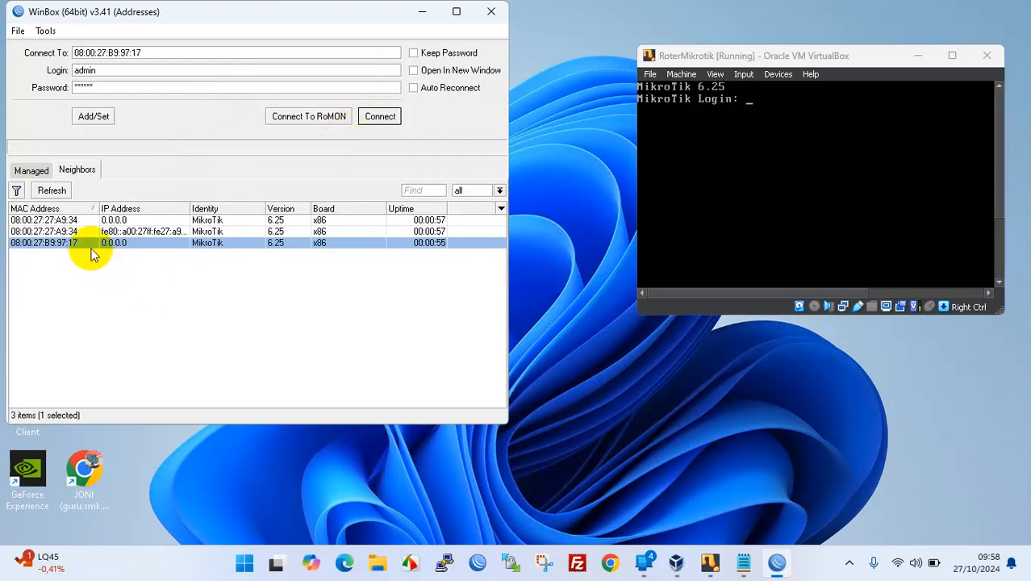
click(70, 221)
click(70, 232)
click(70, 243)
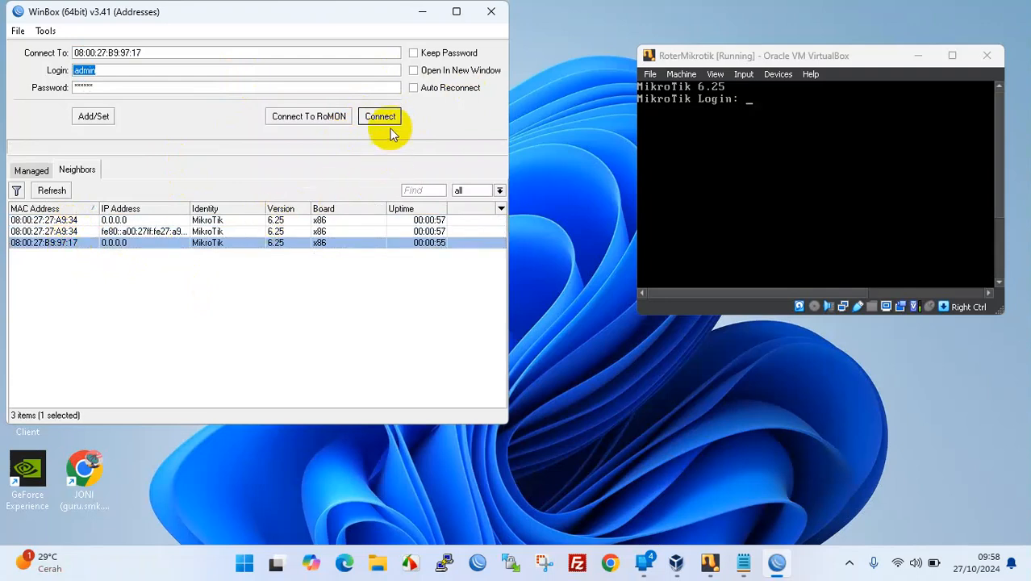
click(386, 117)
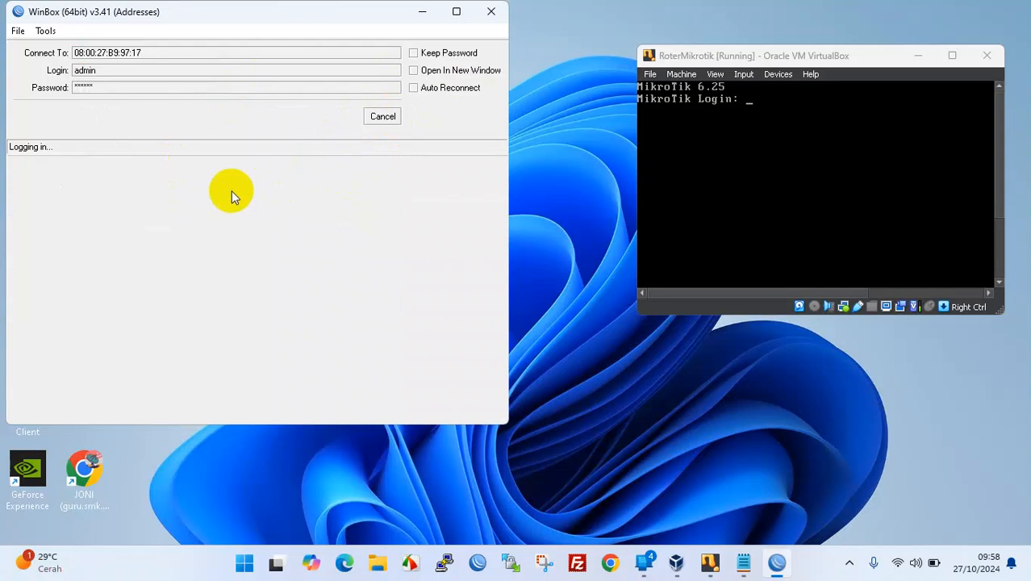
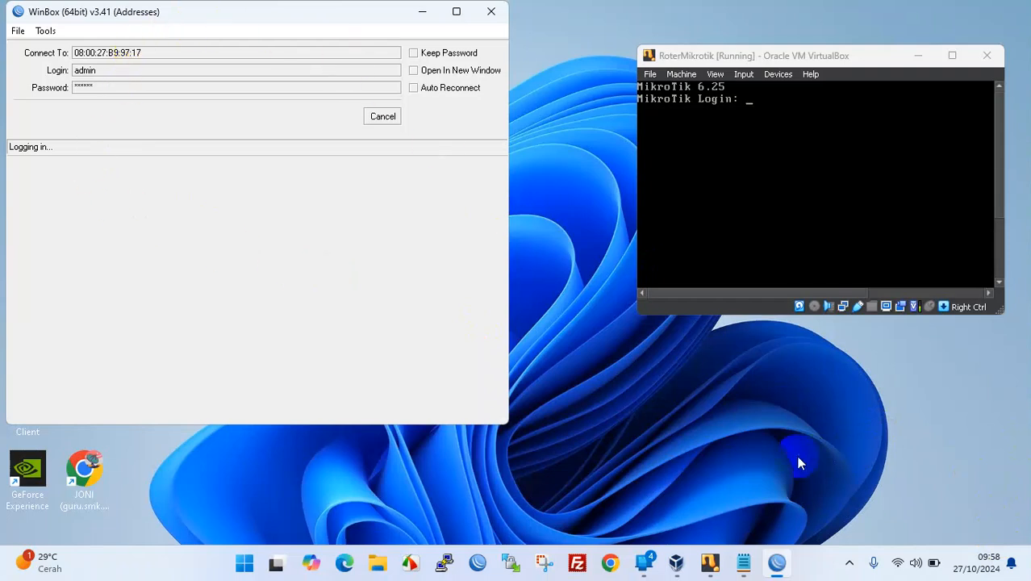
- Cancel the stalled login, then move and enlarge the router console window beside WinBox
click(376, 119)
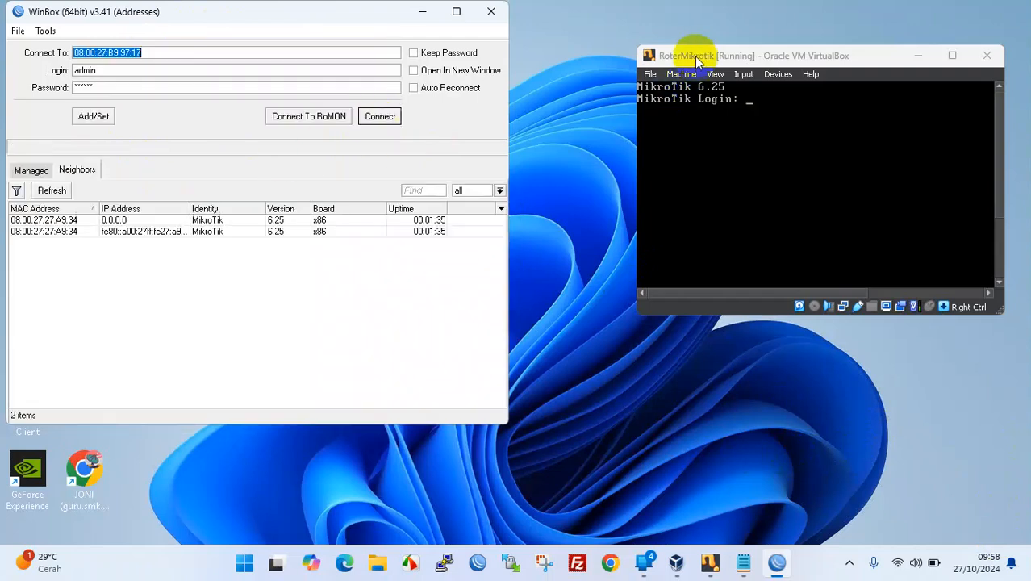
drag(695, 51, 609, 44)
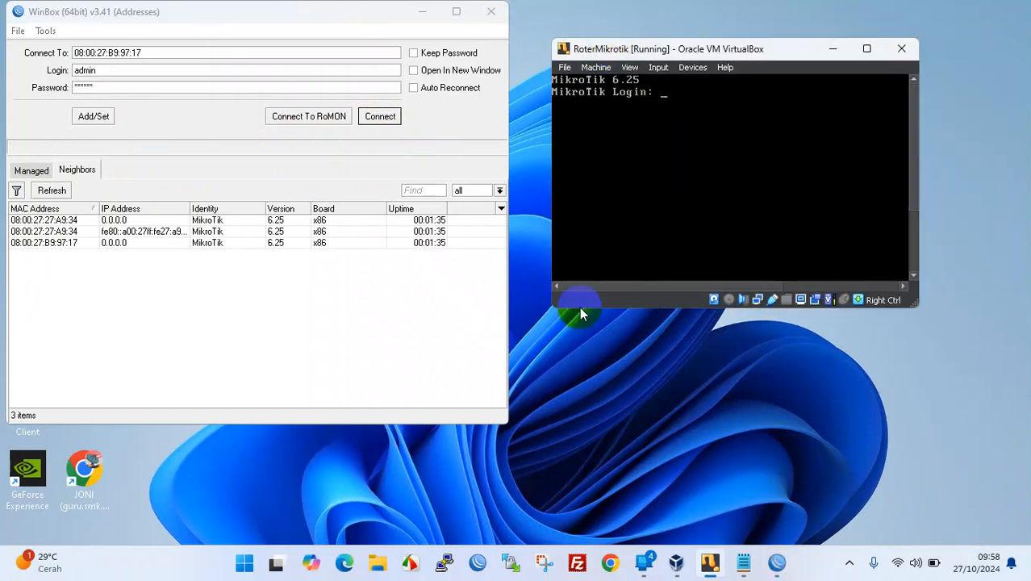
drag(554, 309, 371, 375)
drag(741, 61, 784, 117)
- Log into the MikroTik console as bos, then enlarge the console window and move it up
click(555, 165)
text(bos)
key(Return)
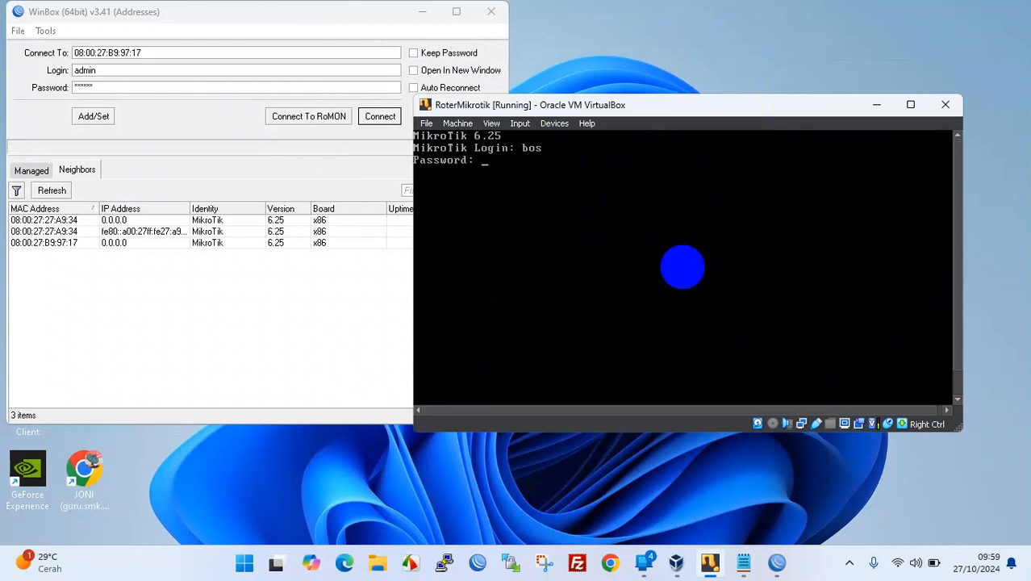
key(Return)
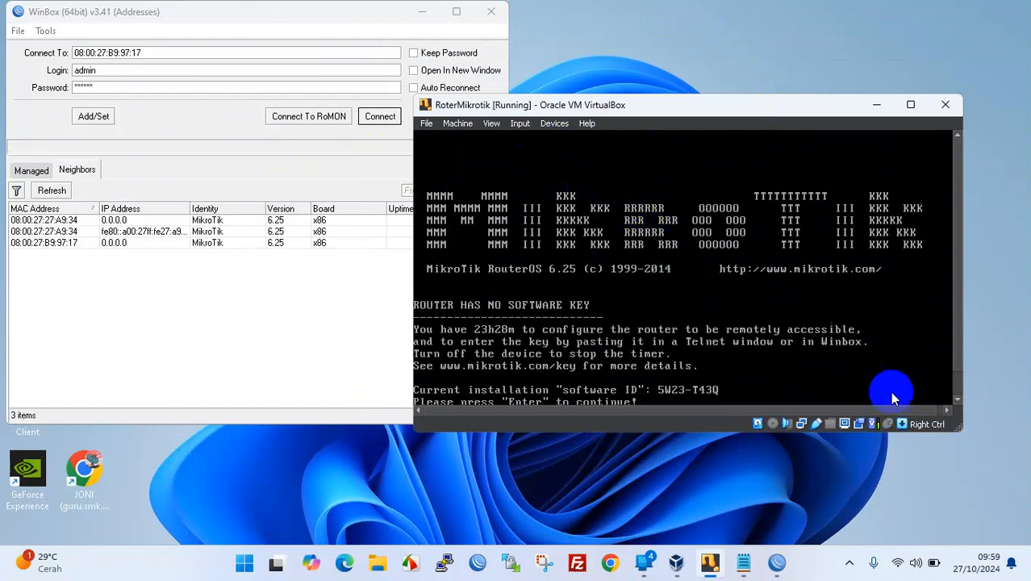
drag(962, 430, 1001, 487)
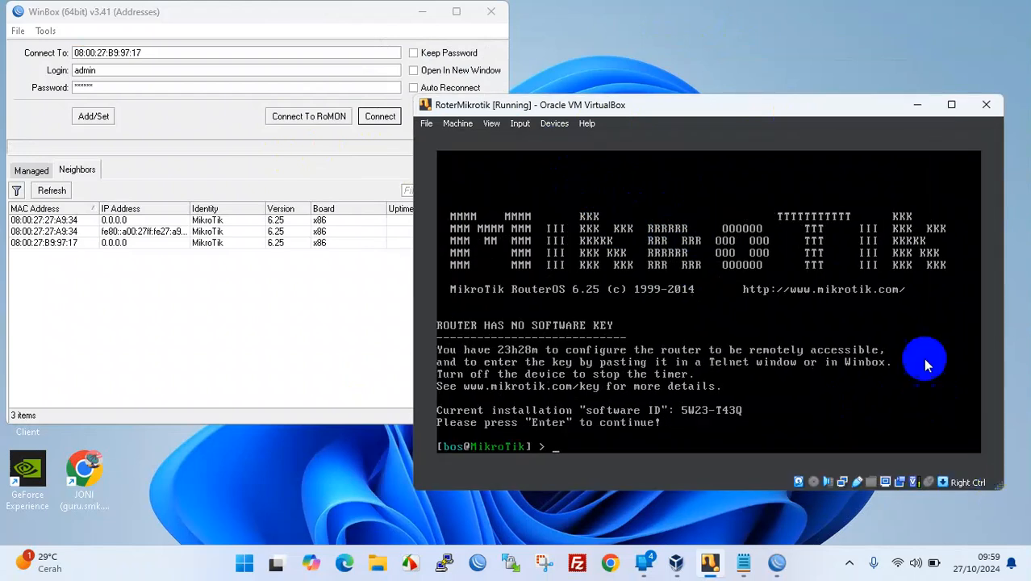
drag(779, 104, 774, 54)
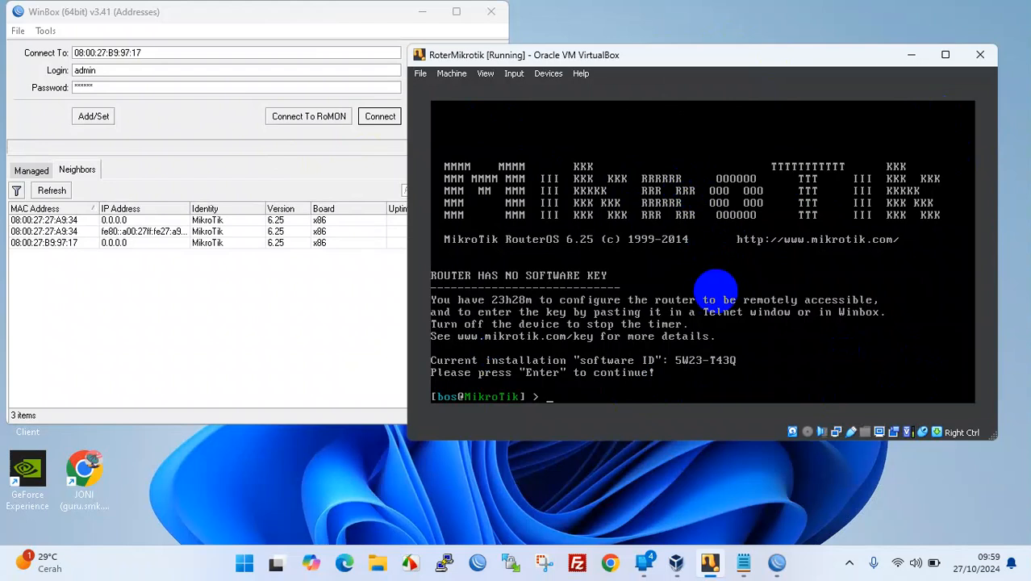
- Browse the RouterOS command list and enter the /ip address menu
key(Tab)
key(Tab)
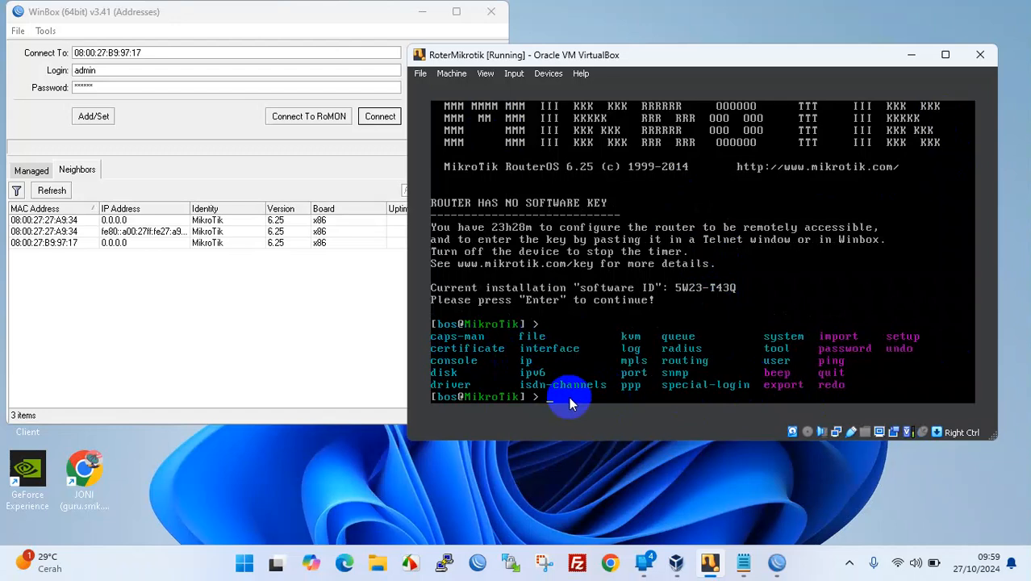
text(ip)
key(Return)
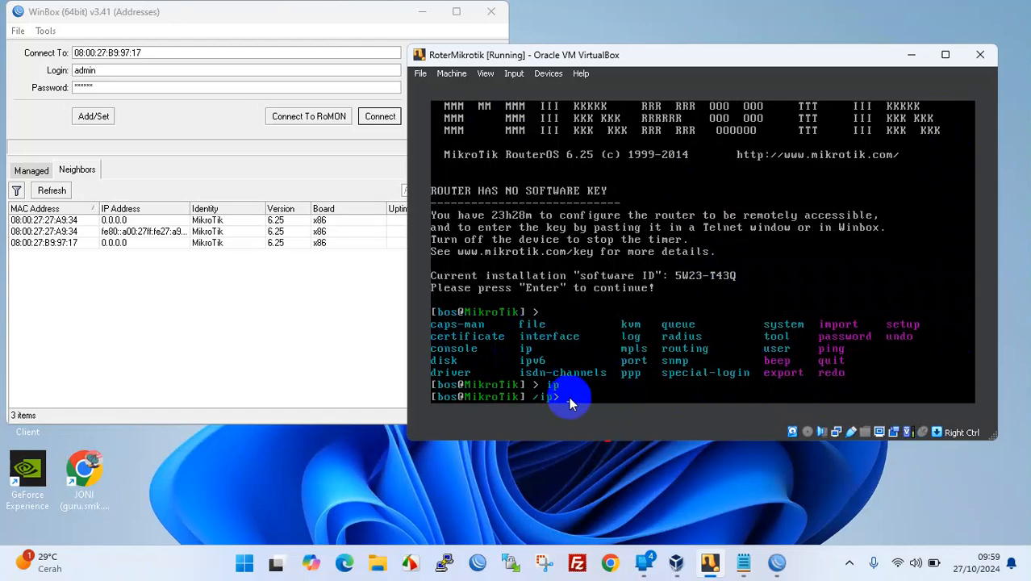
key(Tab)
key(Tab)
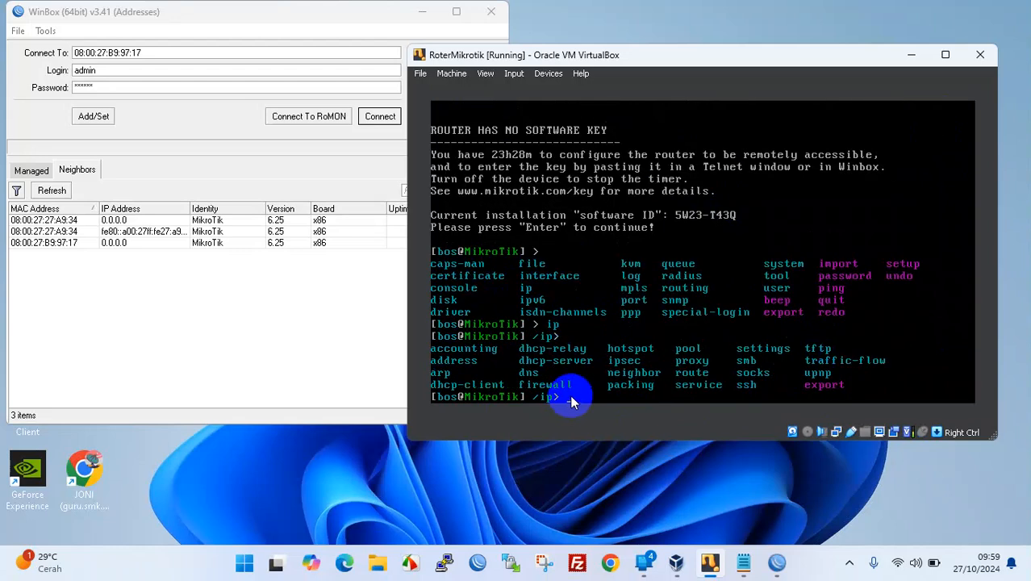
text(address)
key(Return)
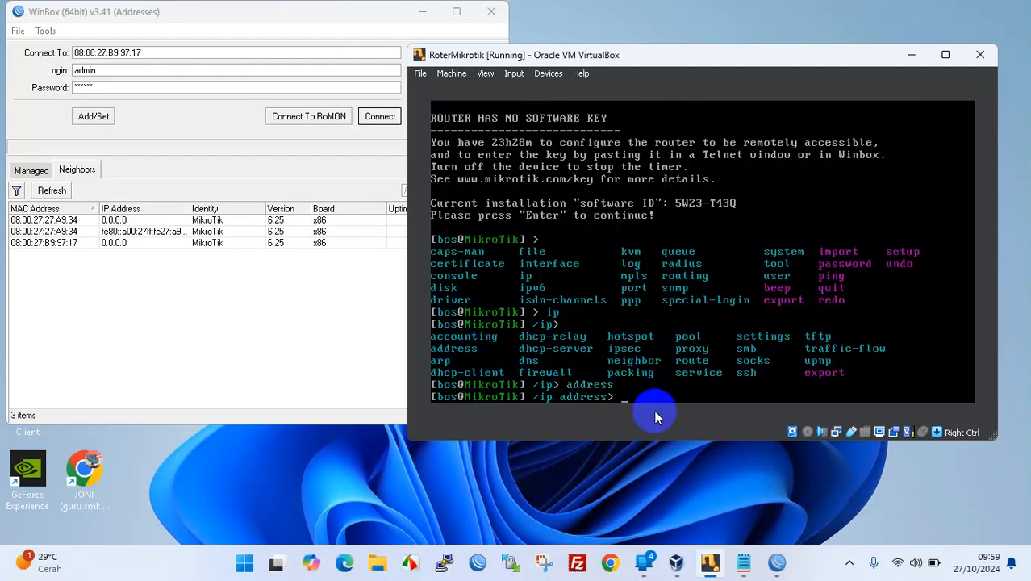
key(Tab)
key(Tab)
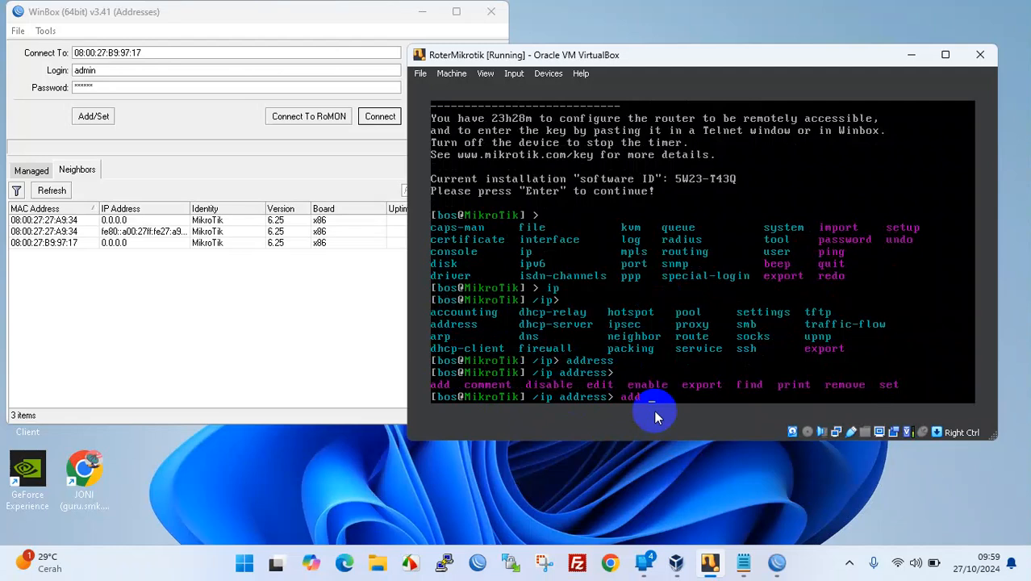
- Add address 192.168.2.1/24 on ether2-ubuntu and print the address list
key(Return)
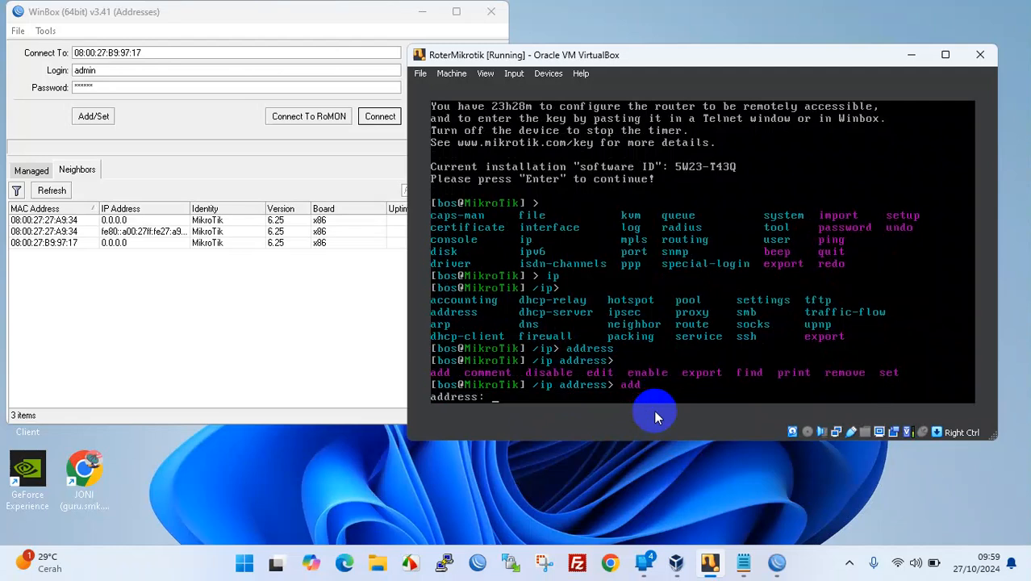
text(192)
key(BackSpace)
key(BackSpace)
text(2.168.2.1/24)
key(Return)
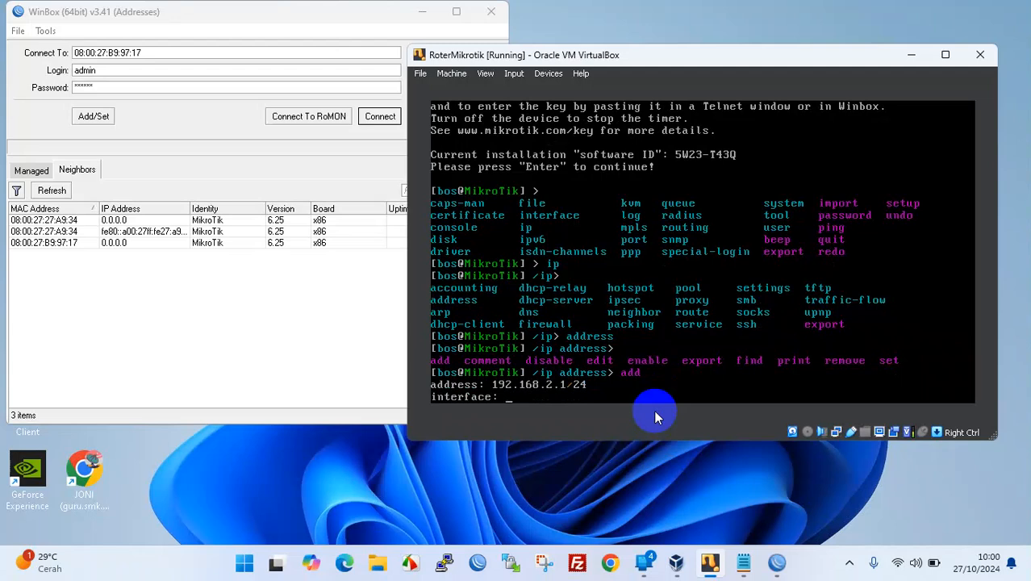
text(ether2-ubuntu)
key(Return)
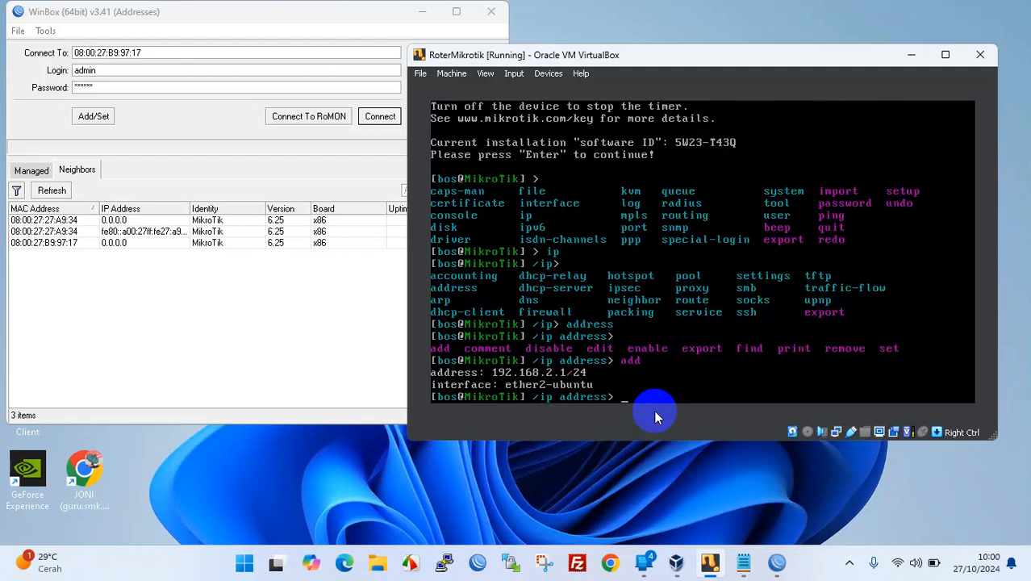
text(print)
key(Return)
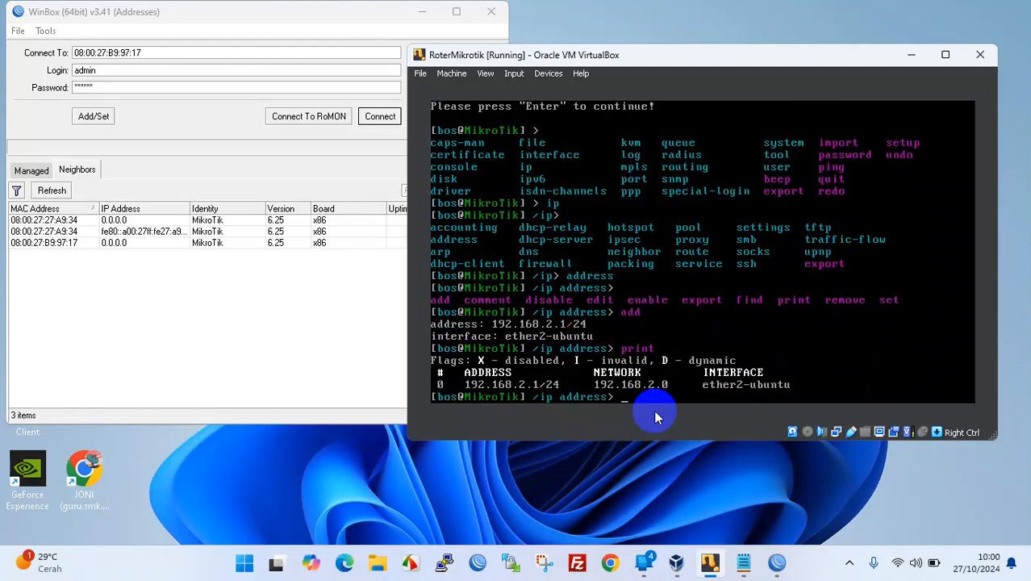
- Add 192.168.3.1/24 on ether3-host and print the list showing both addresses
key(Tab)
text(192.168.3.1)
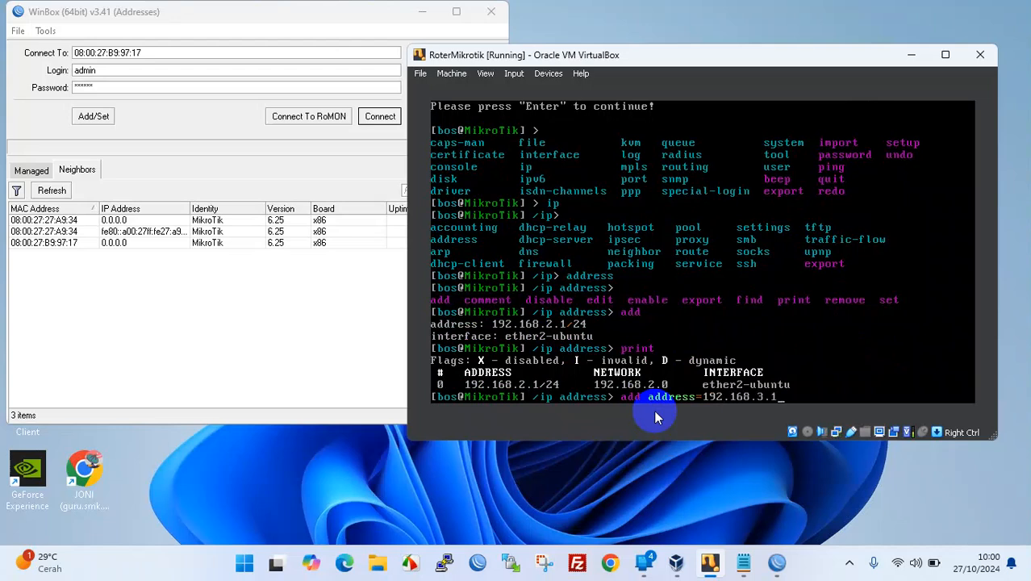
text(/24 interface=e)
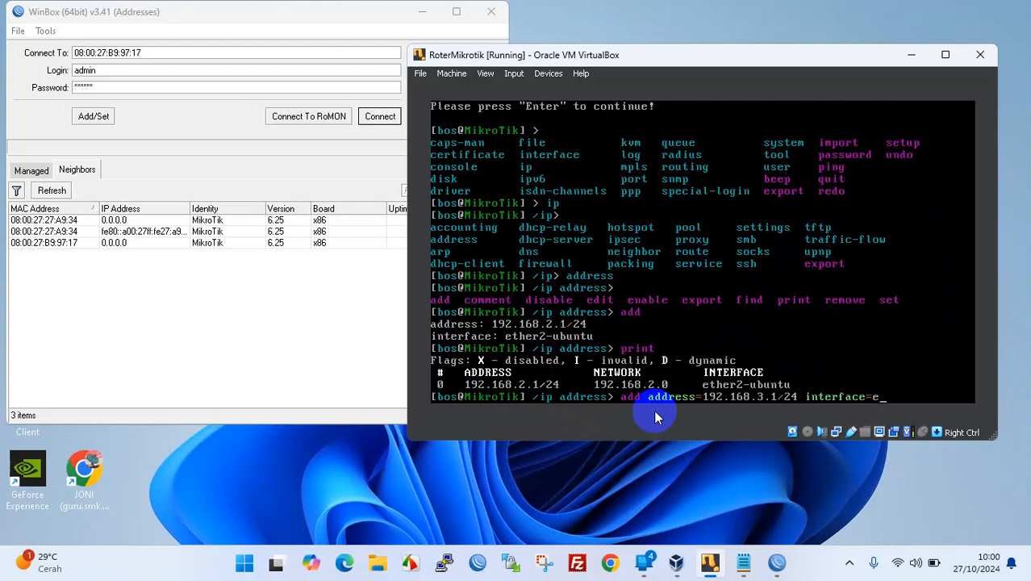
text(ther3-host)
key(Return)
text(print)
key(Return)
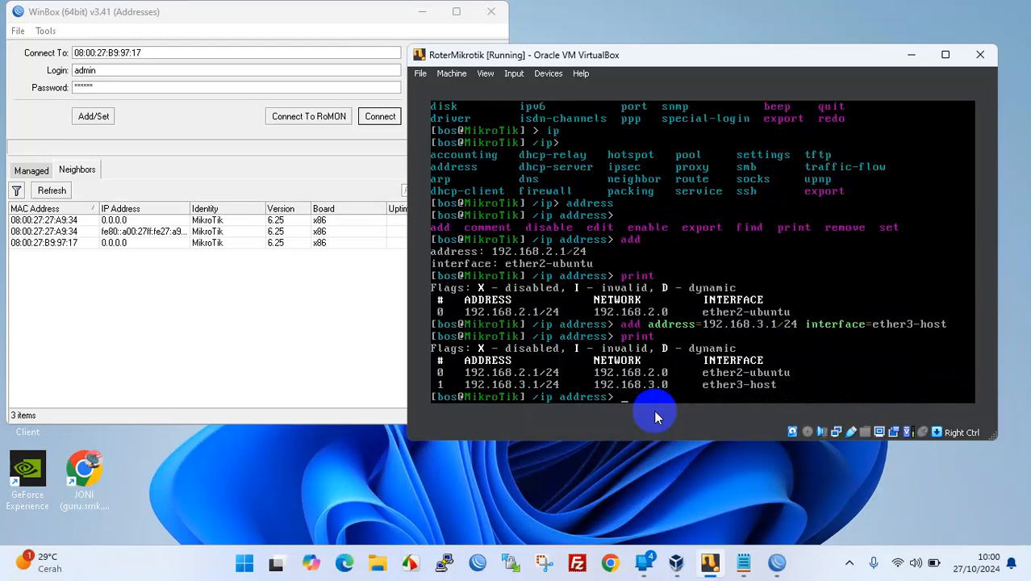
- Refresh Neighbors and try connecting to the 192.168.3.1 router, including by IP, aborting each stalled attempt
click(309, 303)
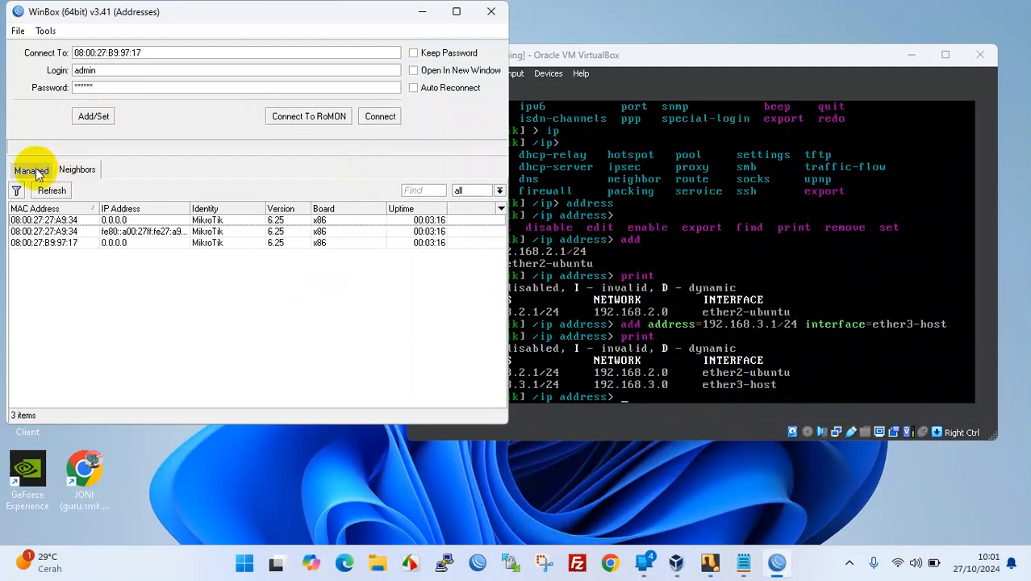
click(50, 190)
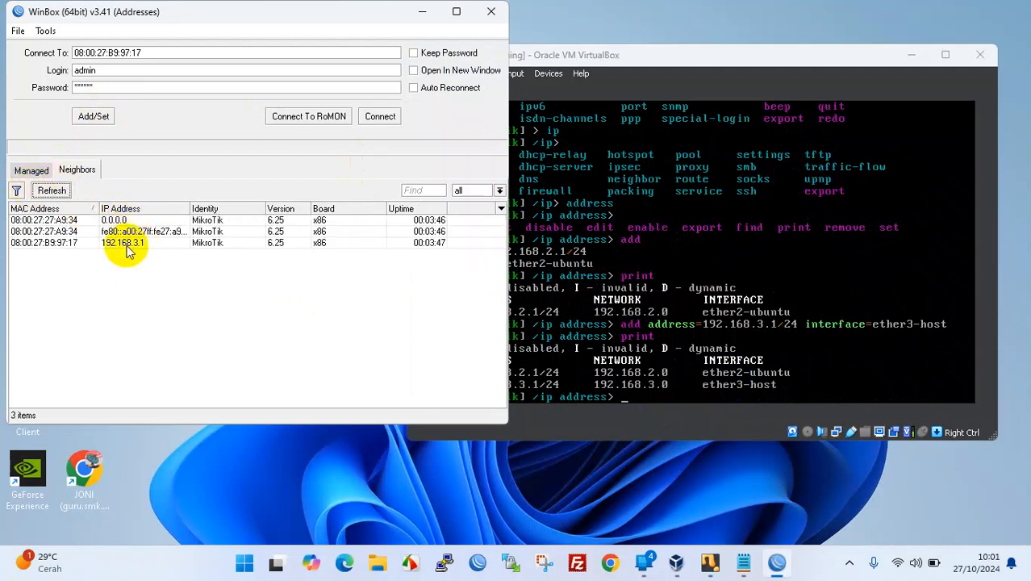
click(53, 242)
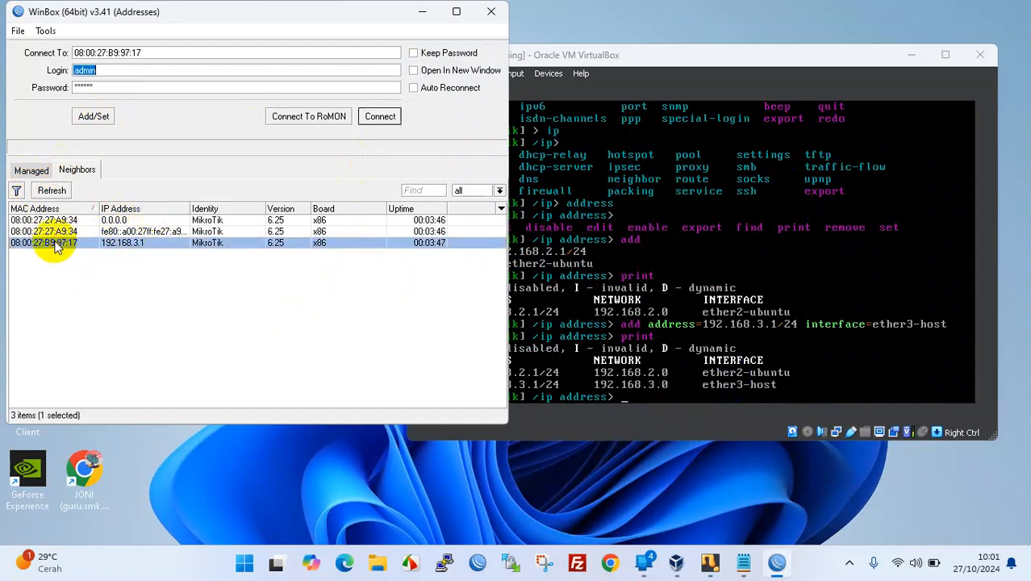
click(369, 119)
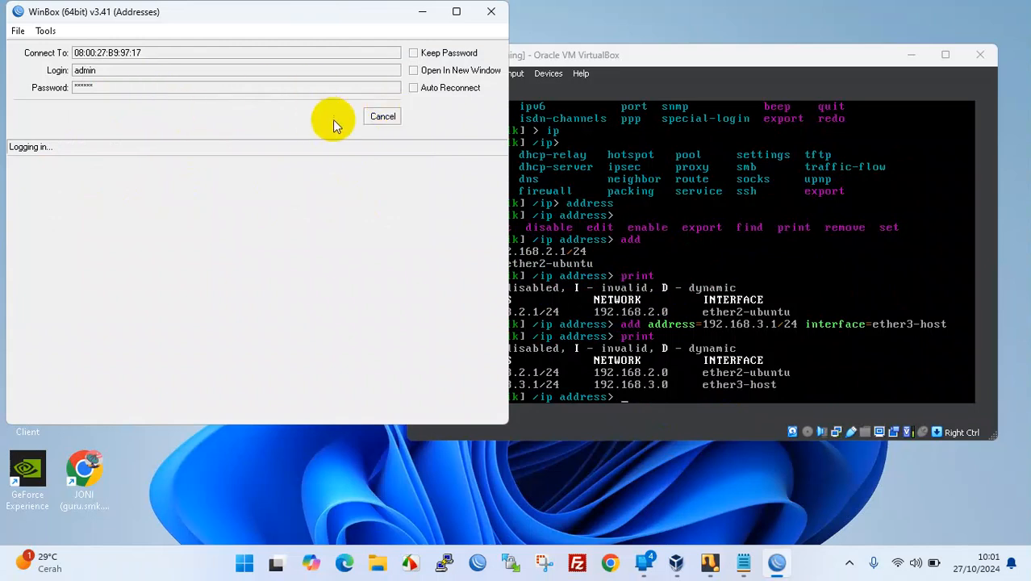
click(388, 117)
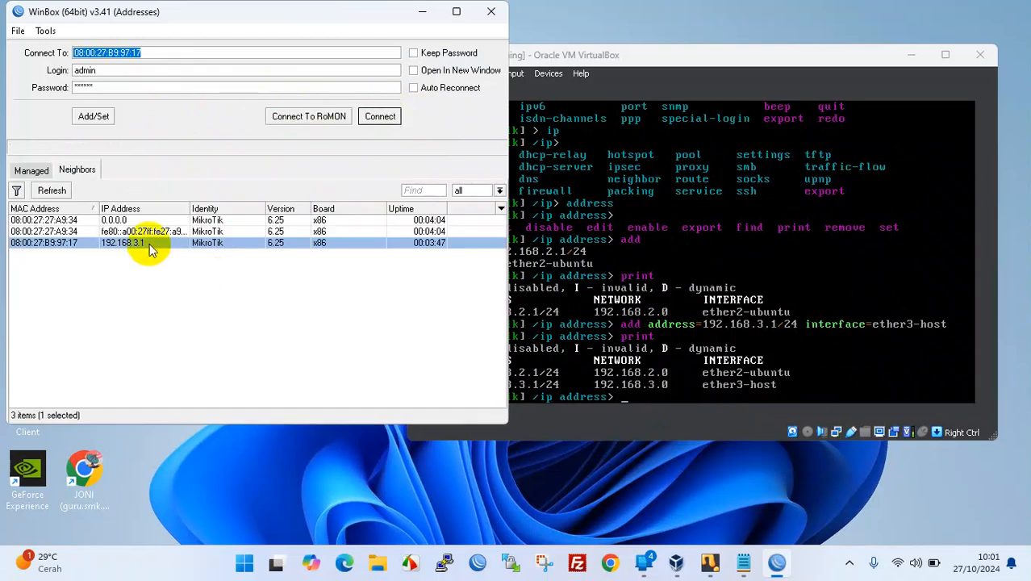
click(149, 244)
click(381, 117)
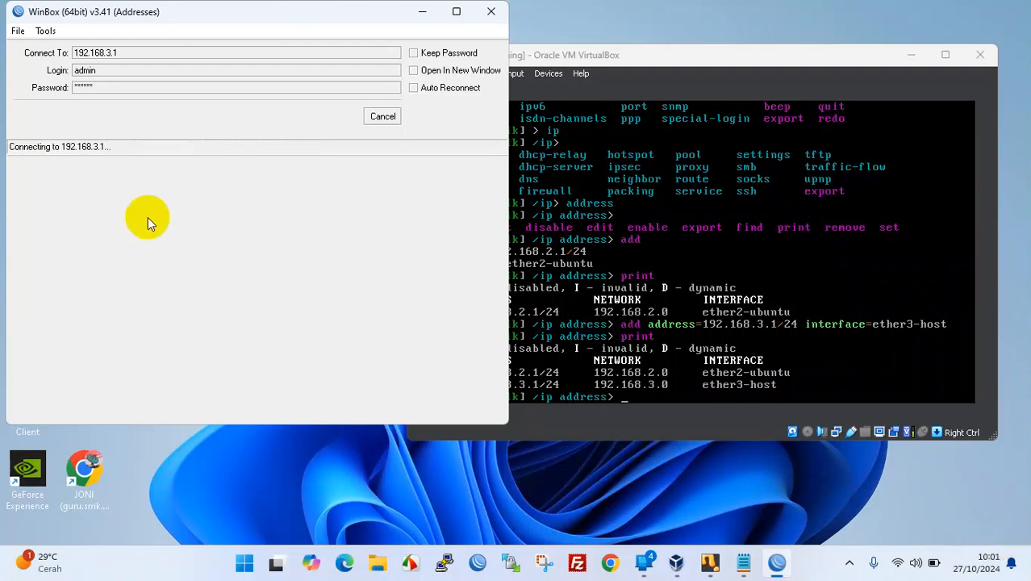
click(384, 117)
- Rescan neighbors and connect to the 192.168.3.1 router by its MAC address
click(50, 190)
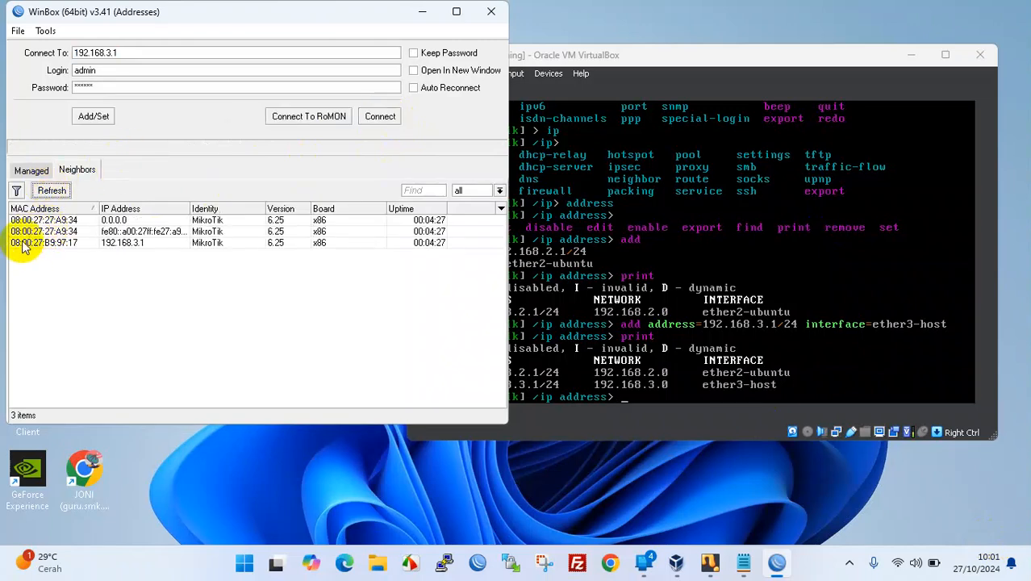
click(25, 243)
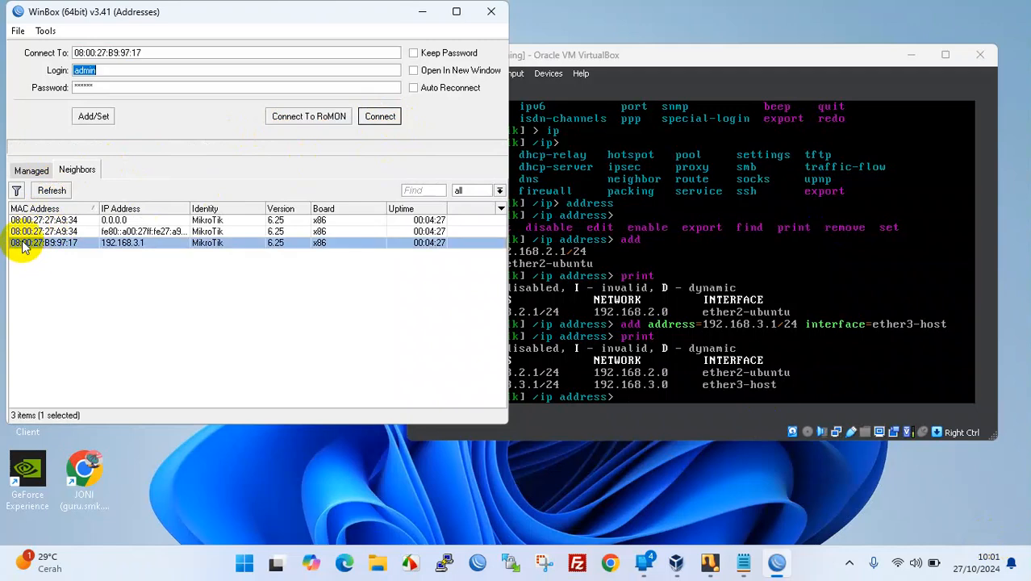
click(380, 116)
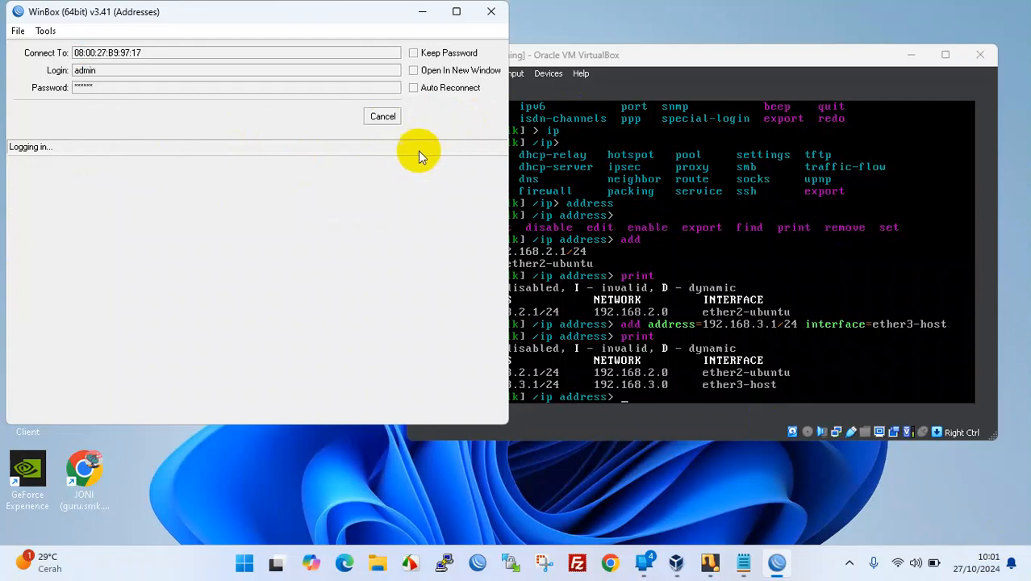
click(364, 501)
- Turn off real-time virus protection in Windows Security, then close Windows Security
key(super)
text(fire)
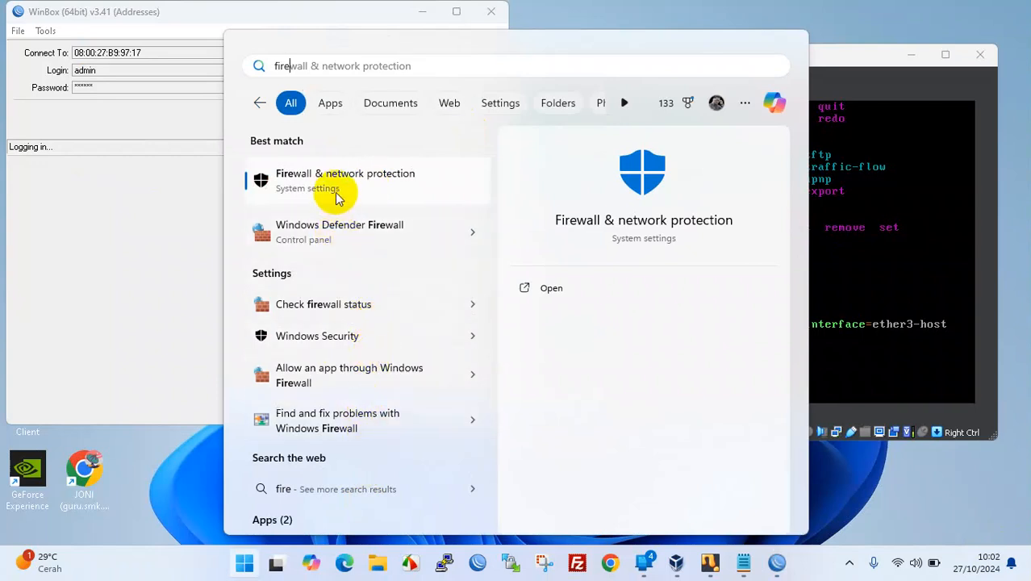
click(436, 187)
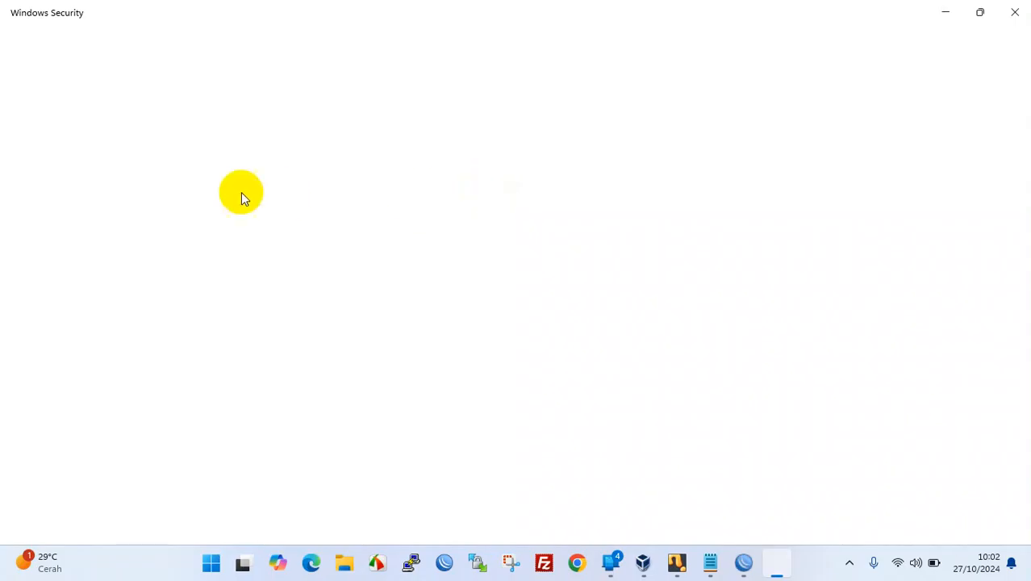
scroll(350, 489, down, 5)
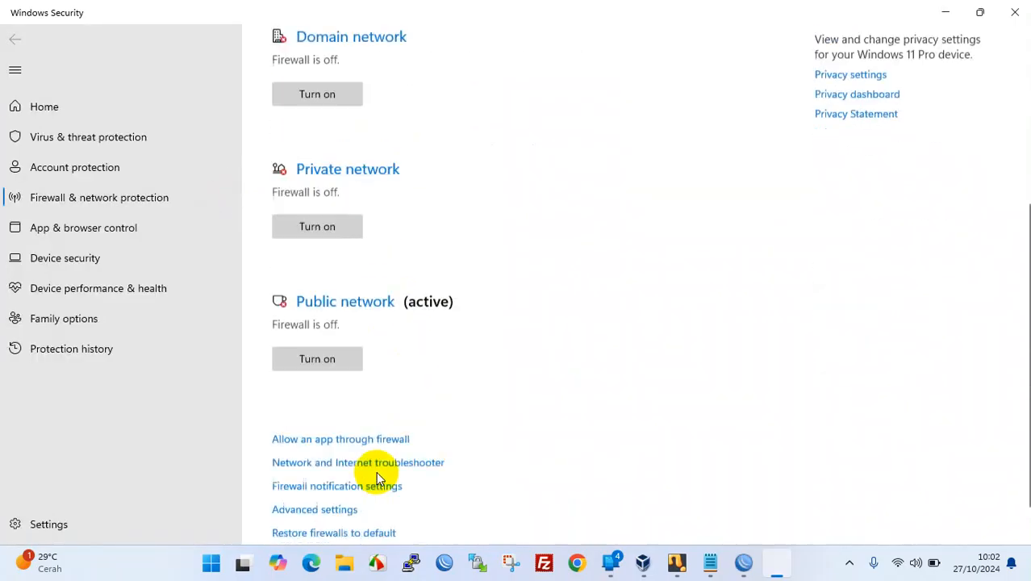
click(64, 136)
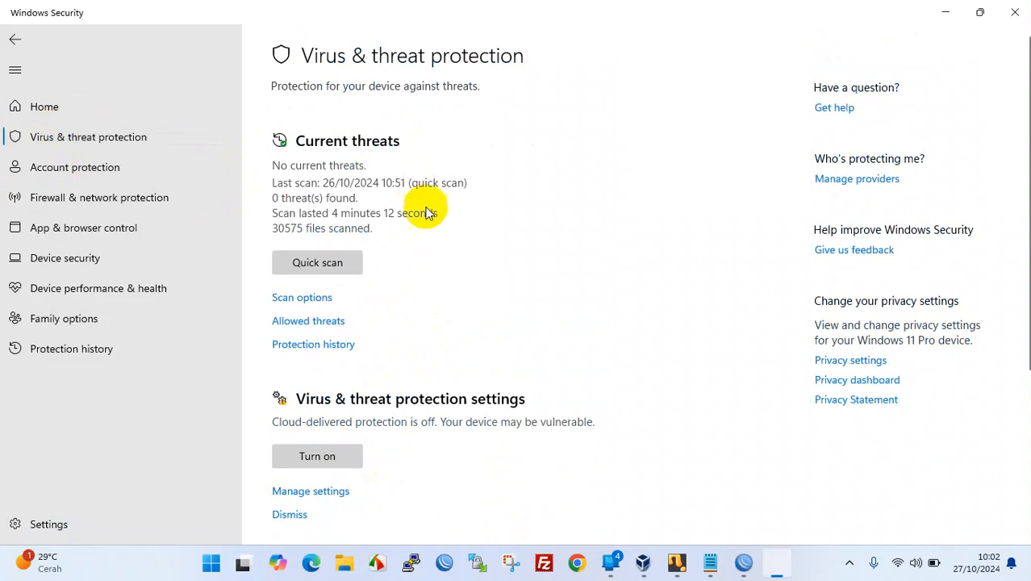
scroll(347, 431, down, 2)
click(310, 413)
click(286, 233)
click(1015, 12)
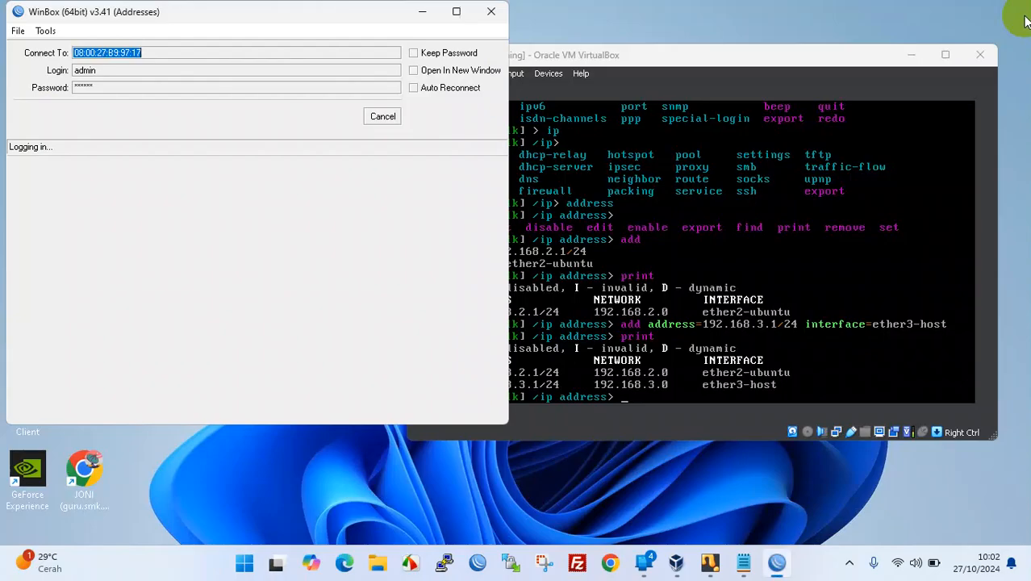
- Cancel and retry the stuck login, dismiss the virus notification, then close WinBox
click(384, 118)
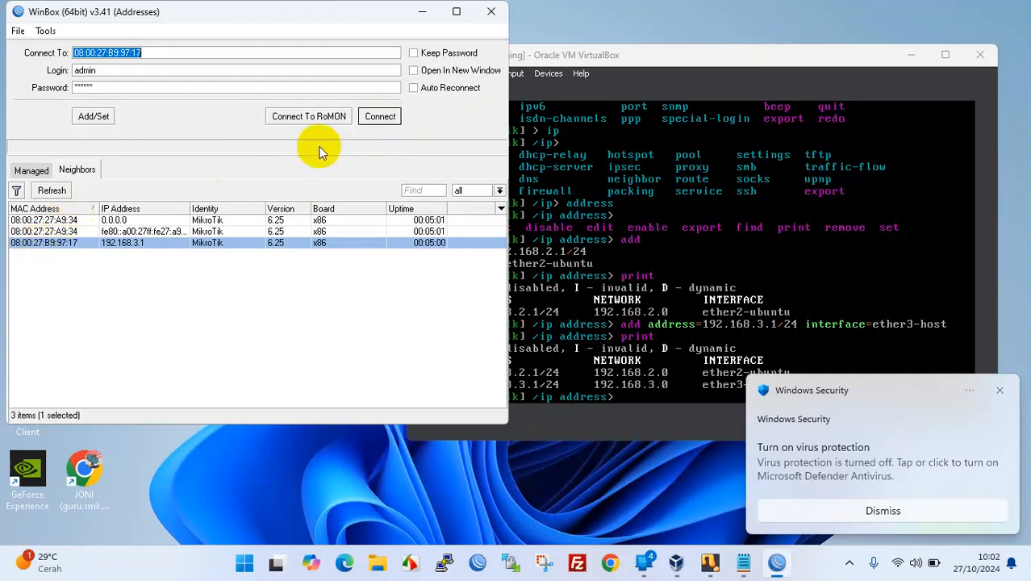
click(380, 116)
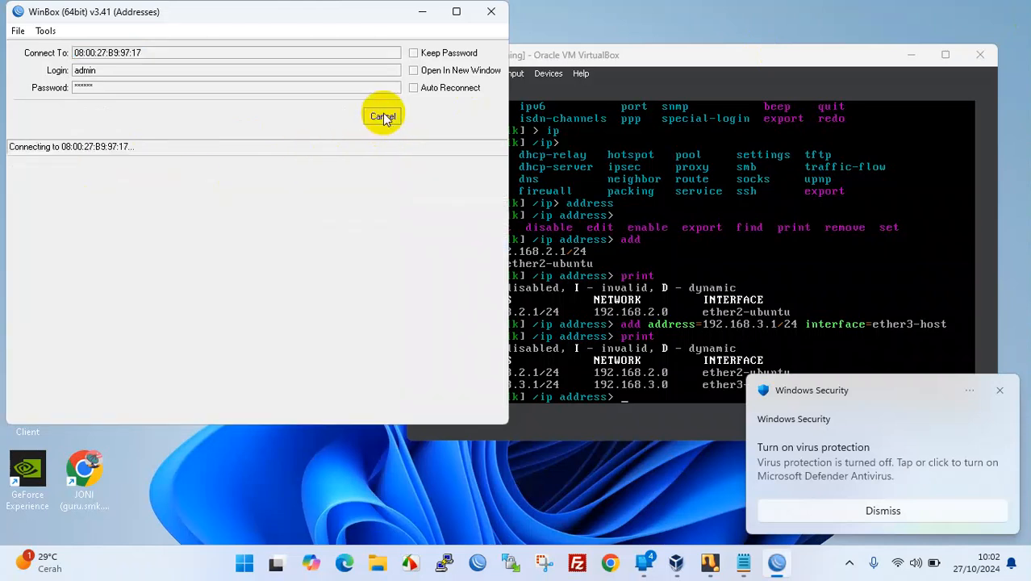
click(1001, 392)
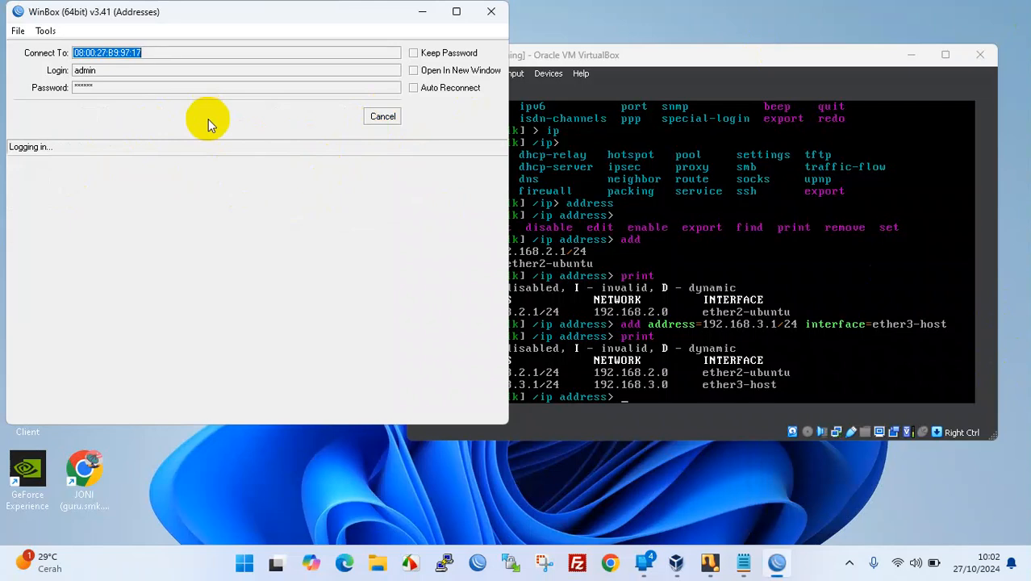
click(377, 121)
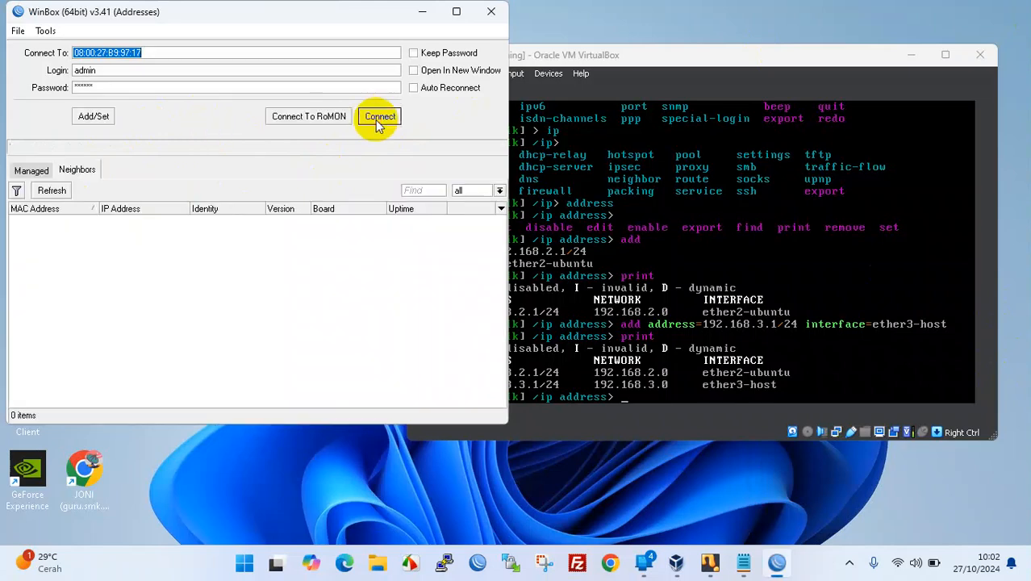
click(492, 11)
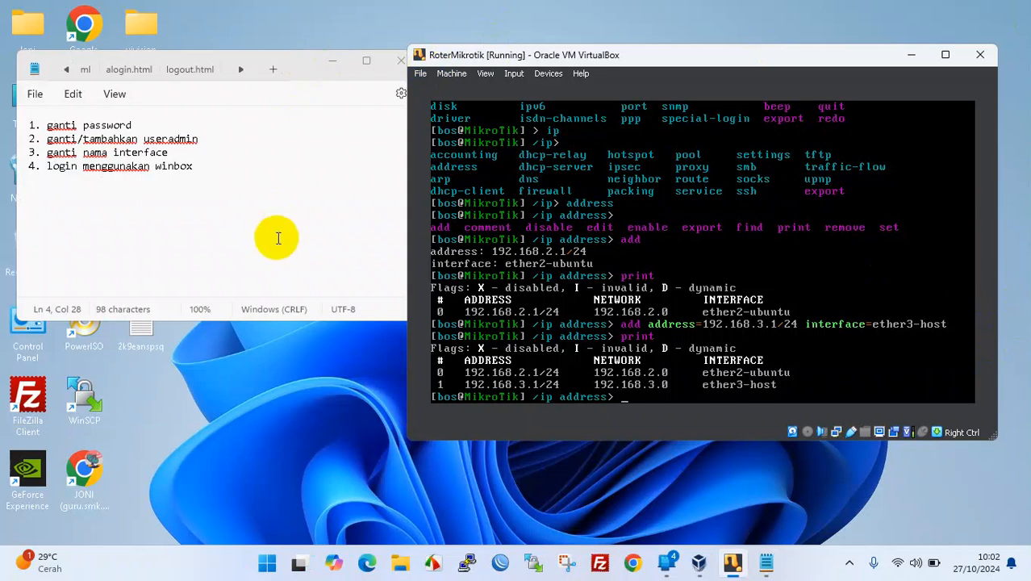
- Relaunch WinBox and log into the 192.168.3.1 router with the new password
click(498, 565)
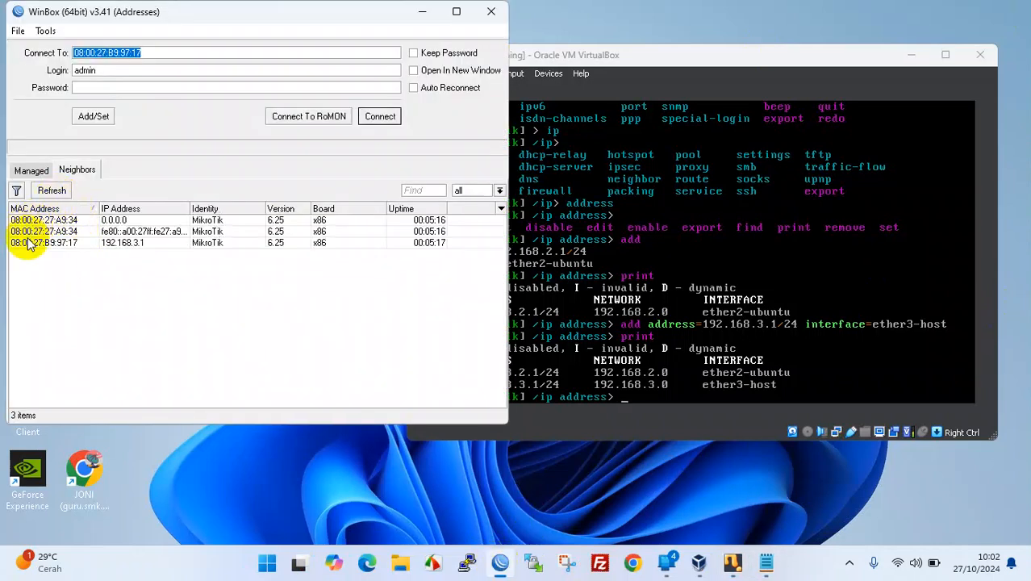
click(27, 242)
click(219, 89)
text(admin)
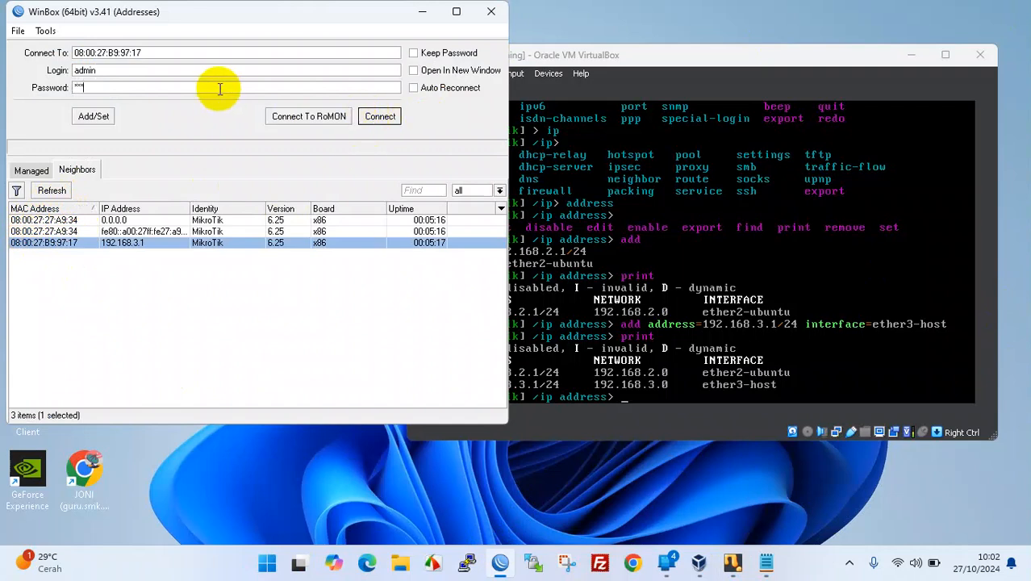
text(1)
click(375, 116)
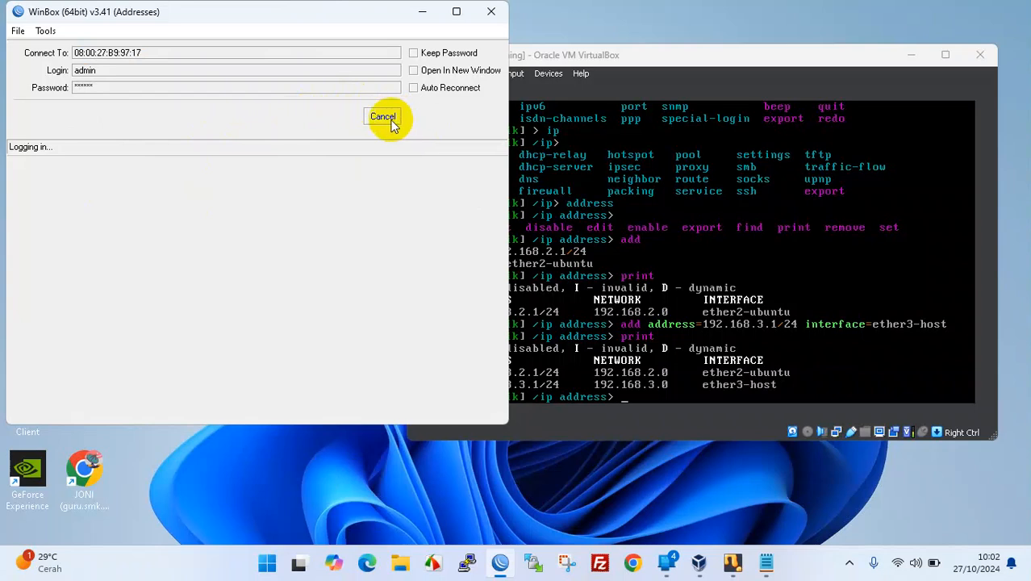
click(678, 58)
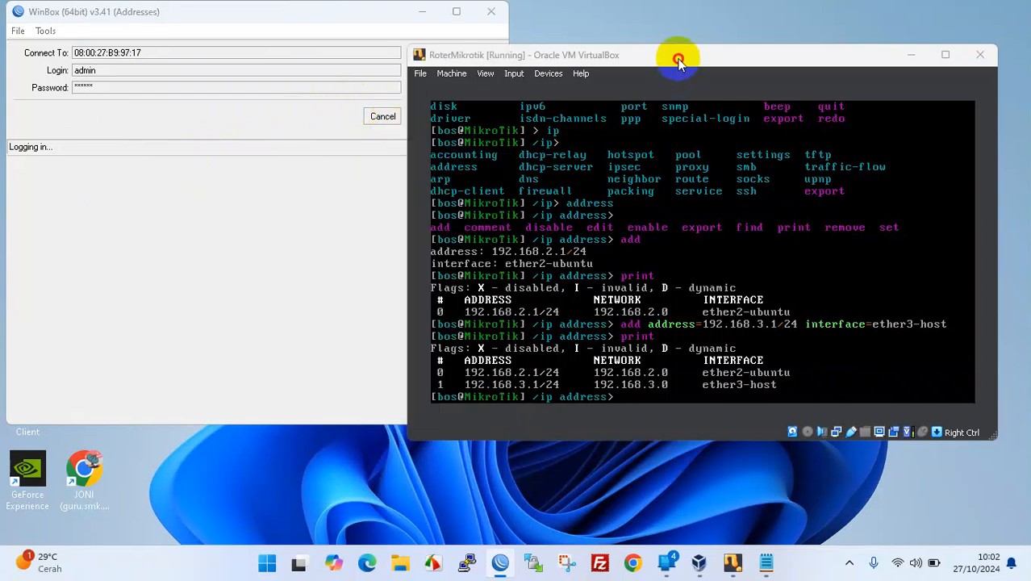
click(269, 122)
click(583, 57)
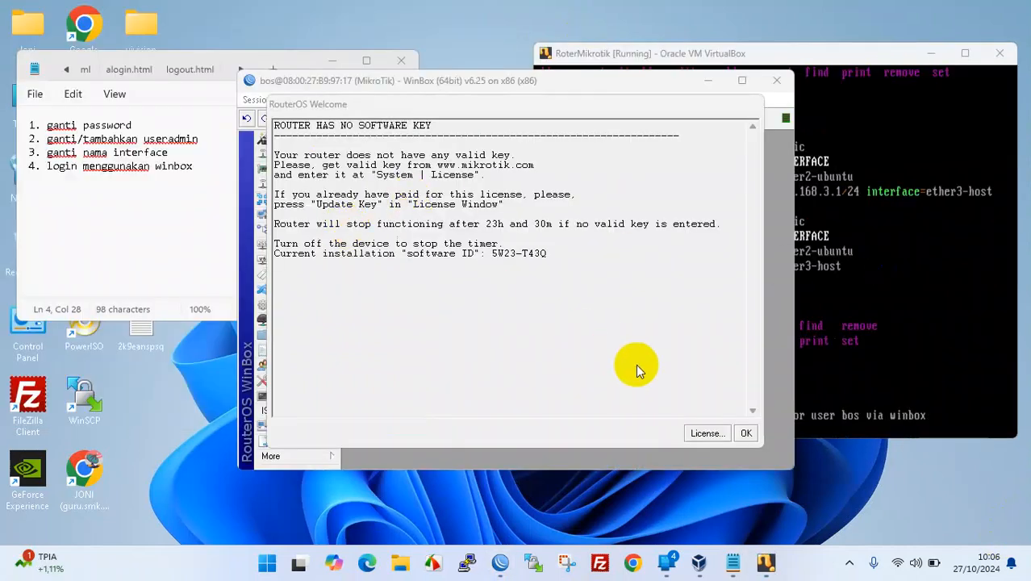
- Dismiss the RouterOS welcome notice, reposition and widen WinBox, then click after the Notepad checklist
click(745, 434)
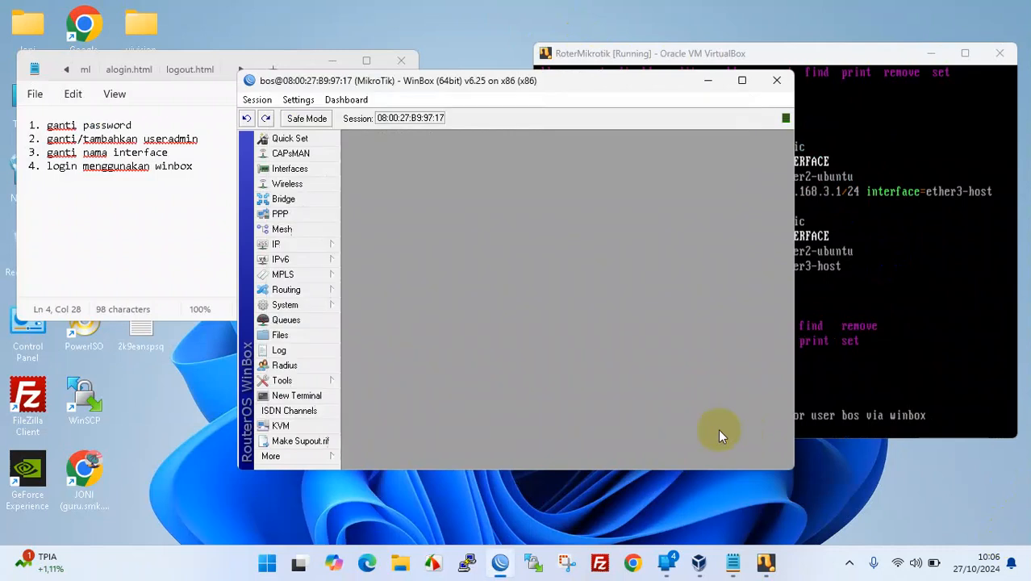
drag(529, 86, 533, 62)
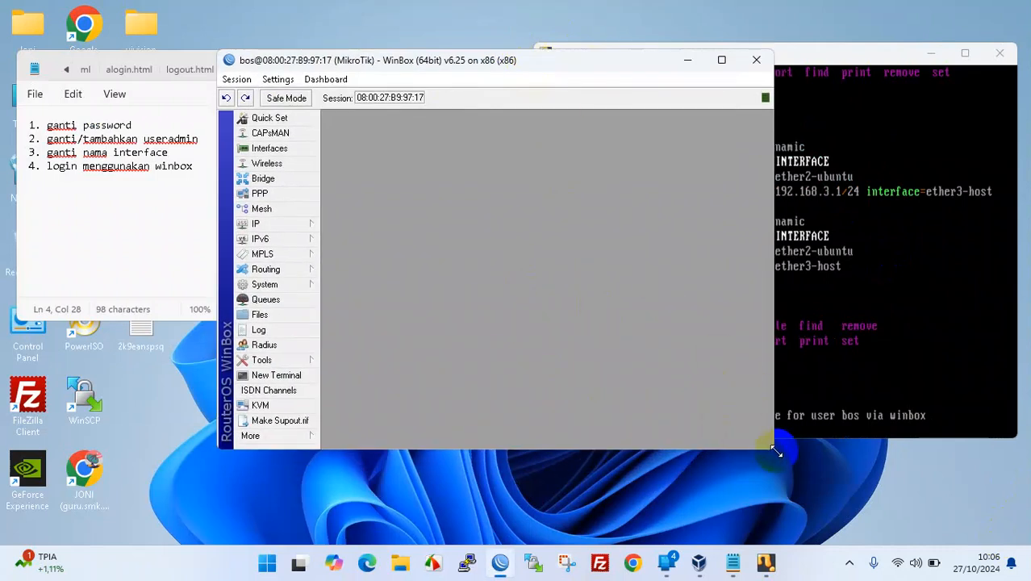
drag(774, 448, 845, 450)
drag(588, 74, 573, 76)
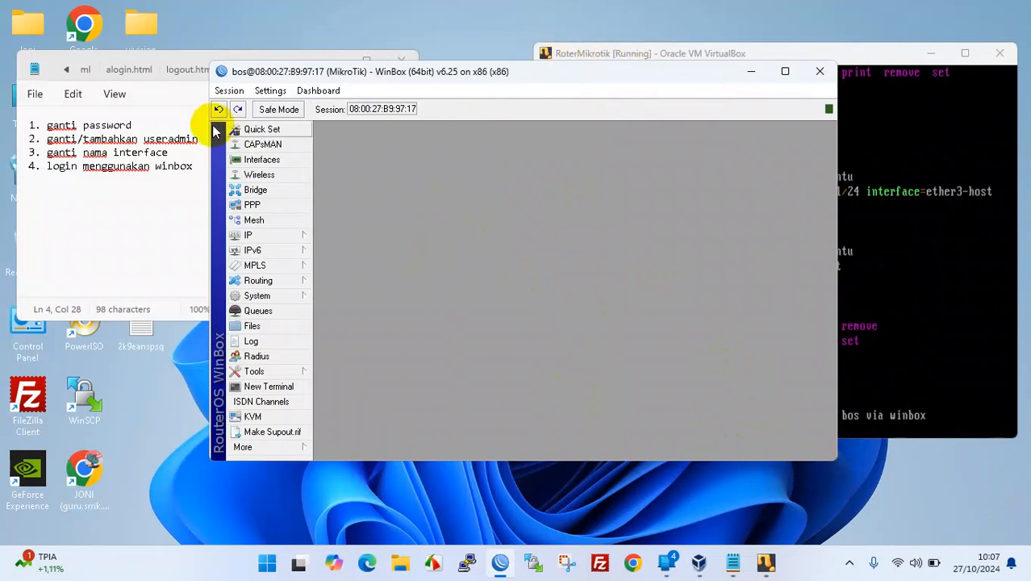
click(197, 167)
- Add checklist line '5. buat dhcp clien-' in Notepad and return to WinBox
key(Return)
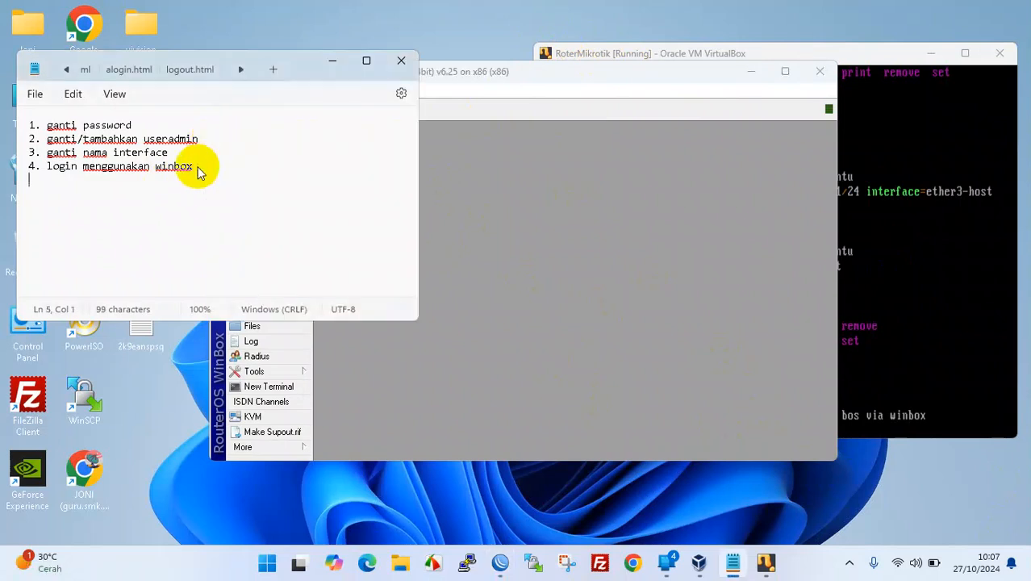
text(5. buat dhcp)
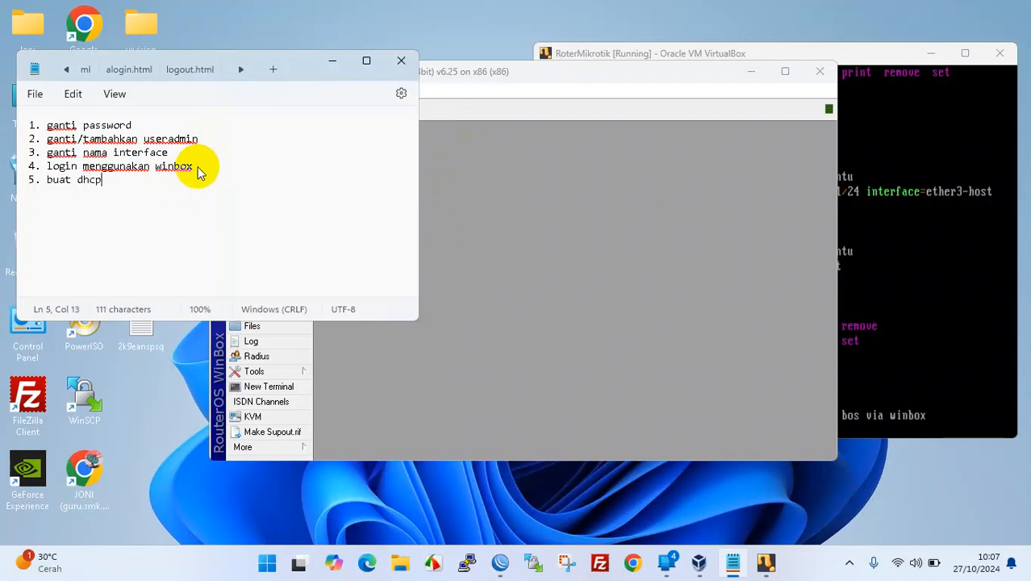
text( clien-)
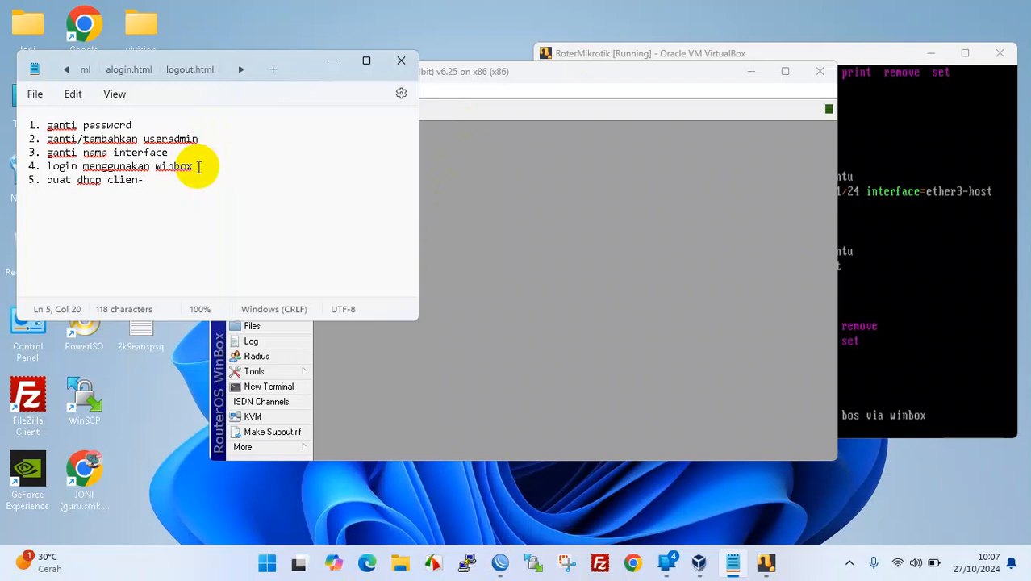
click(512, 264)
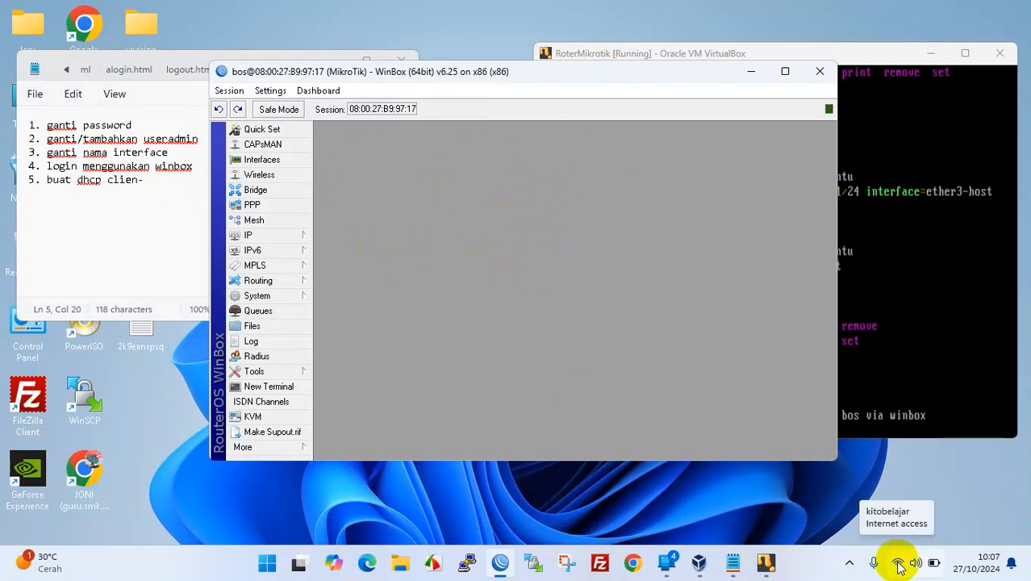
- Rename interface ether1-inet to ether1-internet in the Interface List, then close the list
click(487, 218)
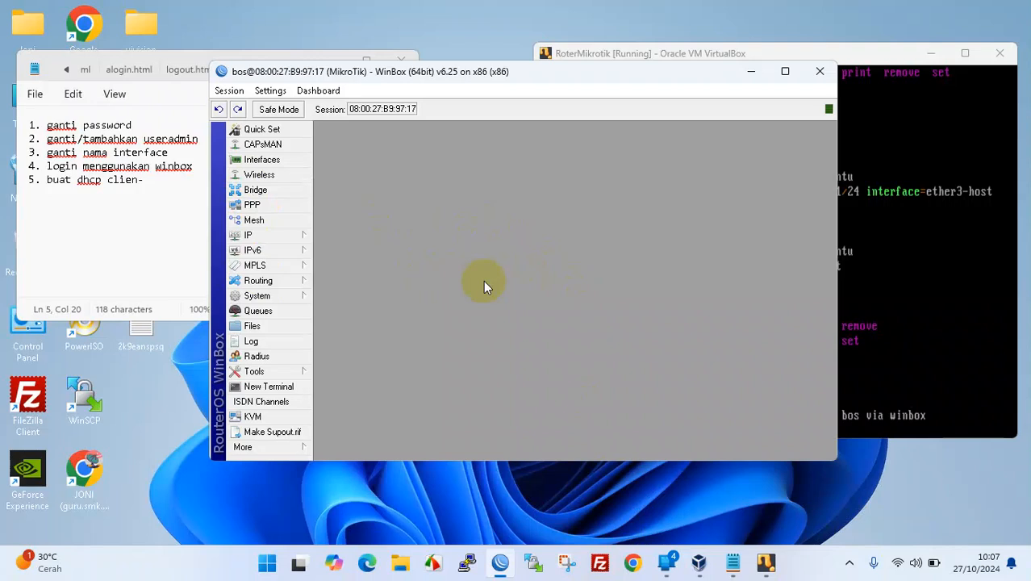
click(260, 160)
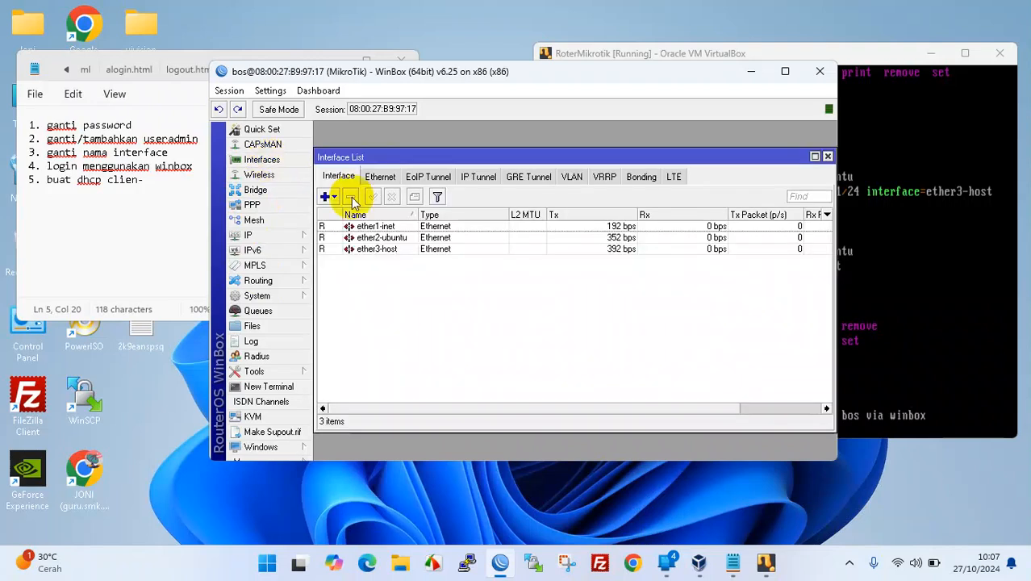
click(360, 227)
click(365, 238)
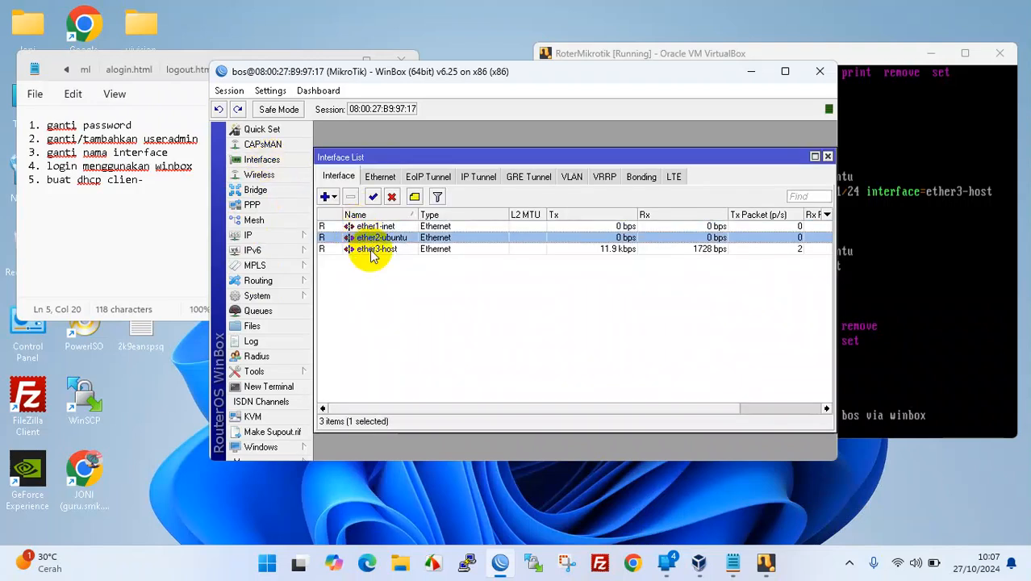
click(372, 250)
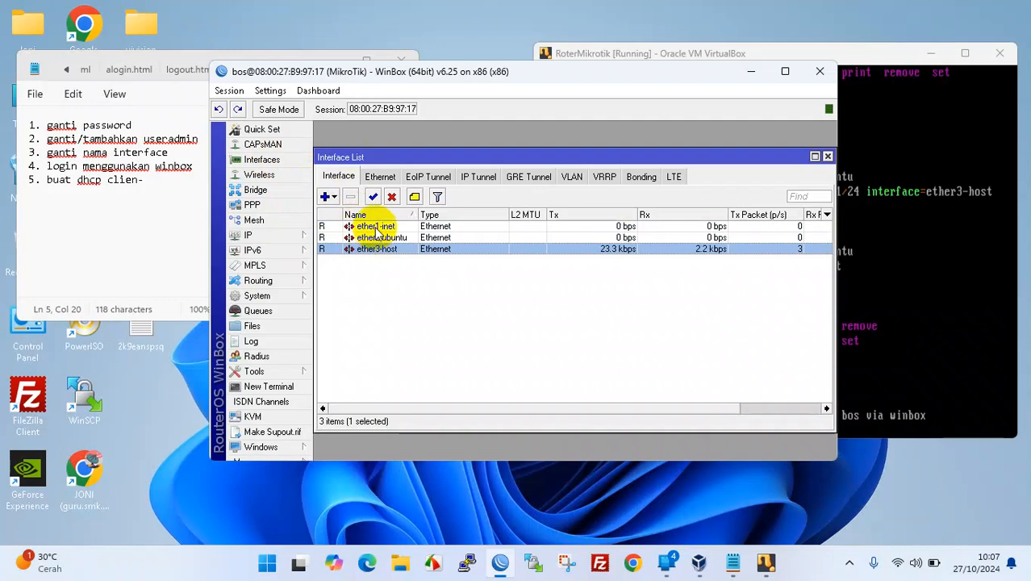
double_click(376, 227)
click(516, 192)
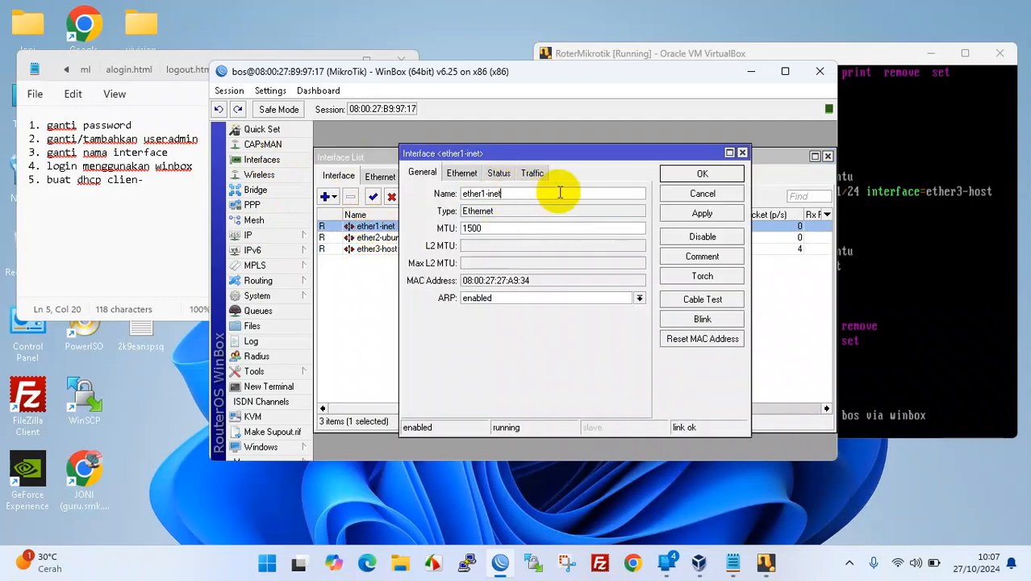
key(BackSpace)
key(BackSpace)
text(ternet)
click(714, 213)
click(718, 173)
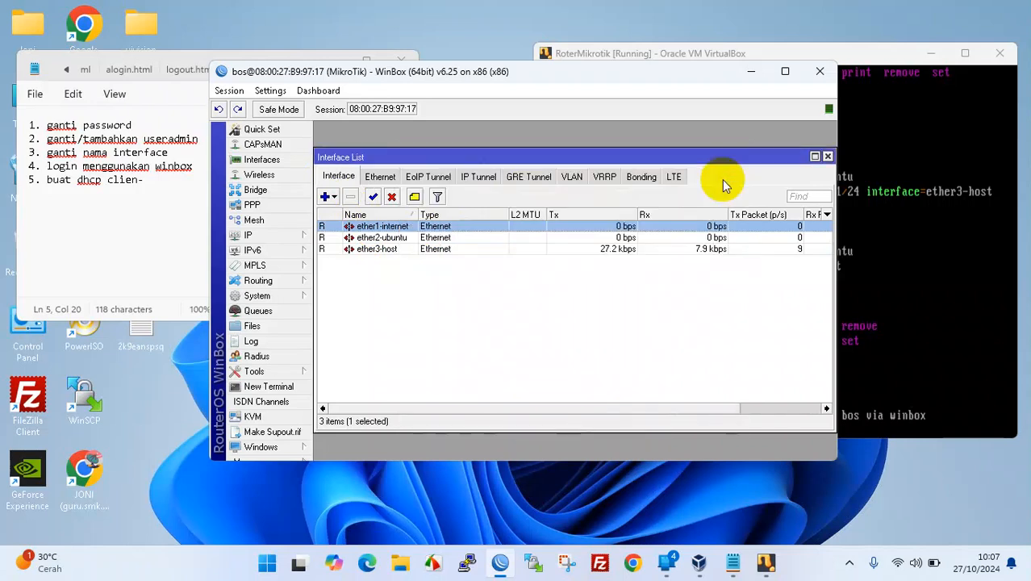
click(827, 157)
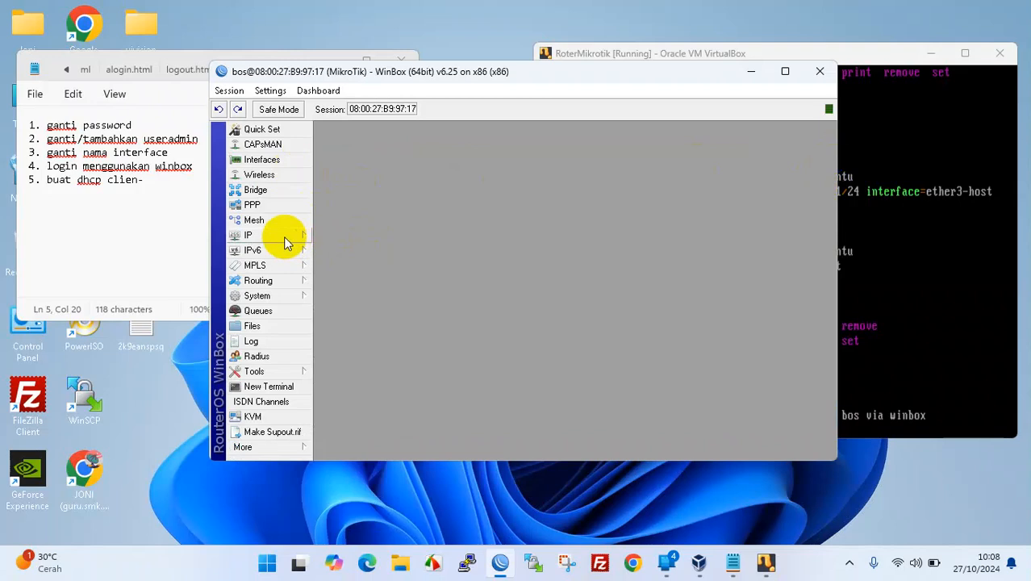
- Add a DHCP client on ether1-internet with Use Peer DNS kept on, apply it, and close the list
click(258, 238)
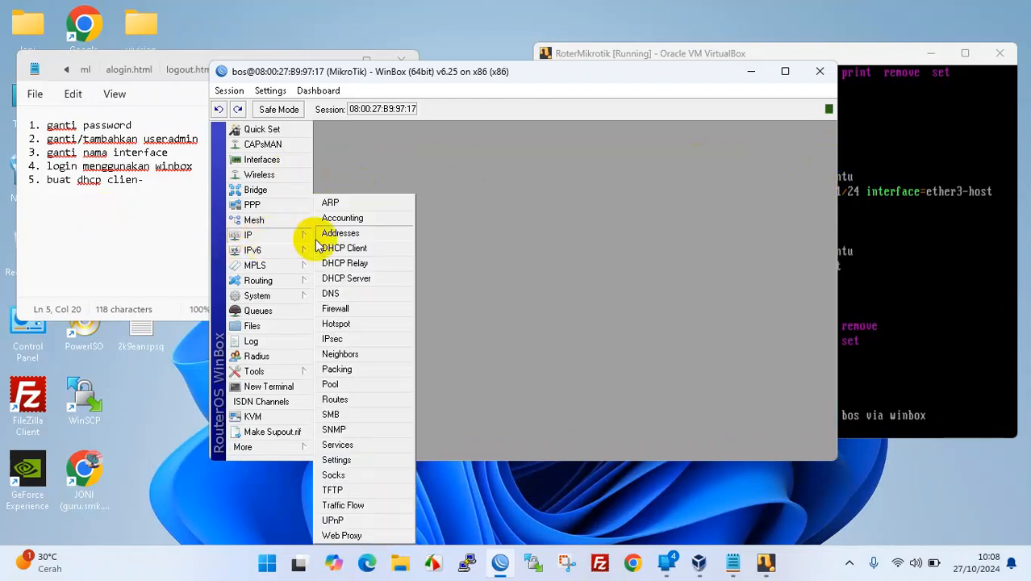
click(365, 248)
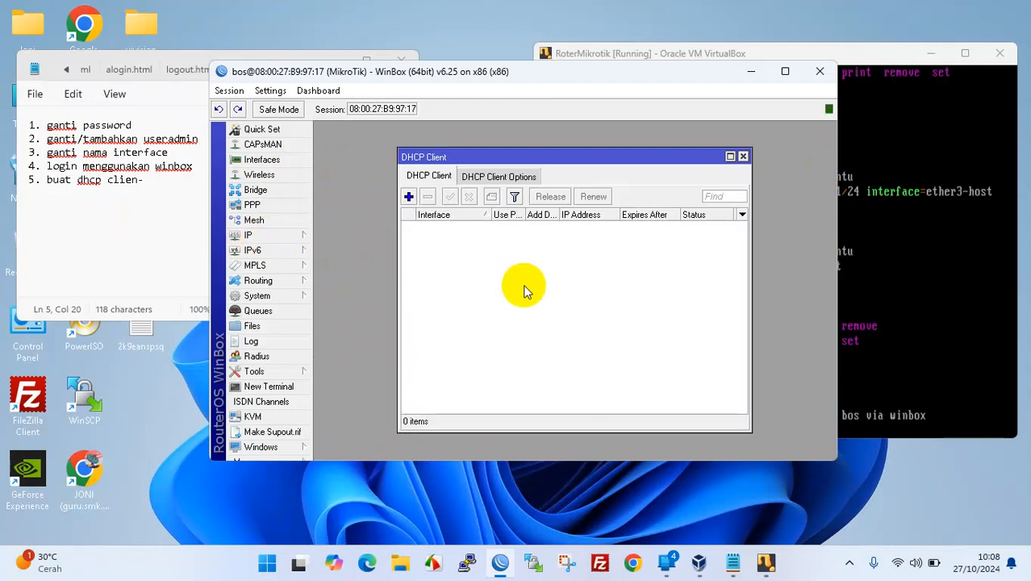
click(409, 197)
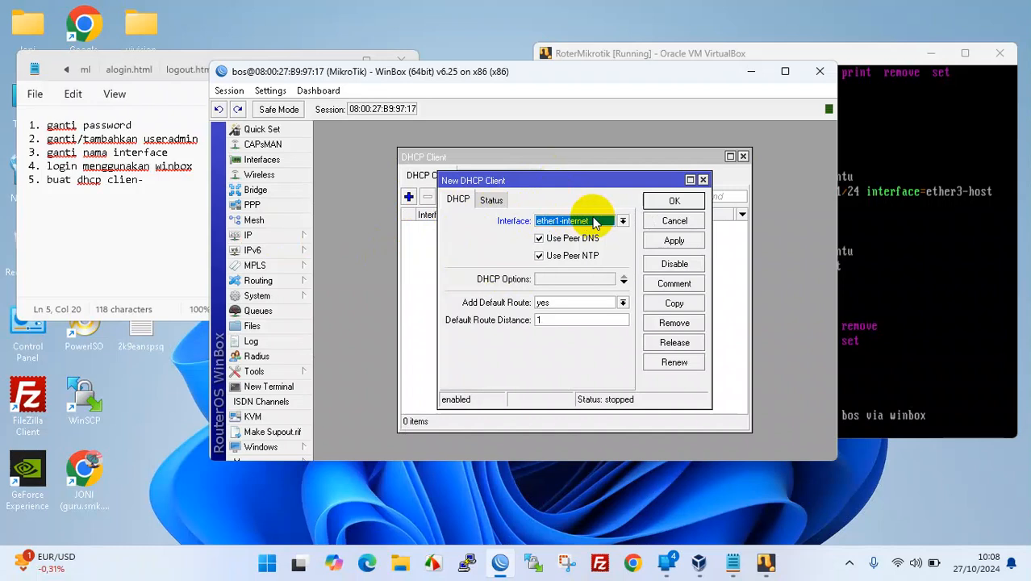
click(897, 562)
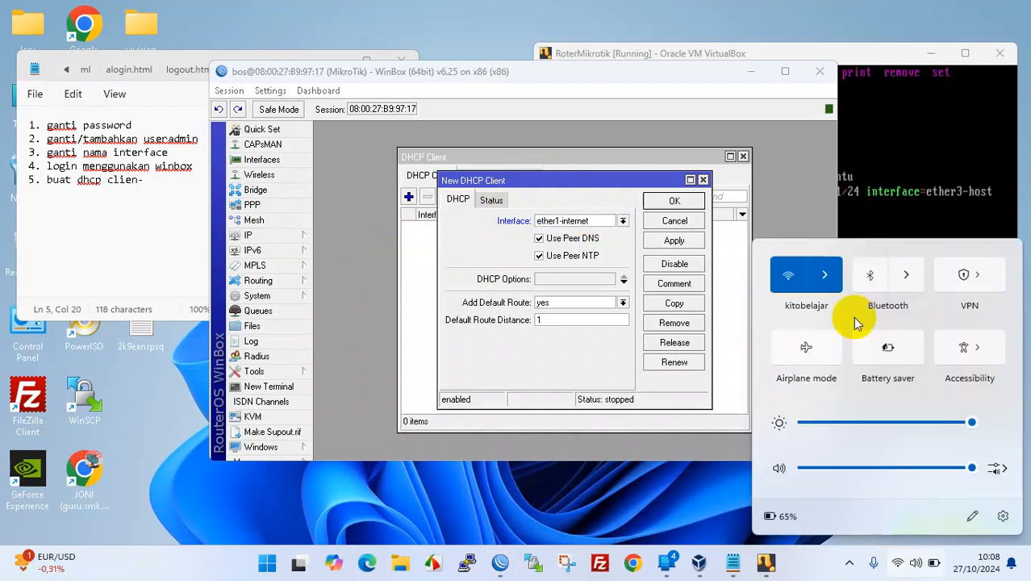
click(609, 238)
click(565, 238)
click(674, 241)
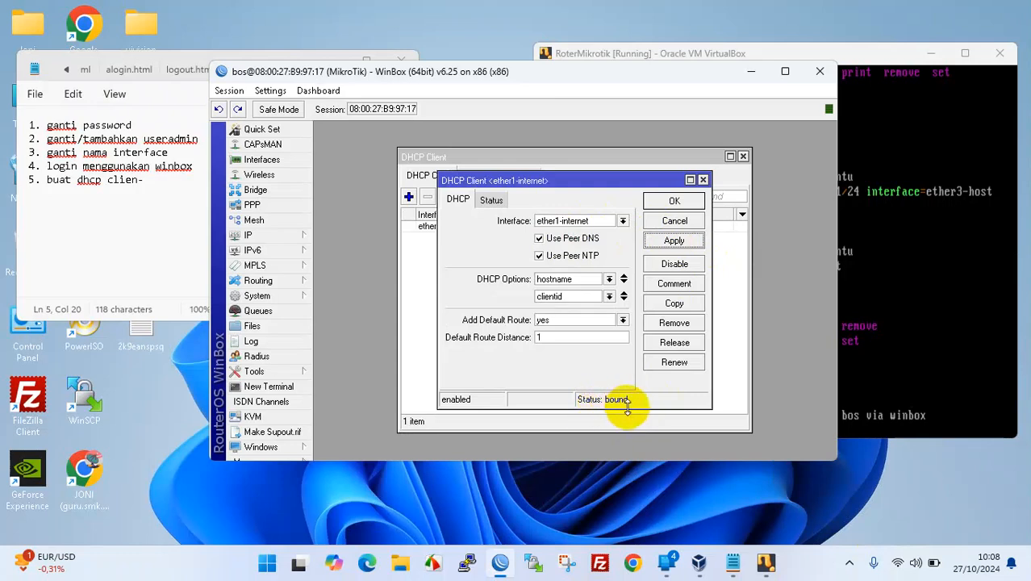
click(688, 203)
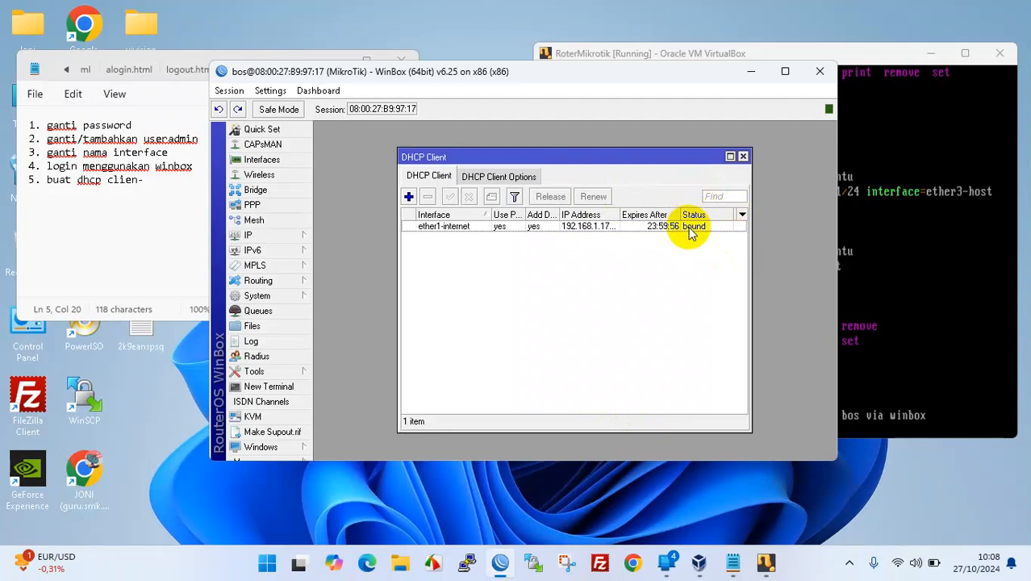
click(743, 157)
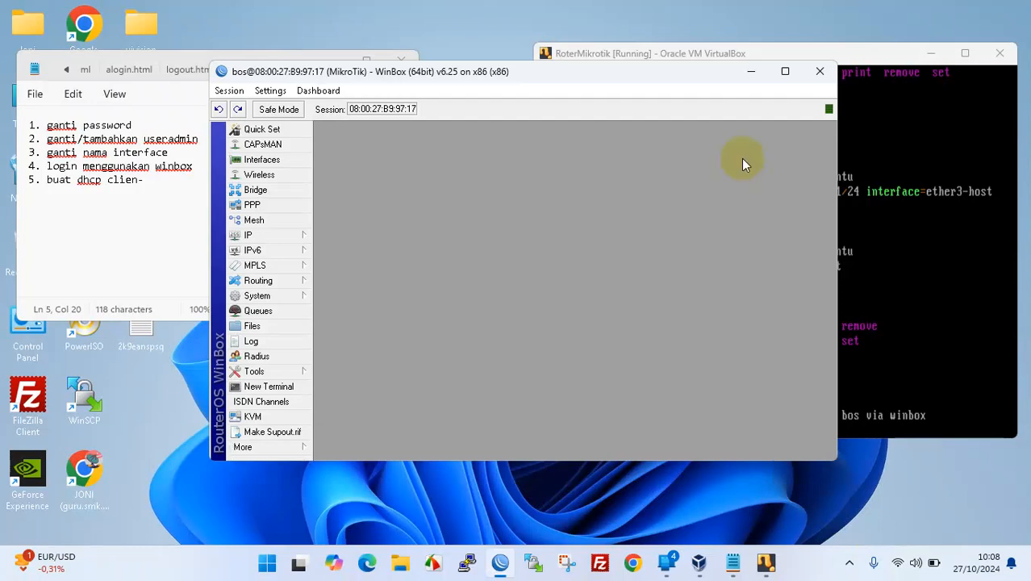
- Add the line '6. DNS' to the Notepad checklist
click(158, 180)
text(6. )
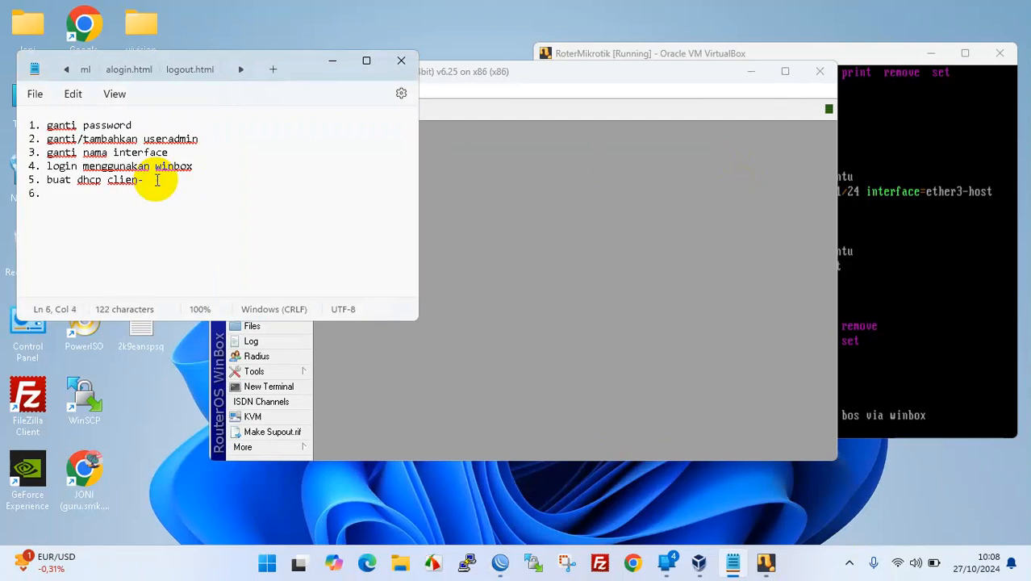
text(DNS)
click(628, 258)
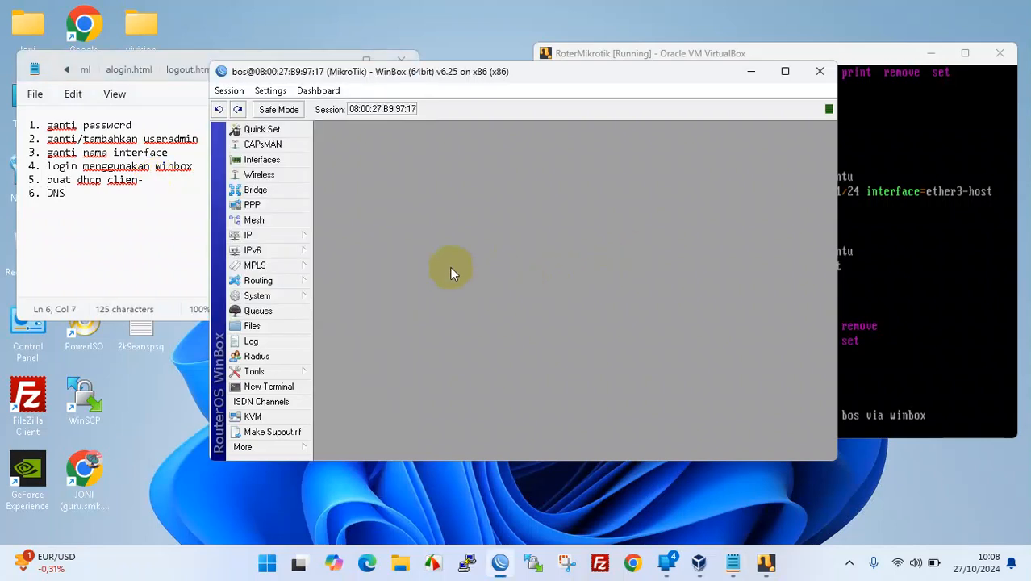
- Enable Allow Remote Requests in the router's DNS settings and apply them
click(281, 238)
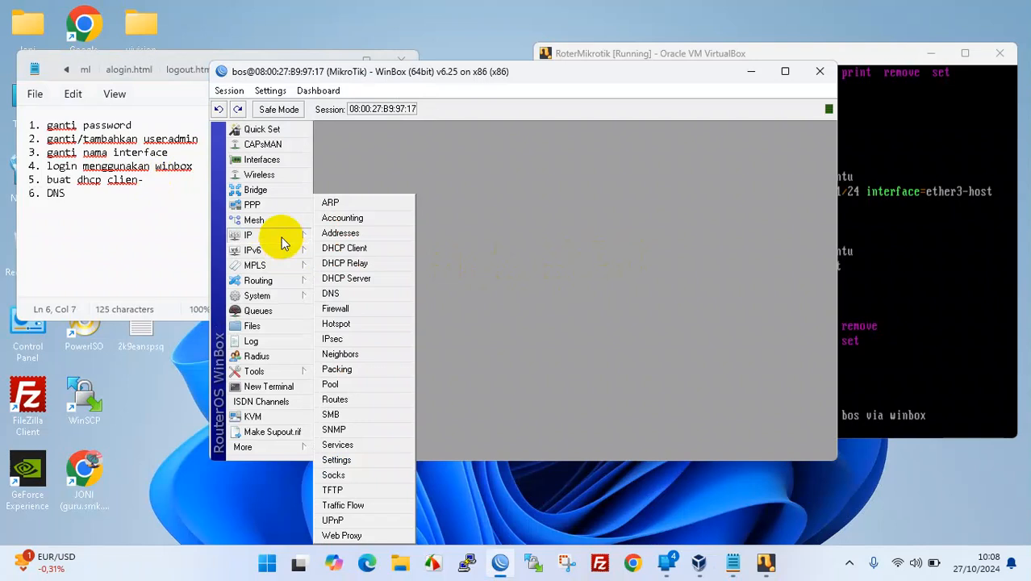
click(331, 294)
click(555, 262)
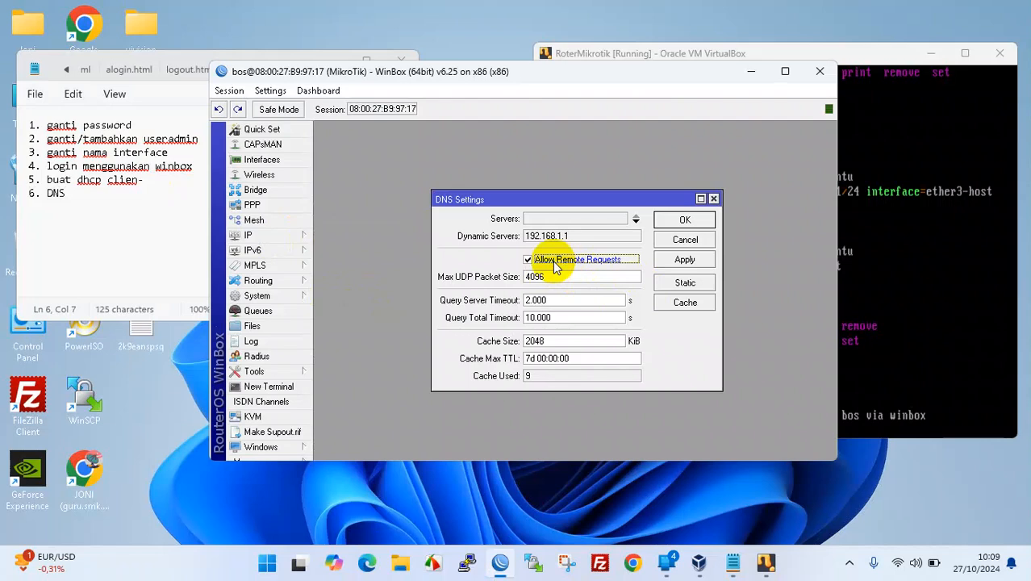
click(697, 259)
click(699, 220)
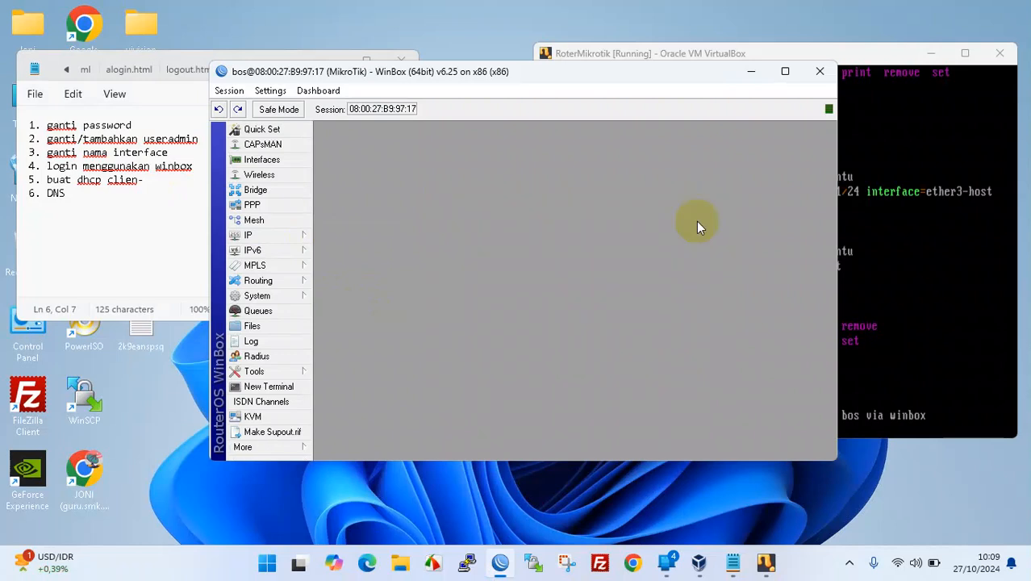
click(302, 235)
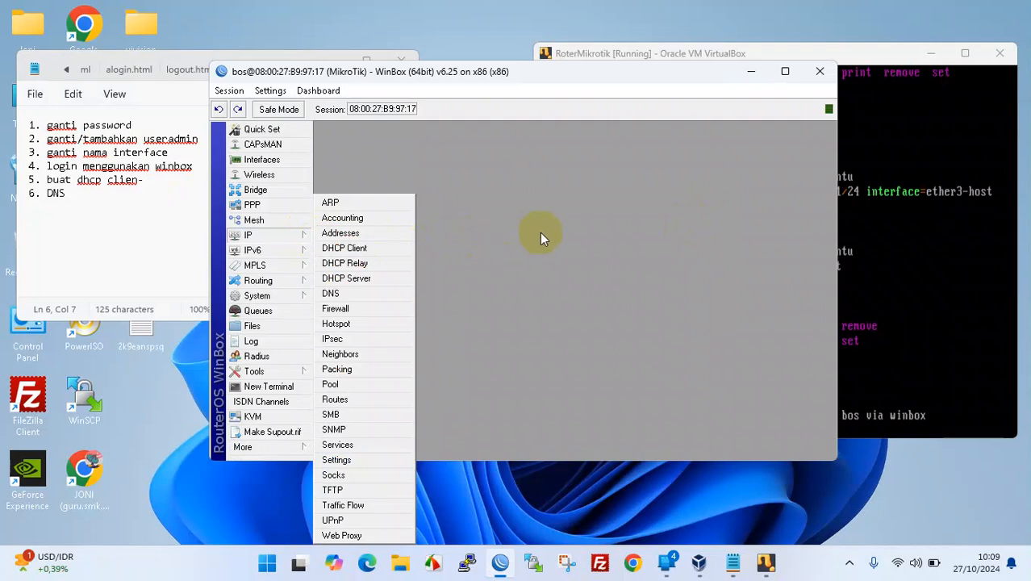
click(539, 232)
click(310, 235)
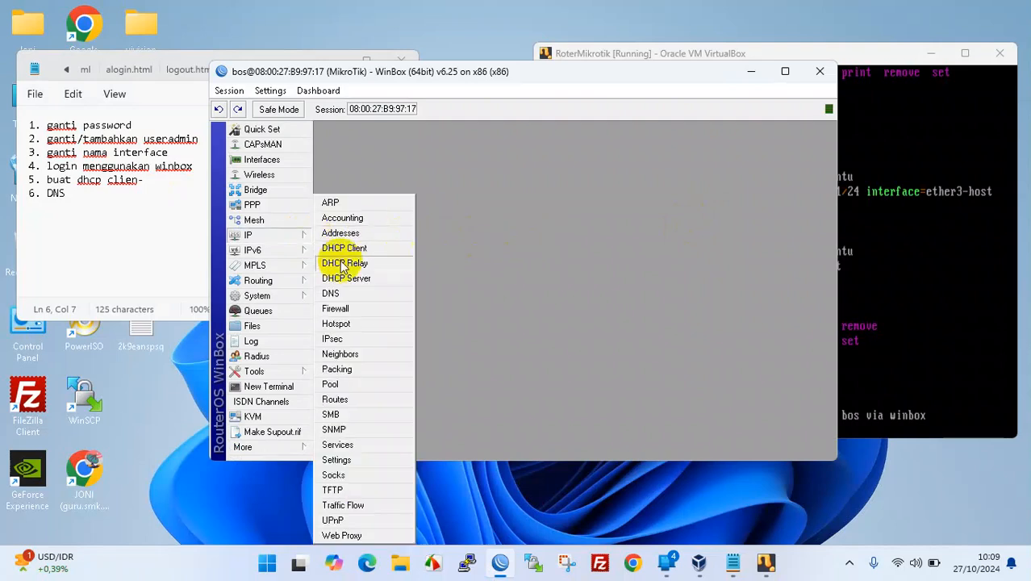
click(574, 236)
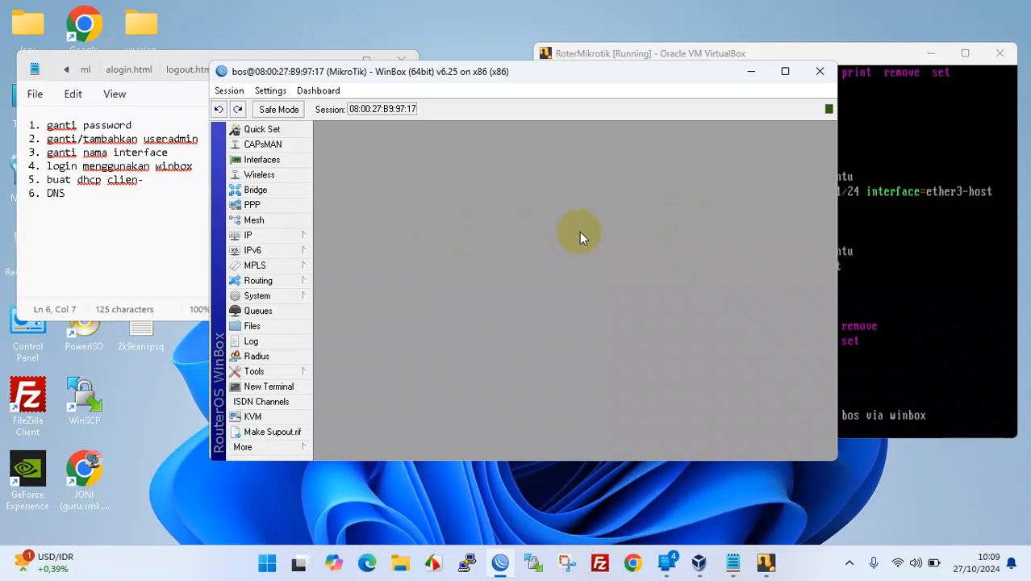
click(302, 237)
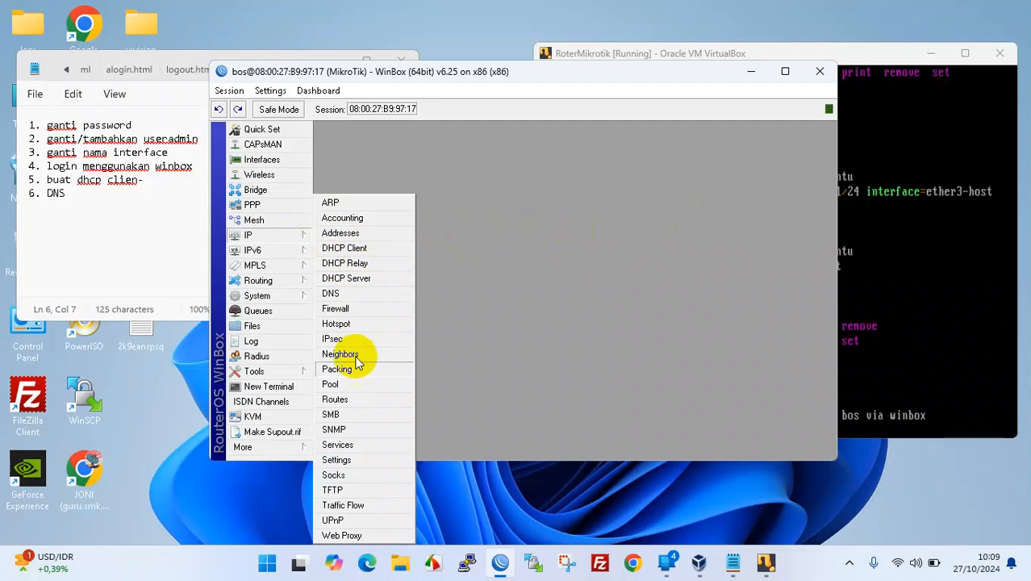
click(336, 400)
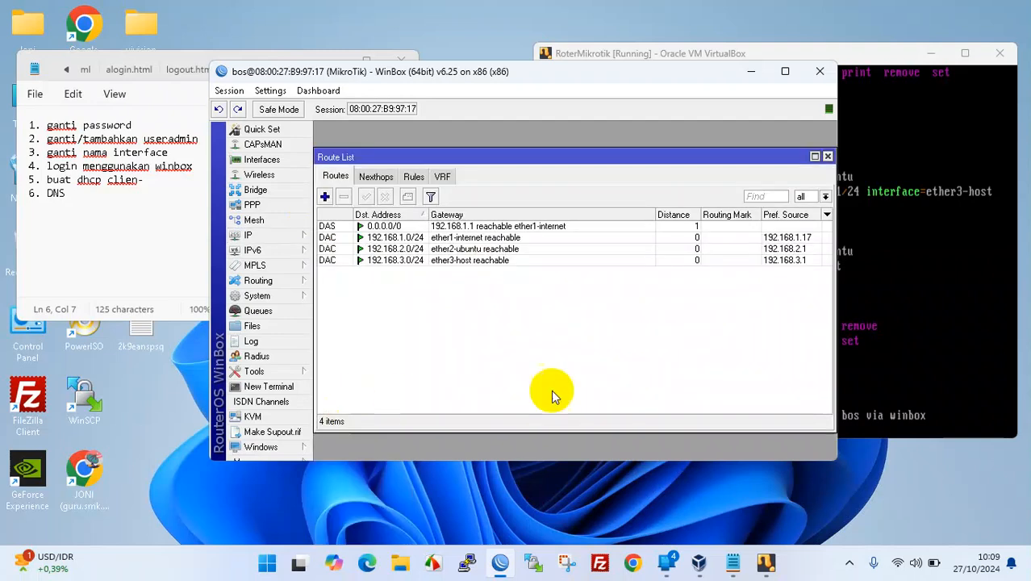
click(387, 227)
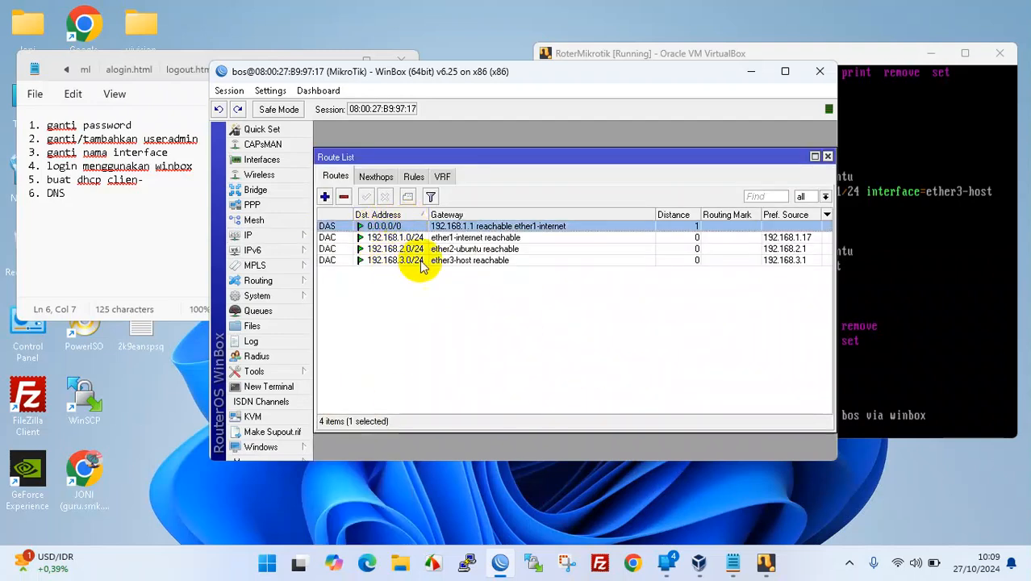
click(827, 156)
drag(552, 76, 551, 114)
drag(758, 61, 784, 53)
drag(515, 118, 464, 96)
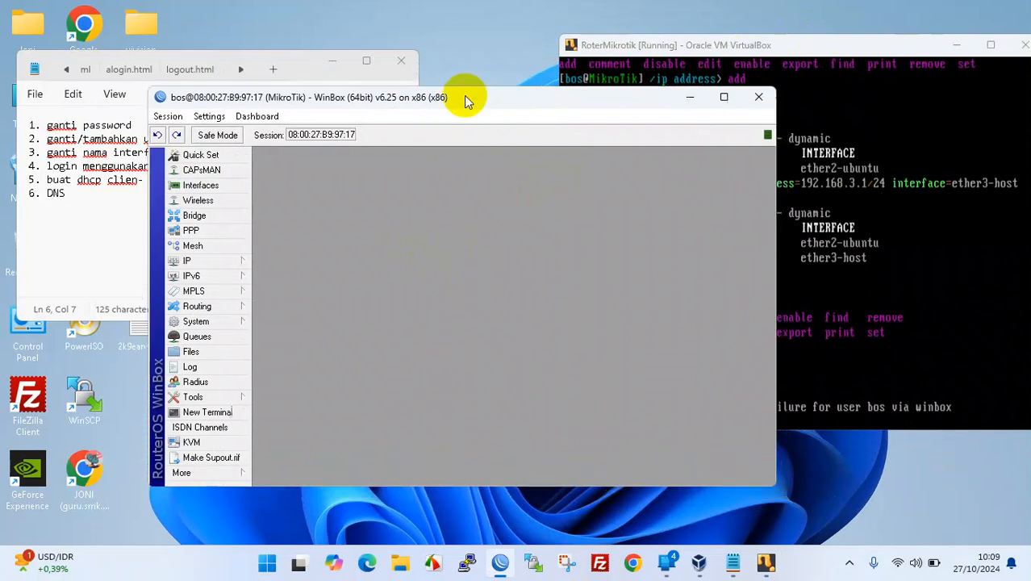
- From a router terminal, ping google.com and get replies from 216.239.38.120, then close the terminal
click(208, 412)
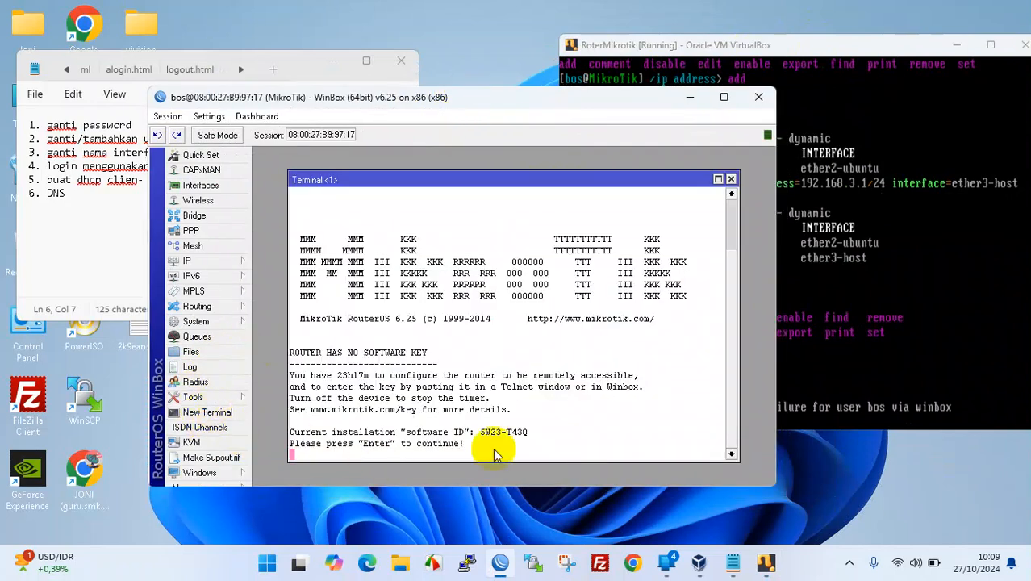
key(Return)
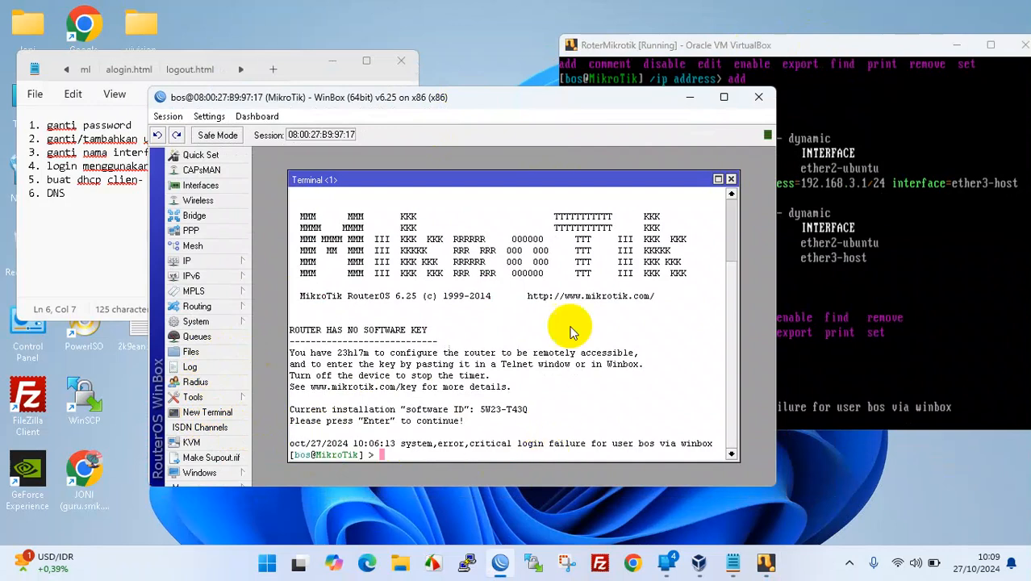
drag(568, 96, 495, 108)
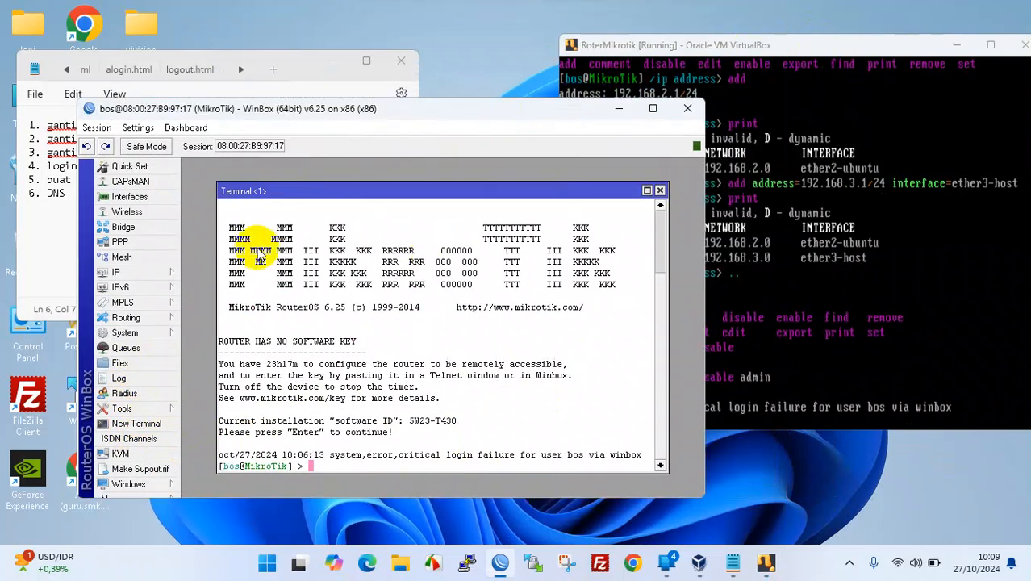
click(610, 49)
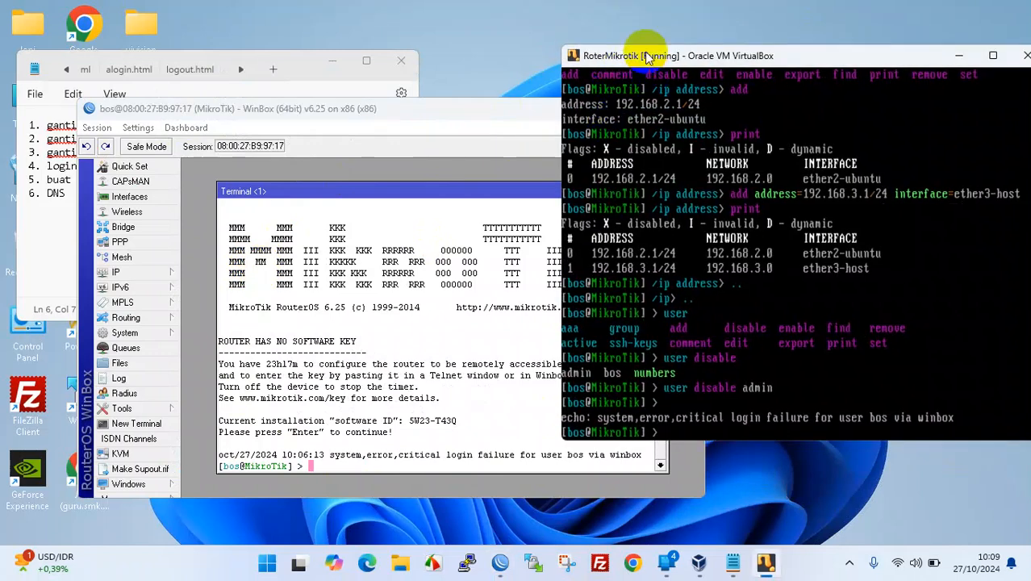
drag(650, 51, 651, 46)
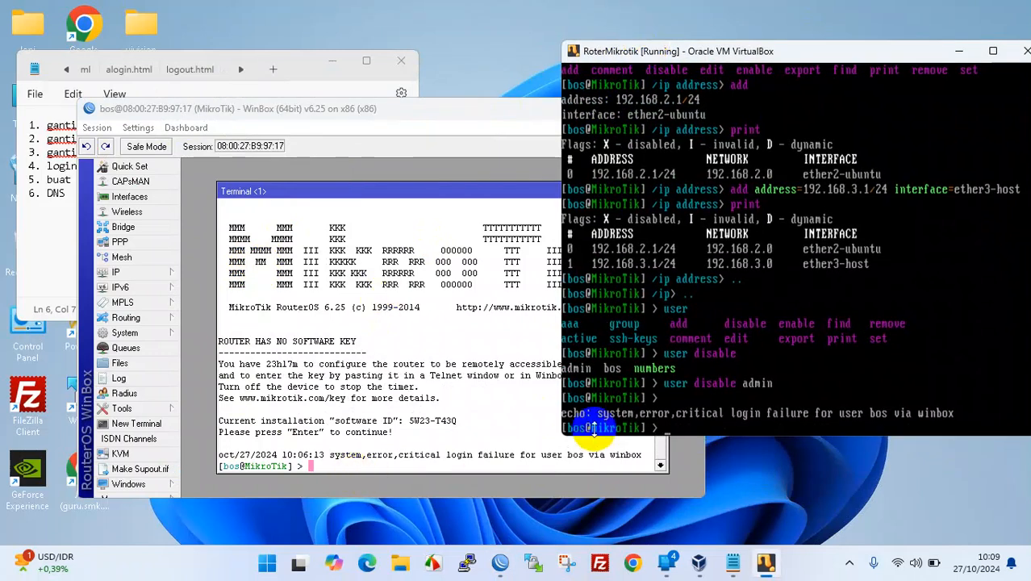
click(398, 462)
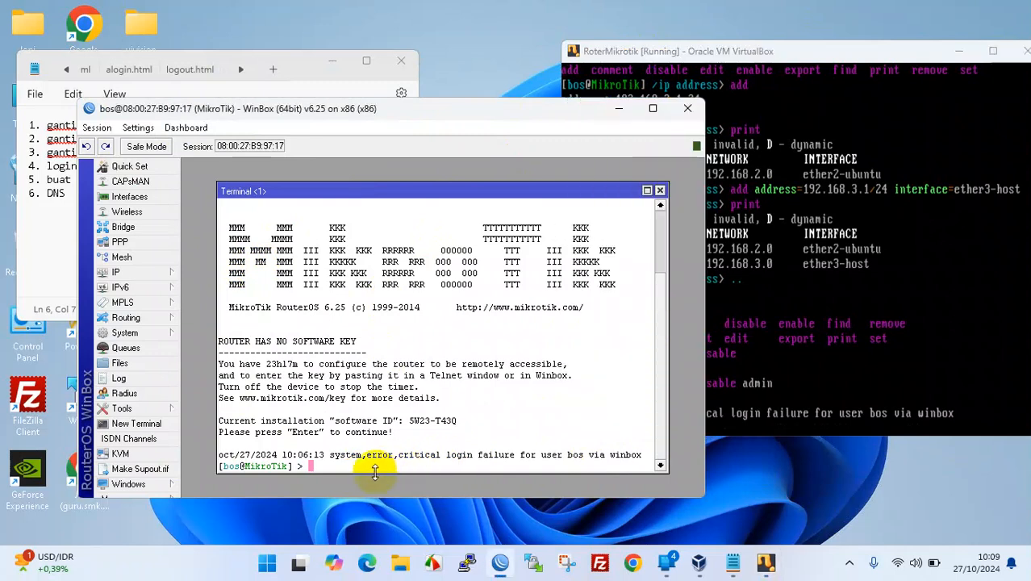
text(ping google.com)
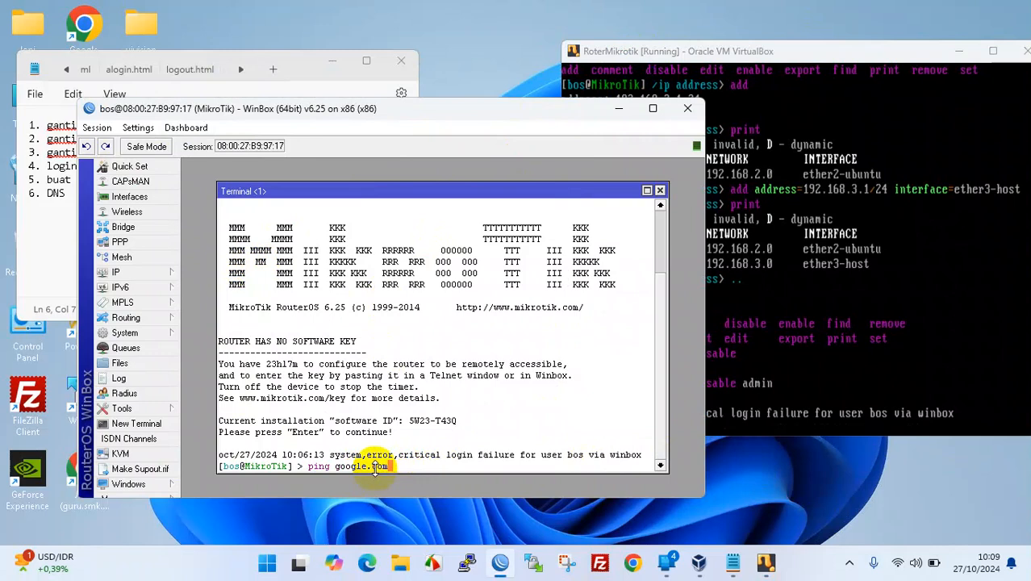
key(Return)
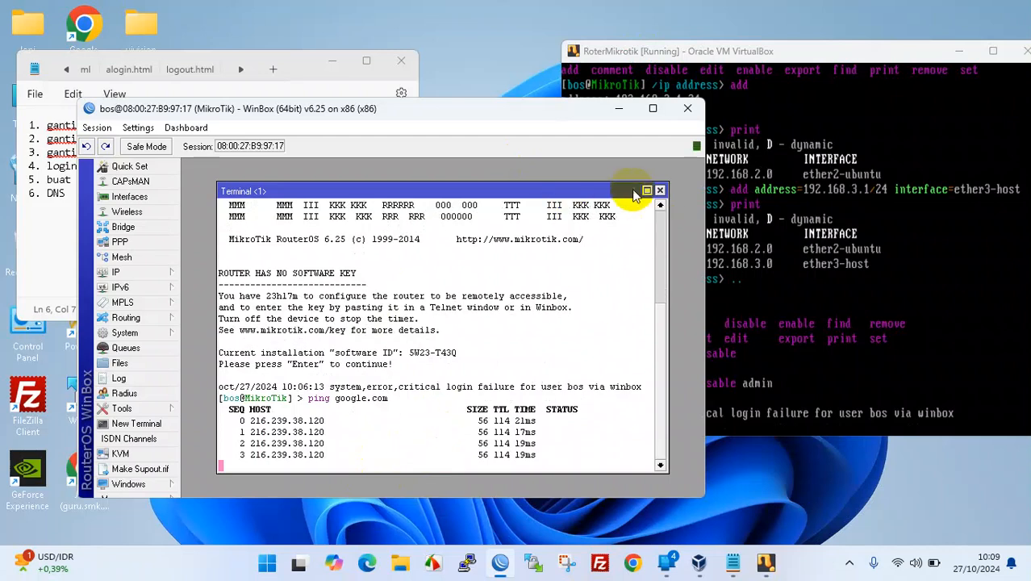
click(660, 191)
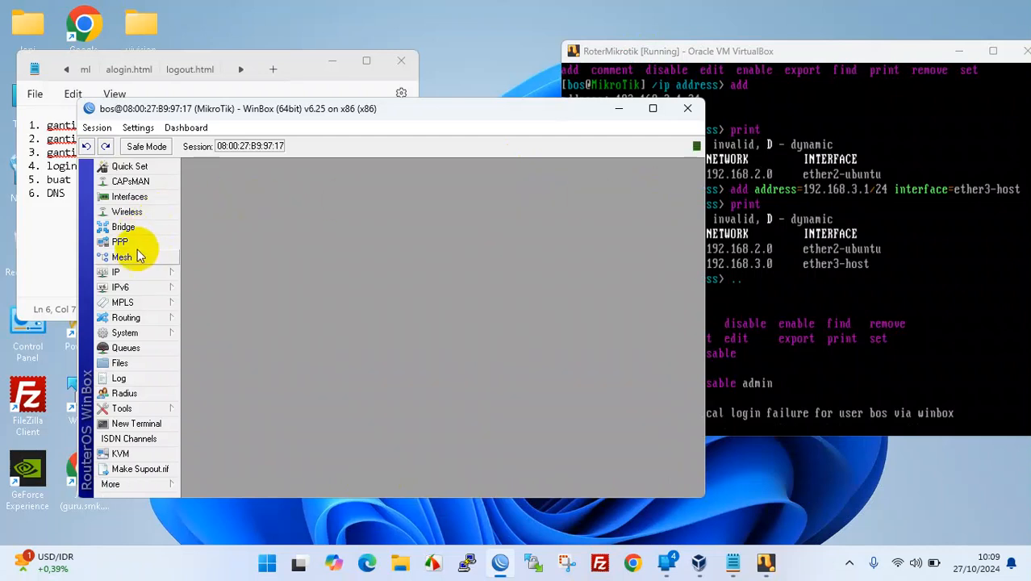
- Check the ether1-internet entry in the Interface List, then close the list
click(123, 271)
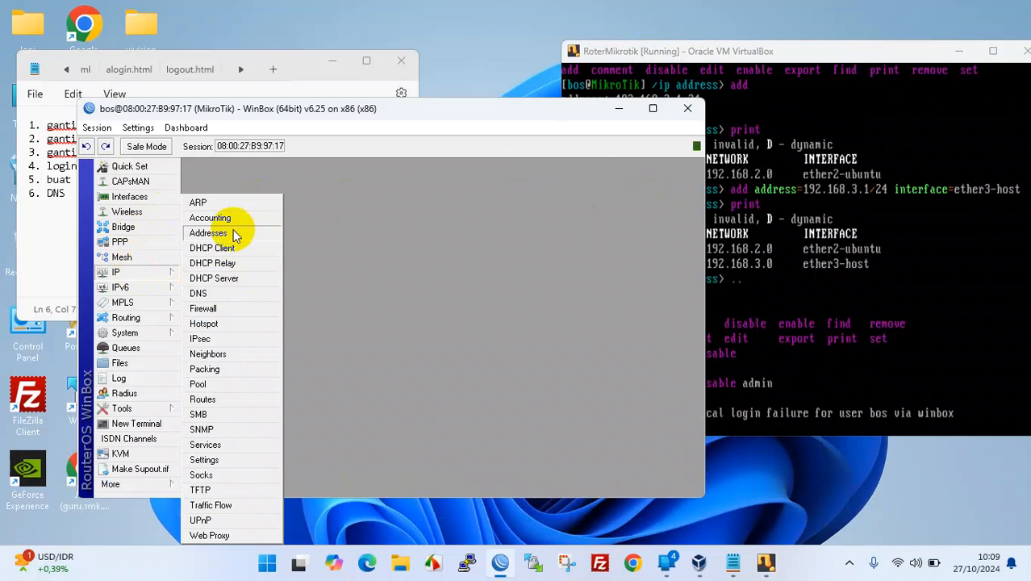
click(121, 197)
click(260, 264)
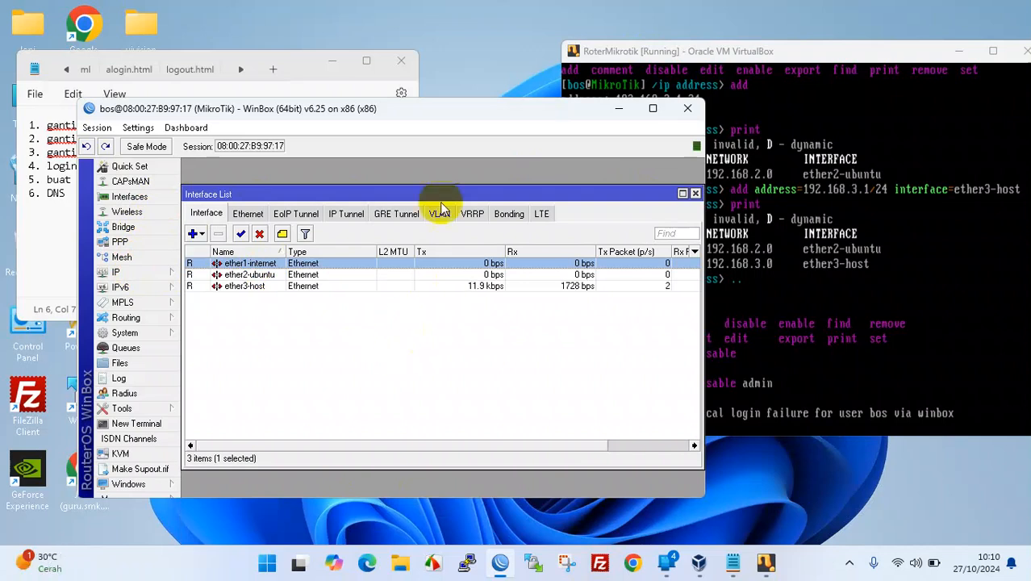
drag(413, 114, 523, 113)
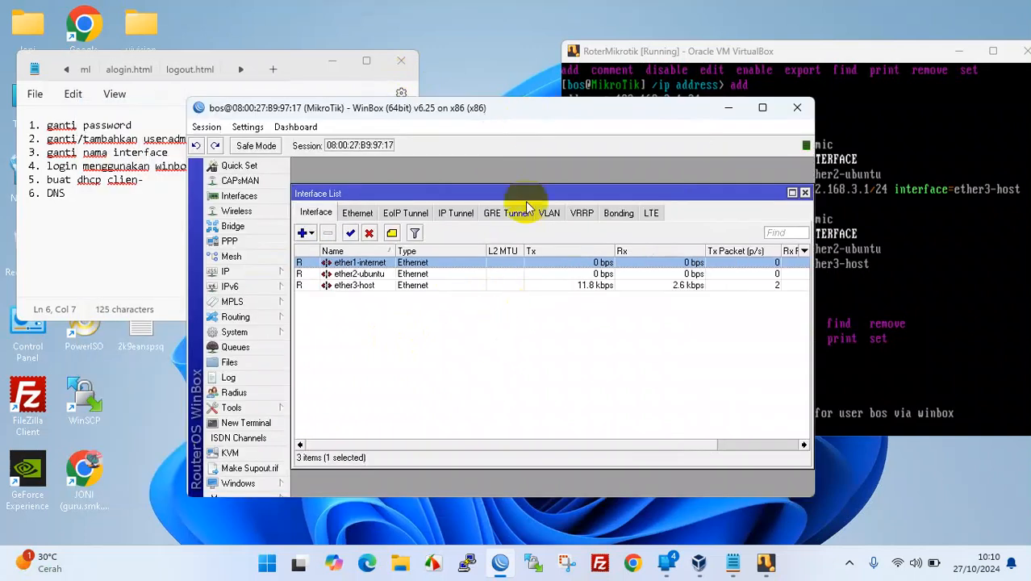
drag(528, 113, 564, 115)
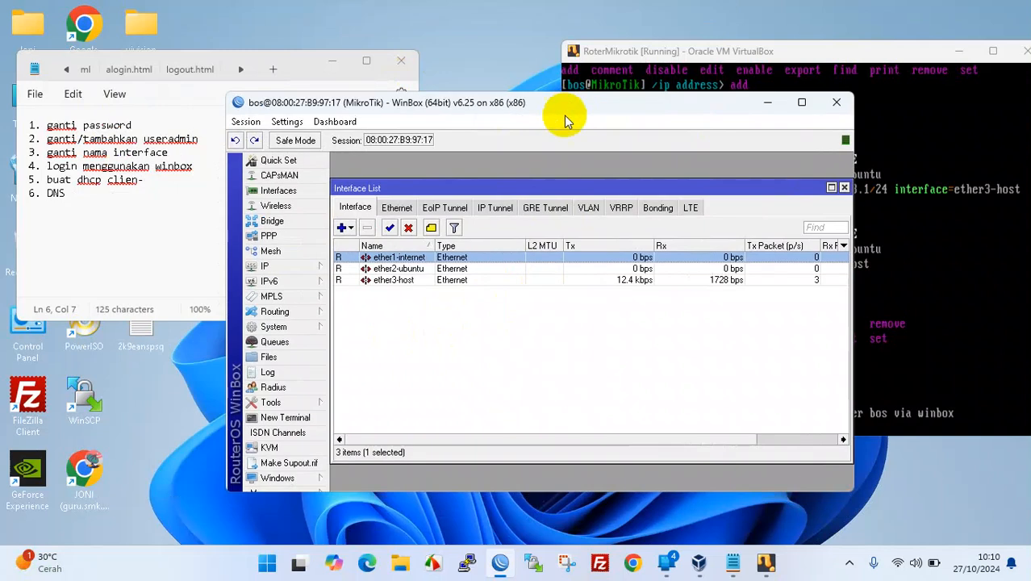
click(845, 188)
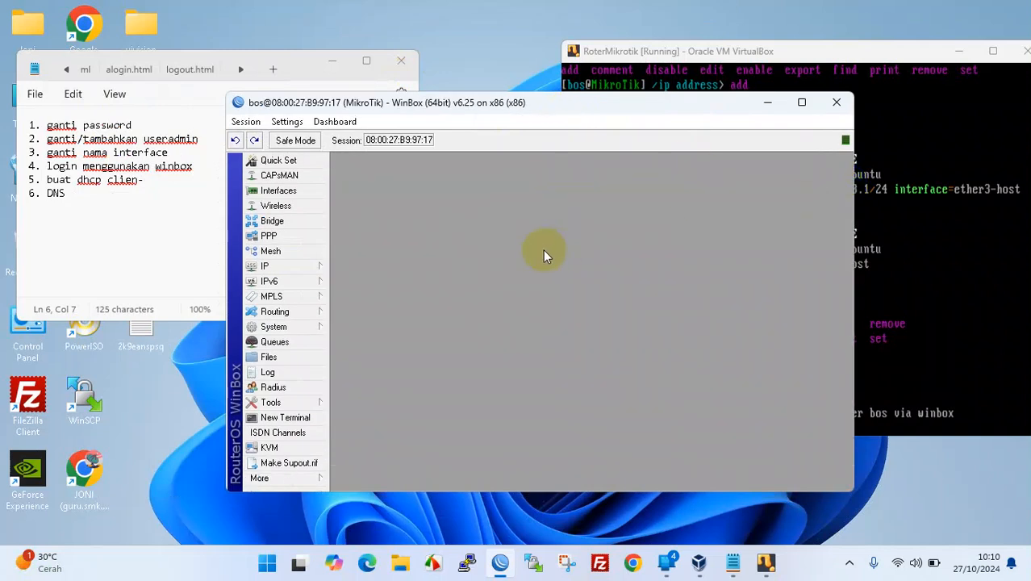
- Bring WinBox back in front and expand the IP menu
click(676, 49)
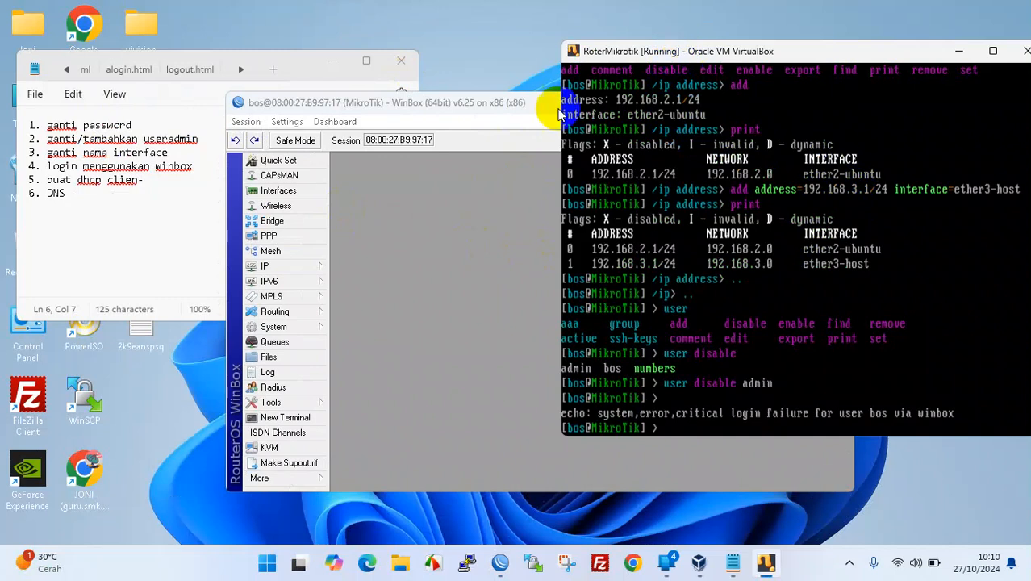
click(494, 321)
drag(427, 116, 422, 110)
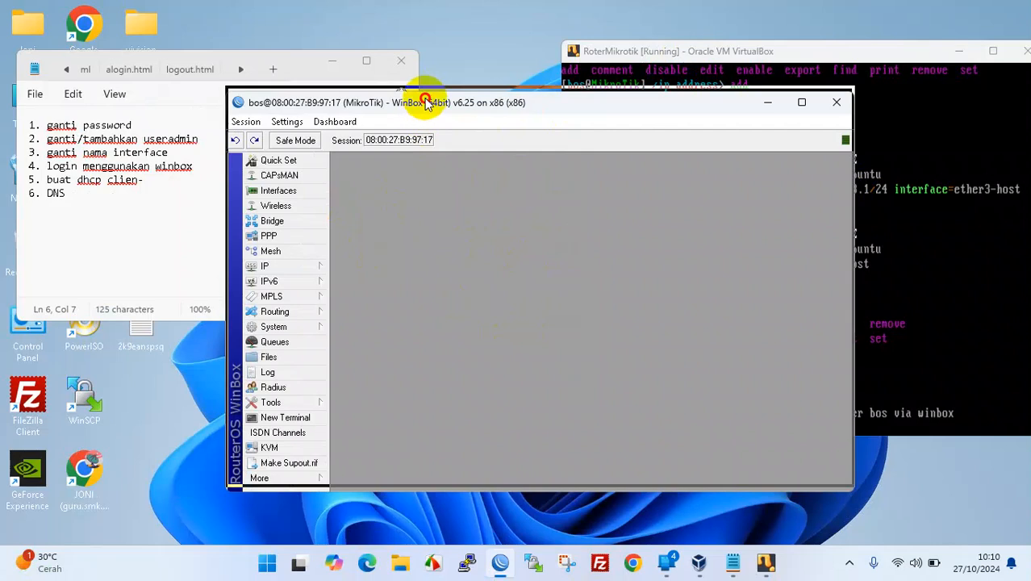
click(300, 261)
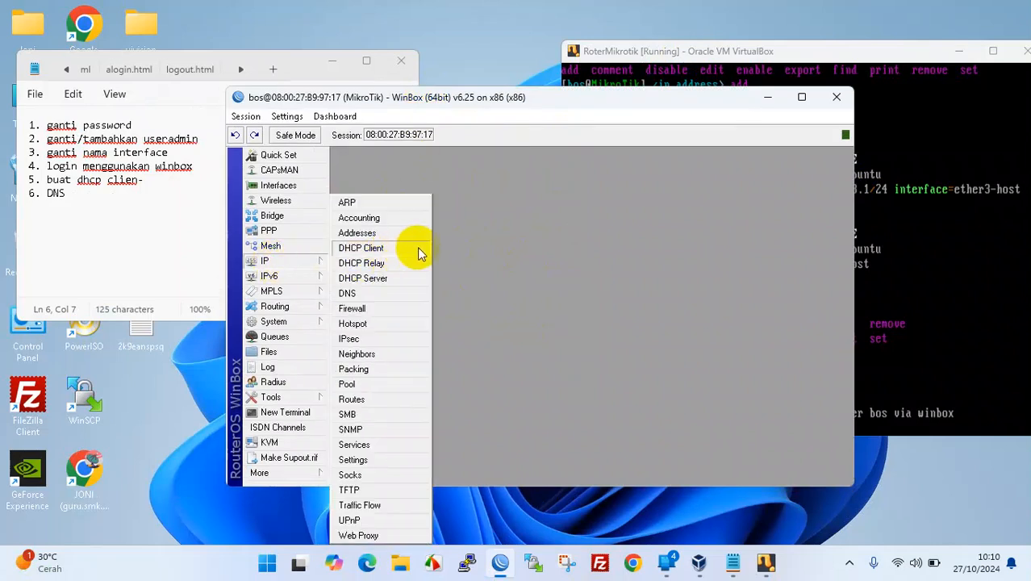
- Open IP Addresses, widen the list, and inspect 192.168.1.17/24, 192.168.2.1/24 and 192.168.3.1/24
click(399, 232)
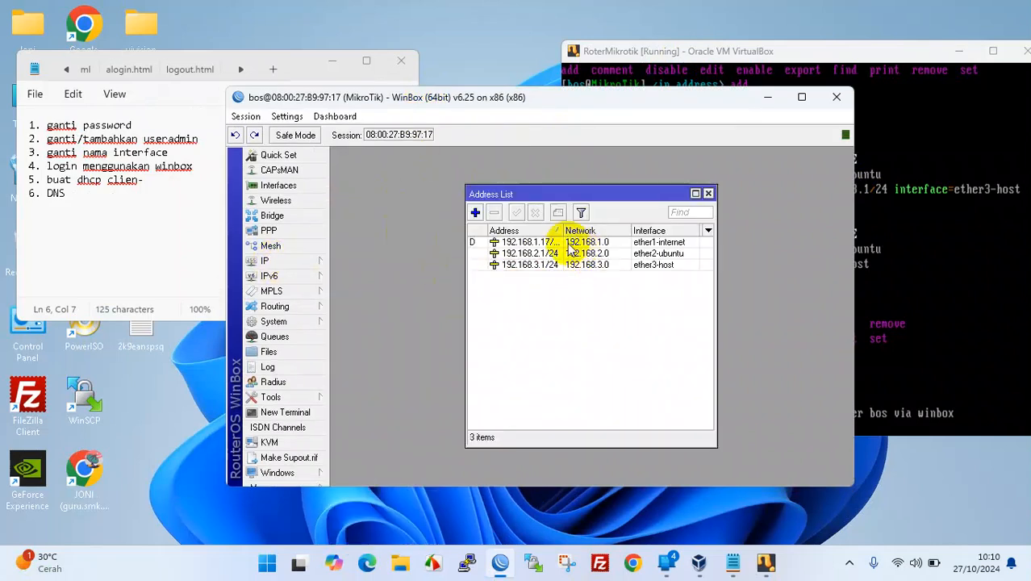
drag(564, 232, 594, 233)
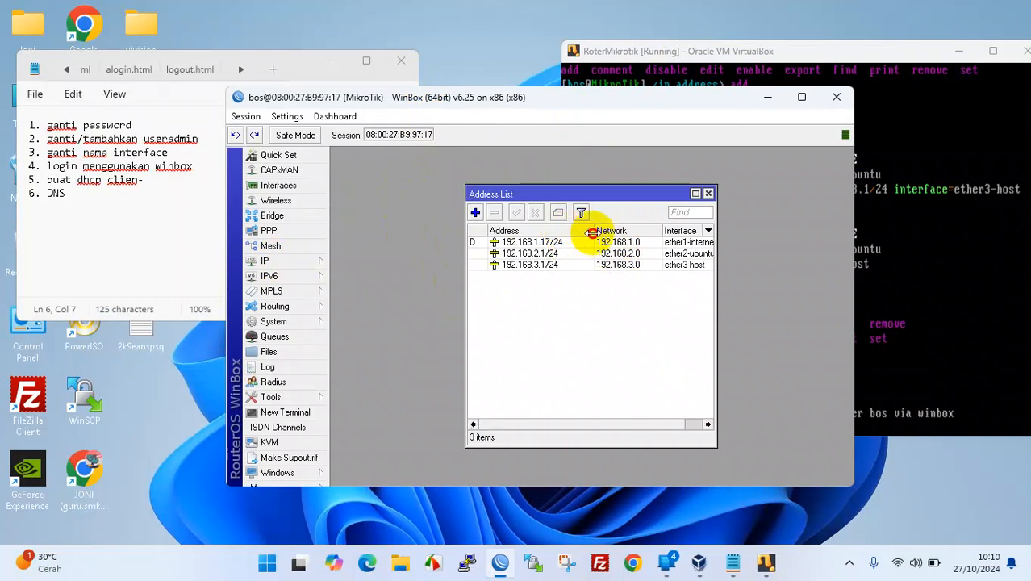
drag(718, 238, 772, 234)
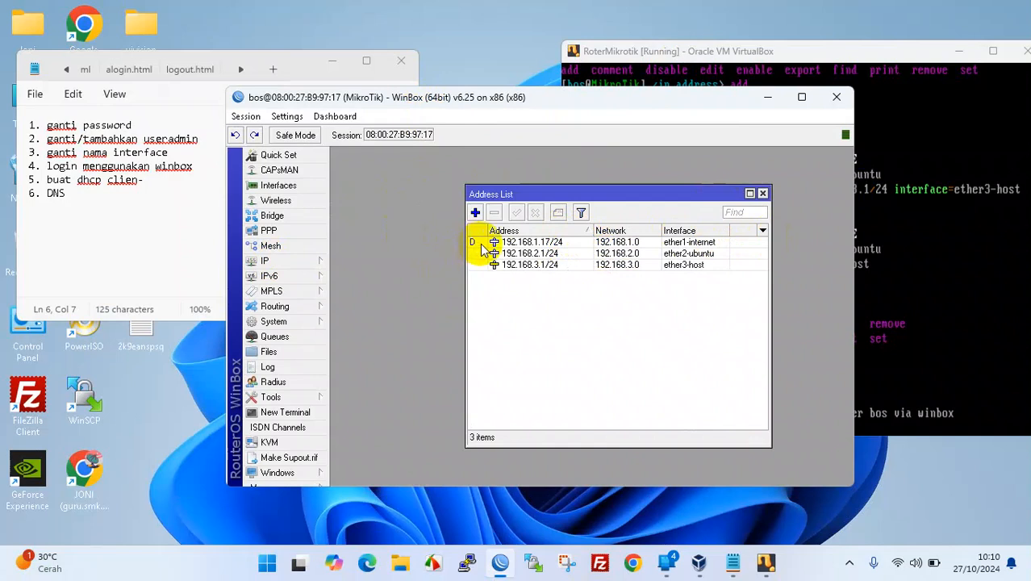
click(481, 243)
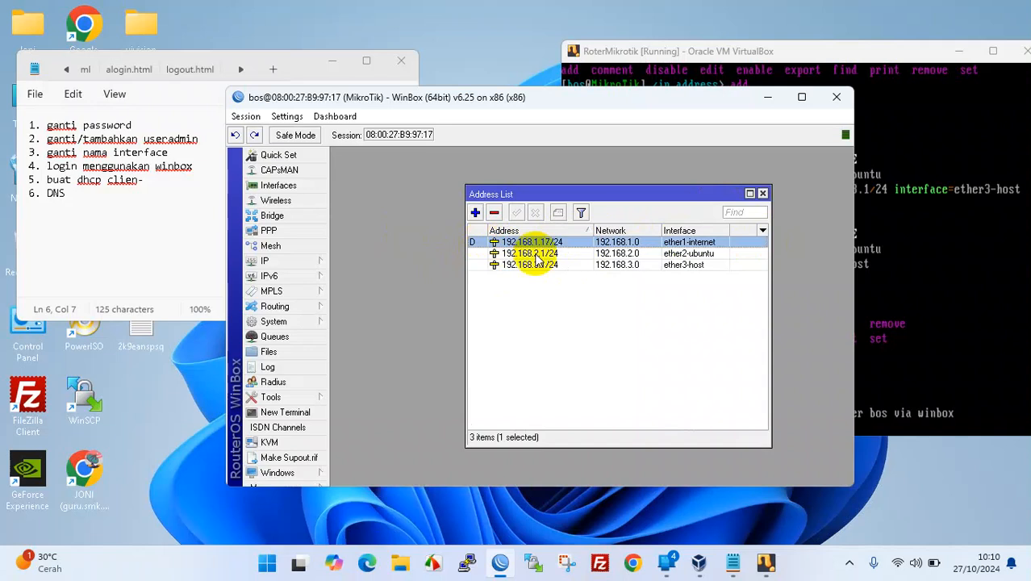
click(565, 254)
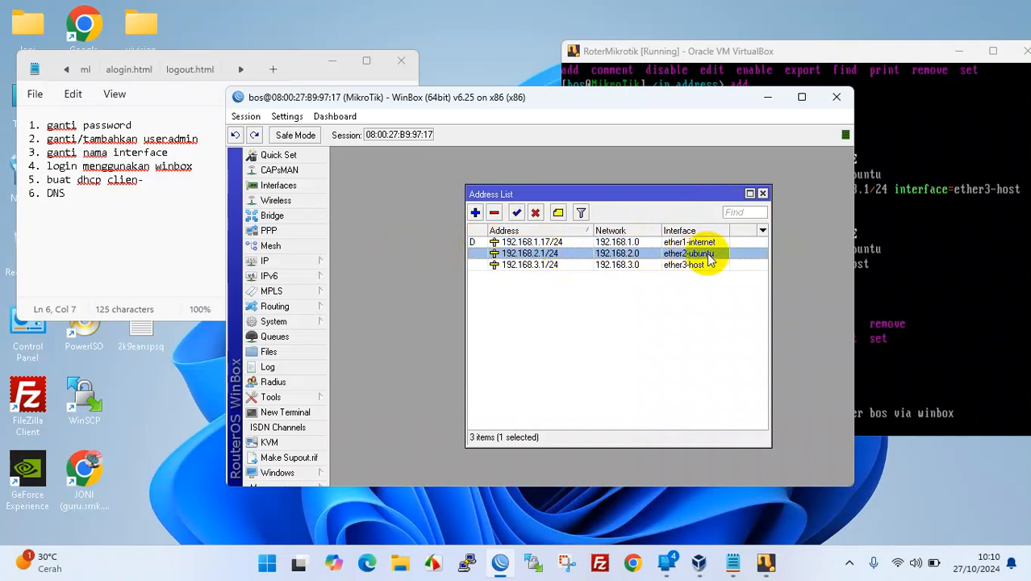
click(568, 268)
click(567, 253)
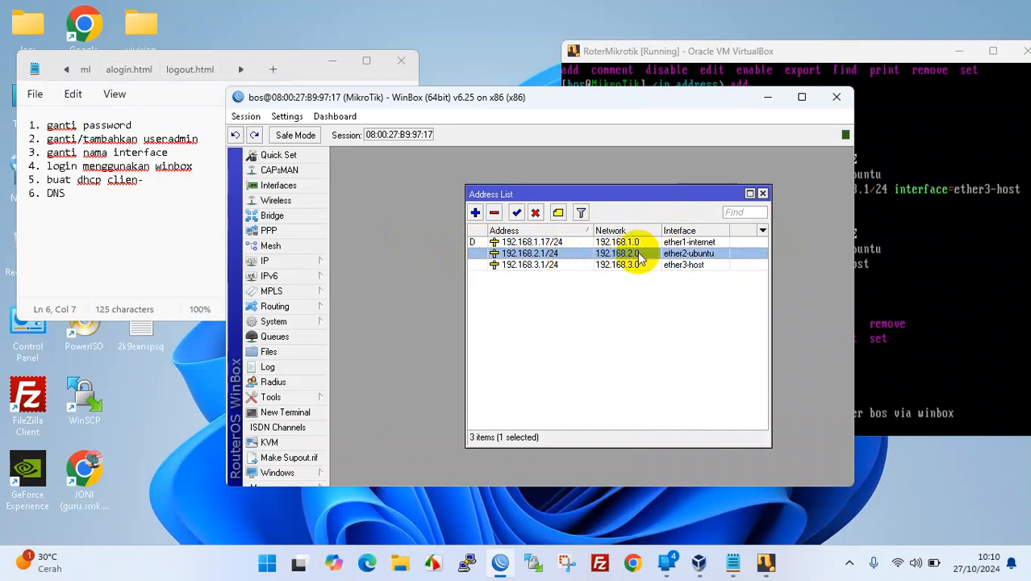
drag(655, 196, 704, 184)
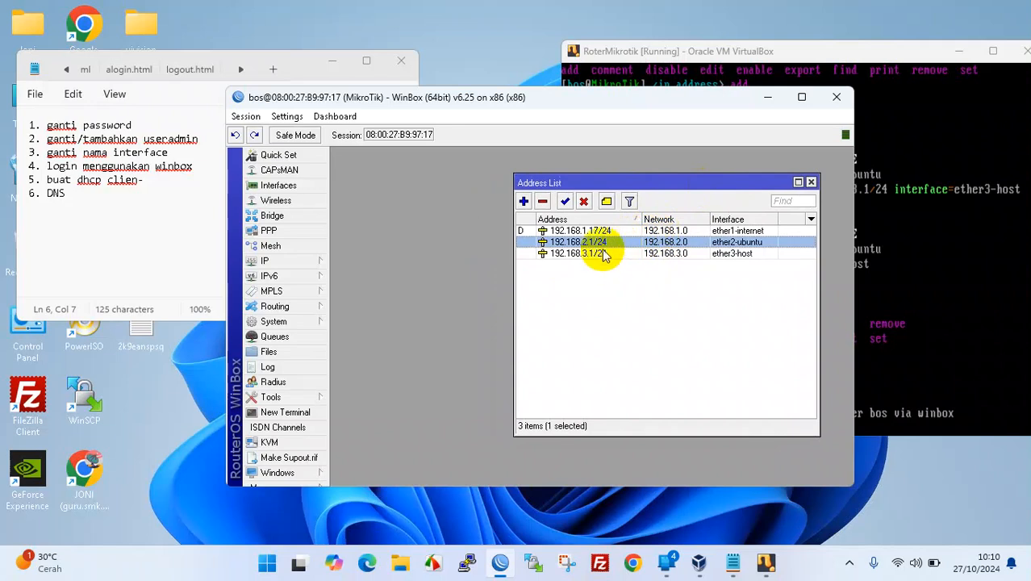
drag(529, 97, 637, 117)
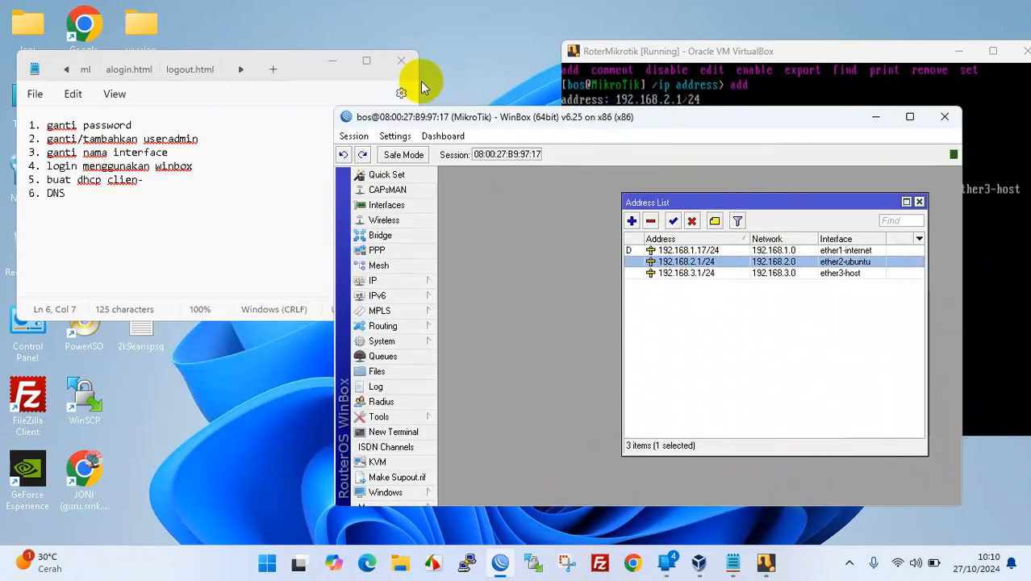
- Launch VirtualBox Manager, start the UBUNTU22.04-new VM, and minimize the Manager
click(332, 64)
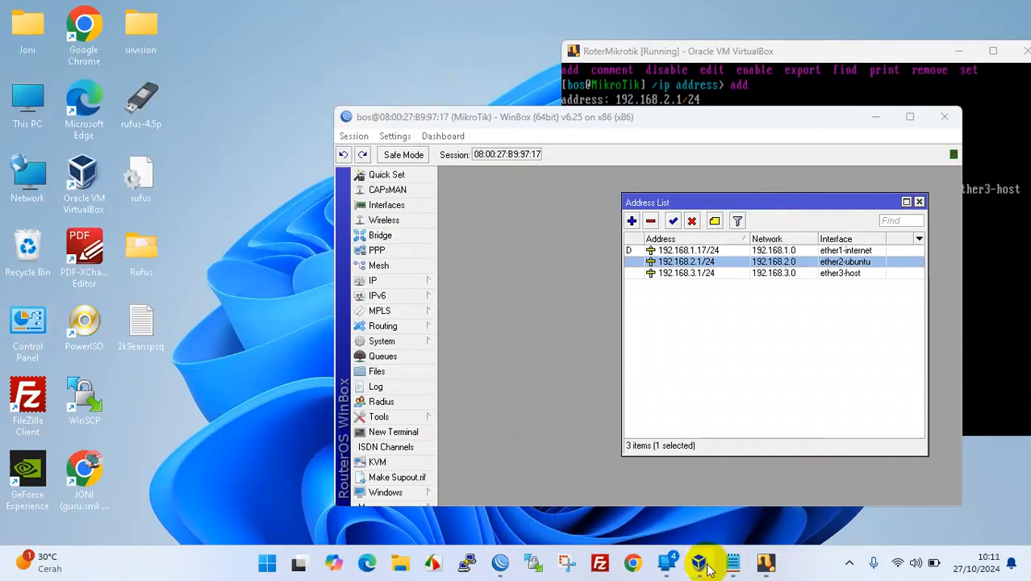
click(771, 567)
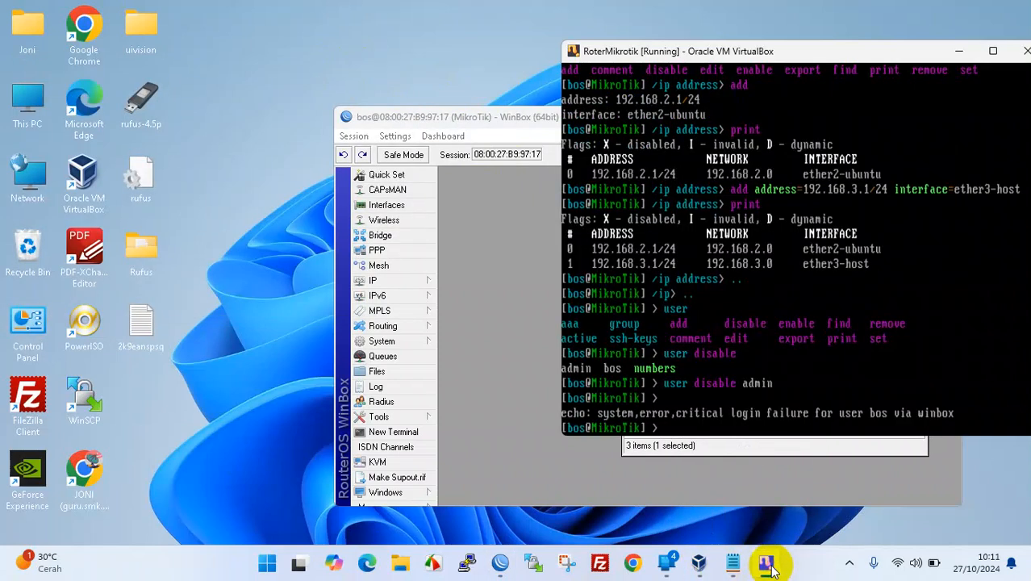
click(771, 567)
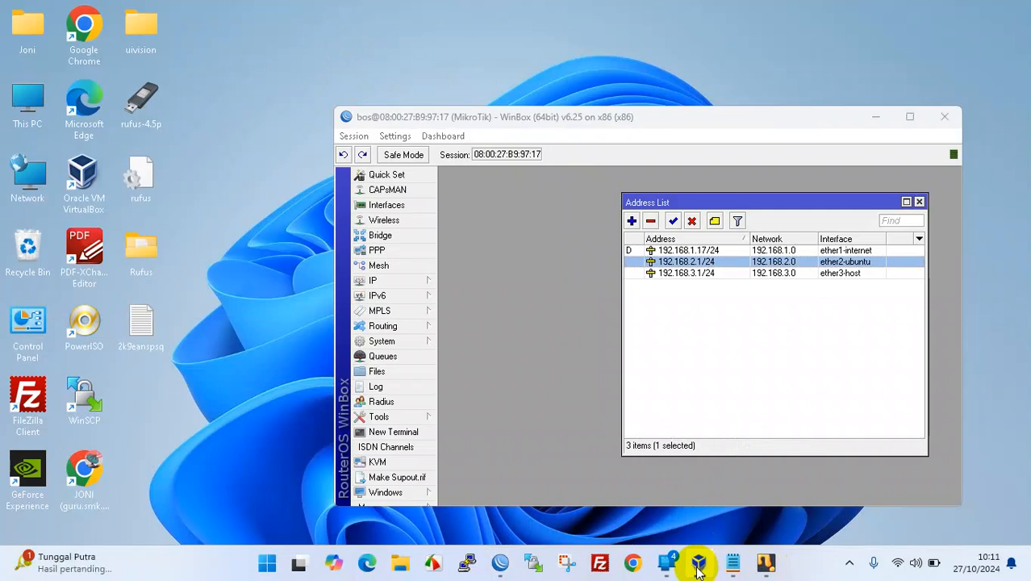
double_click(83, 167)
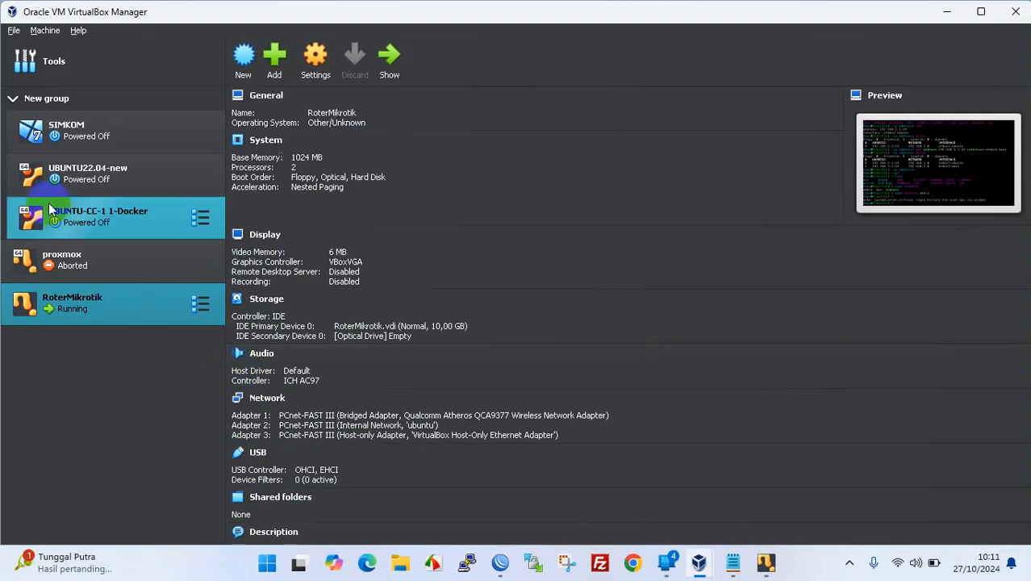
click(68, 179)
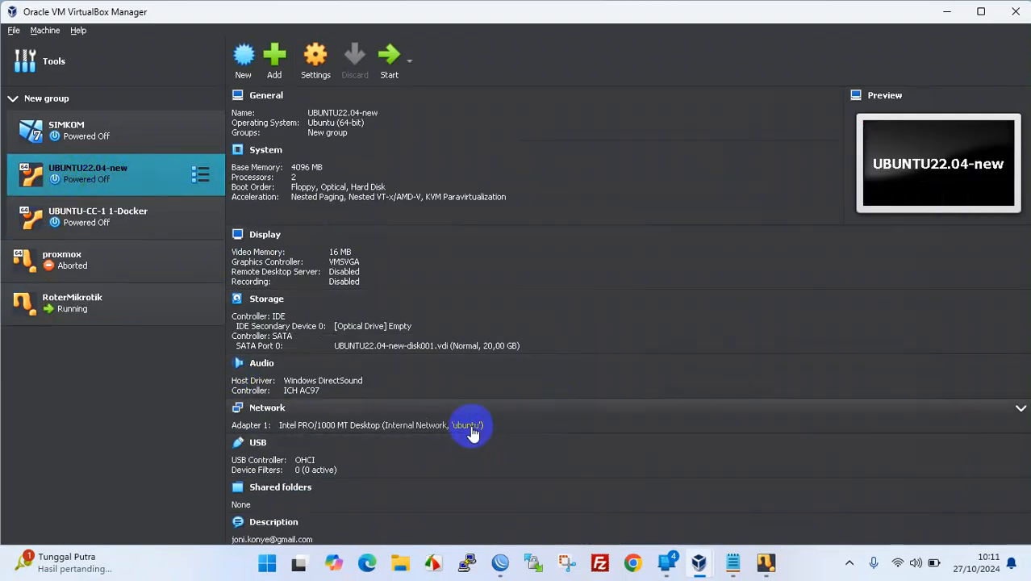
click(389, 56)
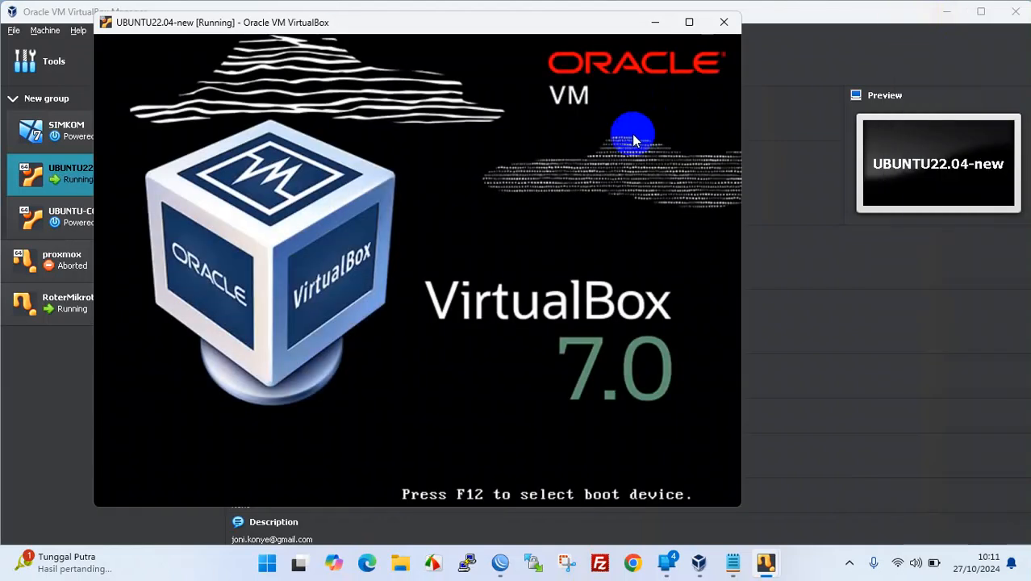
click(946, 12)
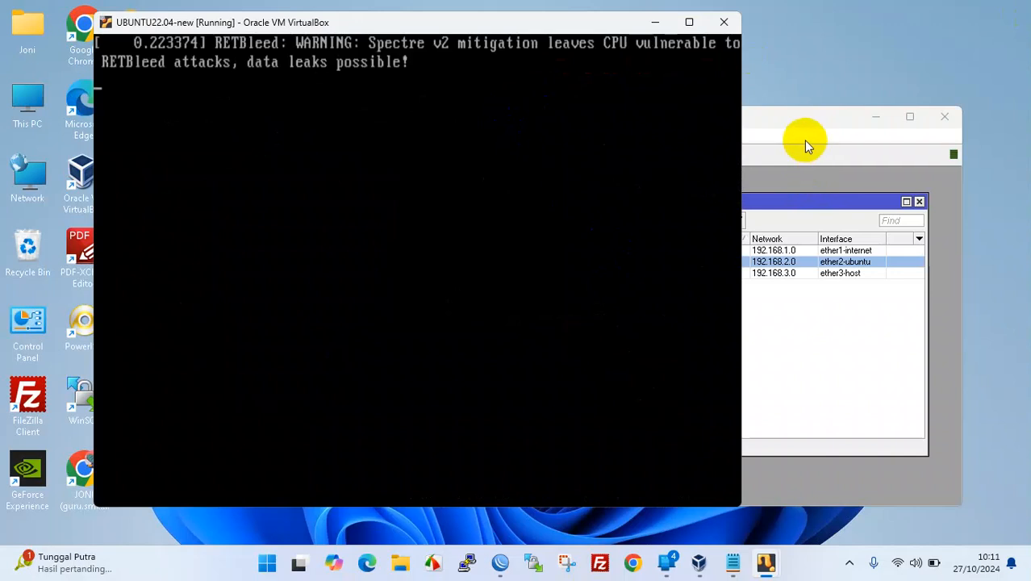
- Close VirtualBox Manager and rearrange the Ubuntu VM, router console and WinBox windows
drag(460, 21, 399, 33)
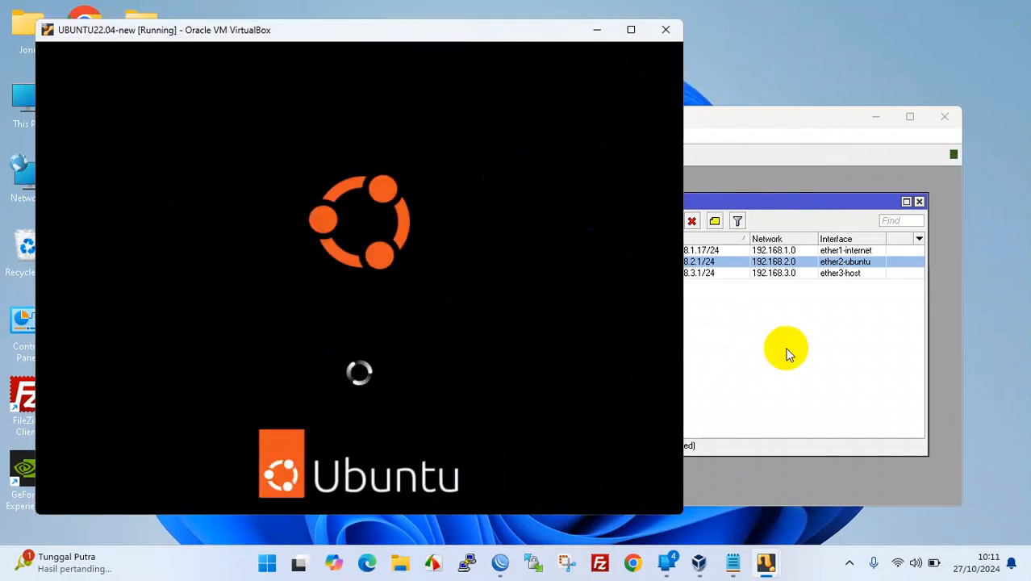
click(702, 562)
click(702, 562)
click(702, 562)
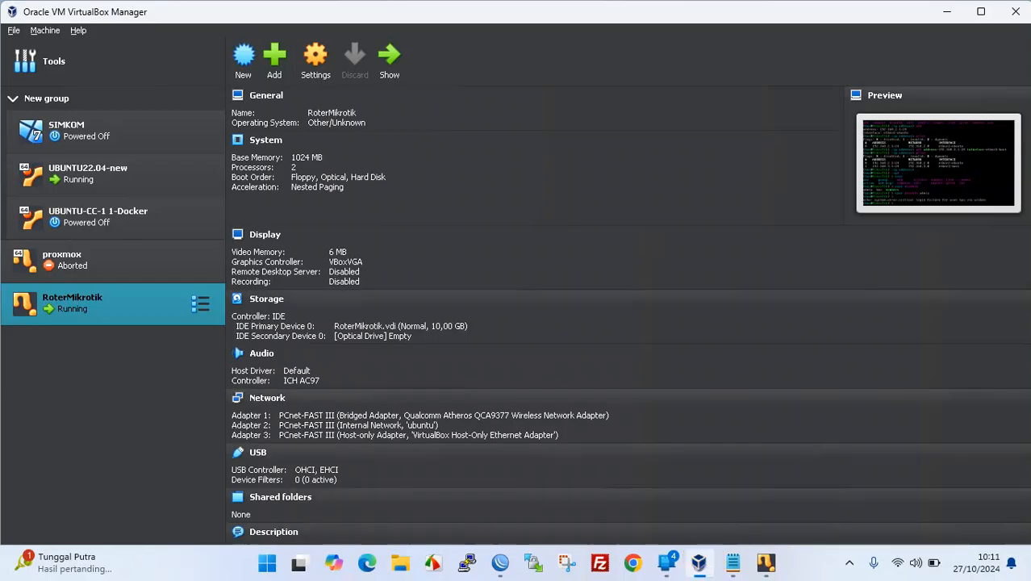
click(1015, 14)
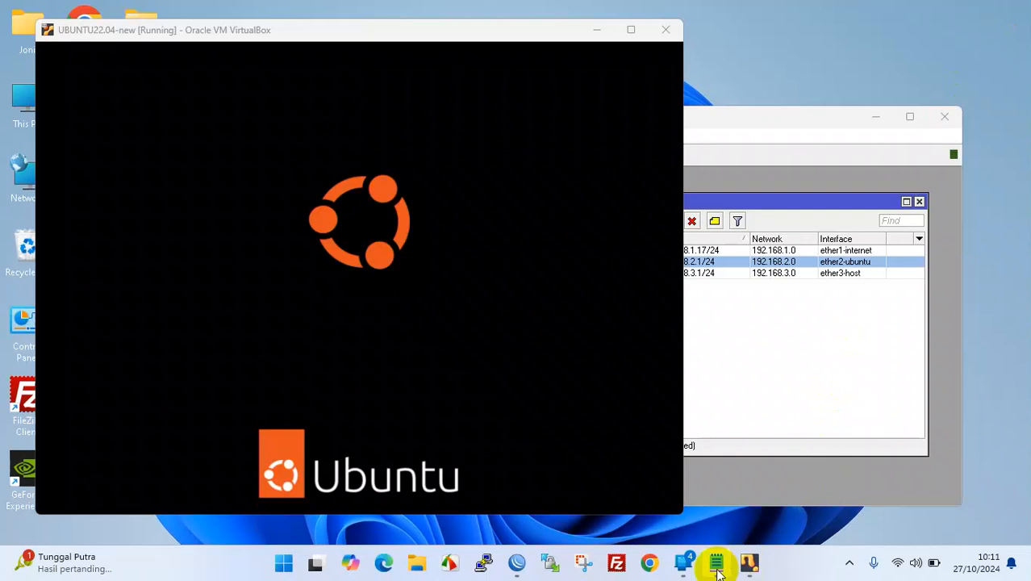
mouse_move(750, 563)
click(709, 495)
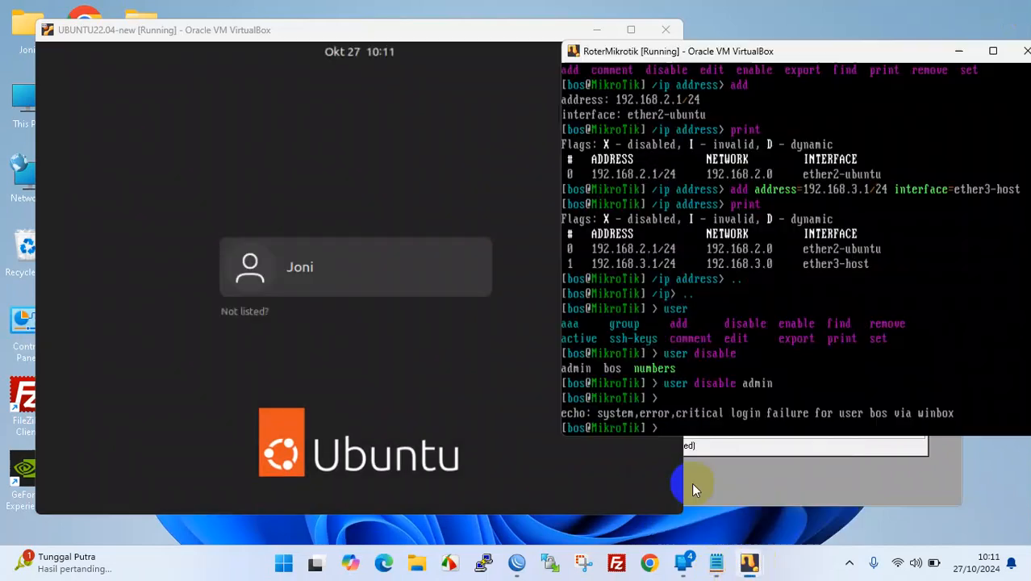
drag(652, 393, 732, 196)
click(835, 51)
drag(835, 52, 803, 34)
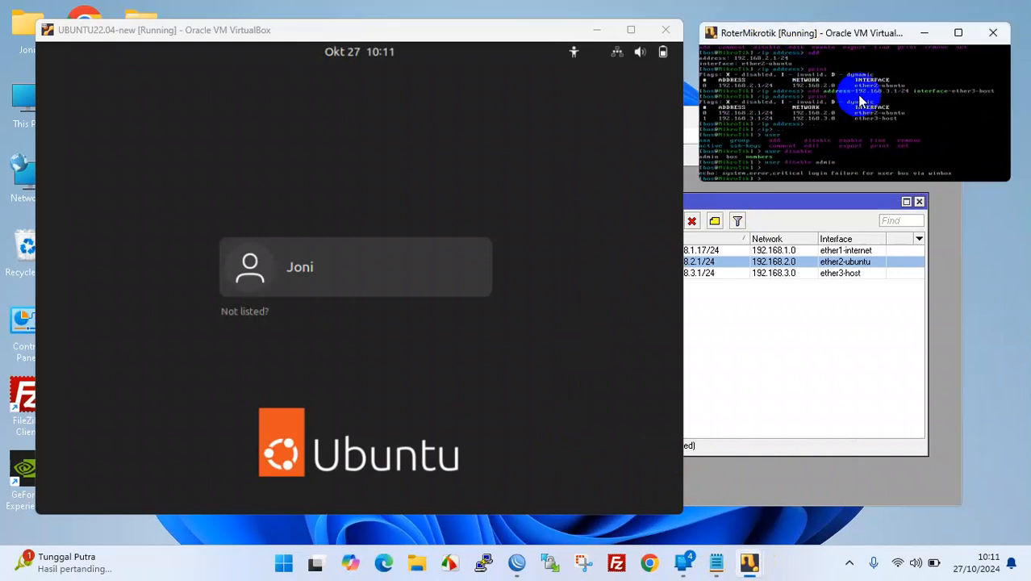
click(832, 335)
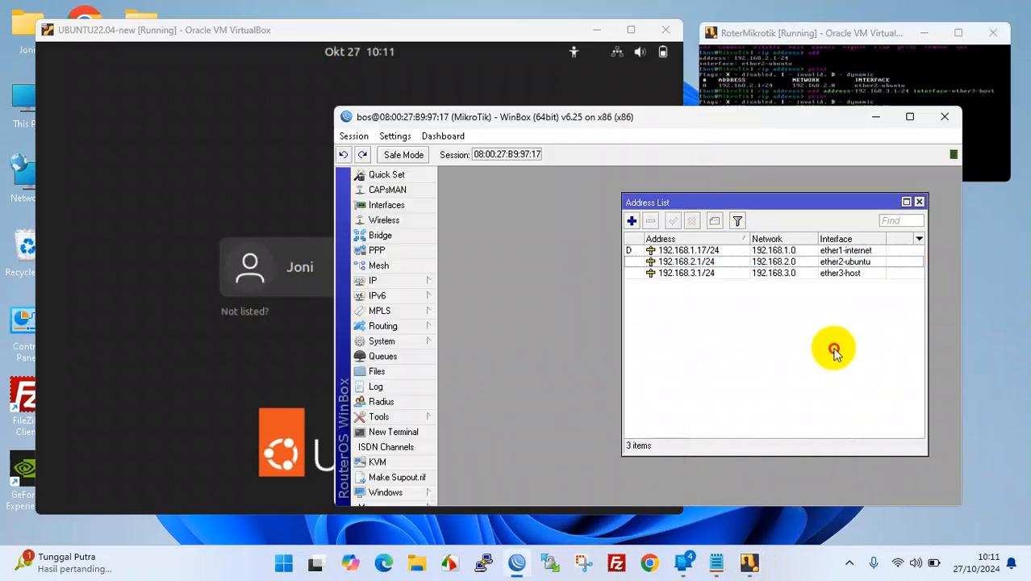
drag(690, 121, 697, 148)
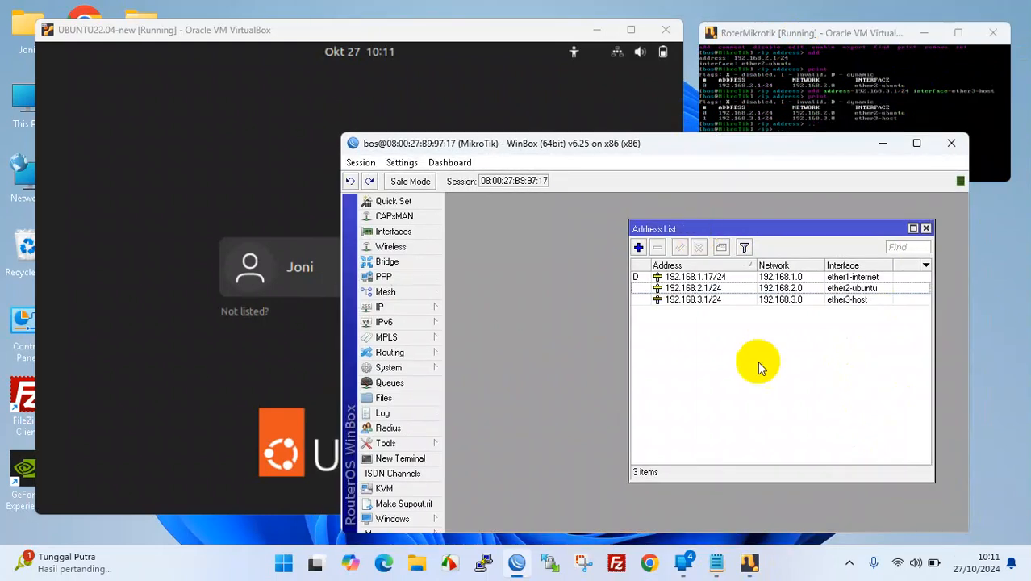
- Log in to Ubuntu with the account password and place the WinBox address list beside it
click(272, 285)
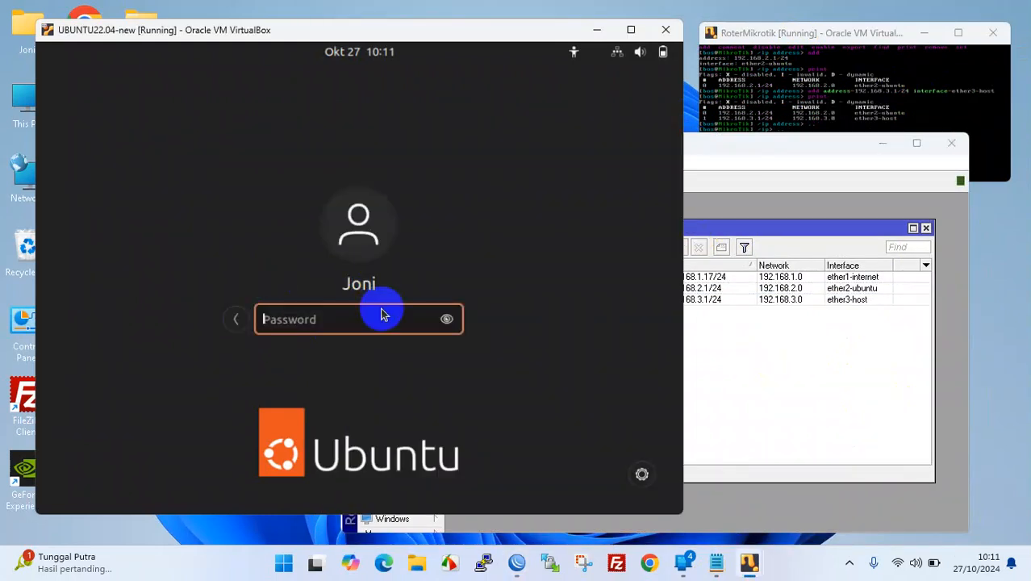
text(••)
key(Return)
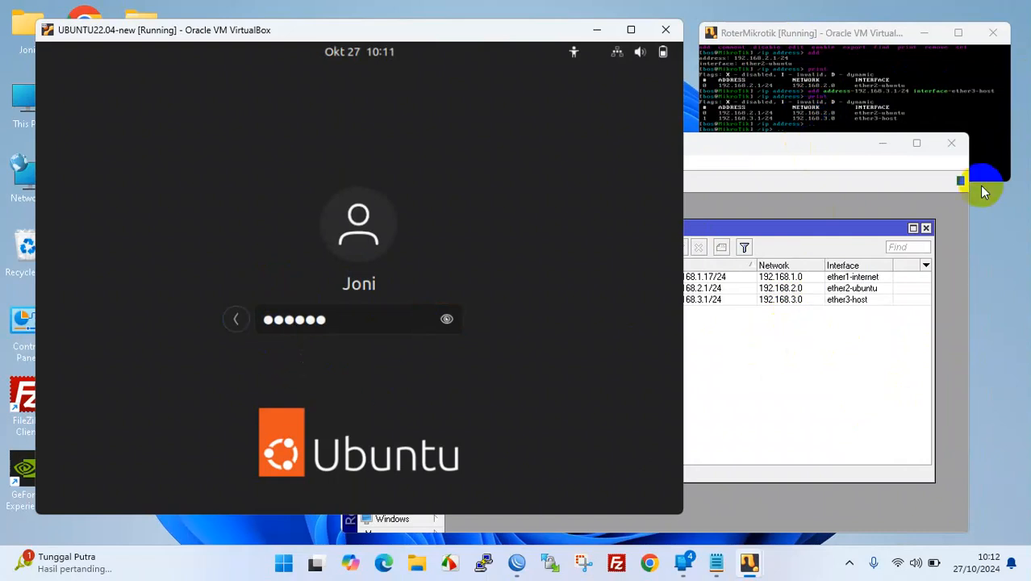
drag(787, 153, 819, 168)
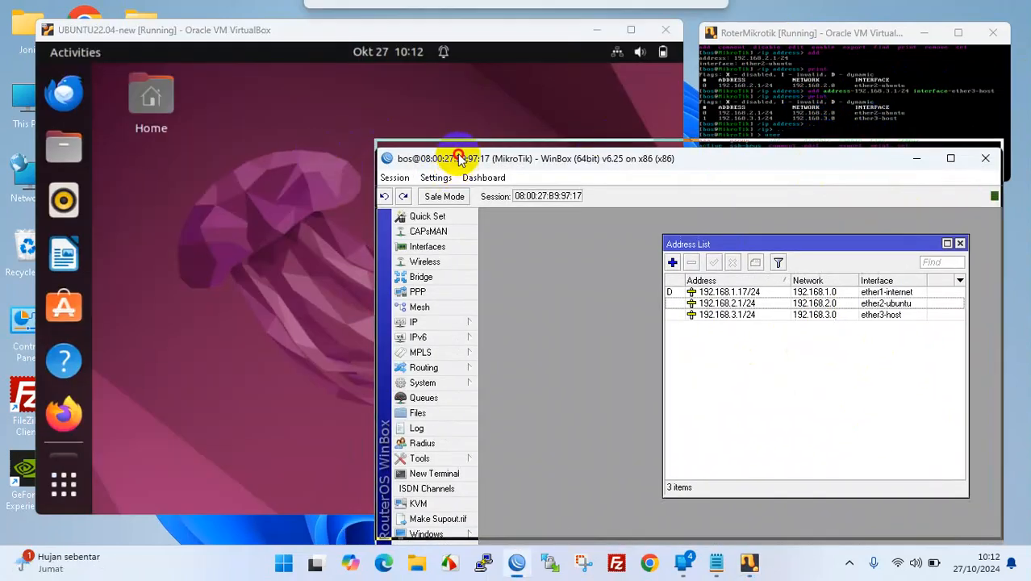
drag(460, 157, 460, 129)
click(286, 176)
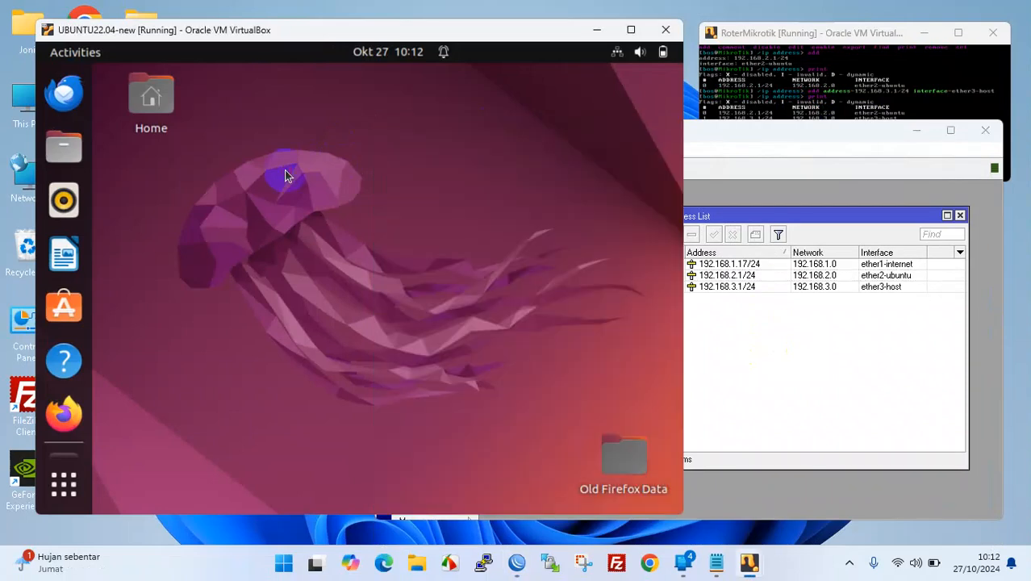
click(617, 53)
click(509, 127)
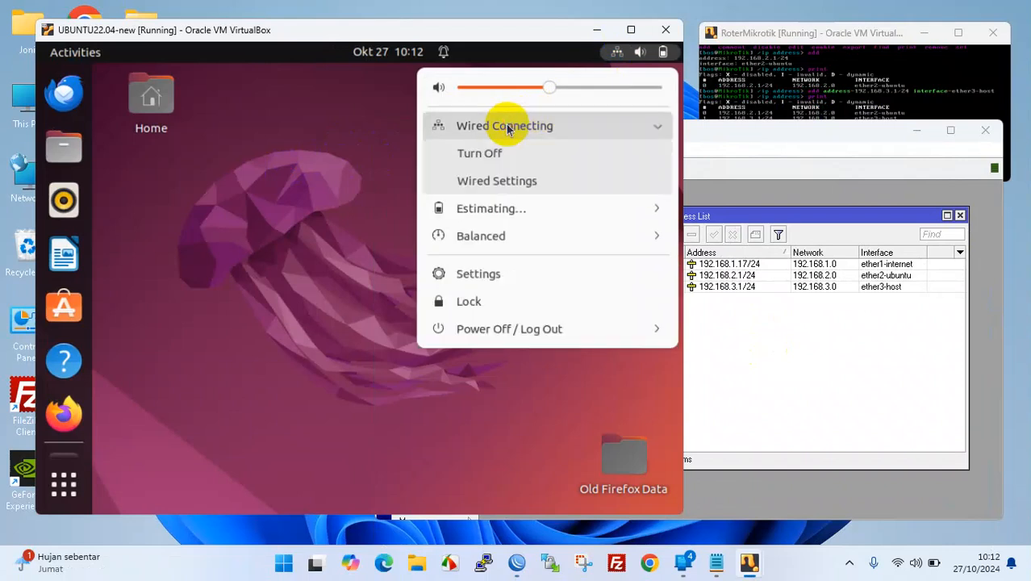
click(492, 181)
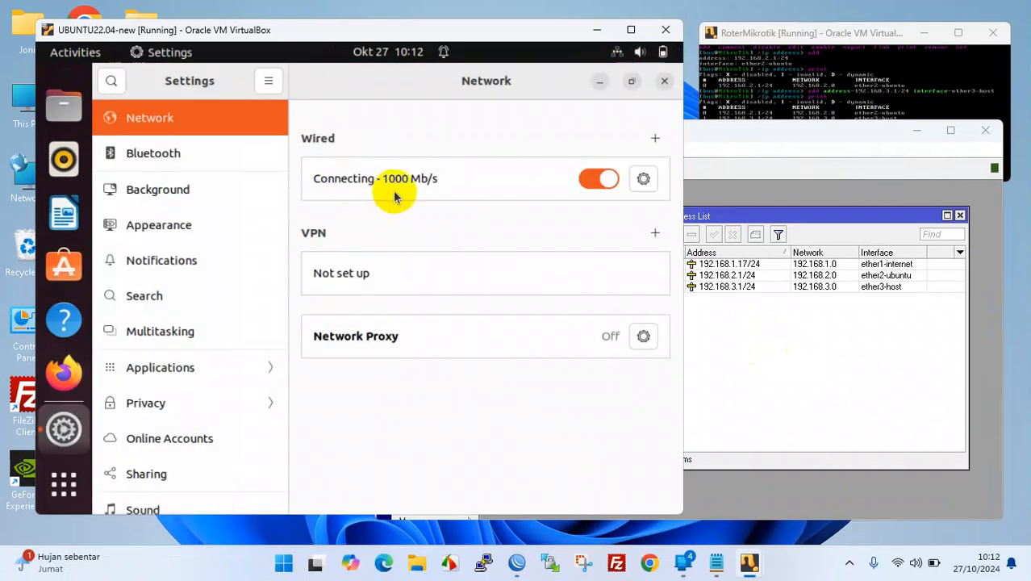
click(645, 180)
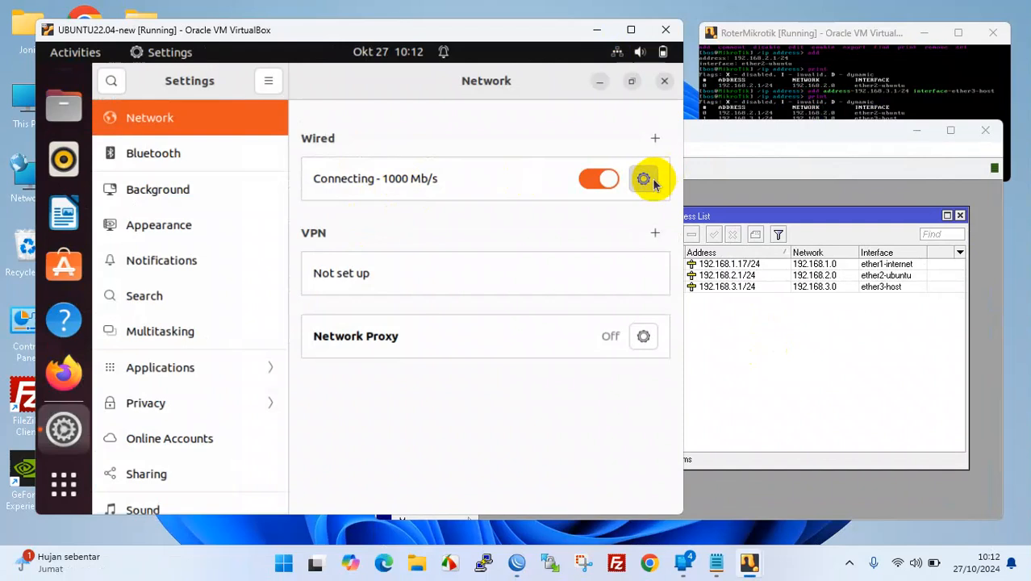
click(270, 192)
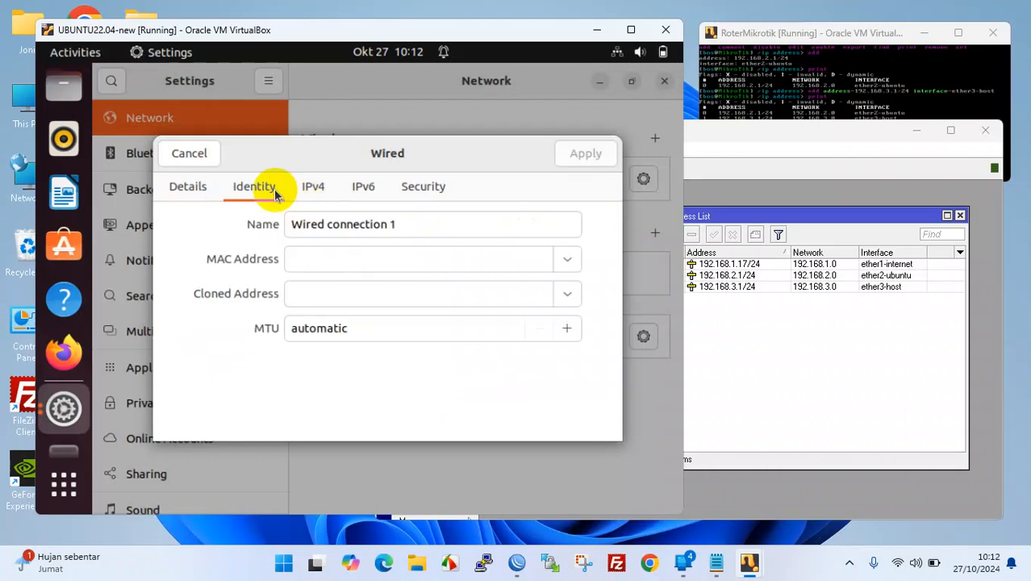
click(319, 192)
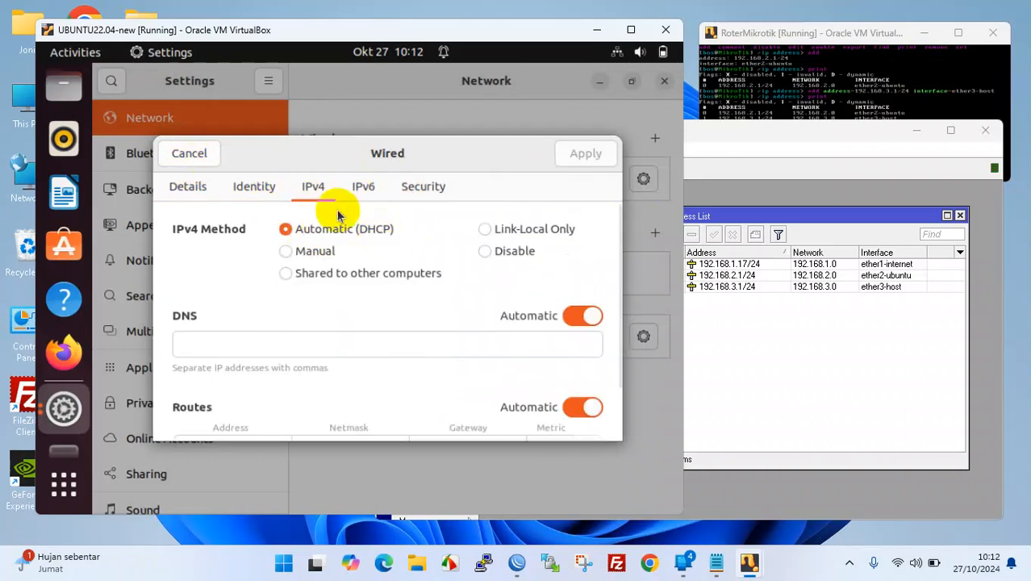
click(204, 155)
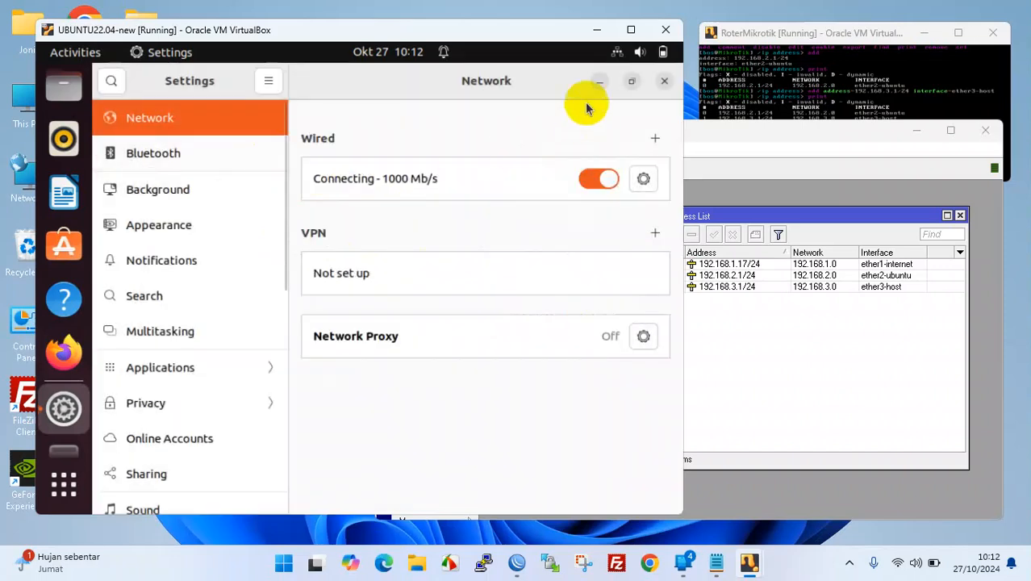
click(664, 80)
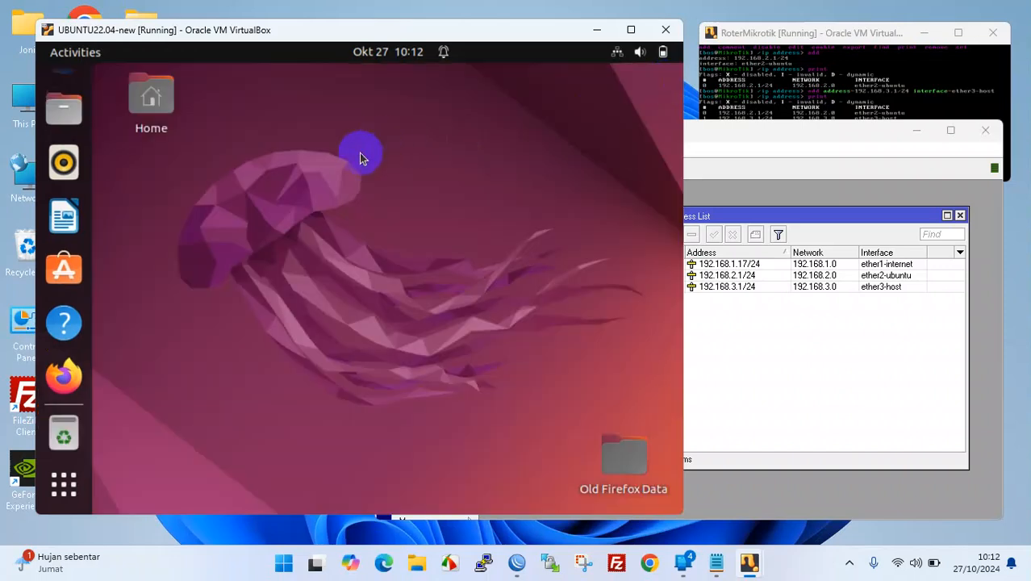
- Launch Terminal from the Ubuntu application search and run ip a
click(66, 492)
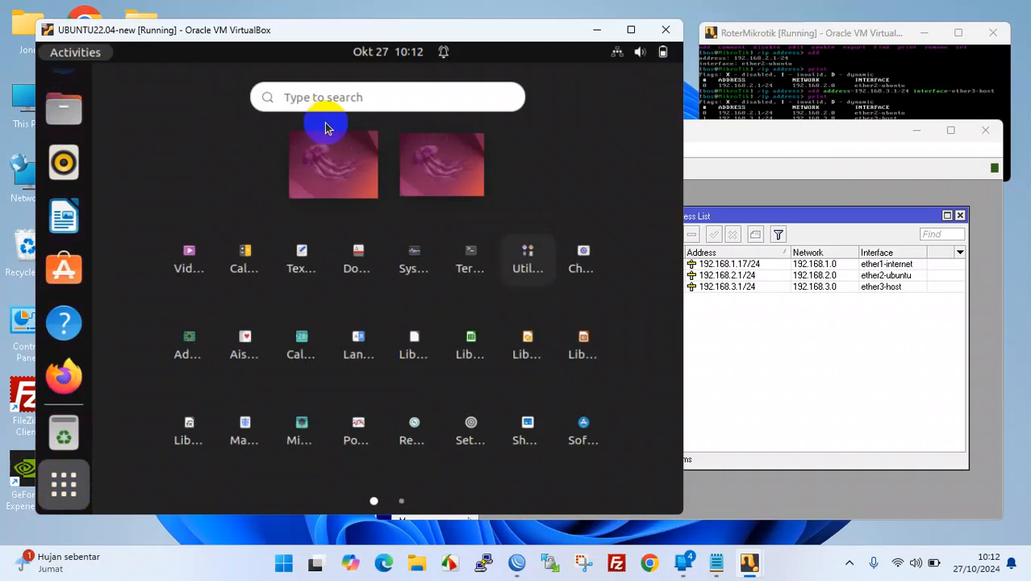
click(339, 97)
text(ter)
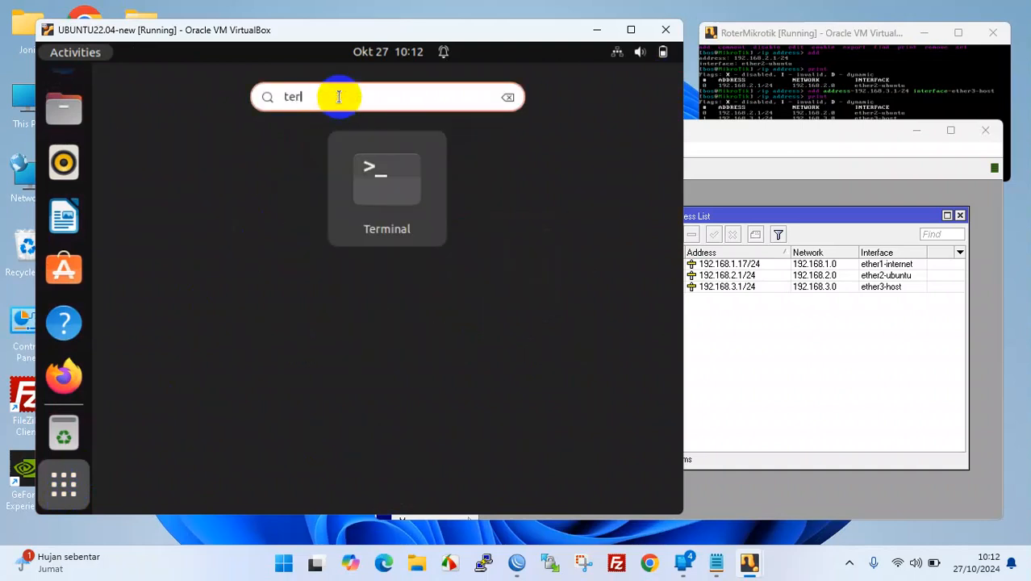
click(426, 208)
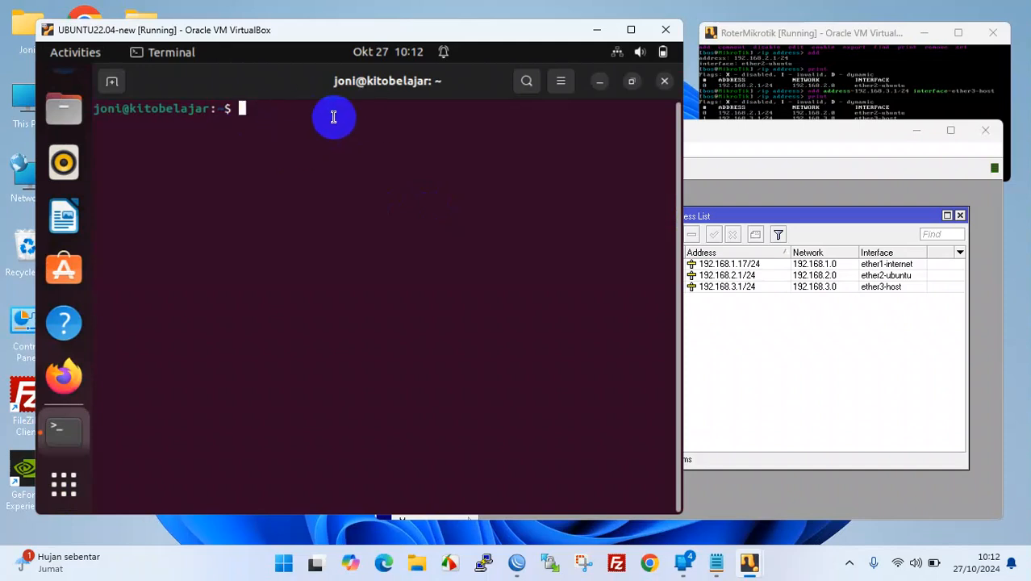
text(ip a)
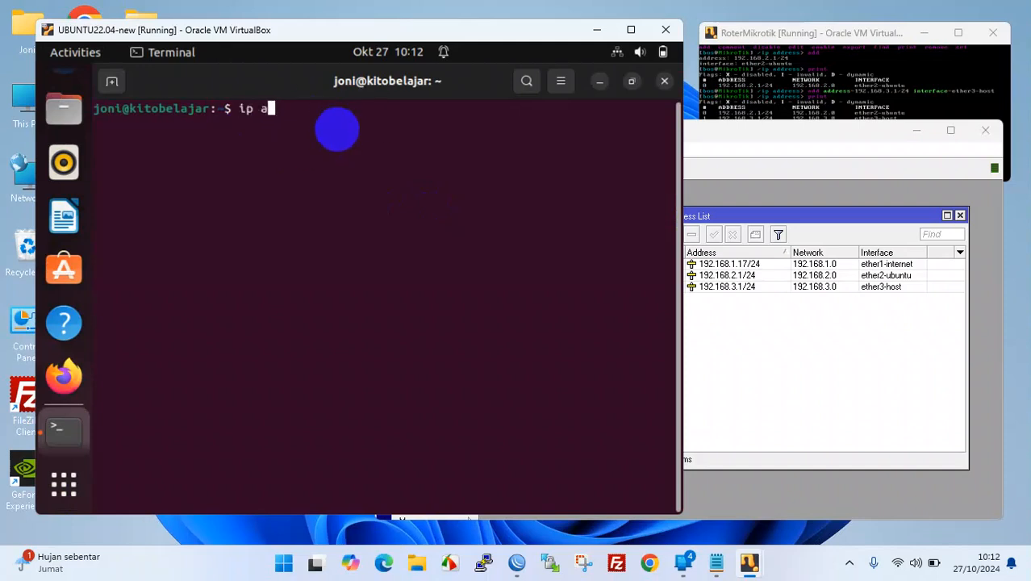
key(Return)
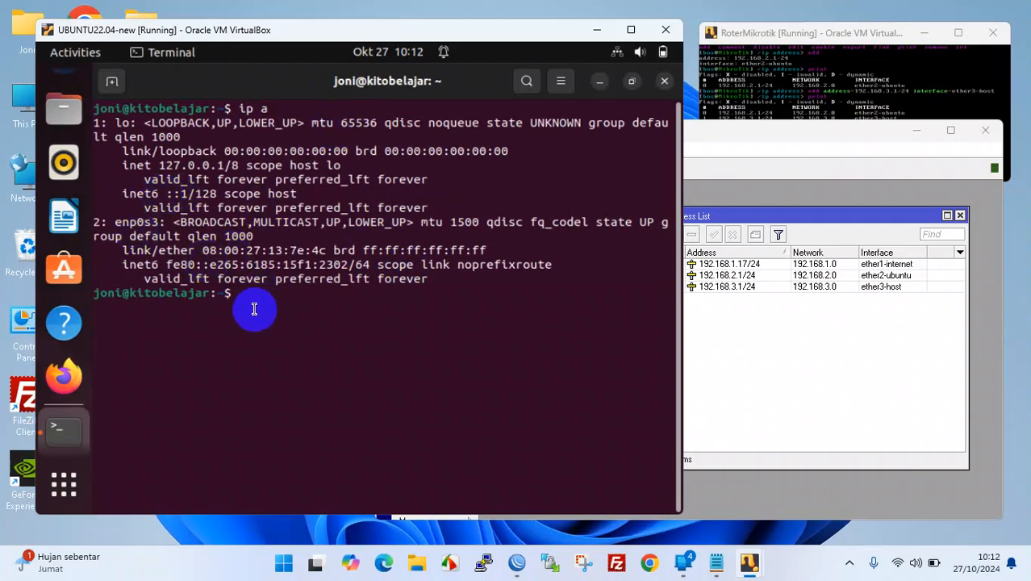
- Select the 192.168.2.1/24 entry in WinBox's address list and position it beside the terminal
click(794, 340)
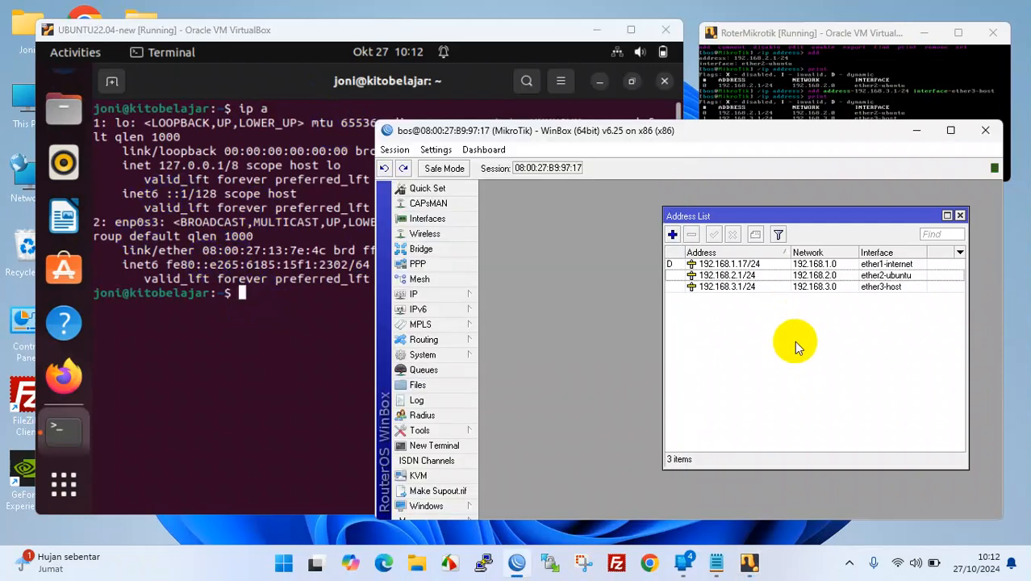
click(727, 275)
click(320, 323)
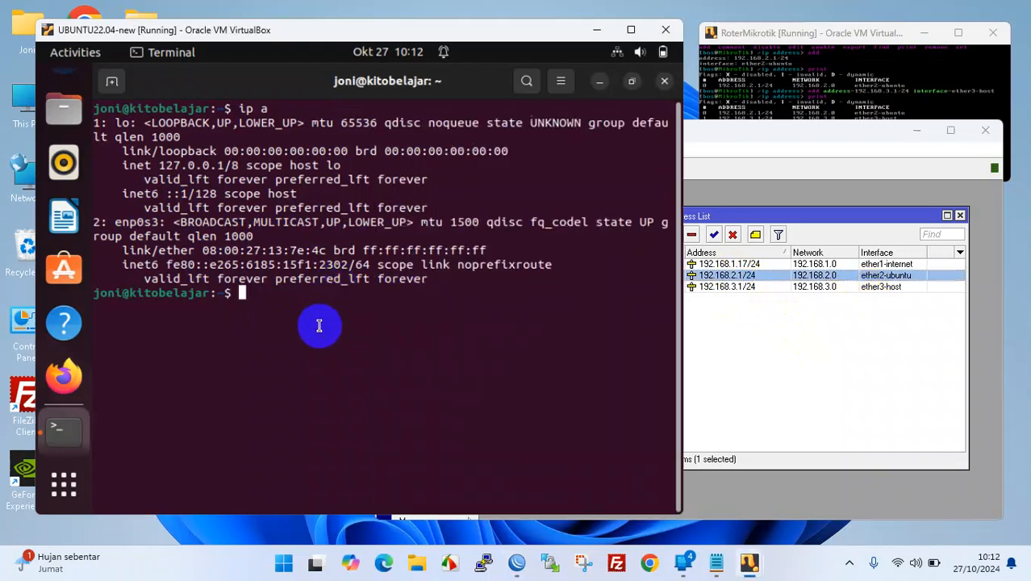
click(767, 275)
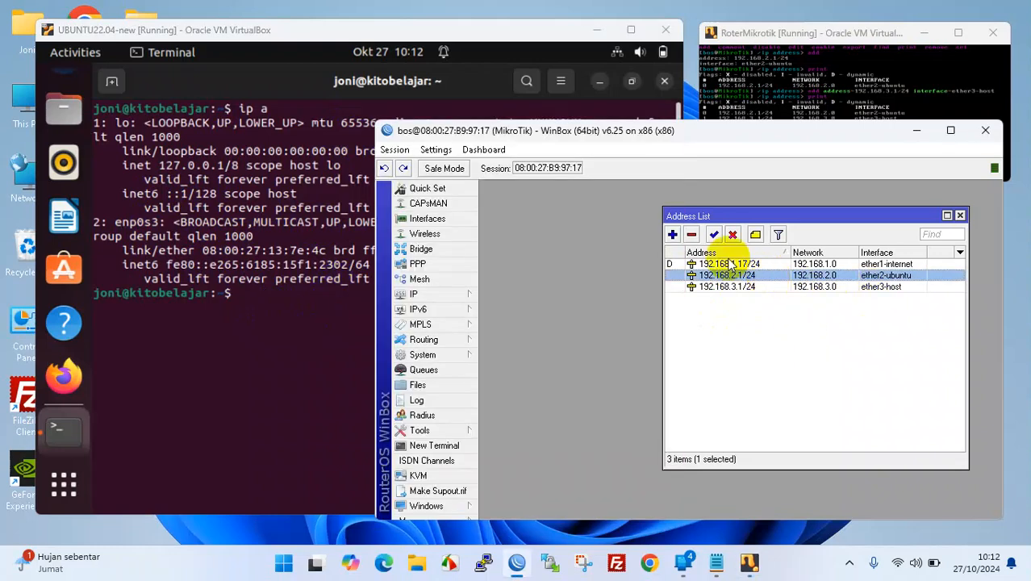
click(634, 129)
drag(635, 129, 631, 121)
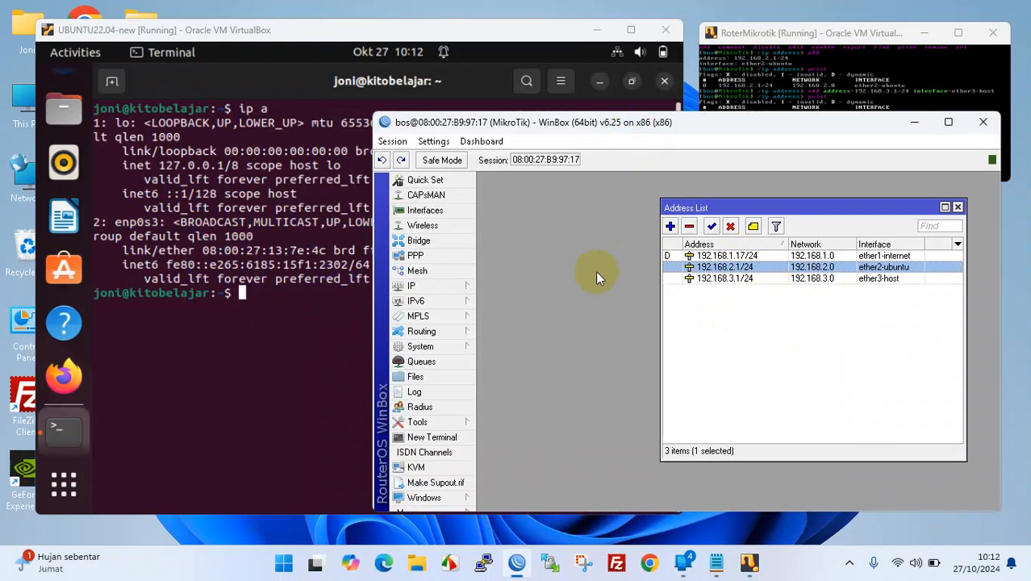
- Start DHCP Setup on ether2-ubuntu, accepting address space 192.168.2.0/24 and gateway 192.168.2.1
click(434, 285)
click(510, 278)
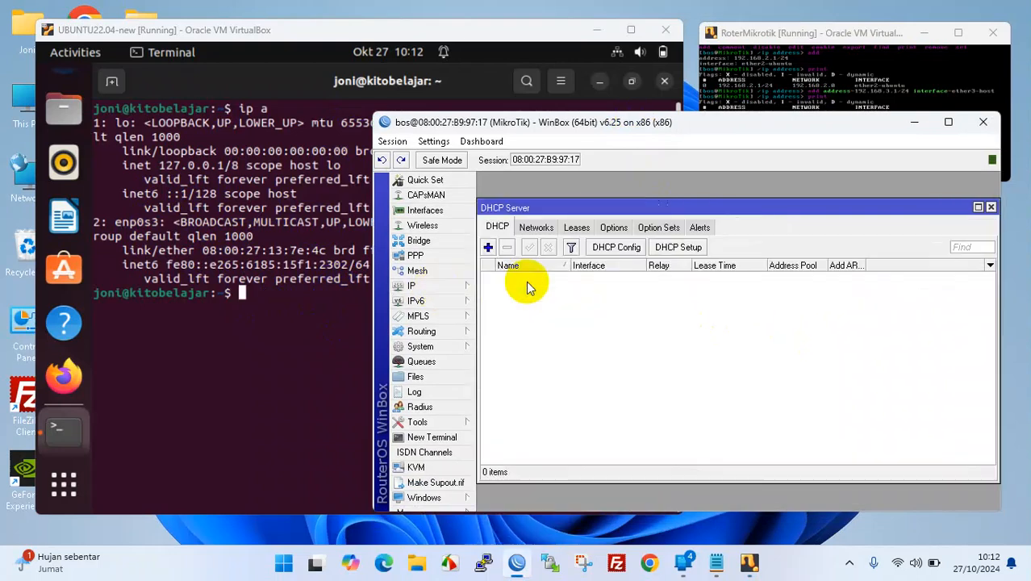
drag(632, 207, 636, 202)
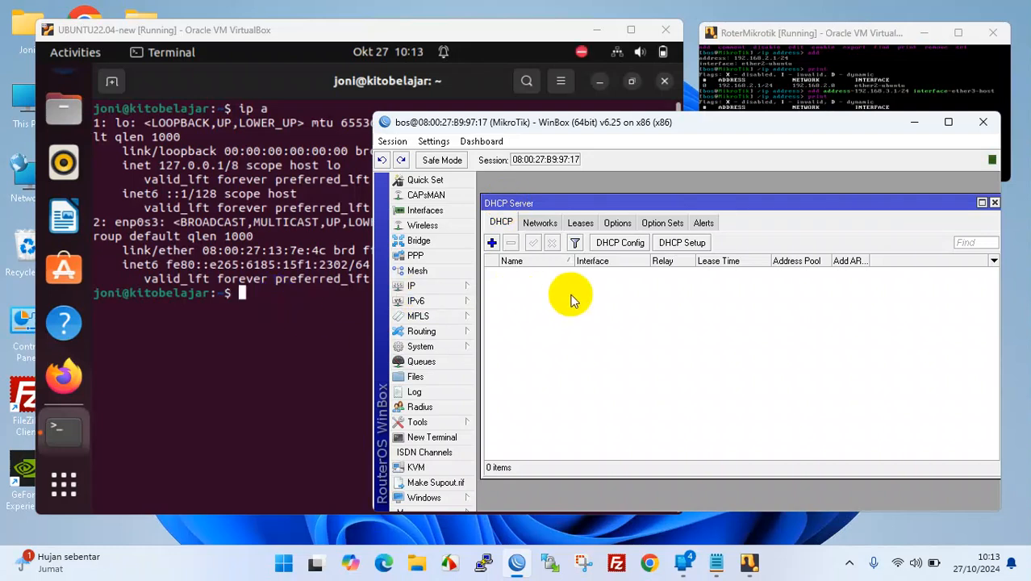
click(692, 247)
drag(726, 302, 586, 284)
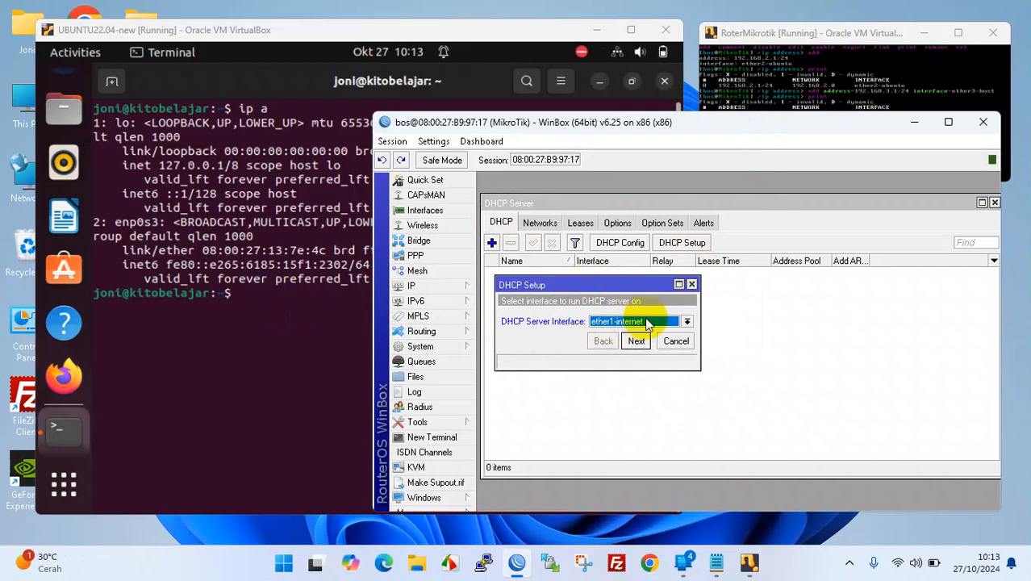
click(687, 321)
click(616, 343)
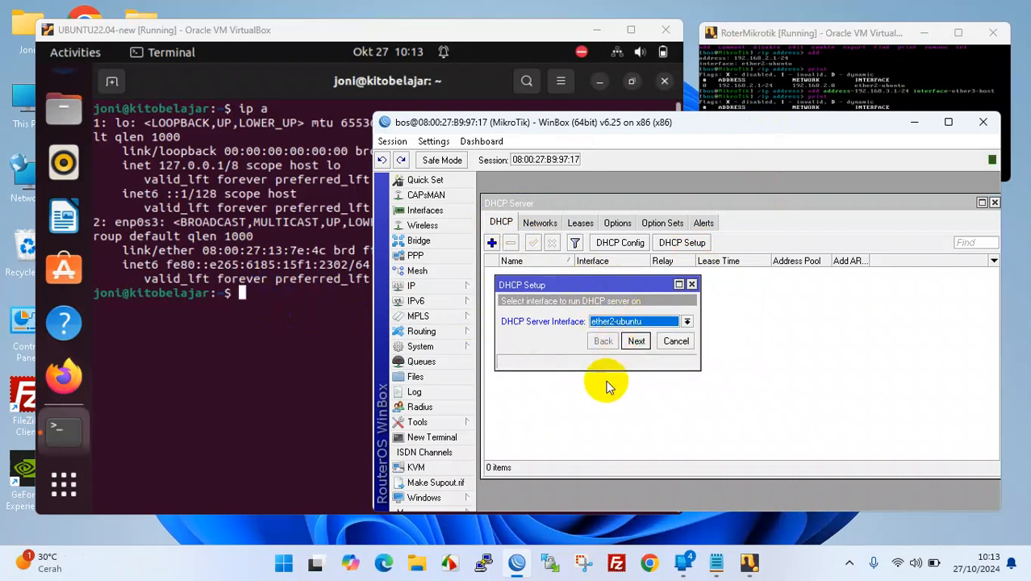
click(639, 341)
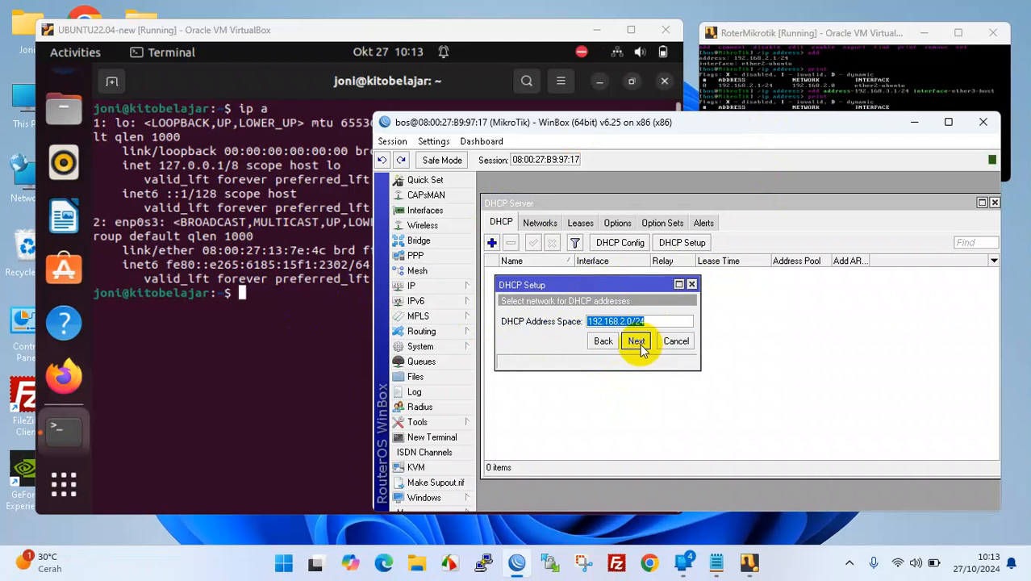
click(636, 341)
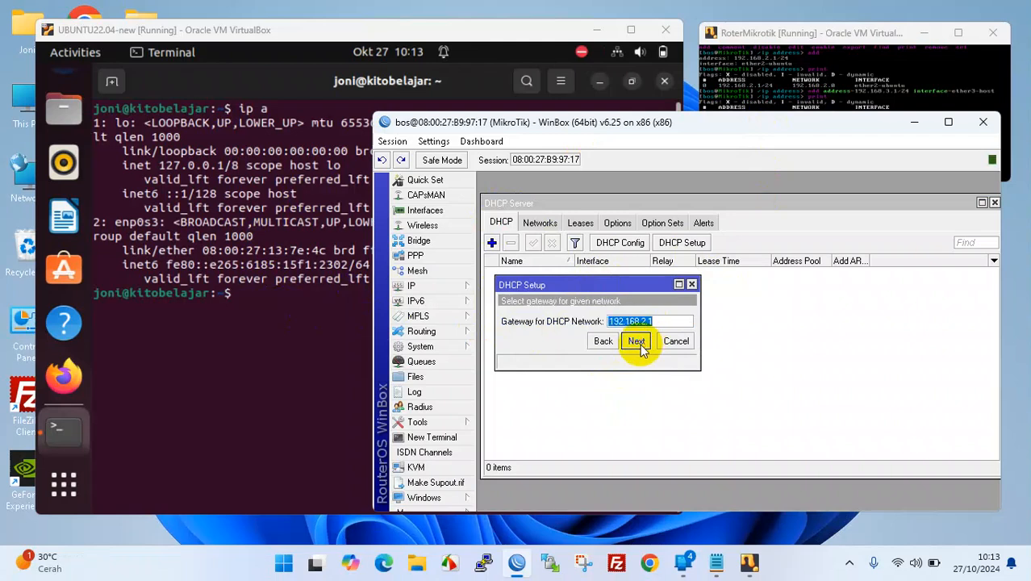
click(637, 342)
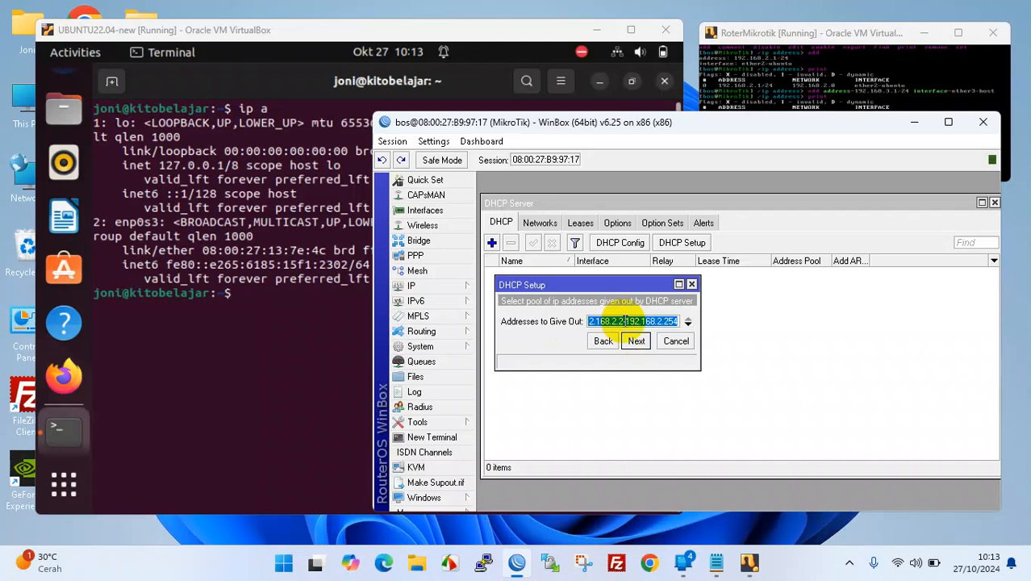
- Shorten the DHCP address pool so it ends at 192.168.2.10
click(628, 321)
key(End)
key(BackSpace)
key(BackSpace)
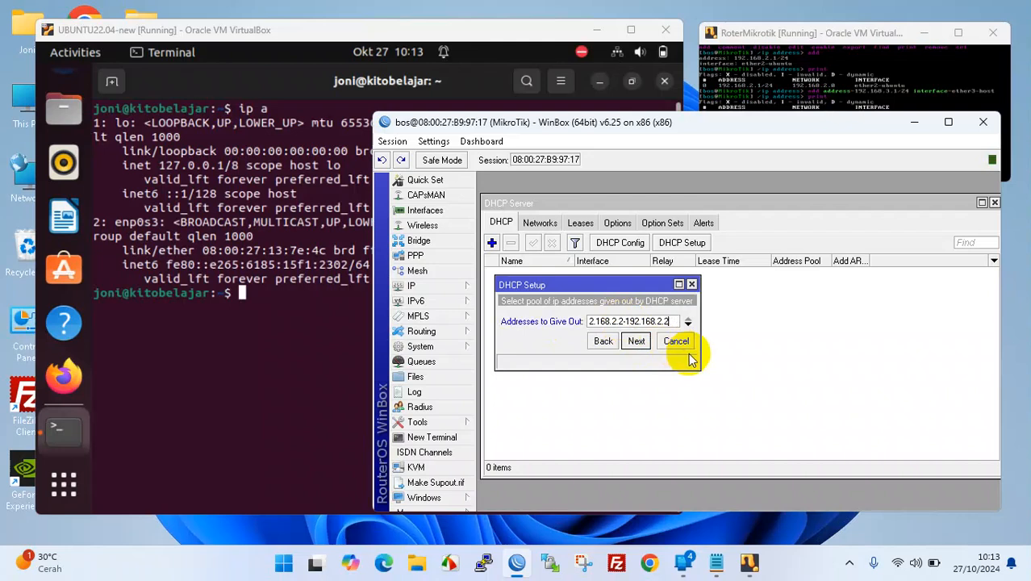
key(BackSpace)
text(10)
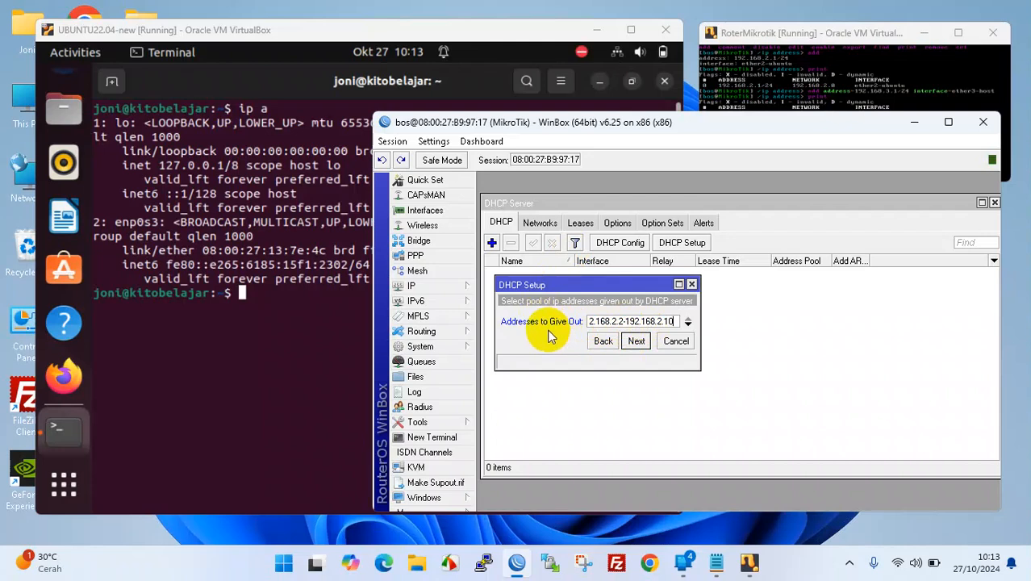
click(638, 342)
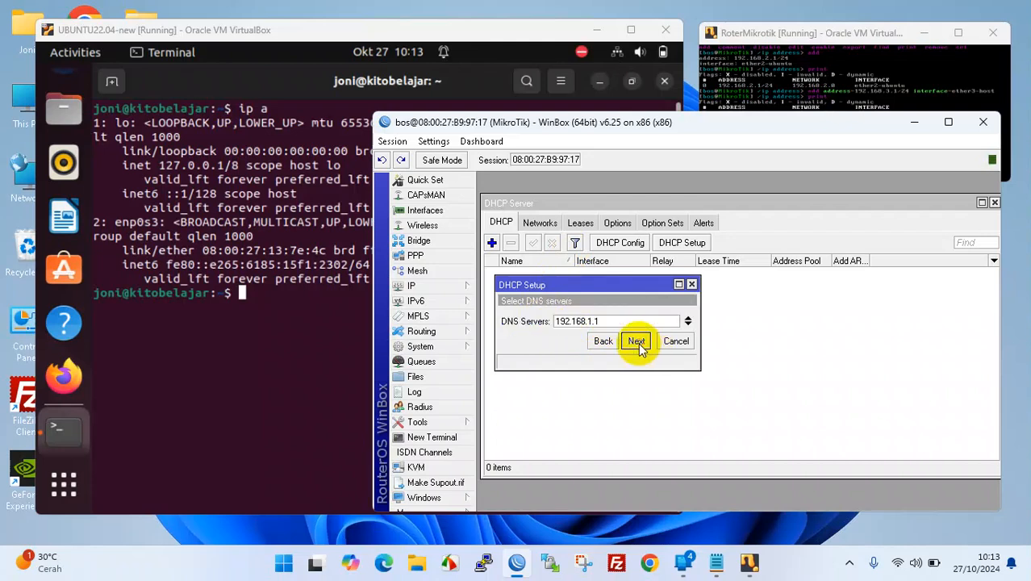
click(637, 341)
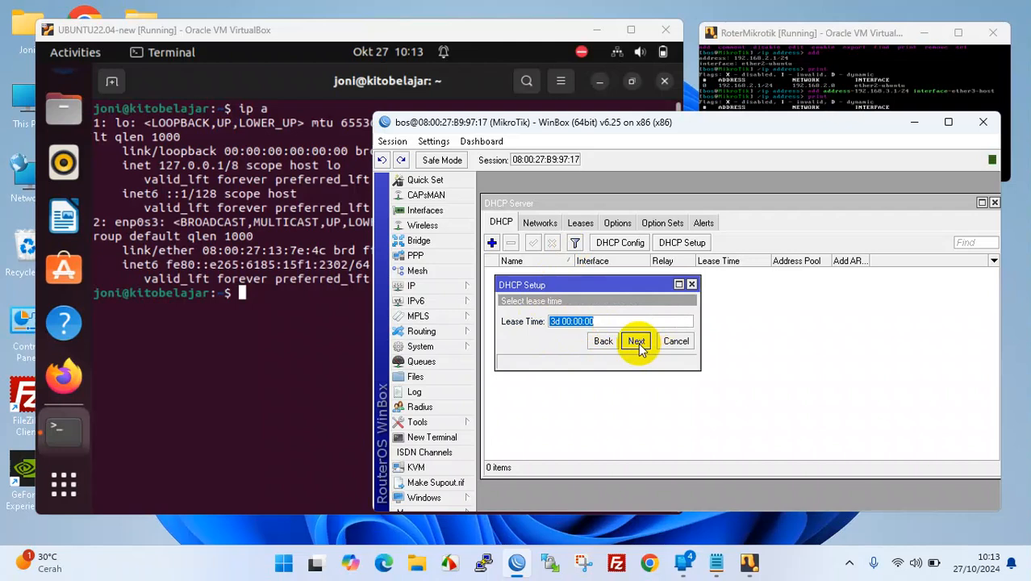
- Set the lease time to 1 day, finish setup, check the Leases tab, and close the window
click(554, 321)
key(BackSpace)
text(1)
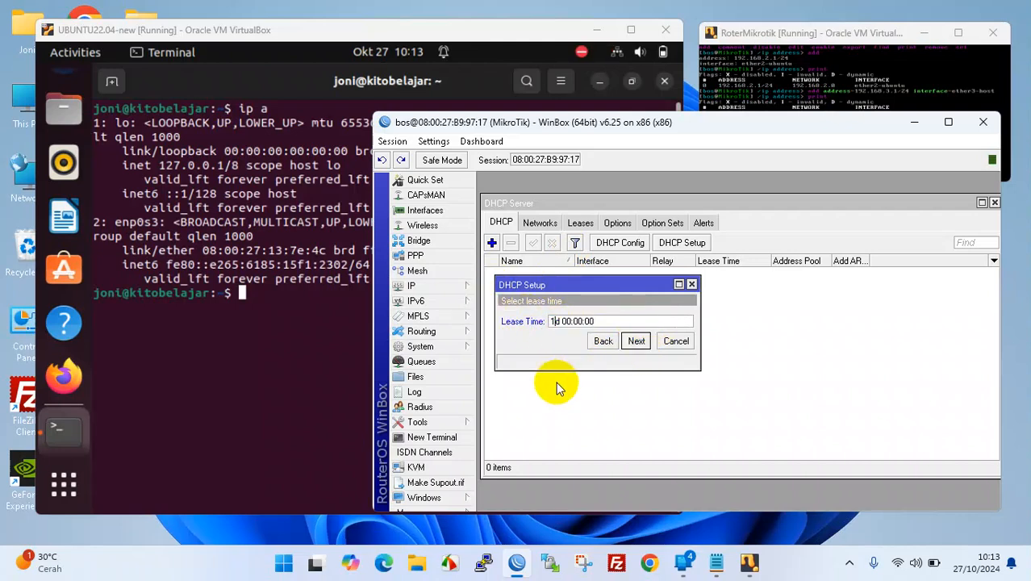
click(637, 341)
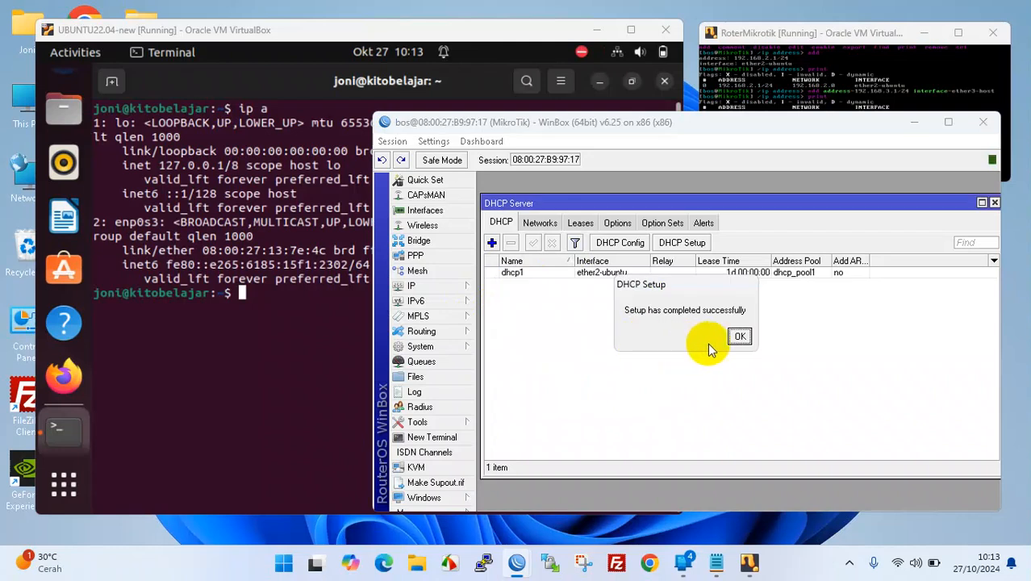
click(741, 335)
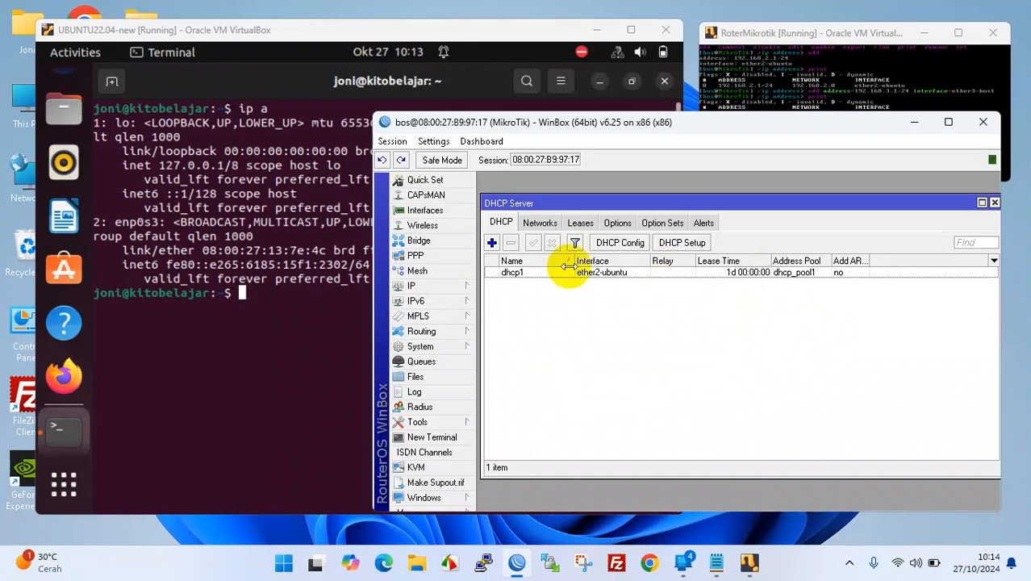
click(580, 223)
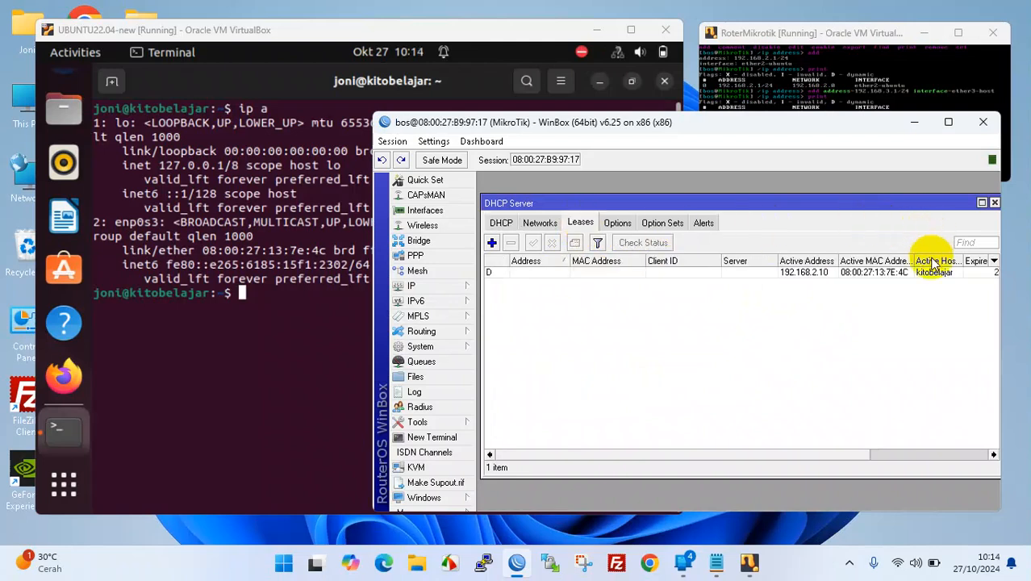
click(994, 202)
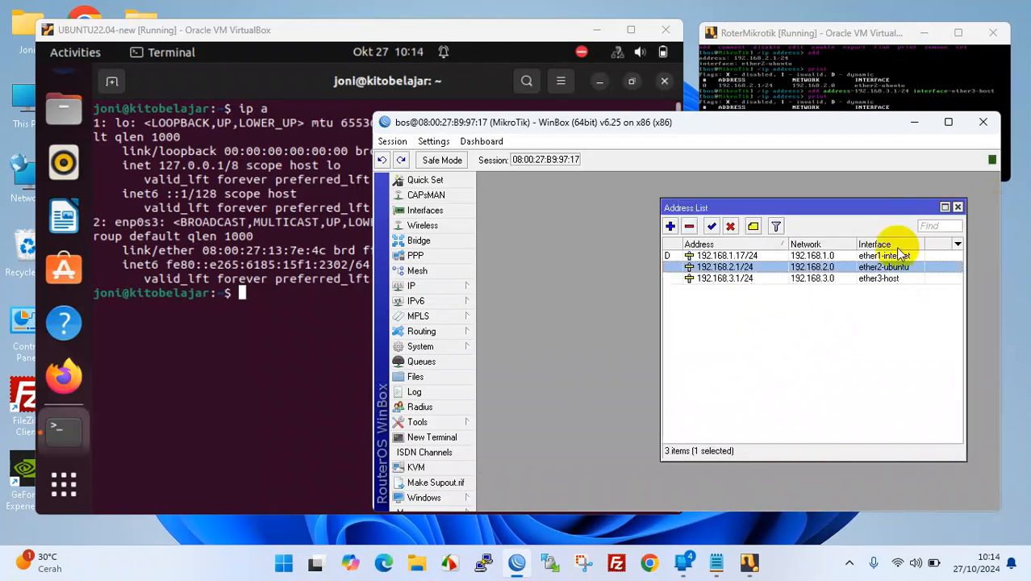
drag(762, 207, 728, 206)
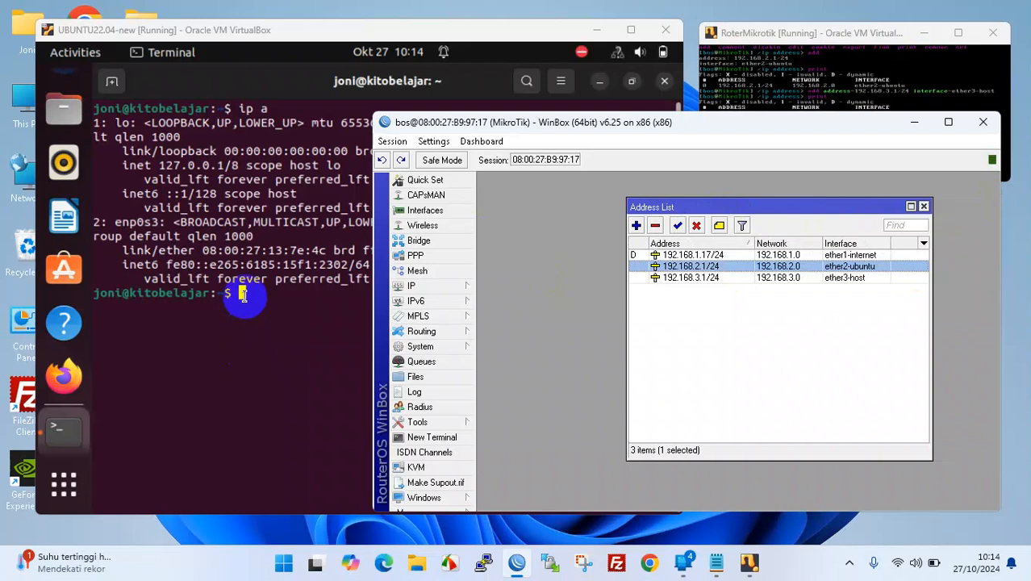
- Run ip a in the Ubuntu terminal and highlight the new 192.168.2.10 address on enp0s3
click(243, 294)
text(ip a)
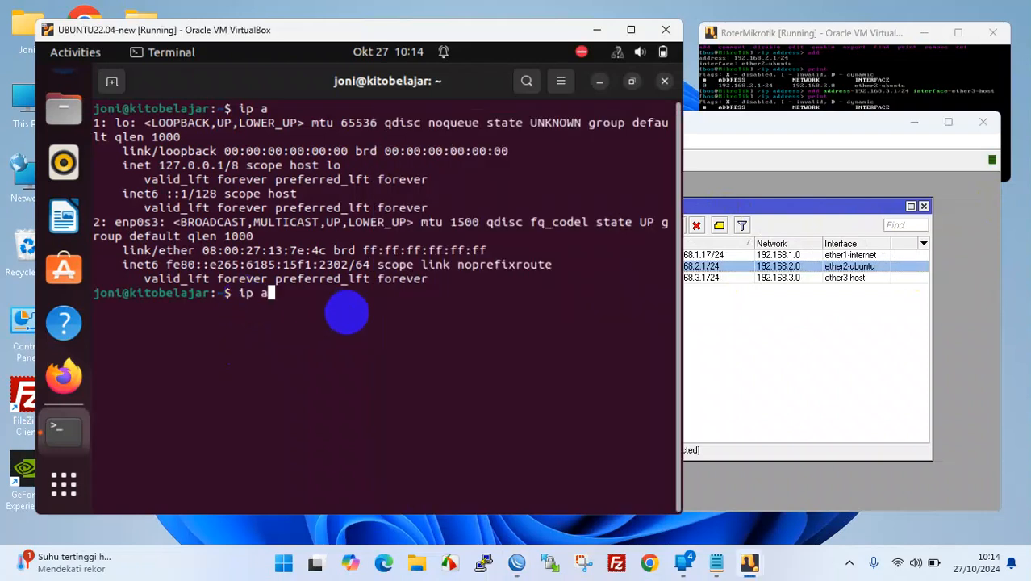
key(Return)
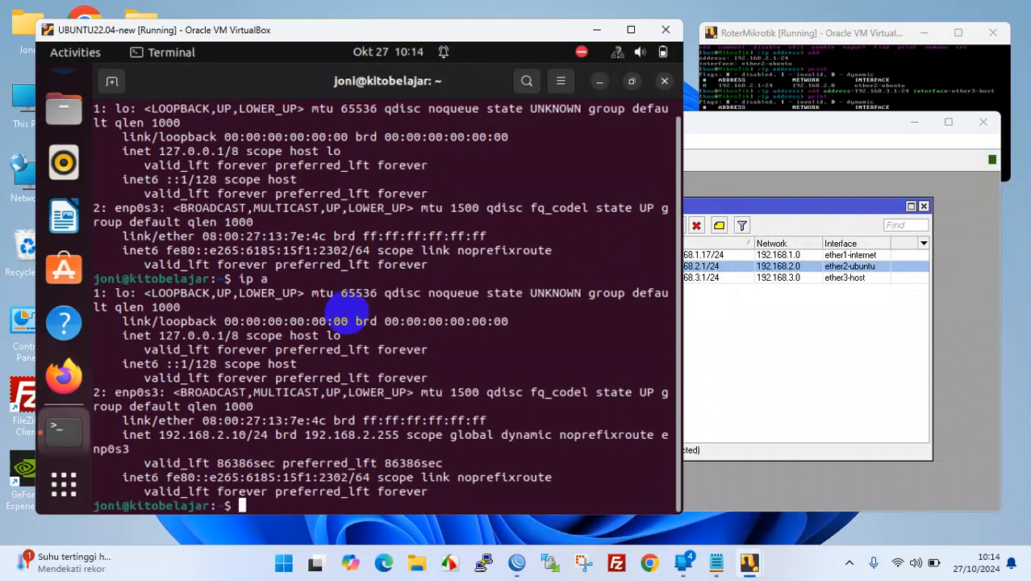
drag(123, 435, 260, 436)
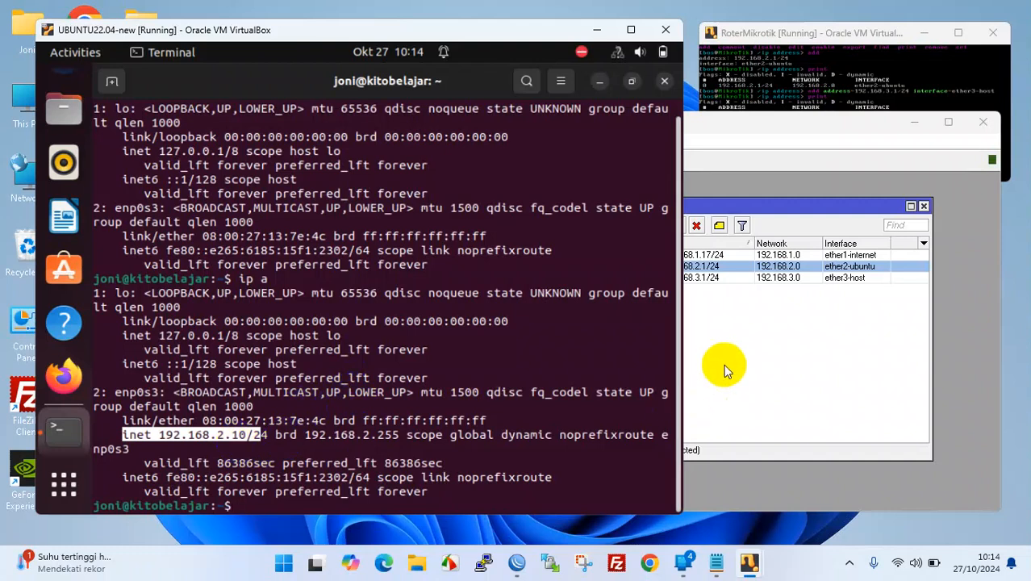
click(259, 506)
- Ping google.com from Ubuntu, resolving to 216.239.38.120
text(p)
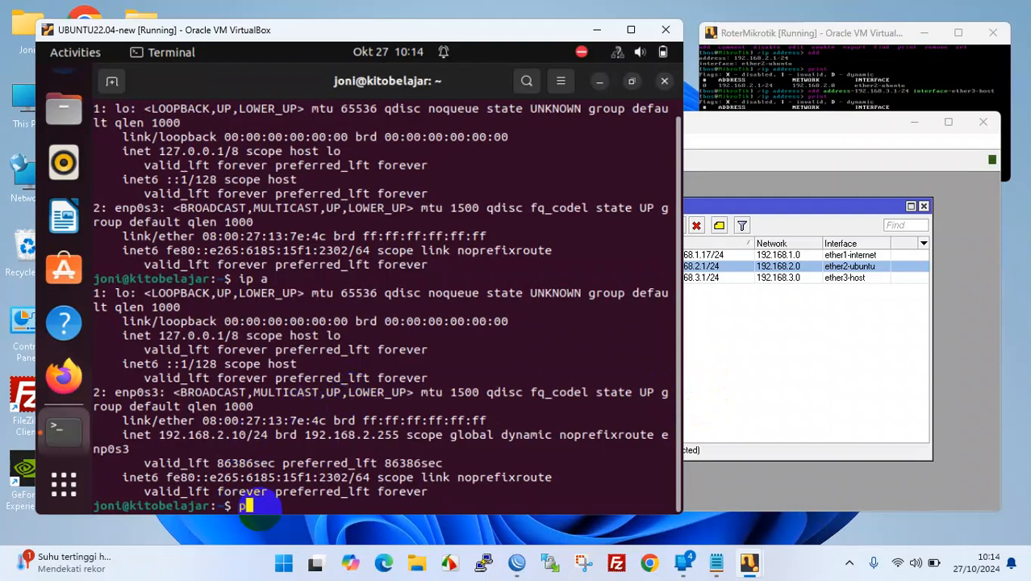
text(ing goog)
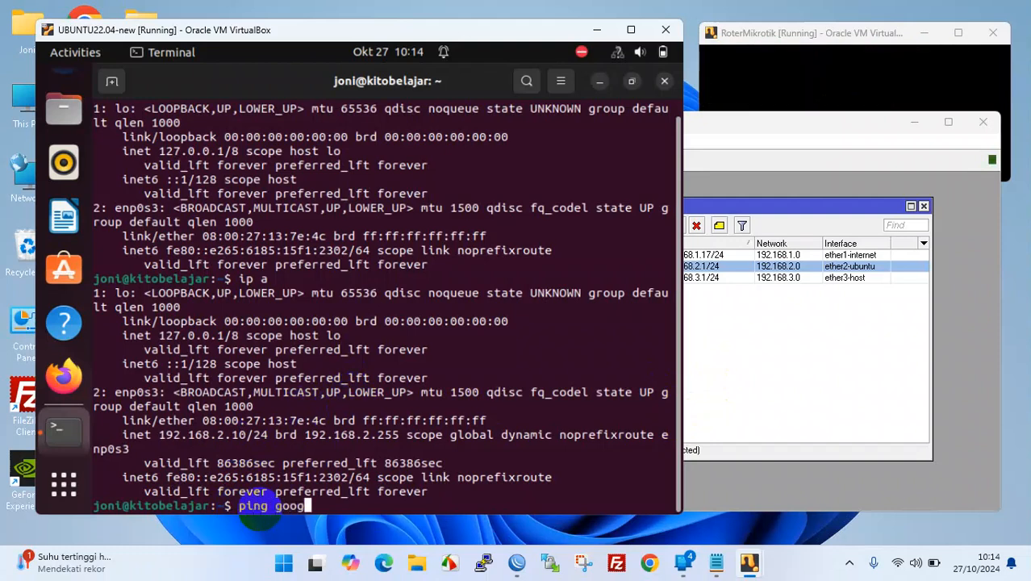
text(le.com)
key(Return)
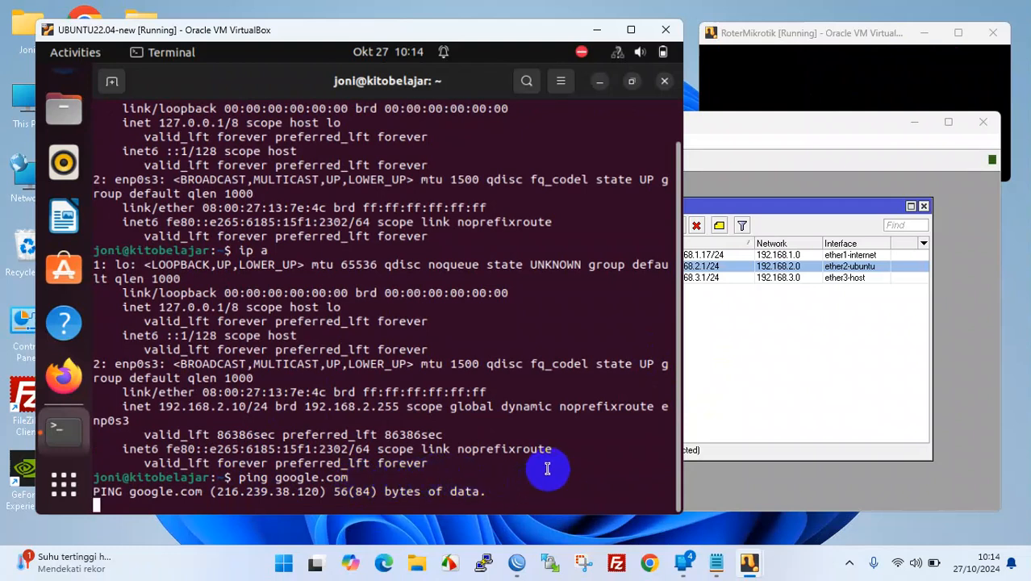
click(757, 378)
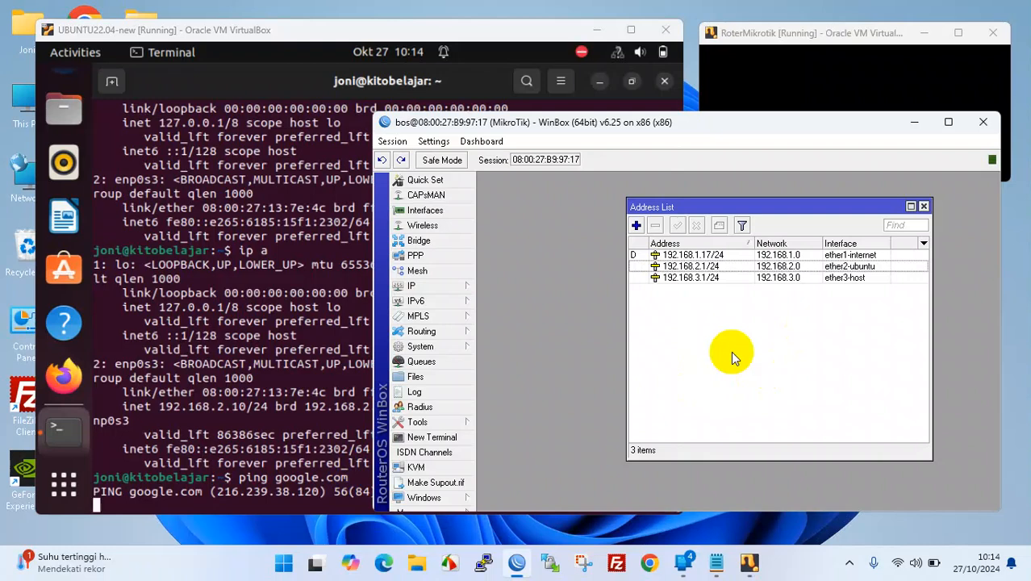
- Add '7 dhcp-server' and '8 nat' to the Notepad to-do list, then minimize Notepad
click(716, 562)
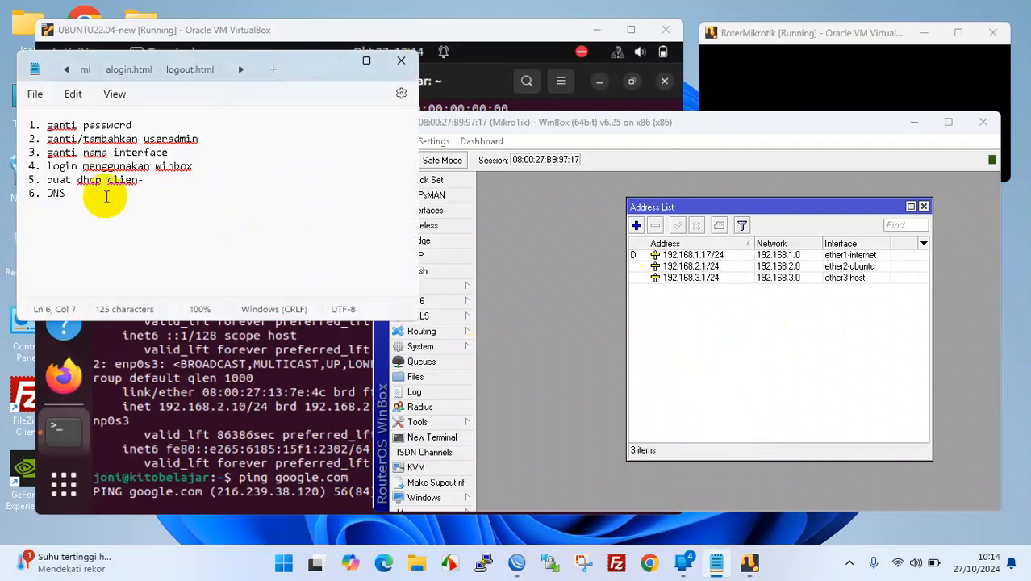
key(Return)
key(BackSpace)
text(7 dhcp-server)
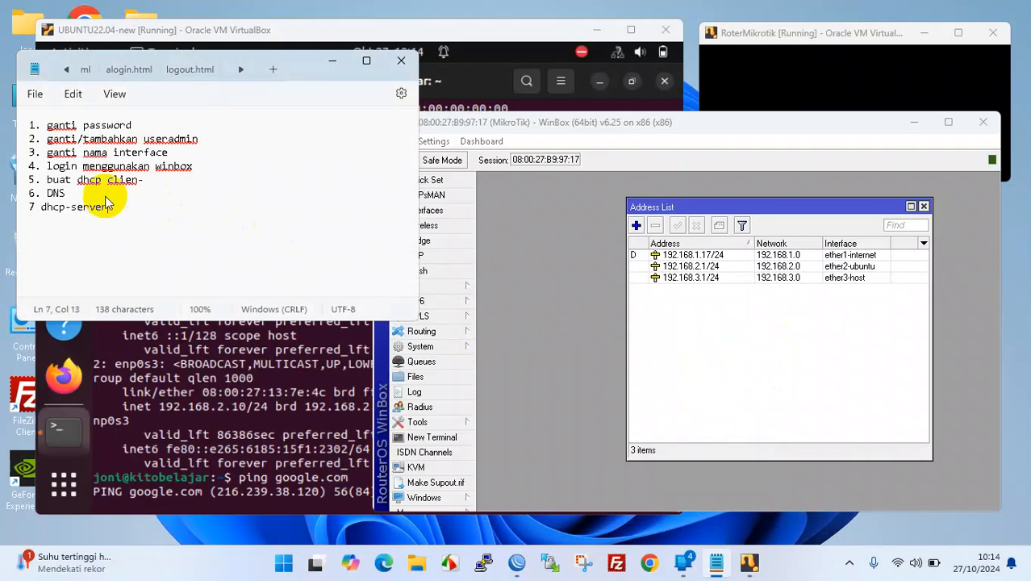
key(Return)
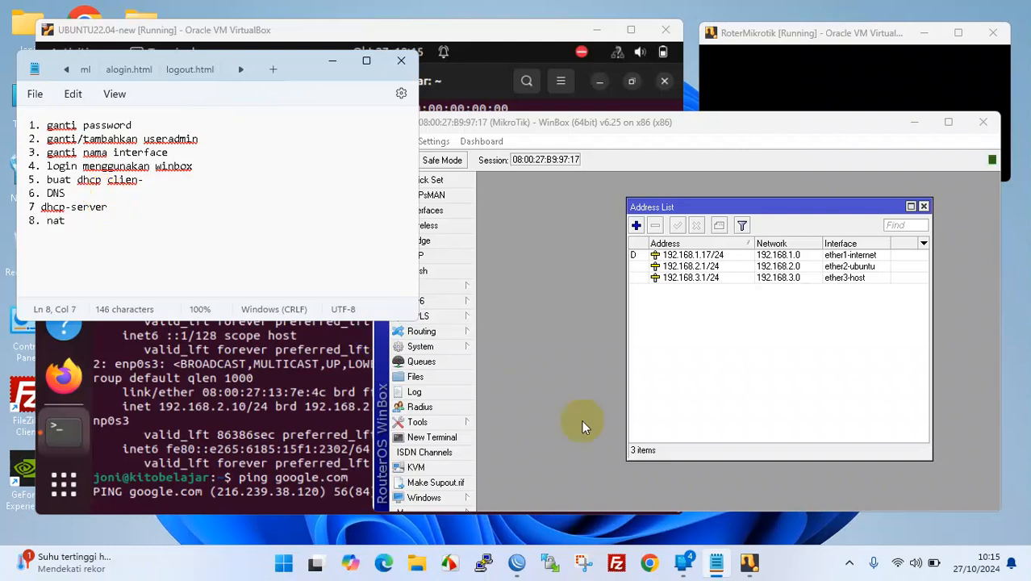
click(704, 376)
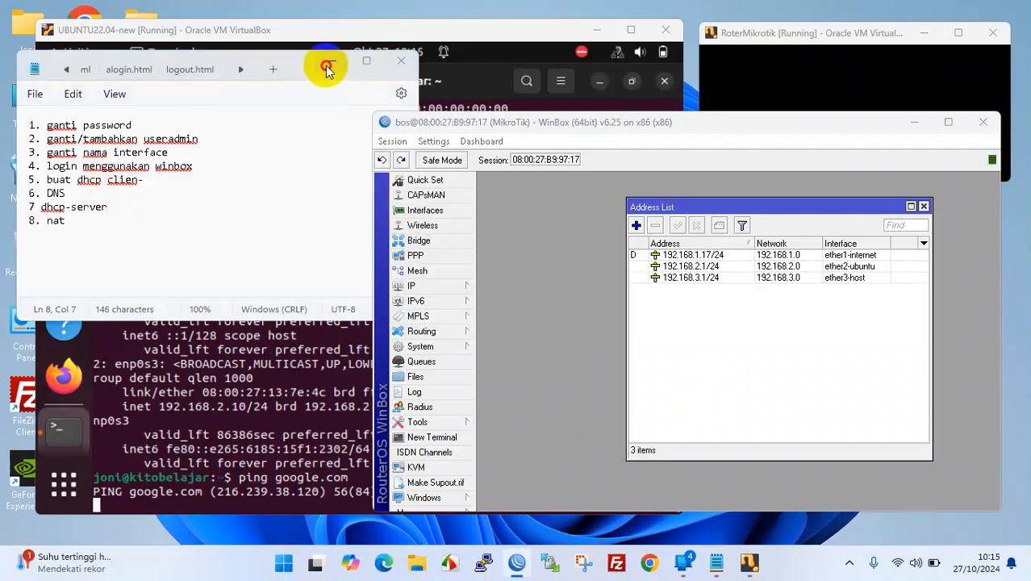
click(331, 61)
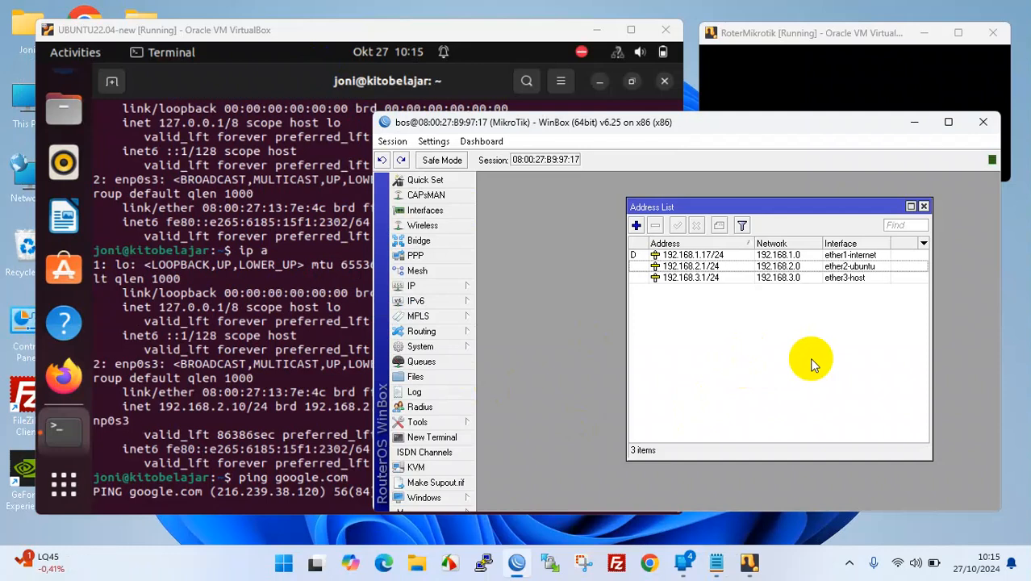
- In IP > Firewall, add a new NAT rule with chain srcnat
mouse_move(472, 286)
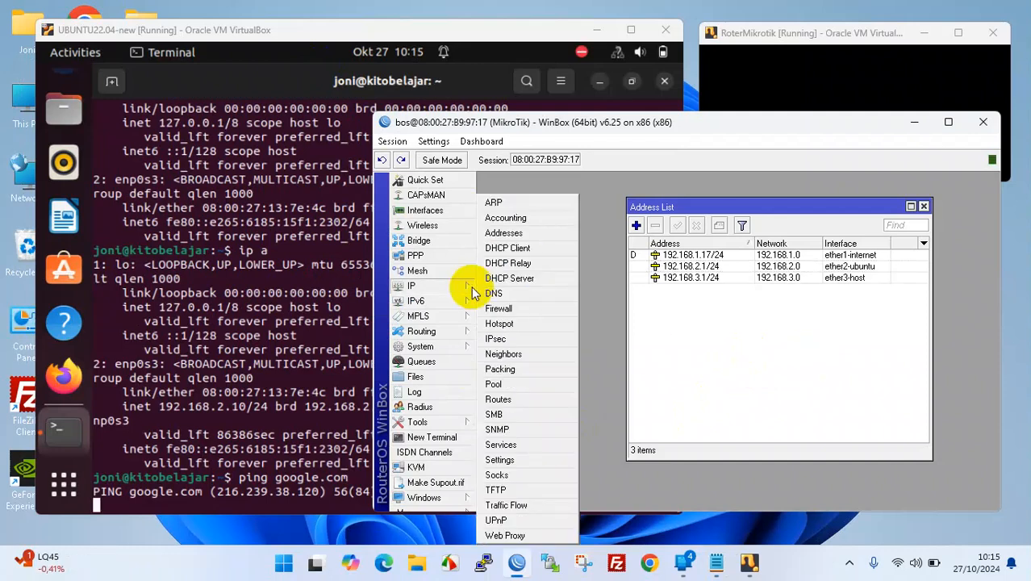
click(518, 309)
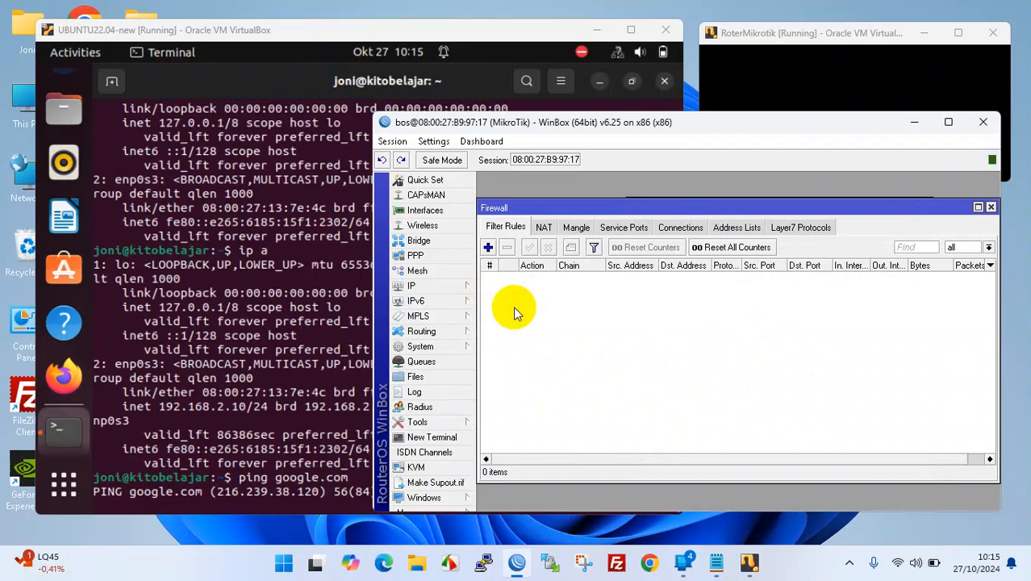
click(542, 229)
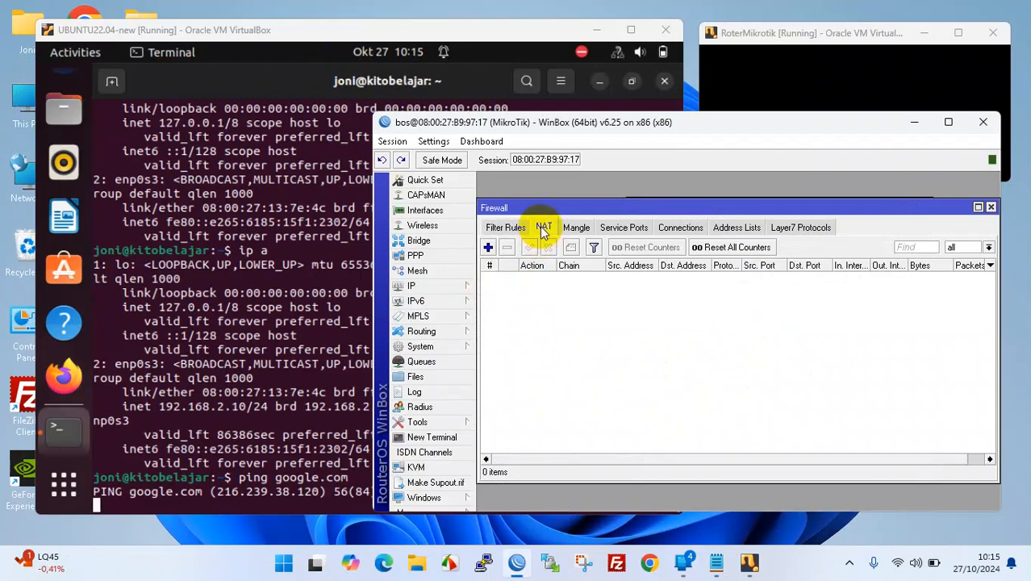
click(489, 248)
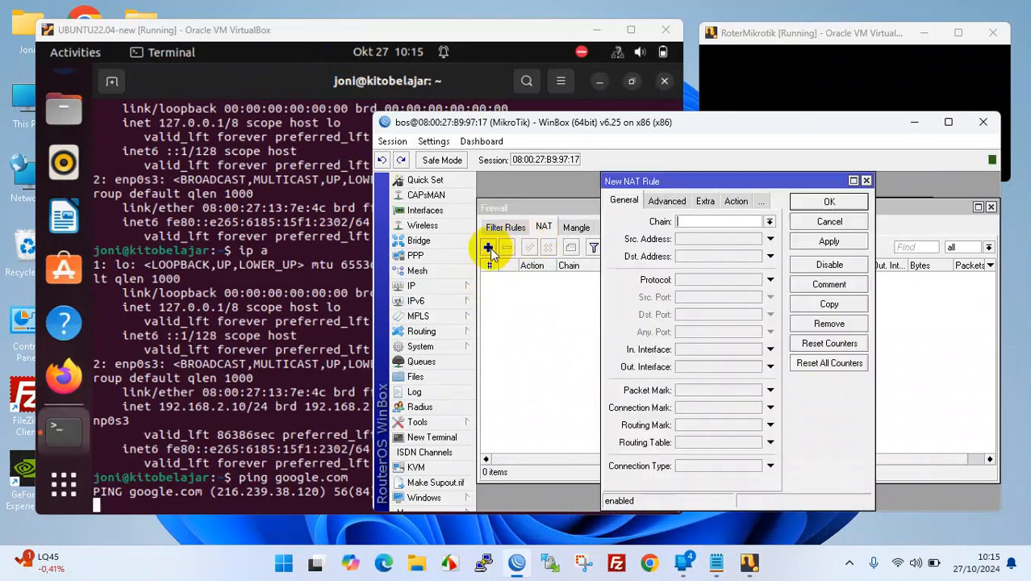
click(771, 222)
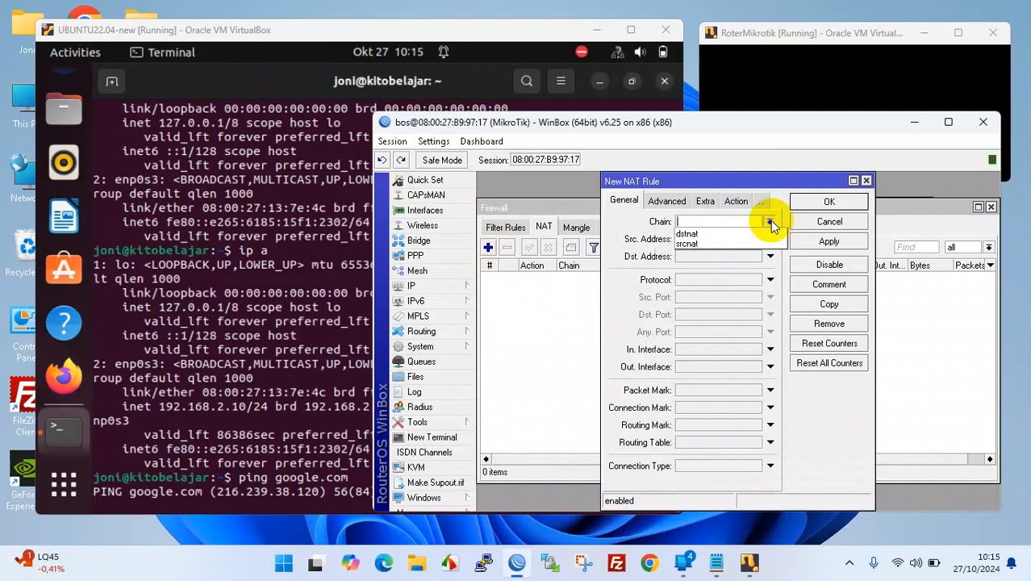
click(704, 242)
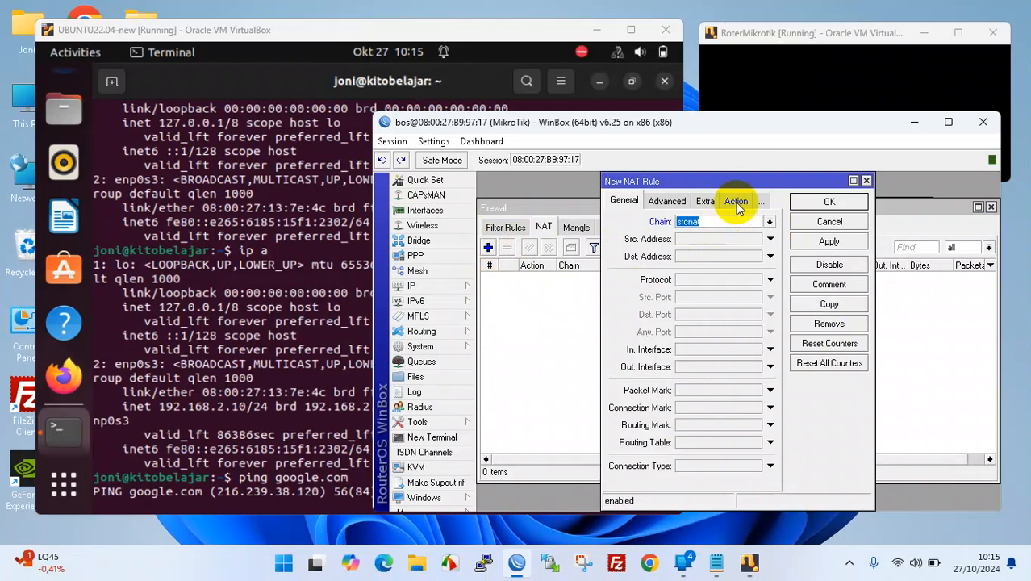
- Set the rule's action to masquerade, comment it 'Nat manual', save it, and close Firewall
click(736, 202)
click(728, 221)
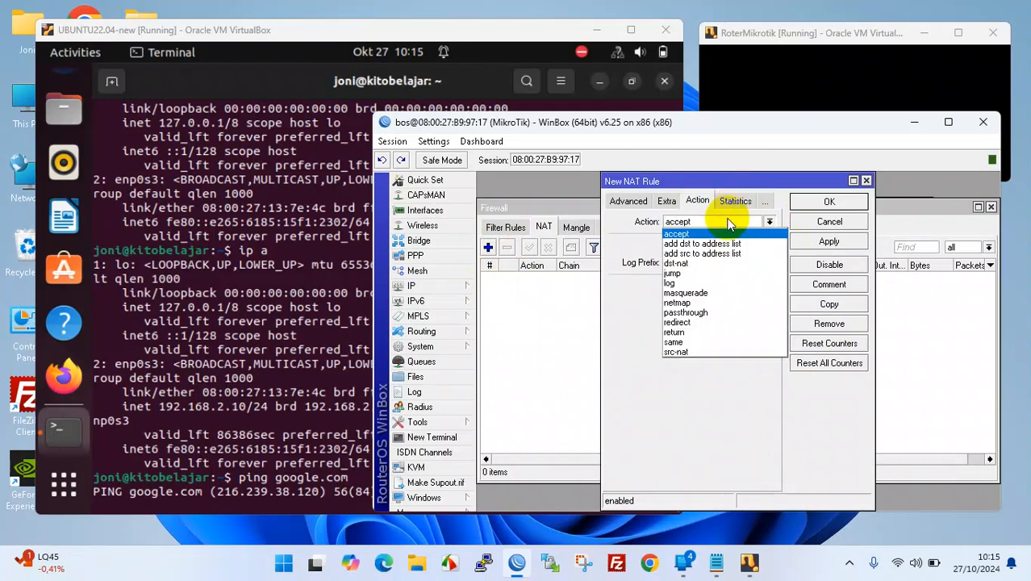
click(731, 292)
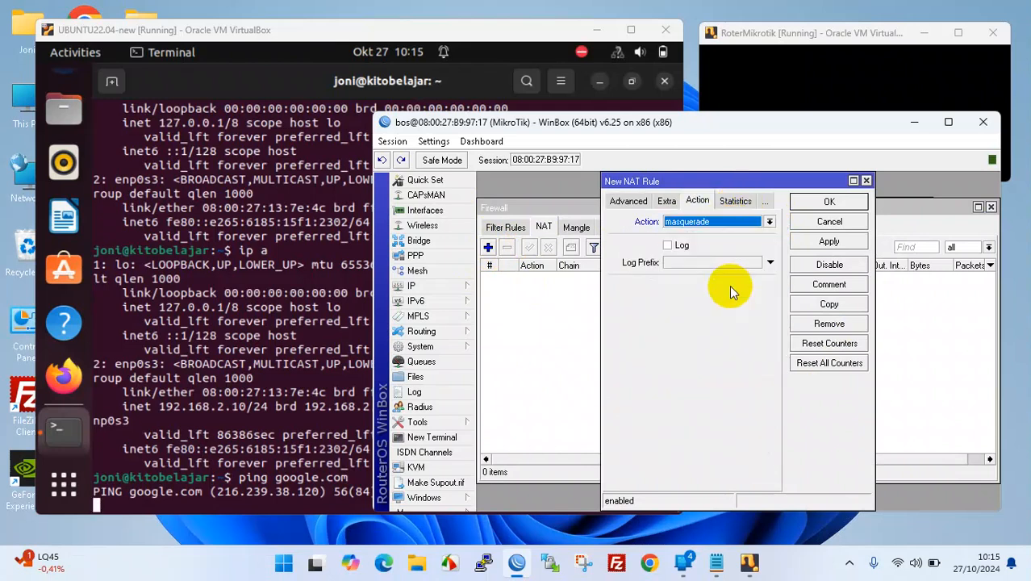
click(828, 242)
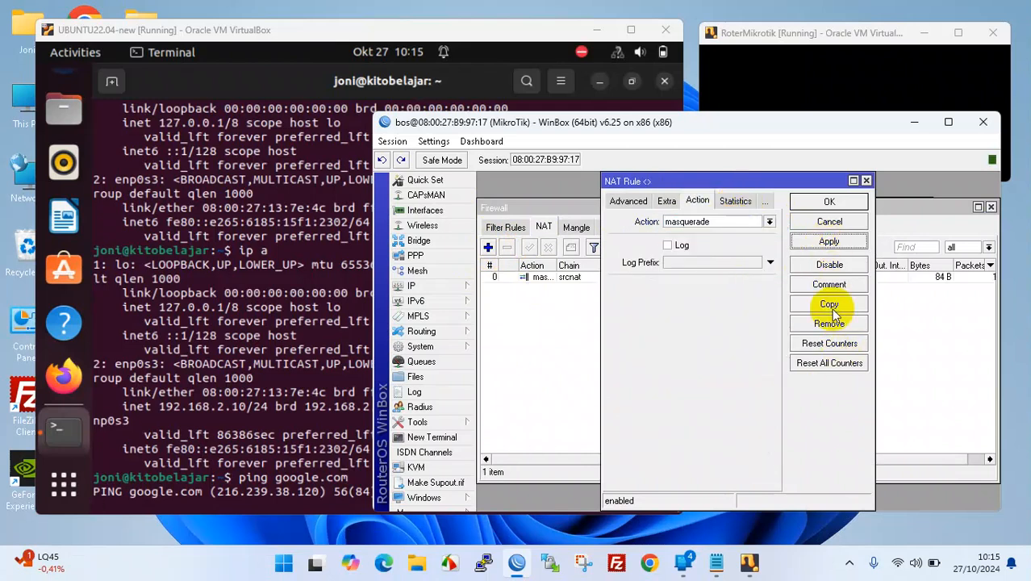
click(830, 284)
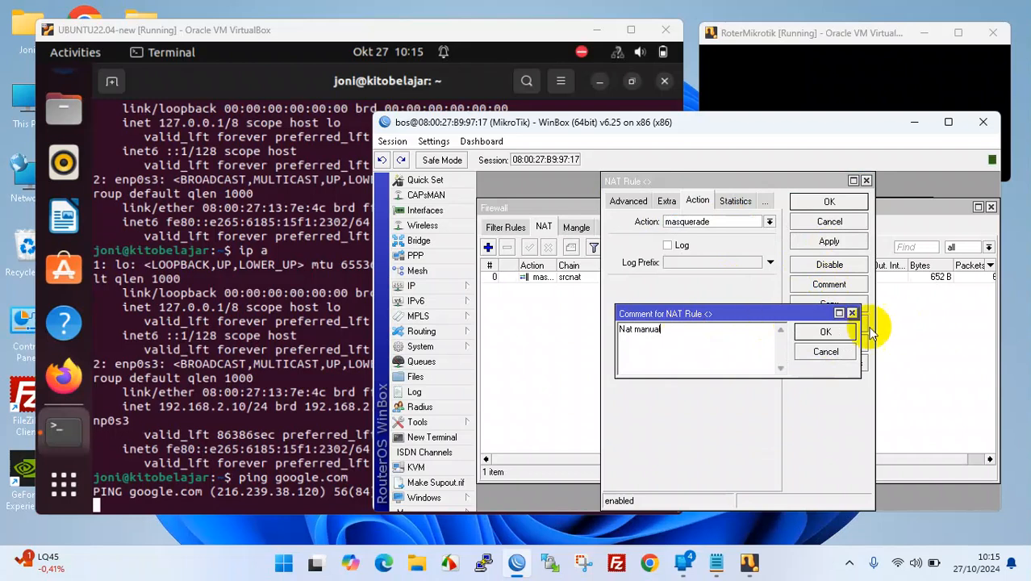
click(825, 332)
click(829, 201)
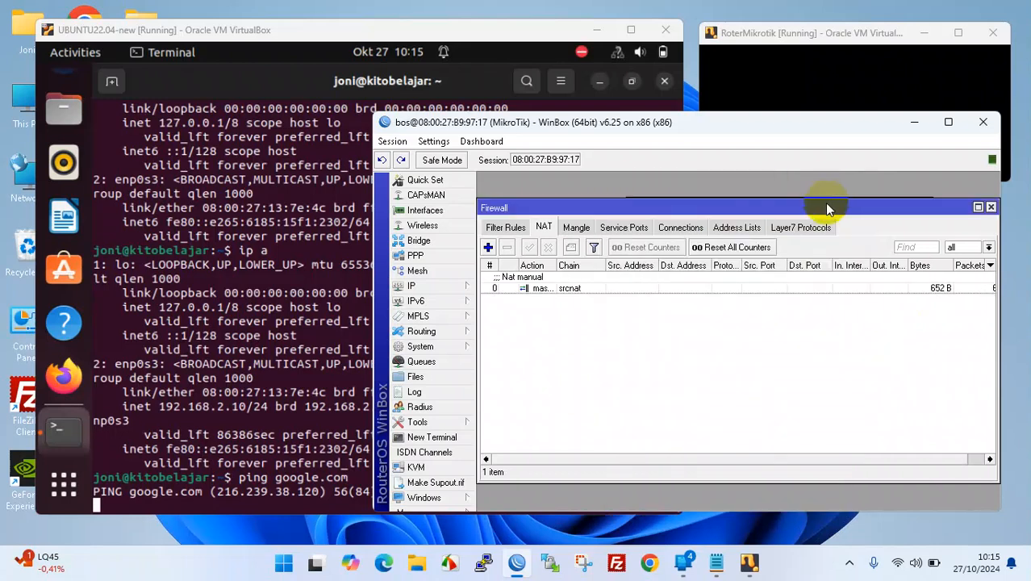
click(991, 206)
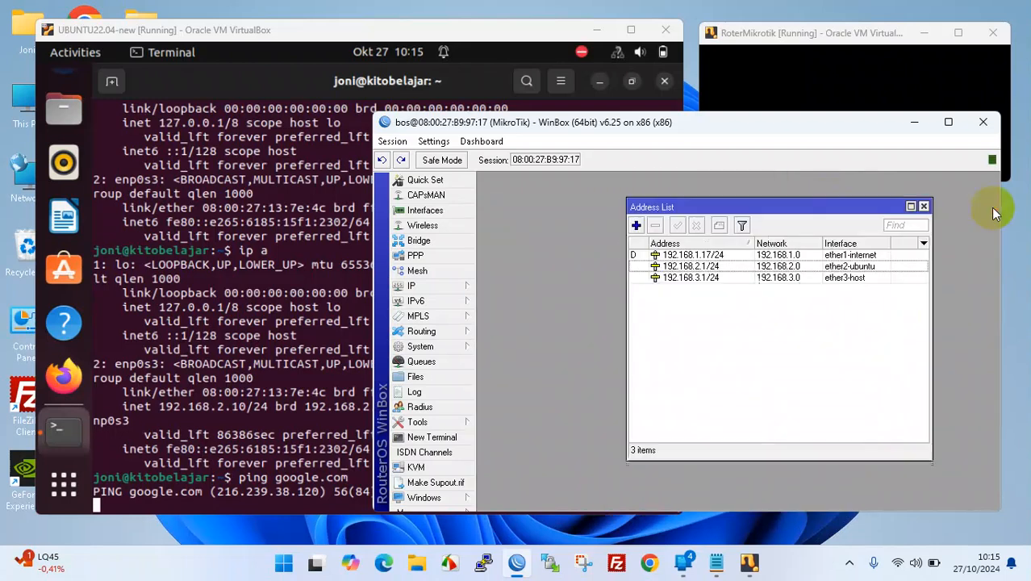
- Suspend the stalled ping, rerun ping google.com to get replies from 216.239.38.120, and close the terminal
click(234, 507)
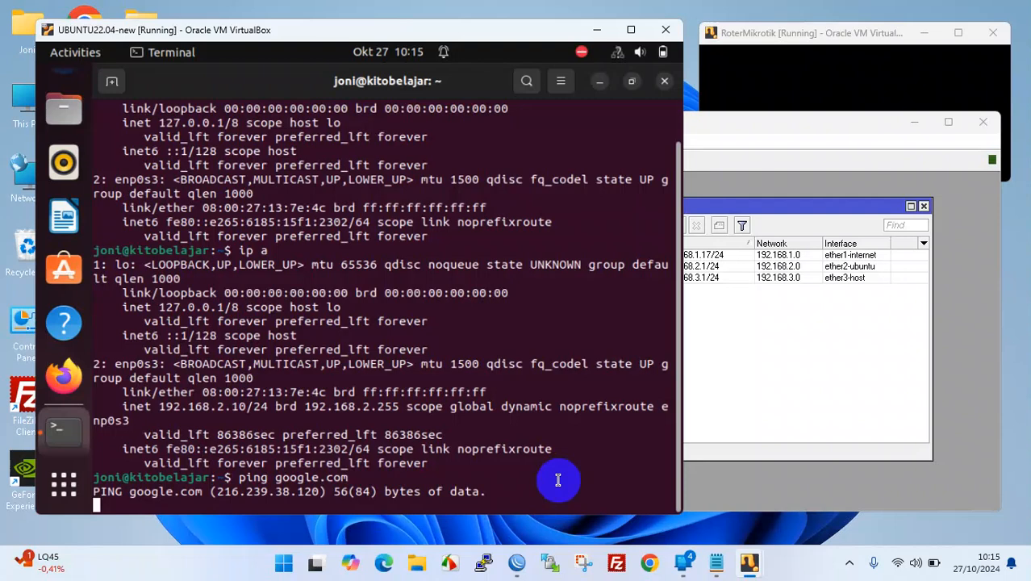
key(Return)
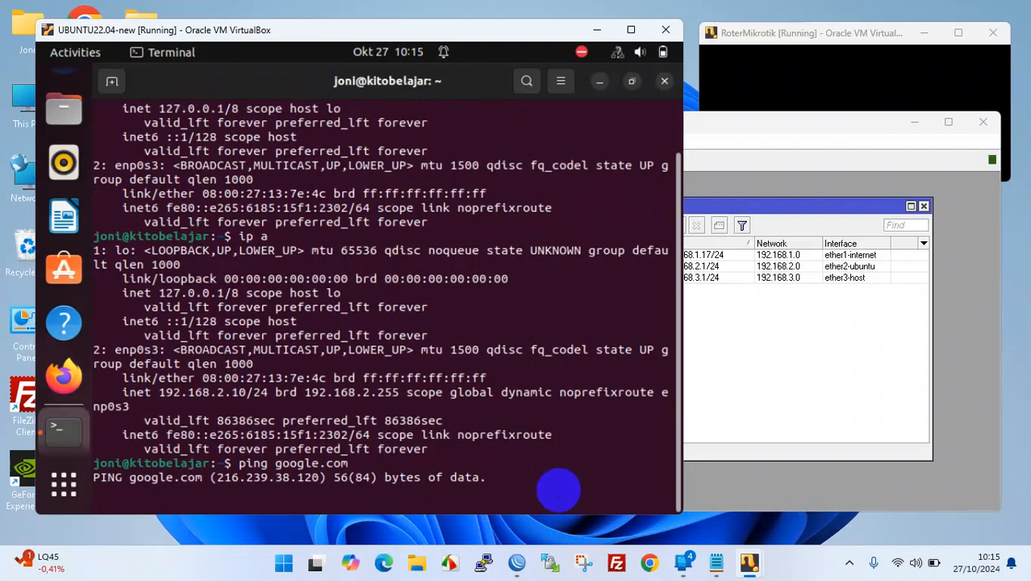
key(ctrl+z)
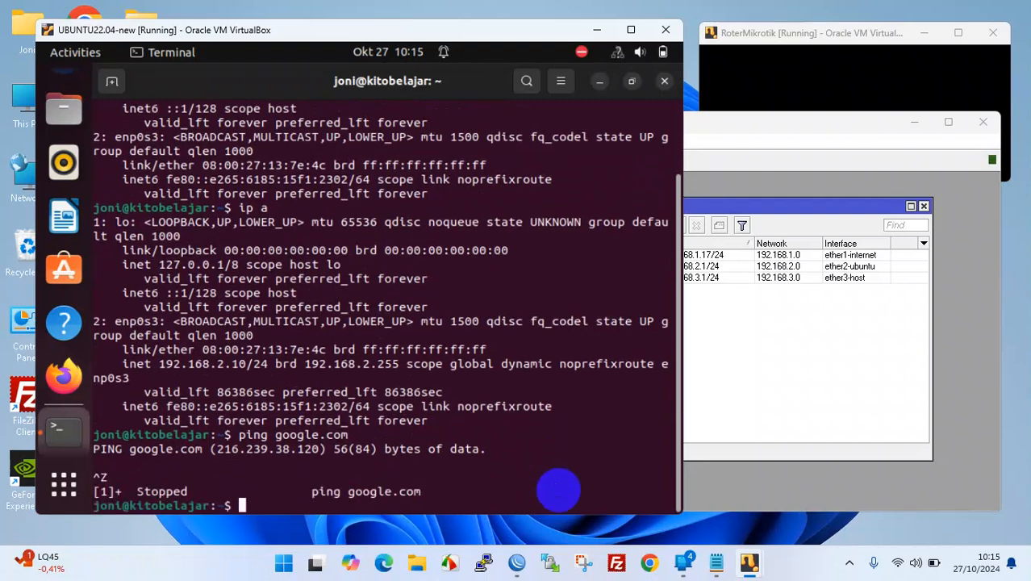
key(Up)
key(Down)
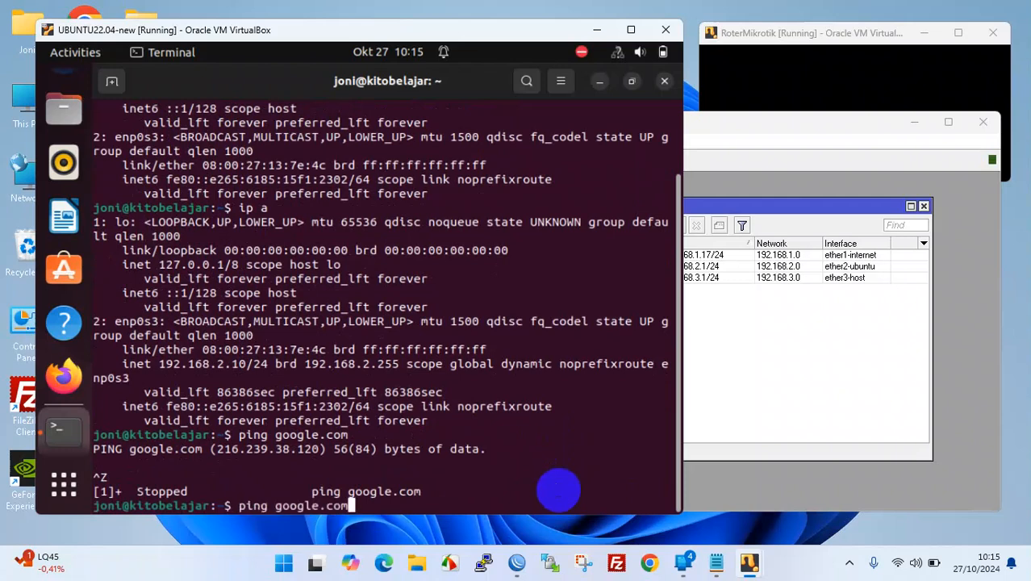
key(Return)
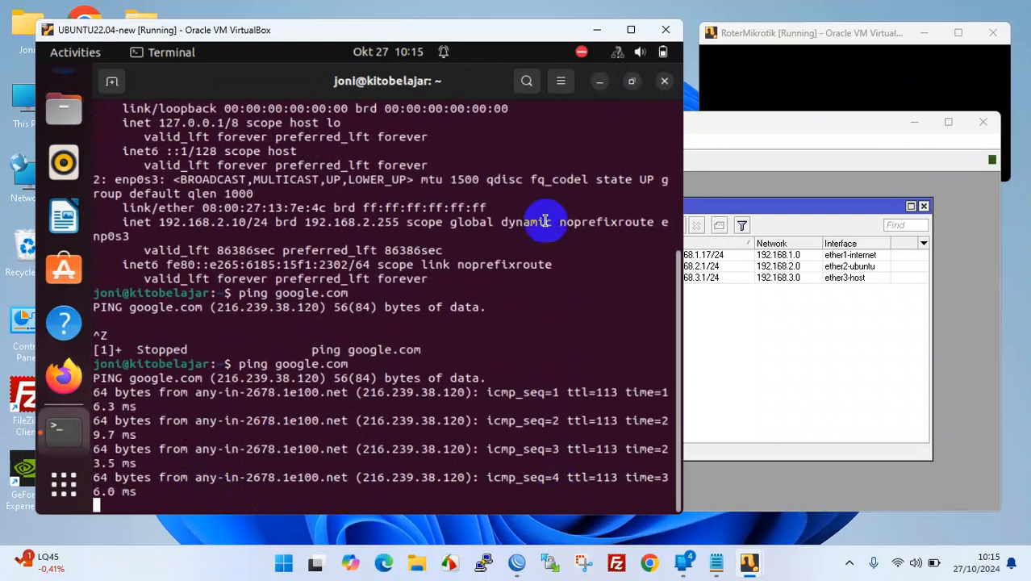
click(663, 82)
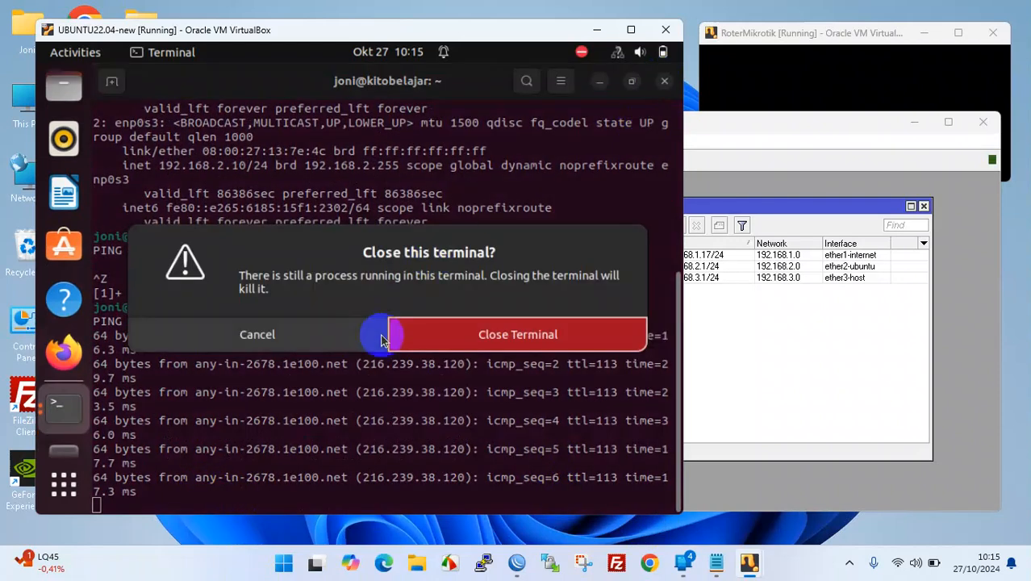
- Confirm closing the terminal, launch Firefox, and search Google for 'yt'
click(446, 339)
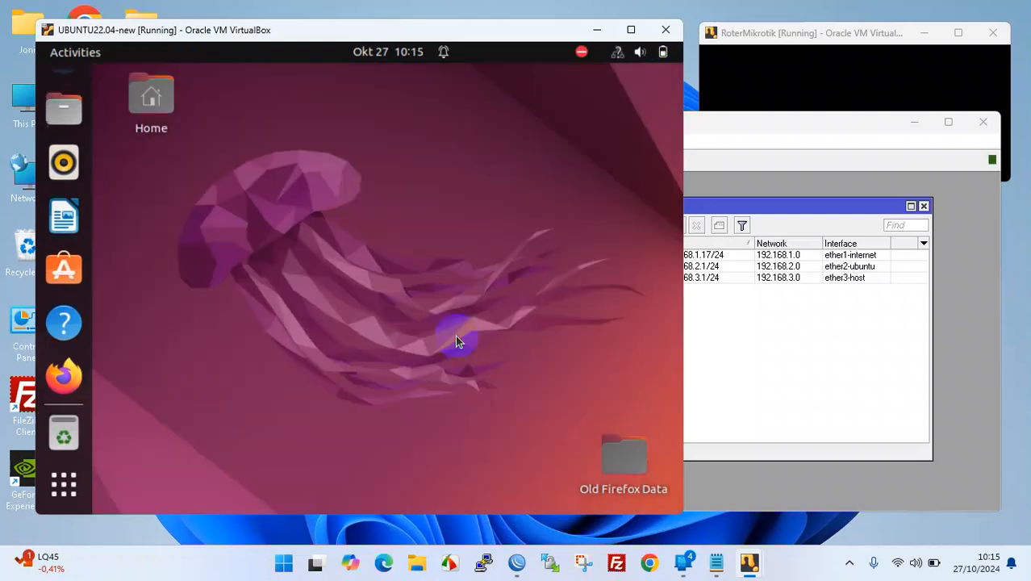
click(67, 388)
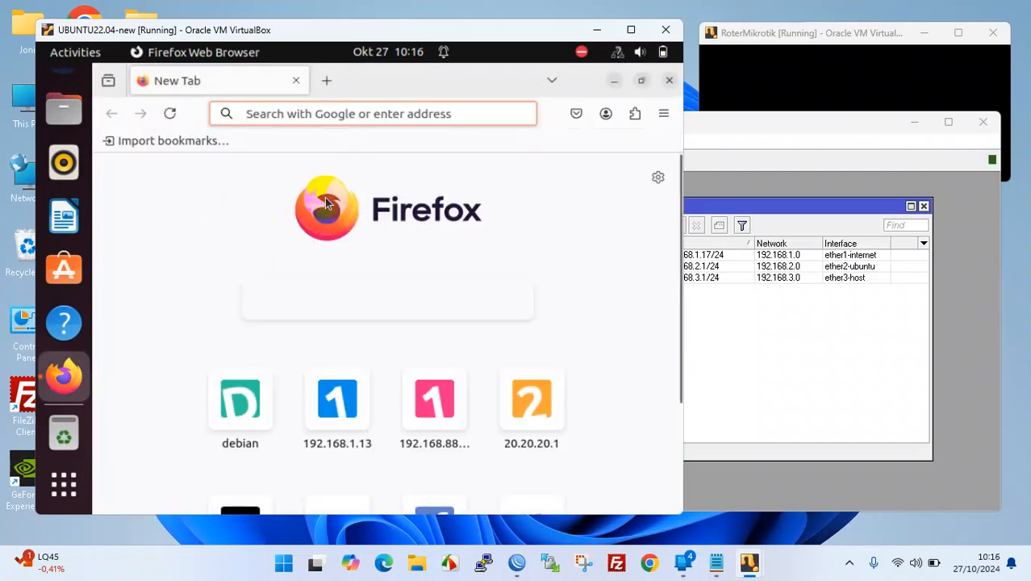
text(go)
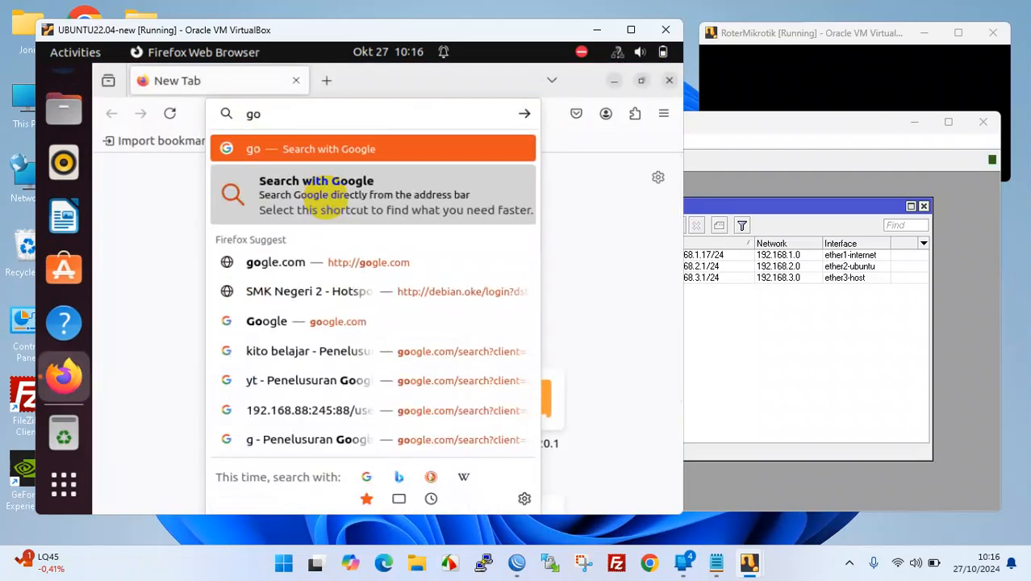
key(BackSpace)
key(BackSpace)
text(y)
key(Return)
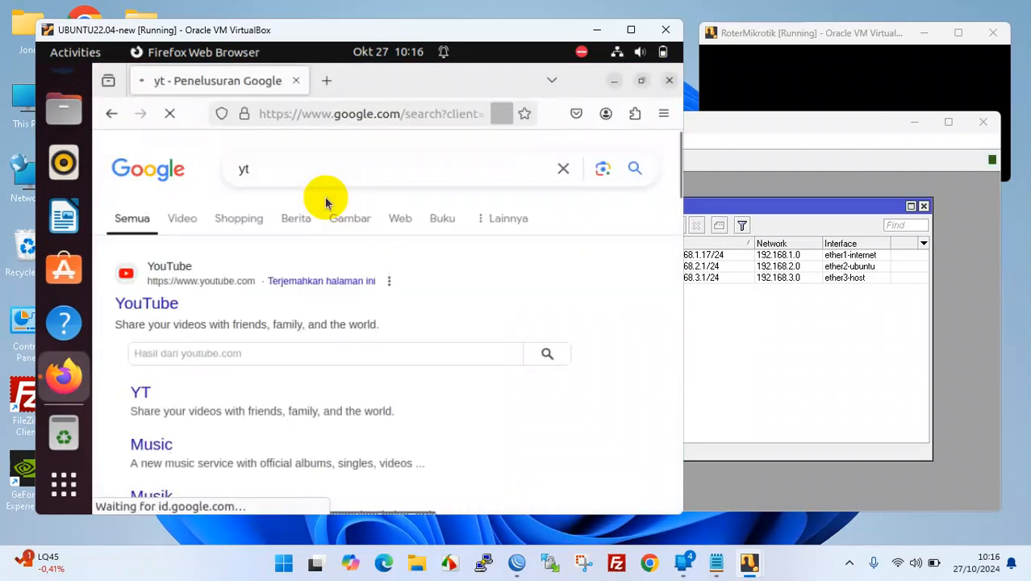
- Dismiss the translation offer and open YouTube from the search results
click(384, 301)
scroll(200, 399, down, 5)
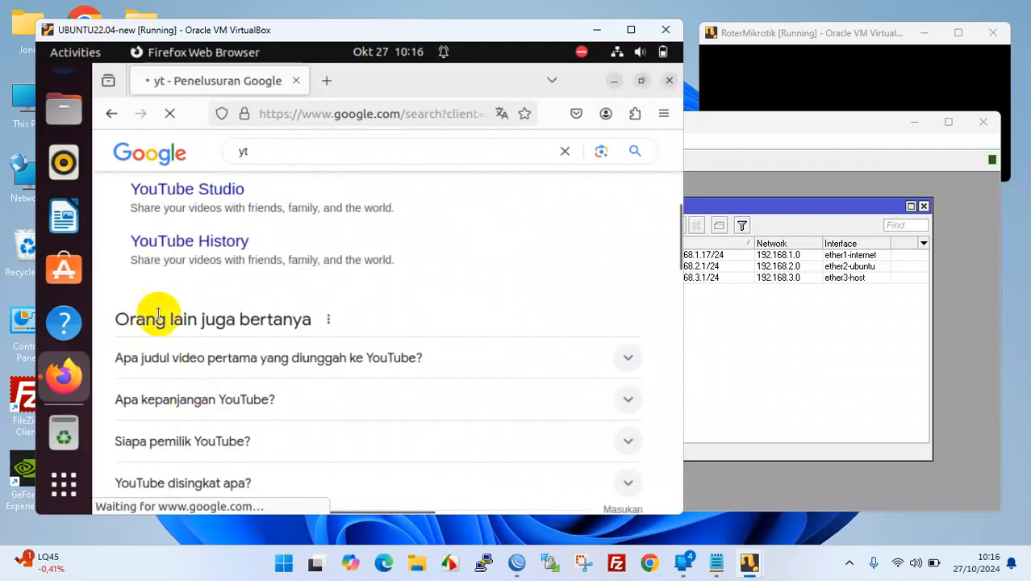
scroll(202, 214, up, 5)
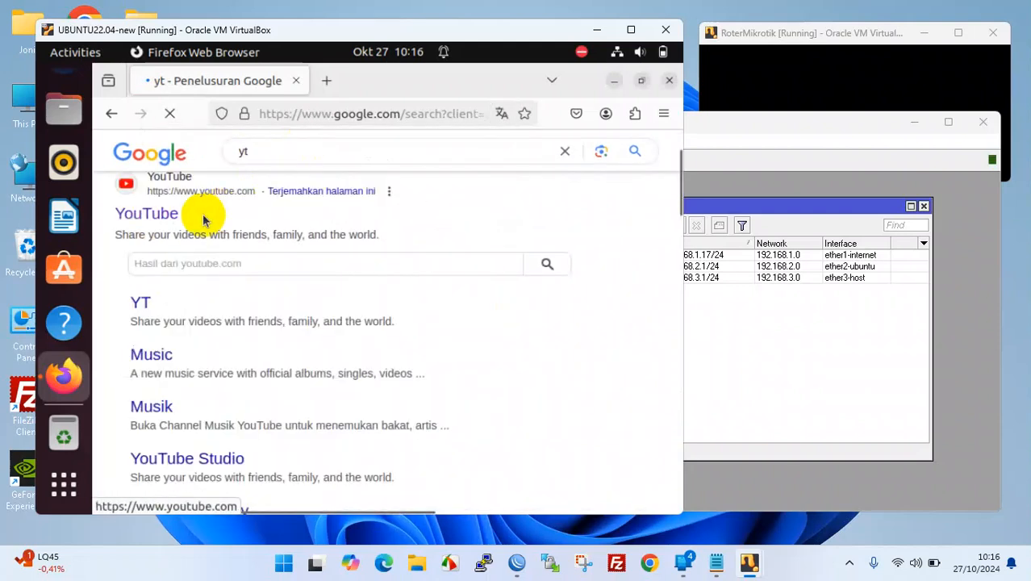
click(168, 179)
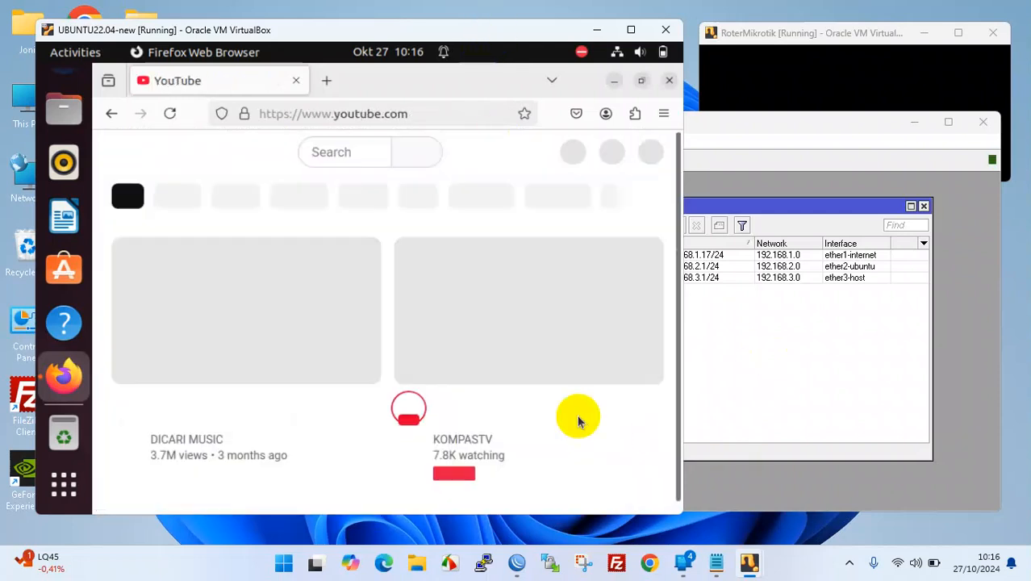
click(863, 346)
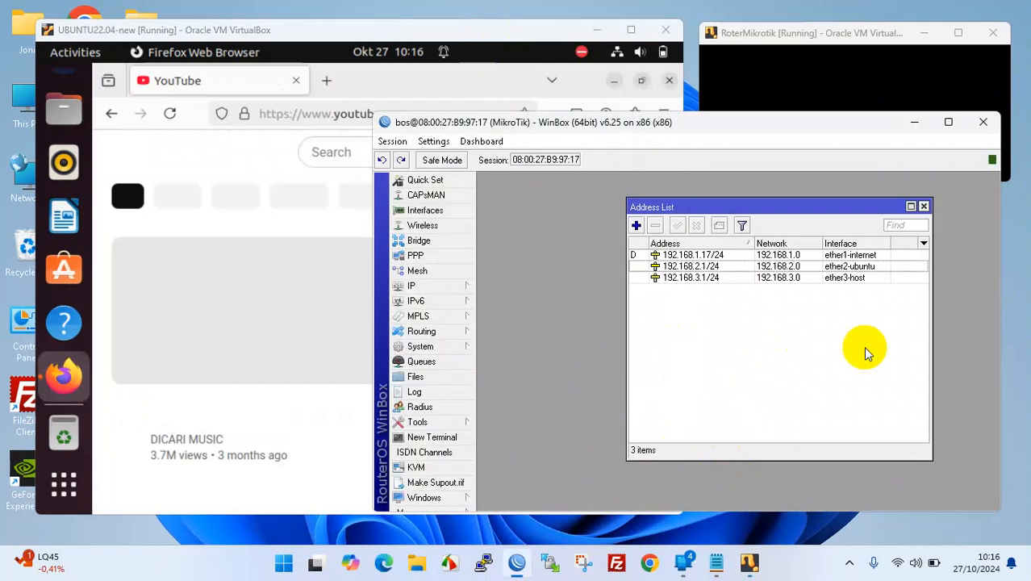
- Show the DHCP Server leases, with 192.168.2.10 leased to the Ubuntu VM, and minimize Firefox
click(447, 288)
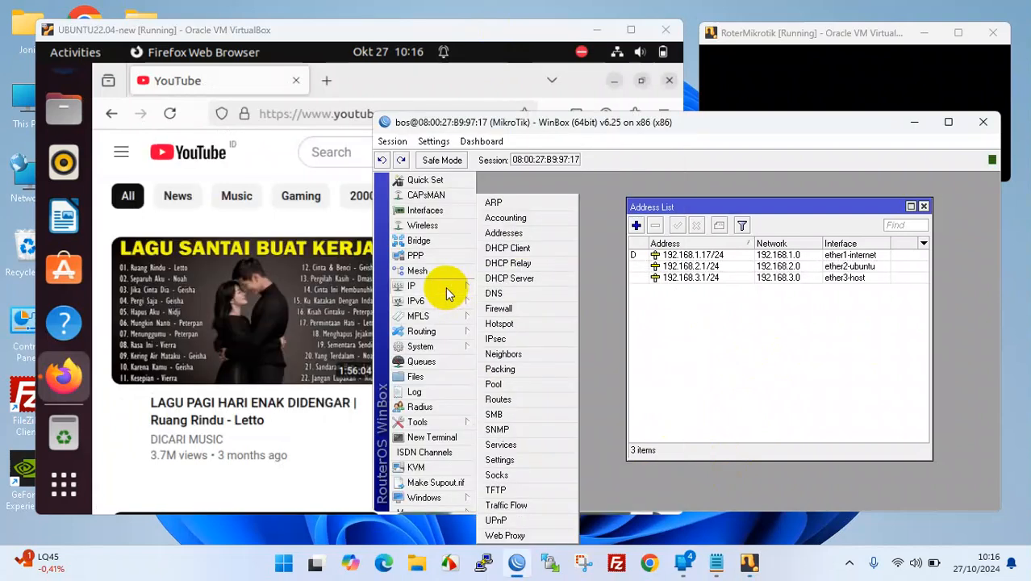
click(533, 278)
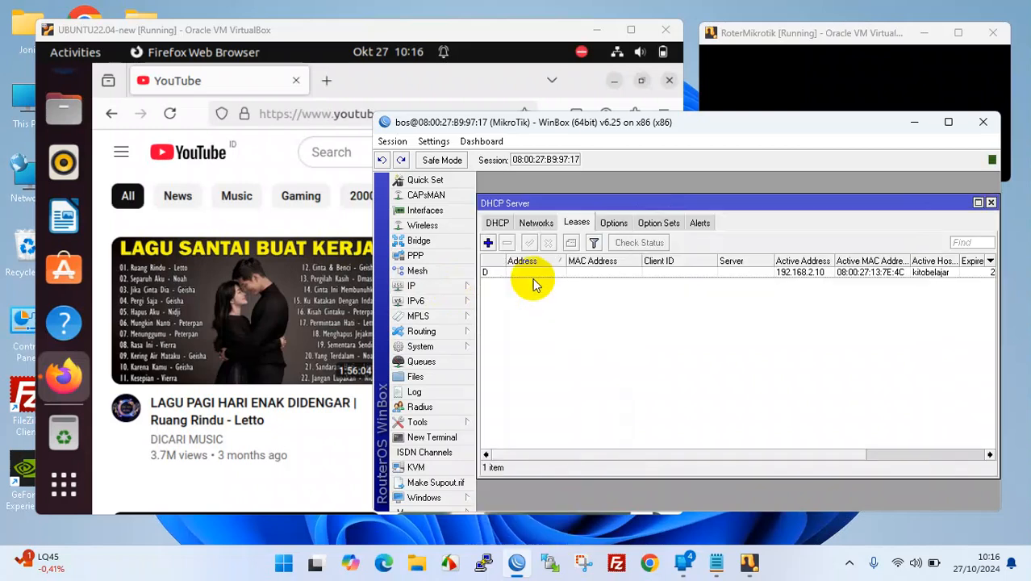
click(773, 273)
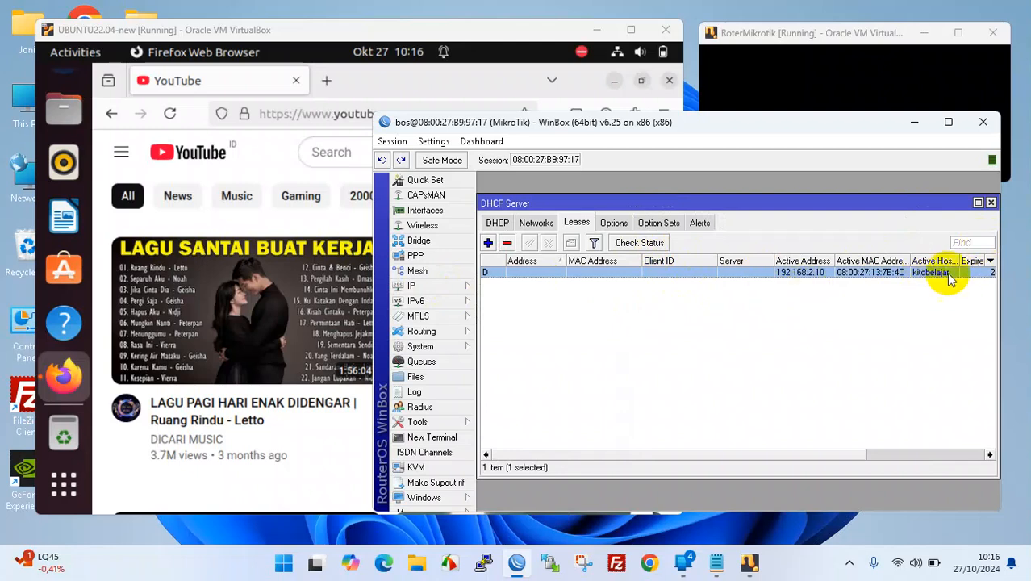
drag(840, 450, 799, 455)
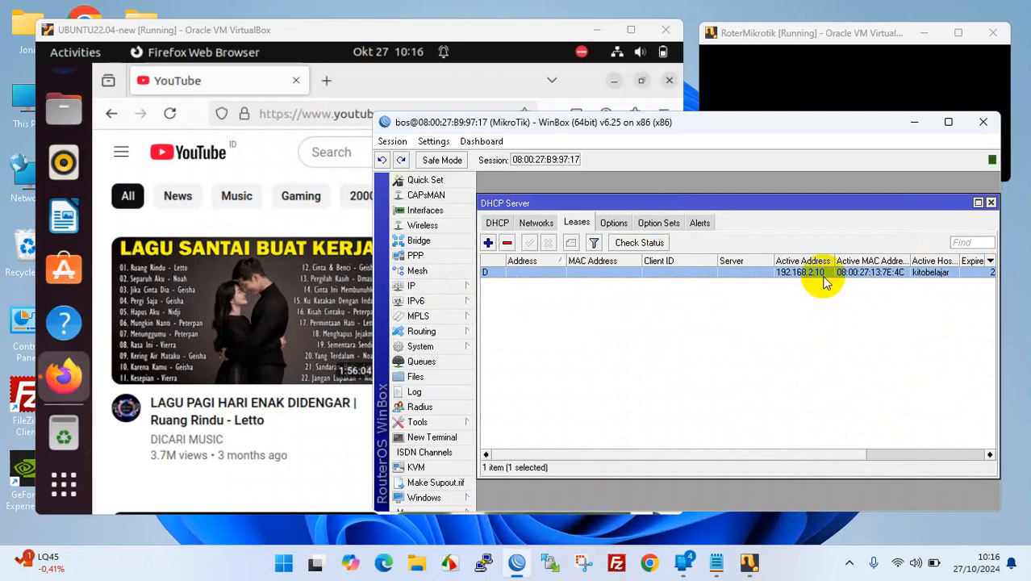
drag(834, 261, 851, 279)
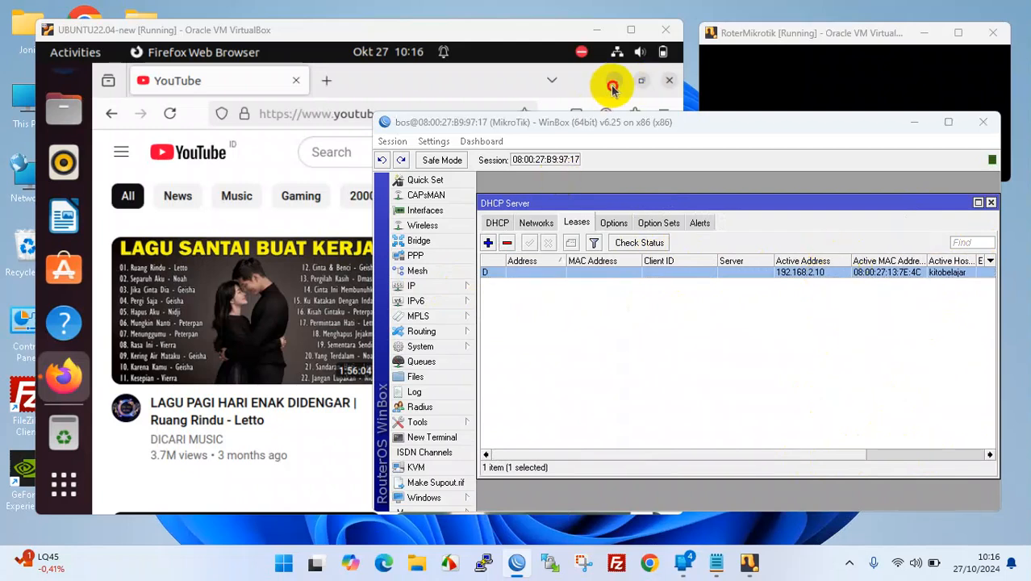
click(613, 82)
click(615, 58)
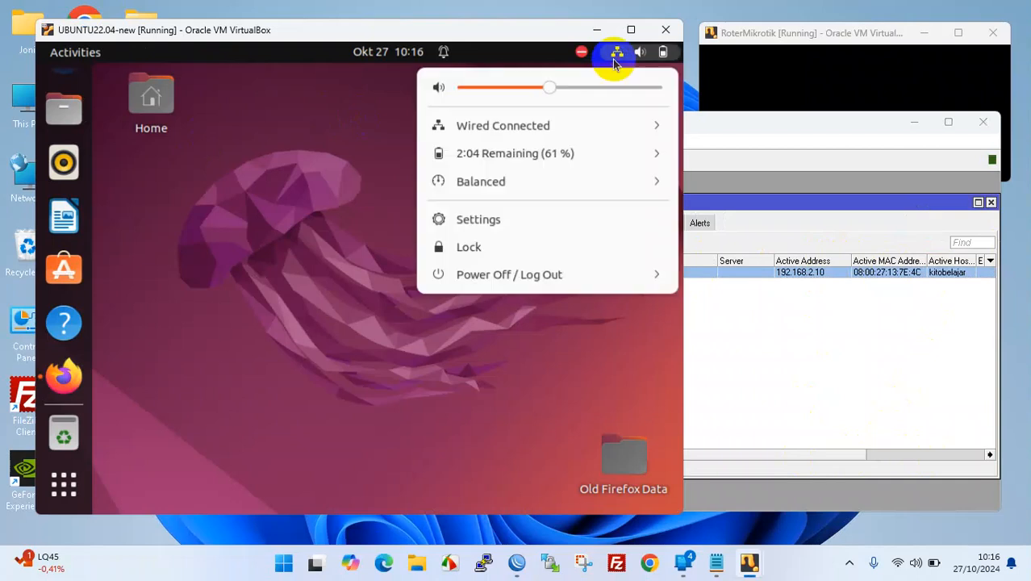
- Check the Ubuntu wired connection details, confirming the IPv4 address 192.168.2.10
click(543, 124)
click(521, 179)
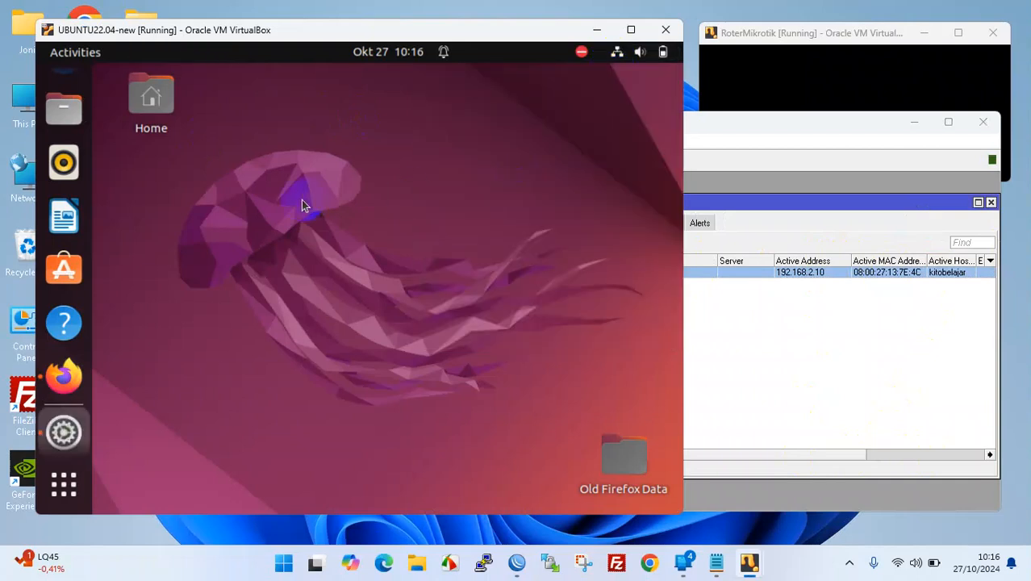
click(645, 179)
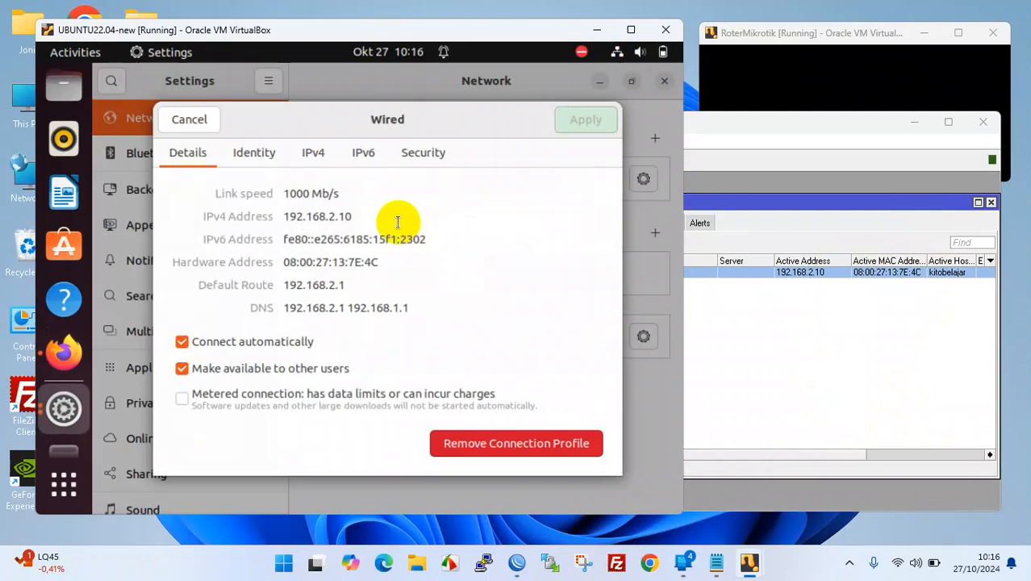
drag(288, 218, 384, 211)
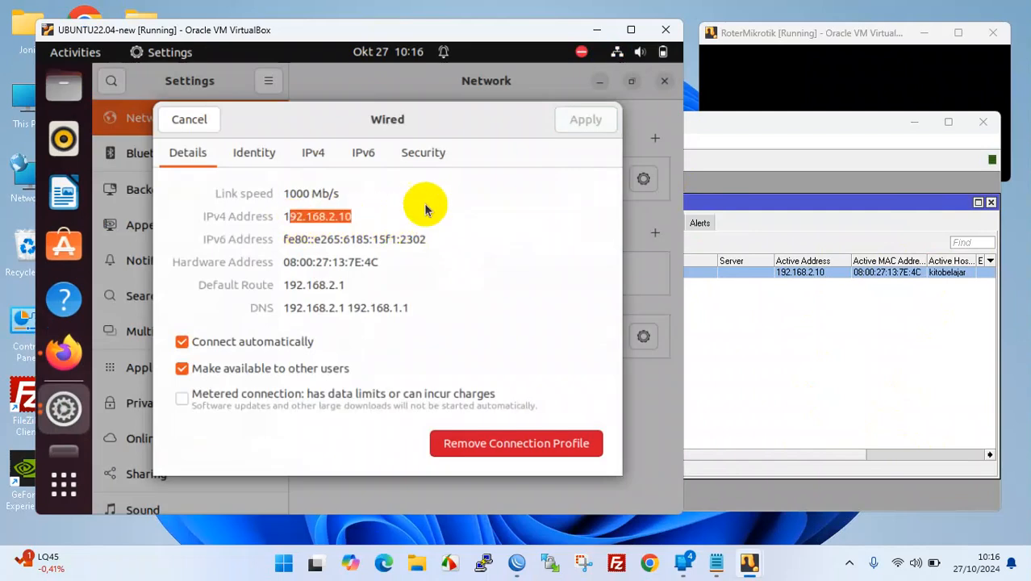
click(192, 119)
click(665, 83)
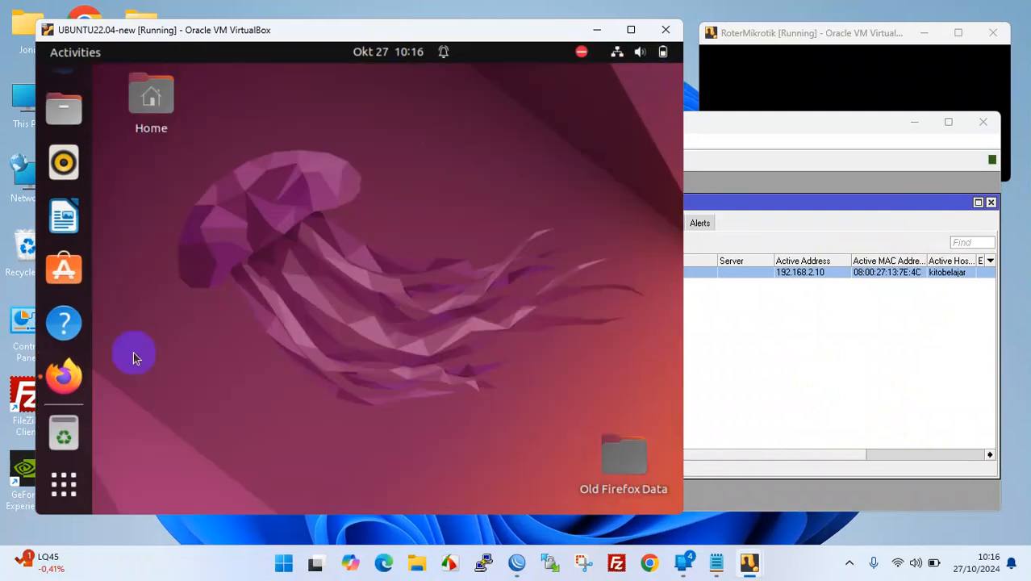
- Run ip a in a new Terminal, showing enp0s3 at 192.168.2.10/24, then shrink the VM window
click(65, 483)
click(334, 101)
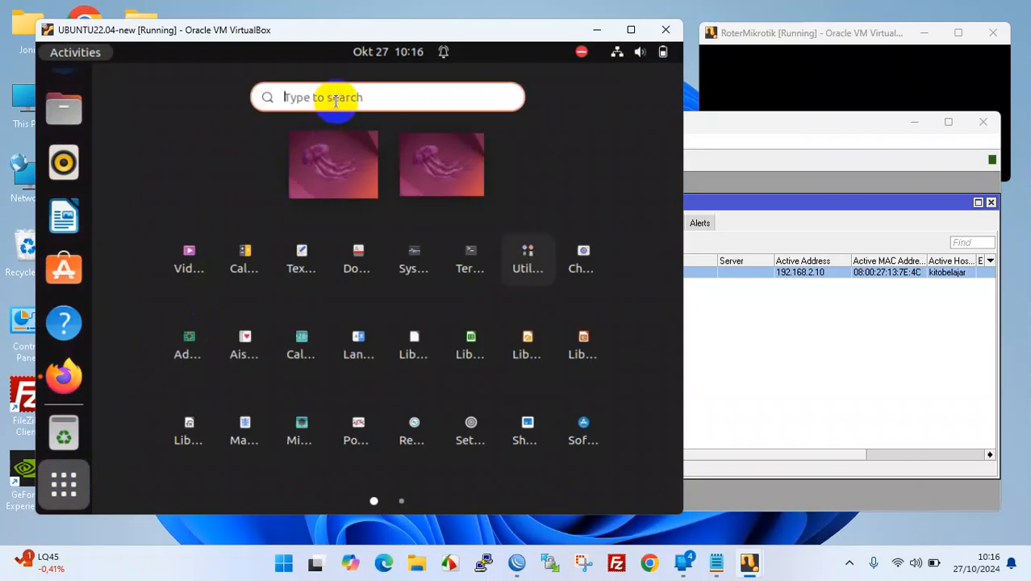
text(ter)
click(393, 160)
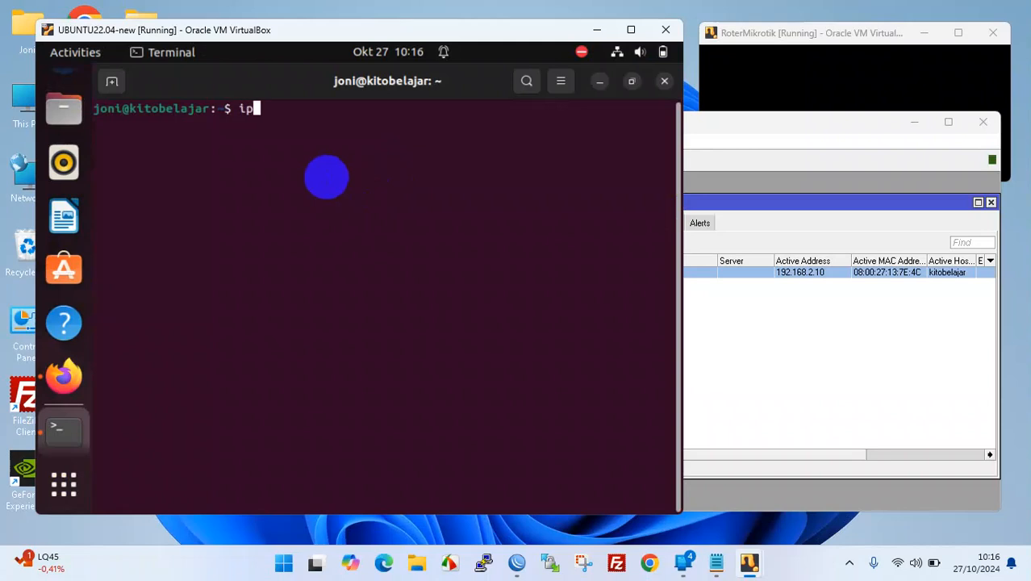
key(Return)
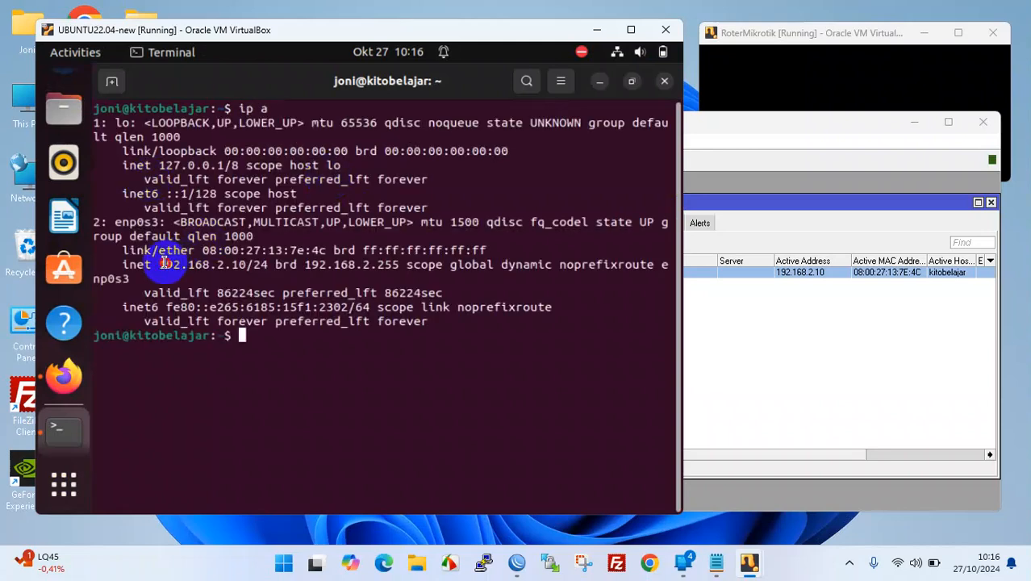
drag(163, 264, 234, 272)
click(271, 268)
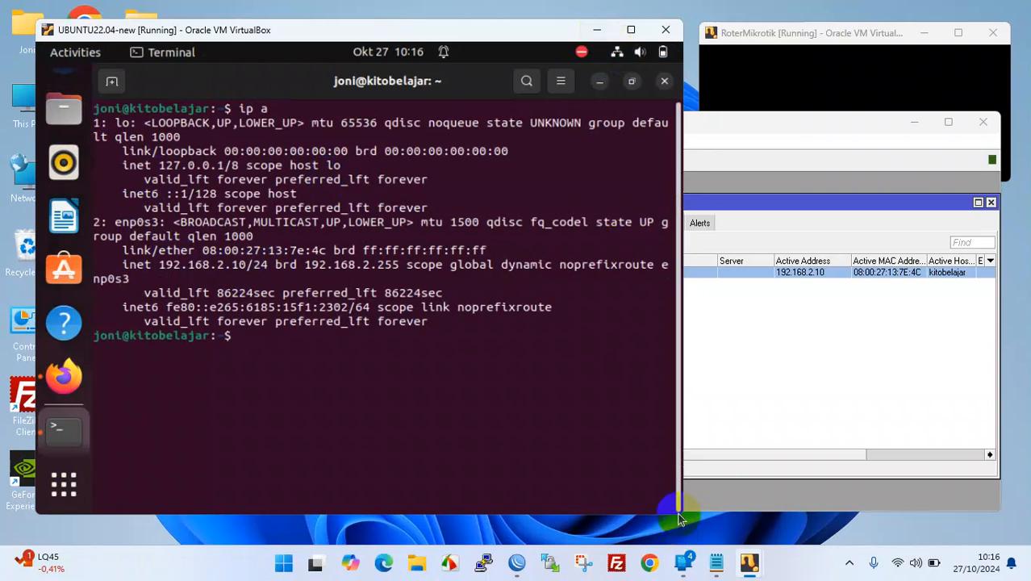
drag(683, 518, 491, 291)
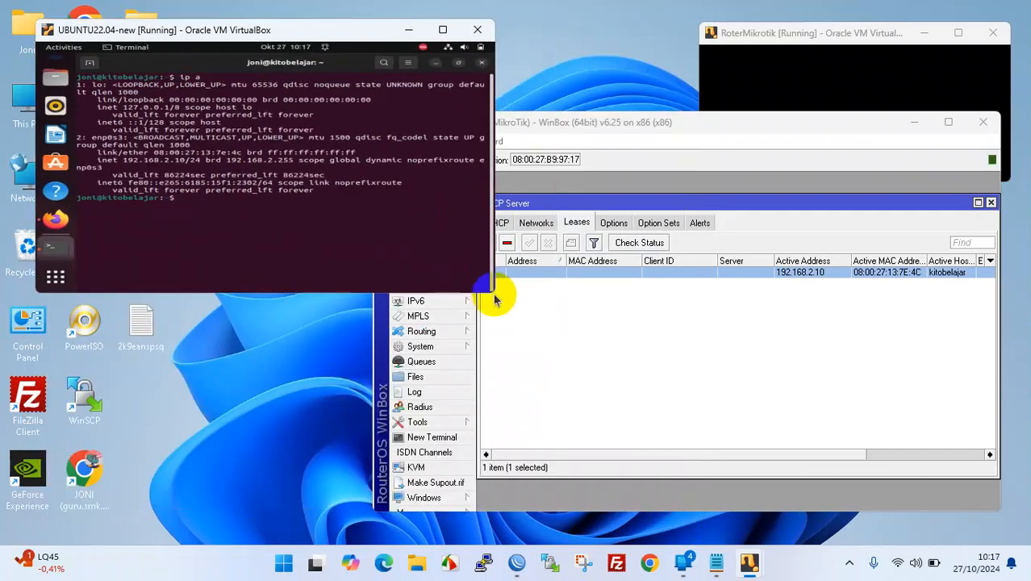
- Minimize the Ubuntu VM and compare the SIMKOM and Ubuntu VMs' network settings in VirtualBox Manager
click(410, 31)
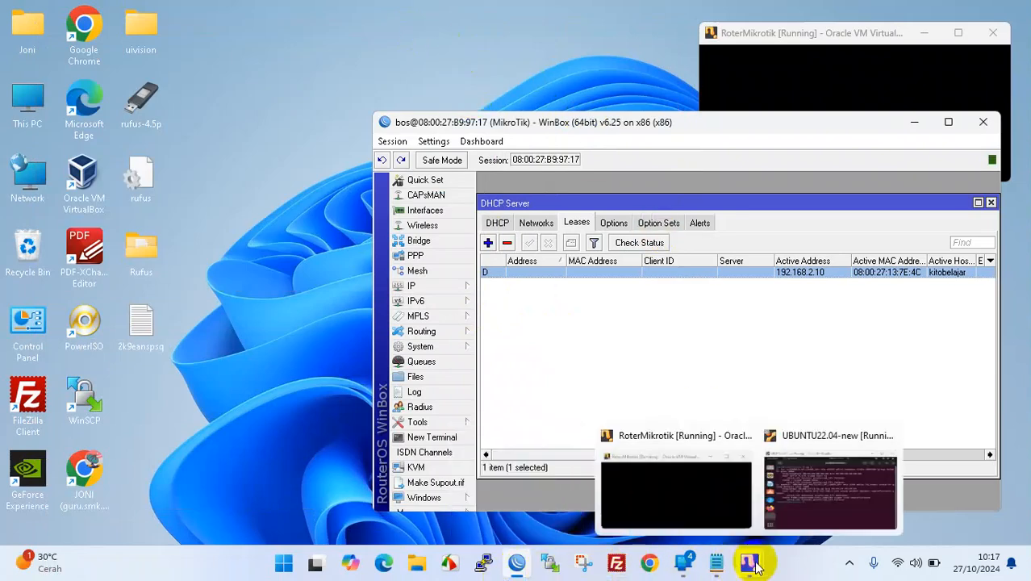
click(82, 171)
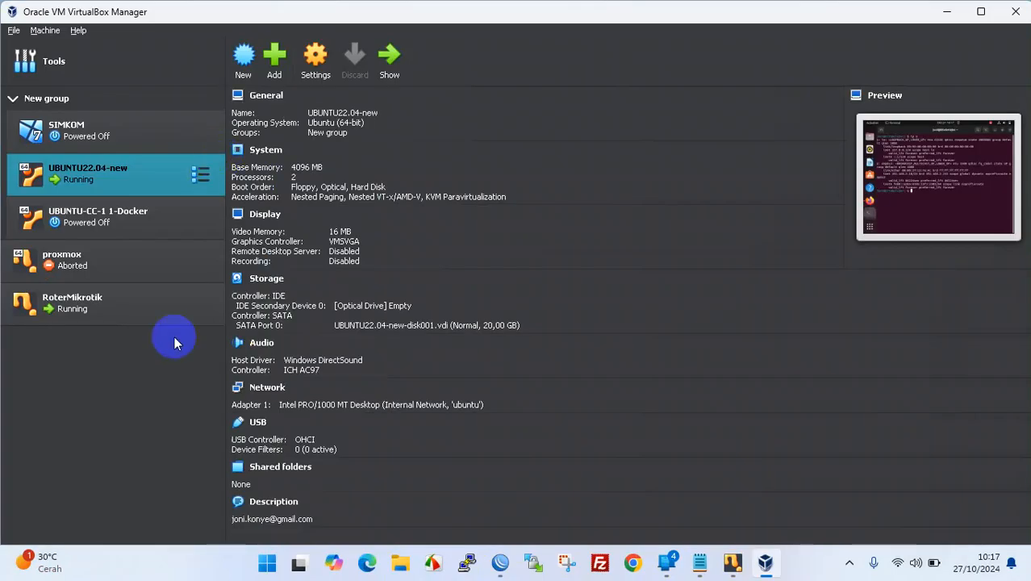
click(108, 135)
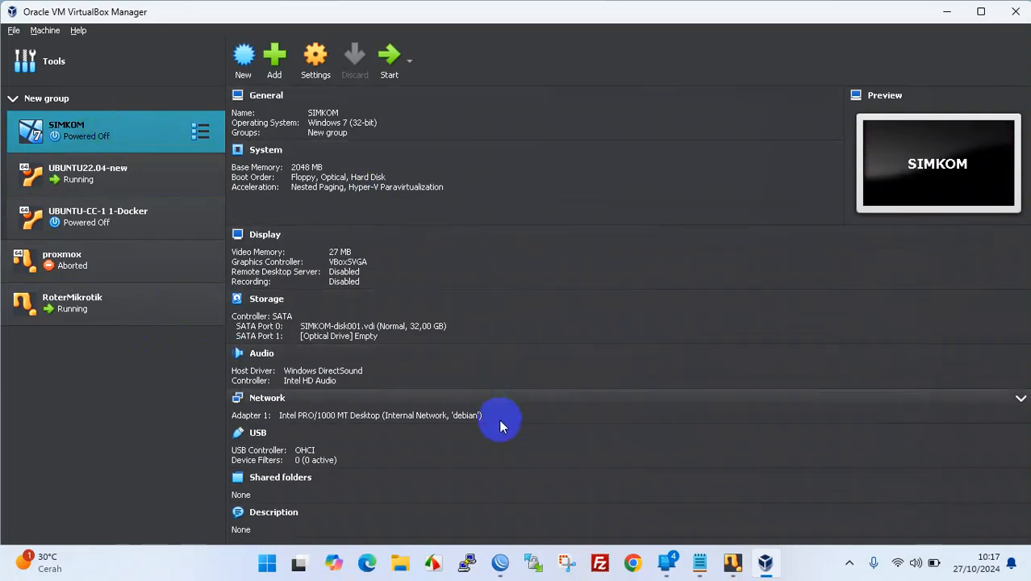
click(147, 176)
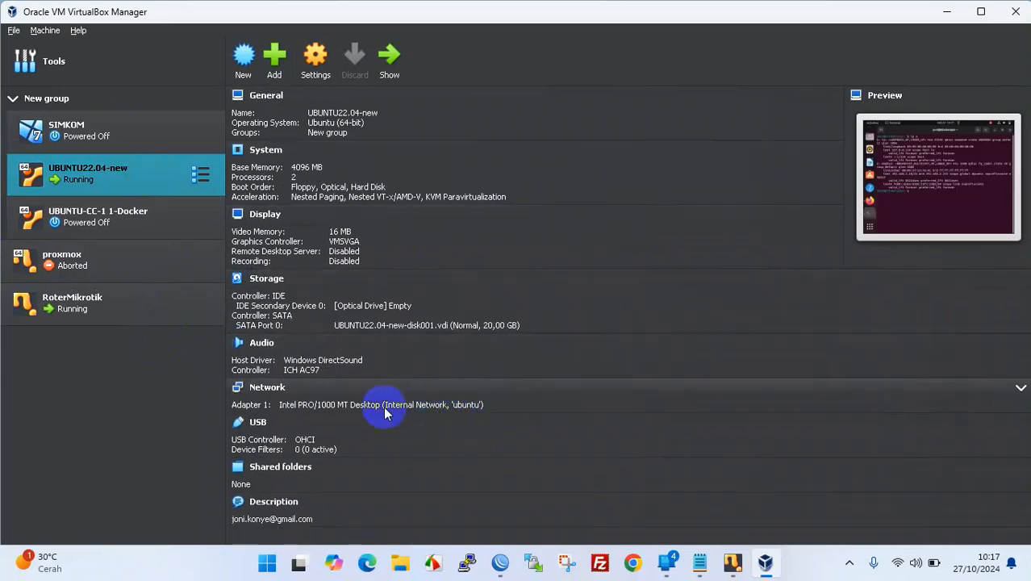
click(133, 309)
click(102, 139)
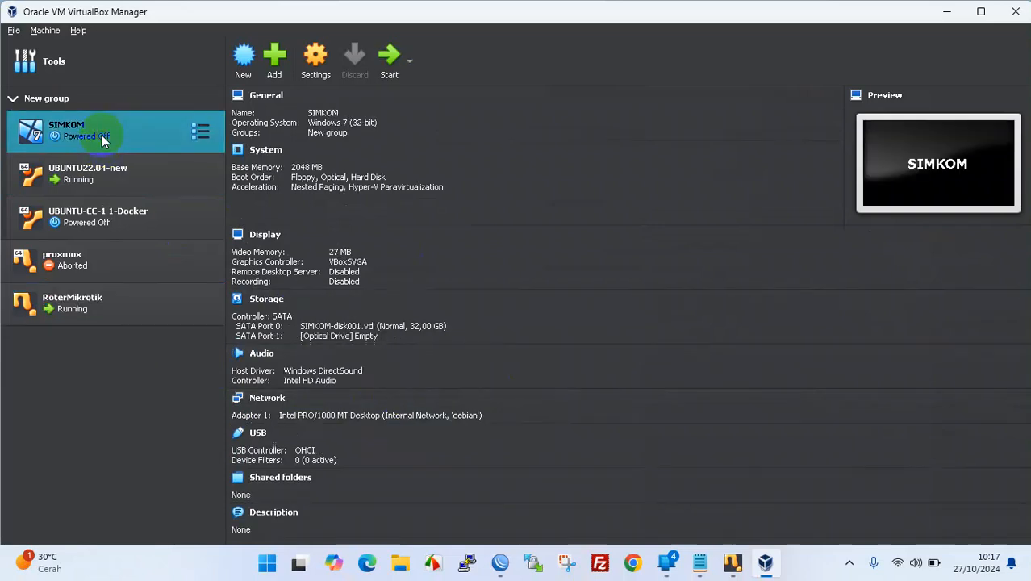
- Switch SIMKOM's adapter from internal network 'debian' to 'ubuntu' and start the VM
click(456, 416)
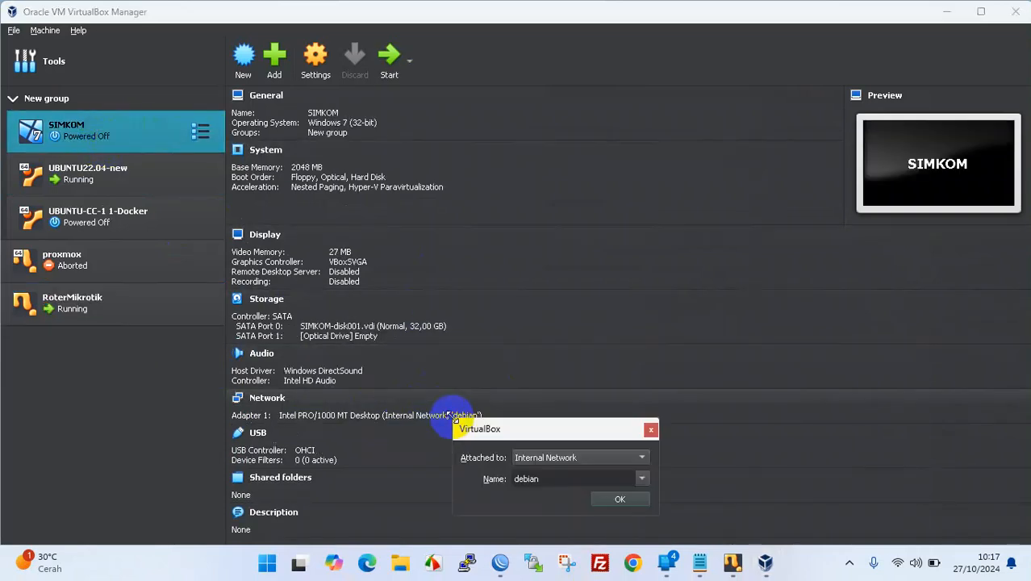
click(640, 477)
click(561, 511)
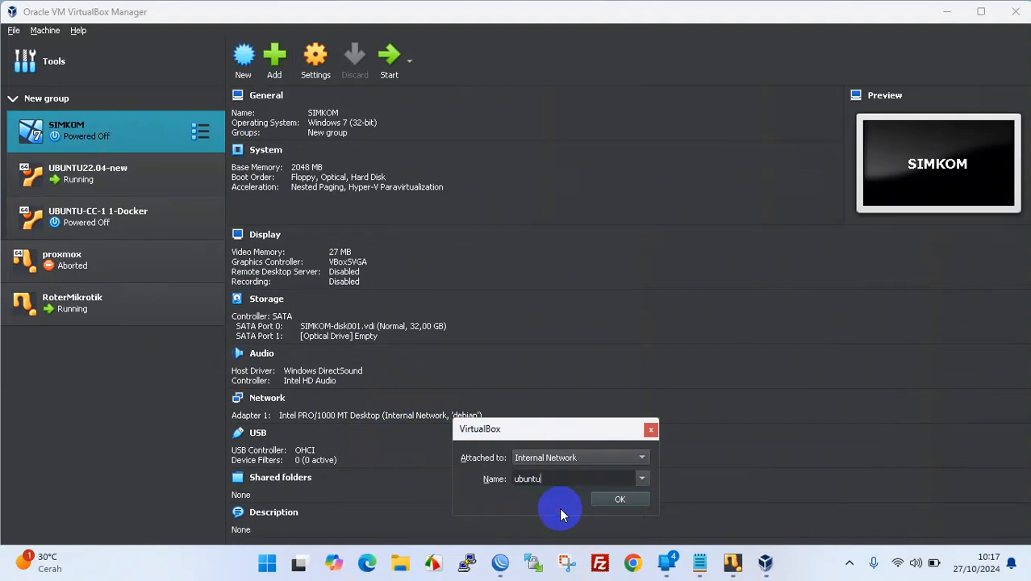
click(613, 500)
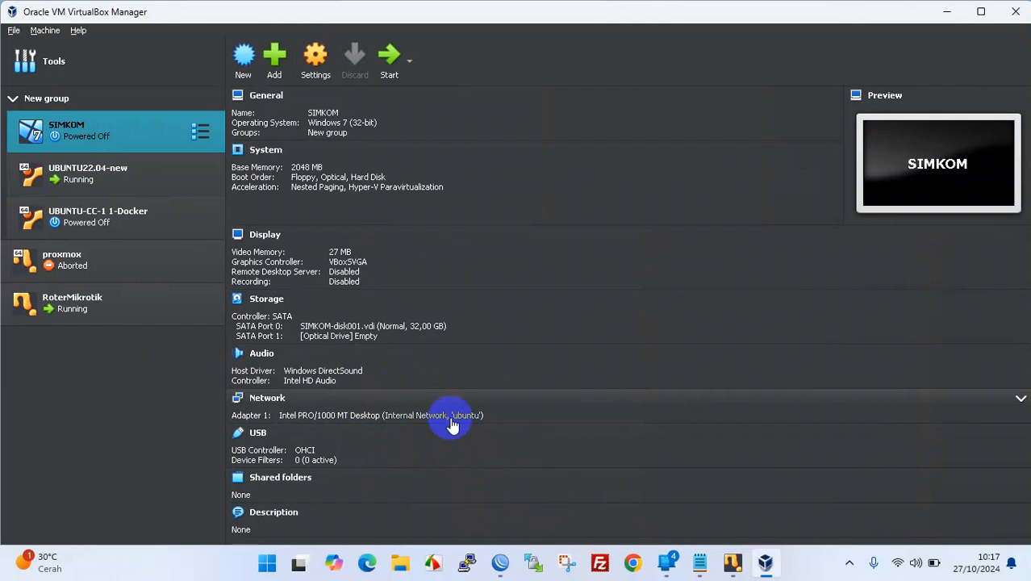
click(388, 63)
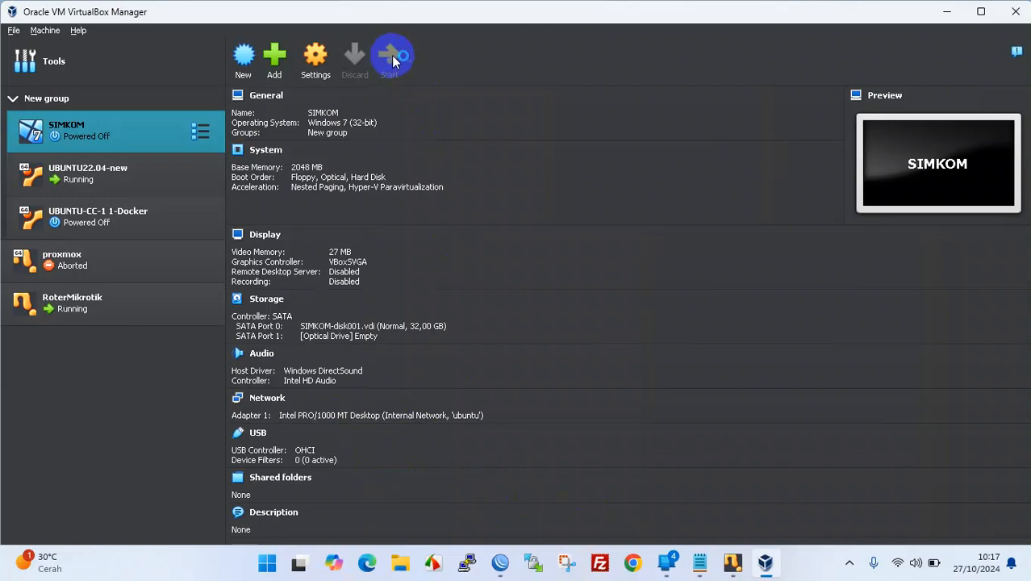
click(946, 11)
- Move the Ubuntu VM window to the top-left and snap the SIMKOM VM window to the left half
click(735, 141)
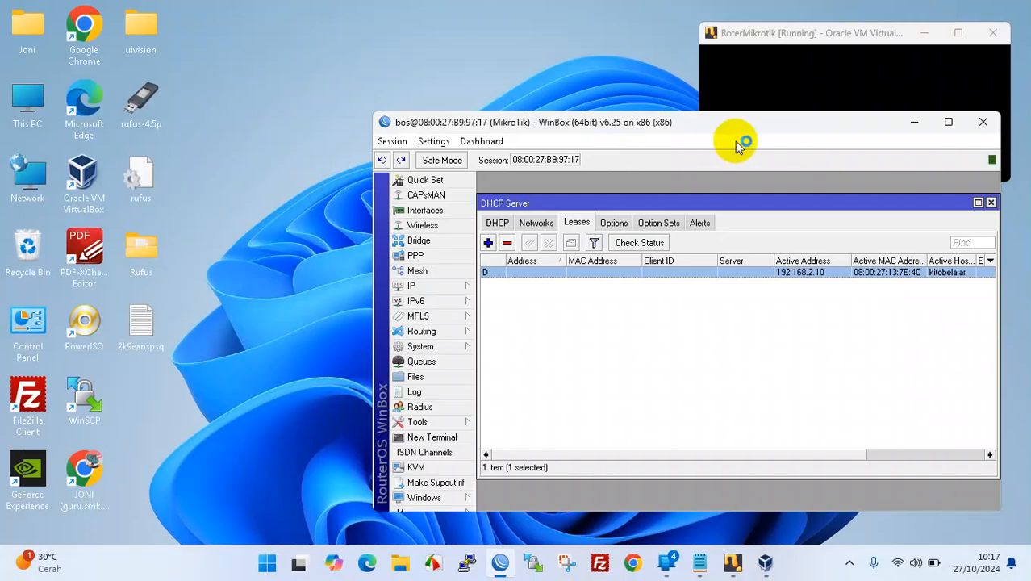
mouse_move(731, 560)
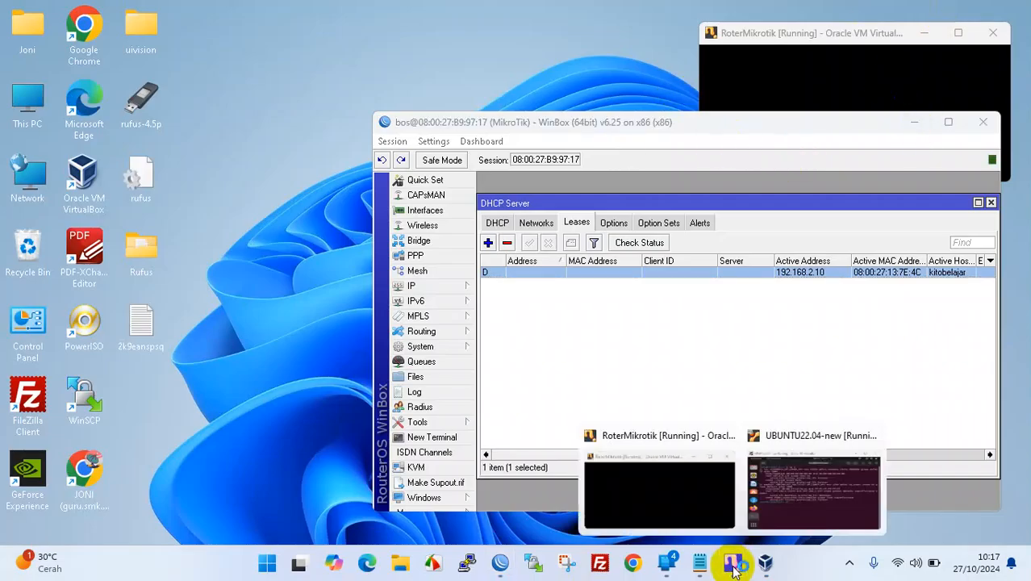
click(753, 498)
drag(242, 32, 219, 22)
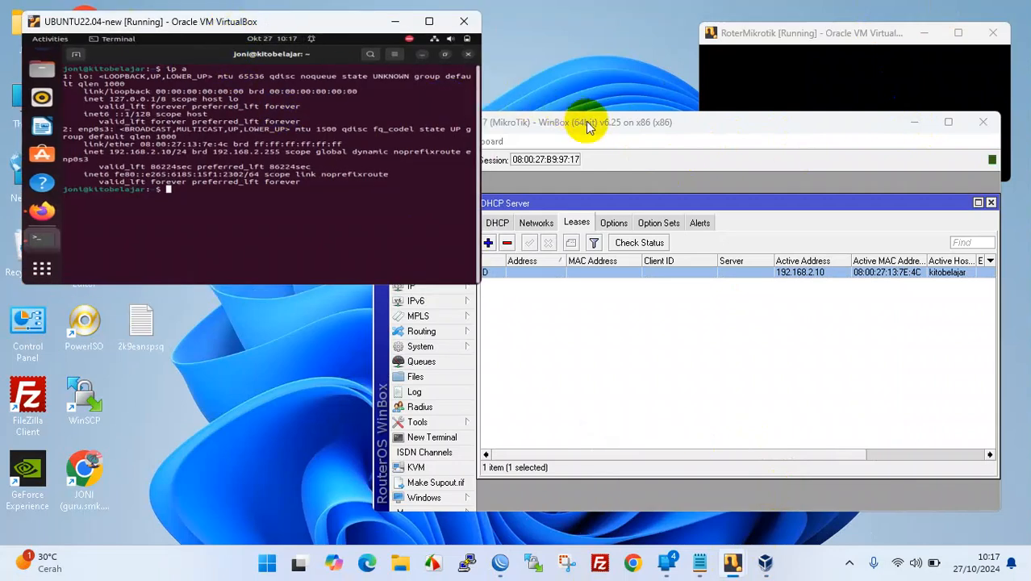
mouse_move(767, 561)
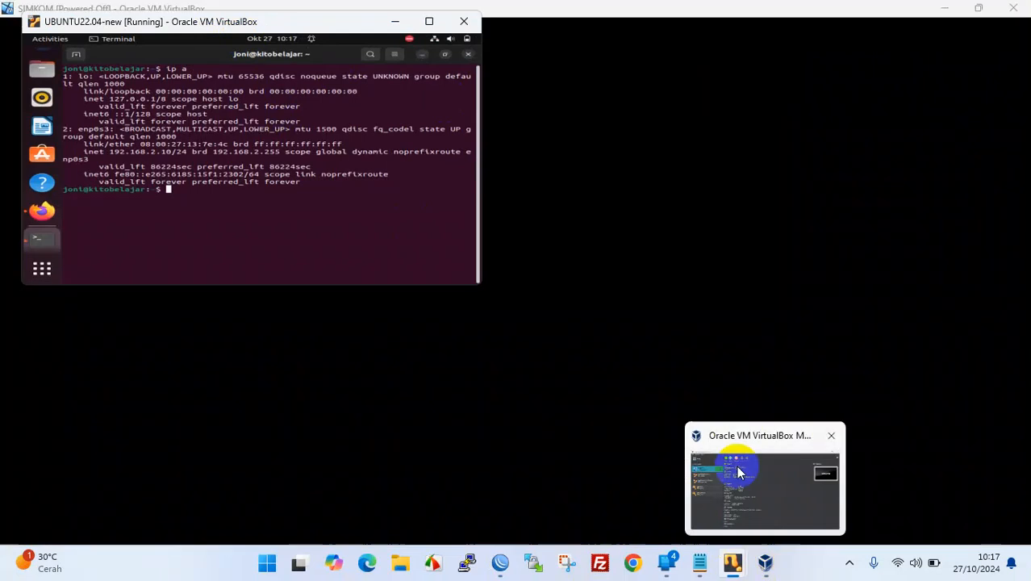
click(979, 9)
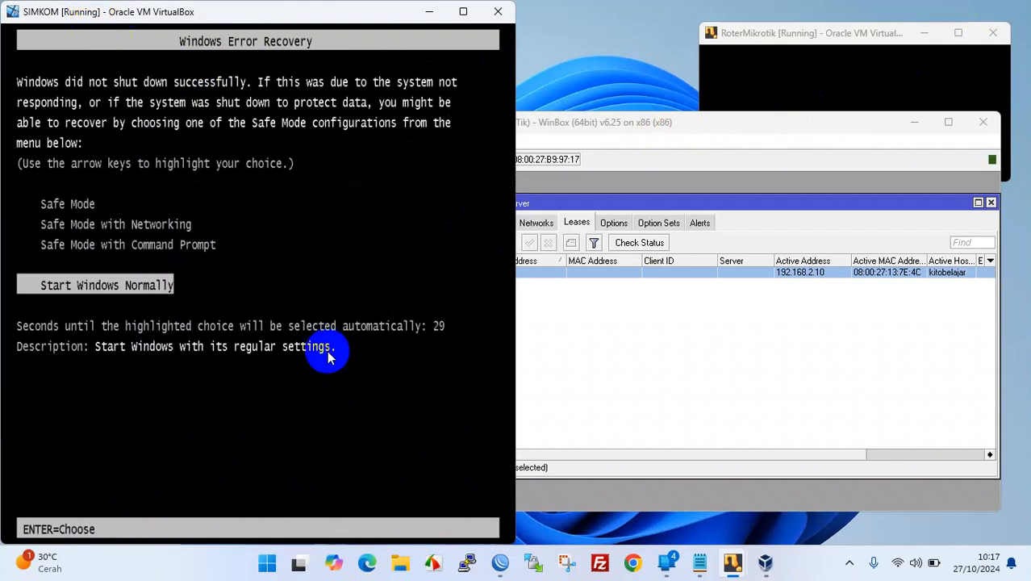
- Boot Windows 7 normally, dismiss the ACPI notification, and switch SIMKOM to full-screen mode
key(Return)
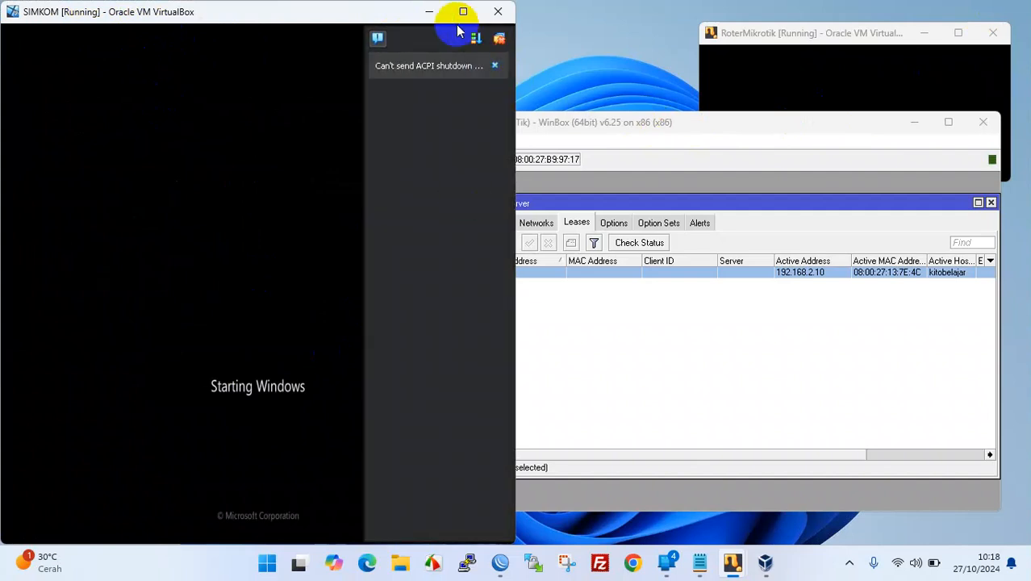
click(500, 37)
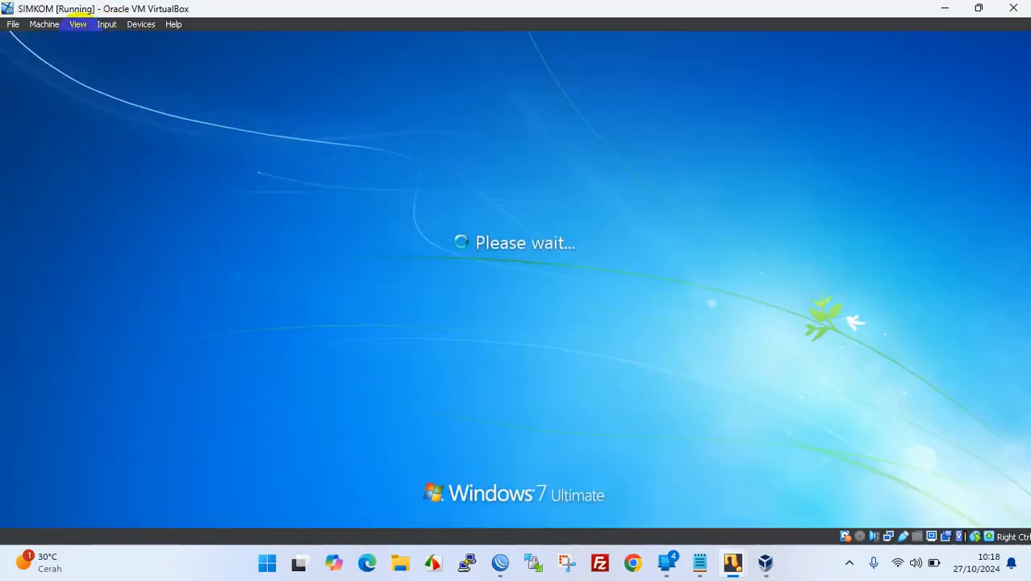
click(78, 24)
click(86, 38)
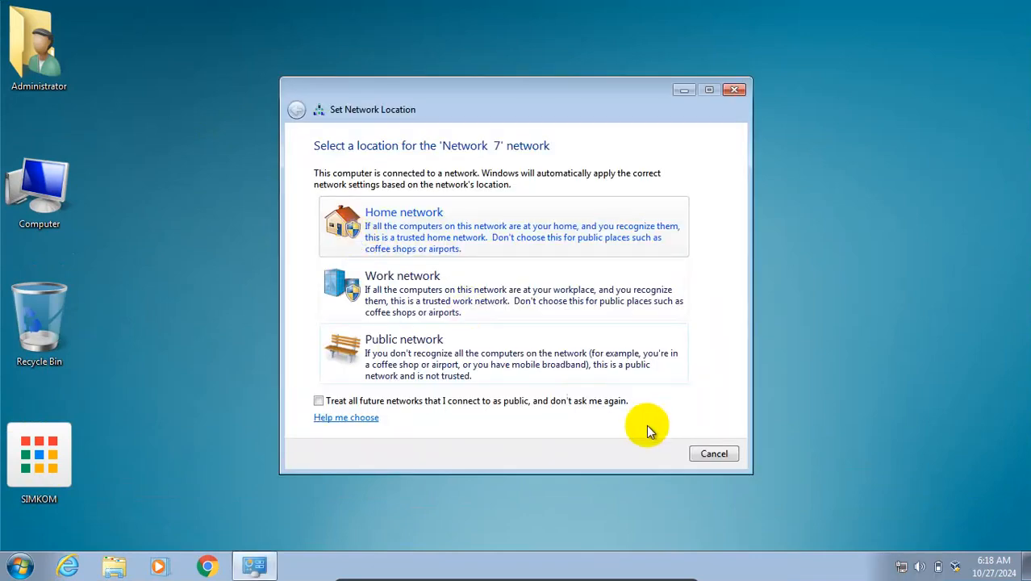
- Dismiss the network location prompt, open cmd, and run ipconfig showing 192.168.2.9, gateway 192.168.2.1
click(714, 454)
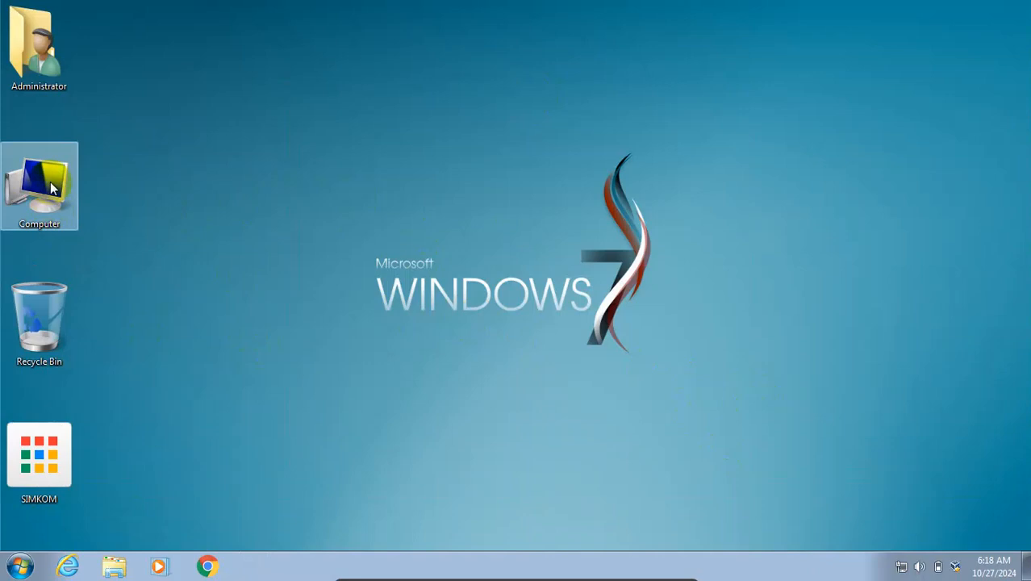
click(21, 566)
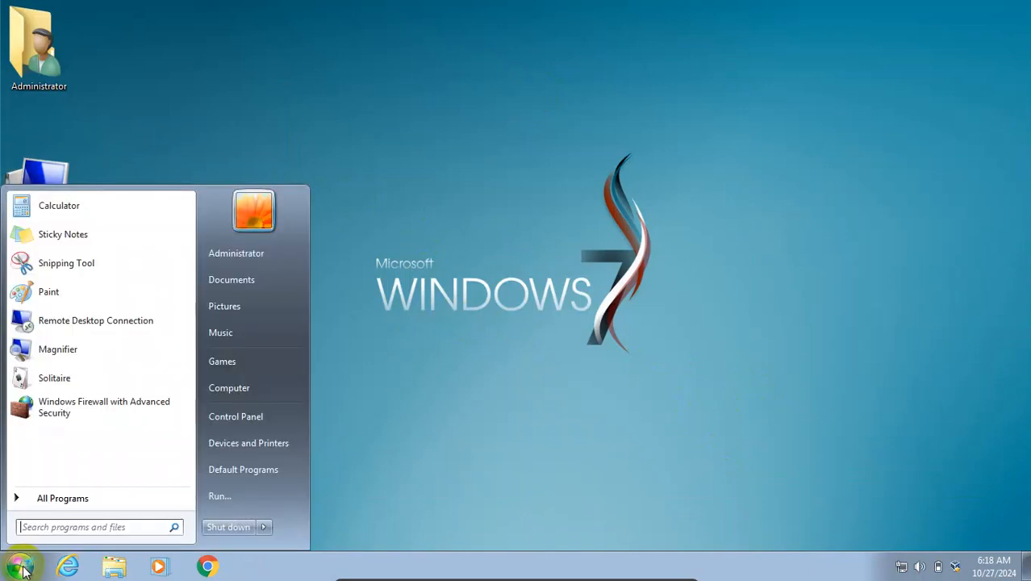
text(cmd)
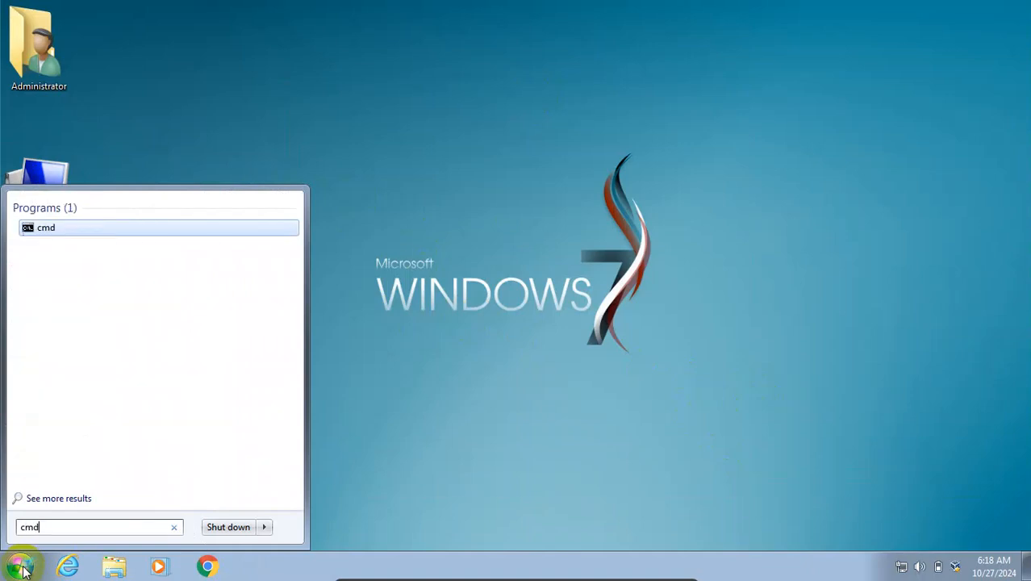
key(Return)
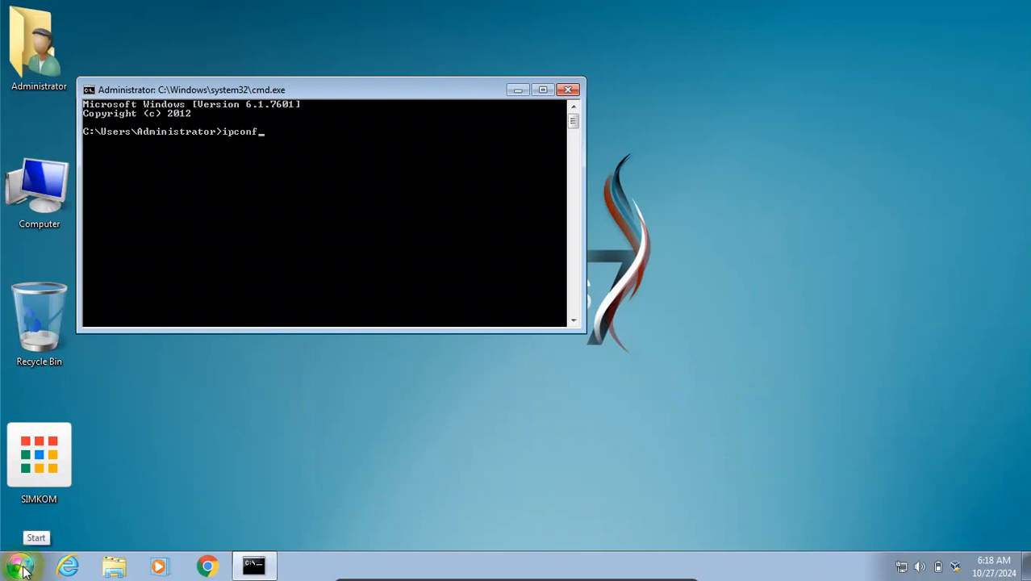
click(248, 199)
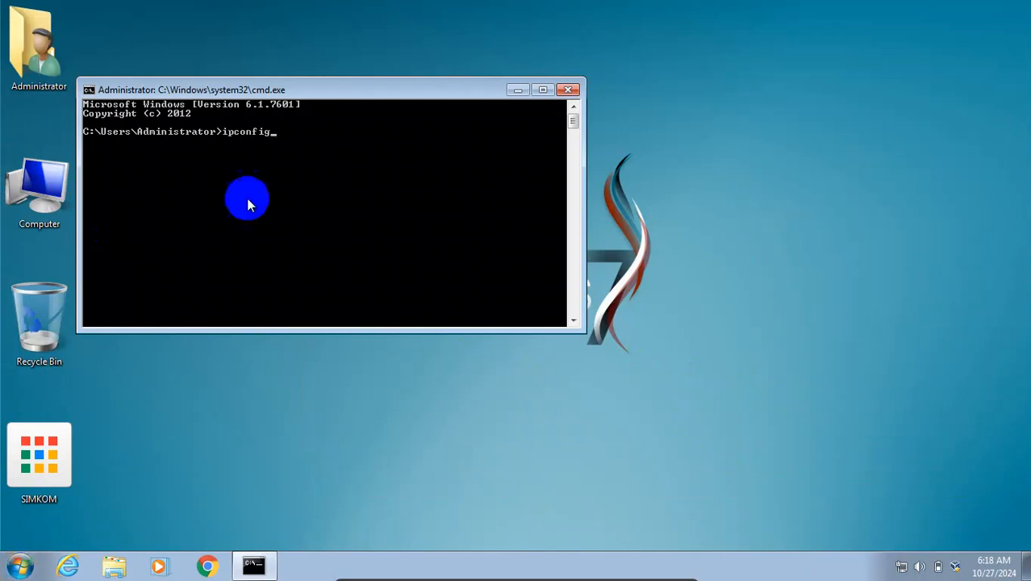
drag(436, 89, 472, 121)
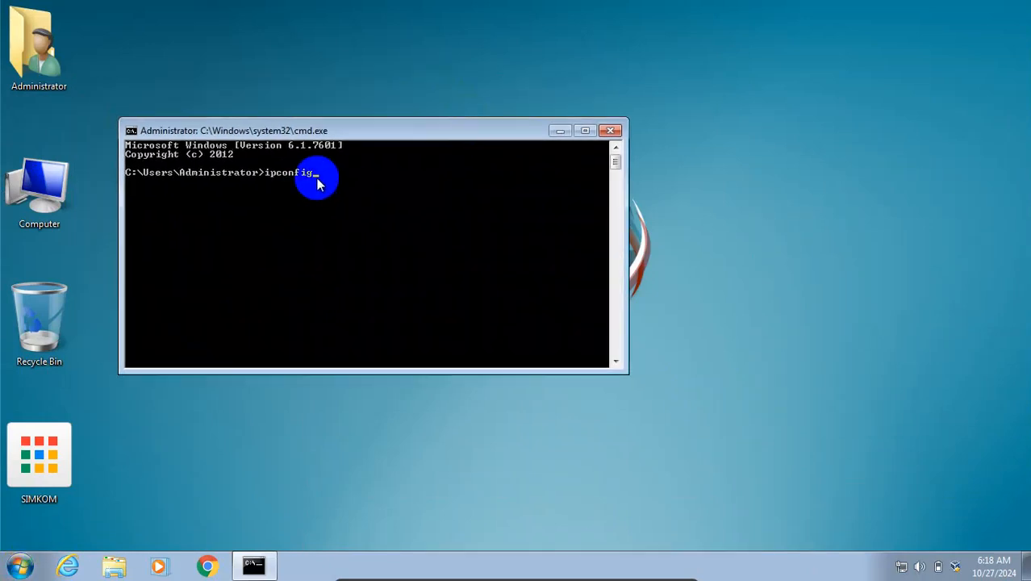
key(Return)
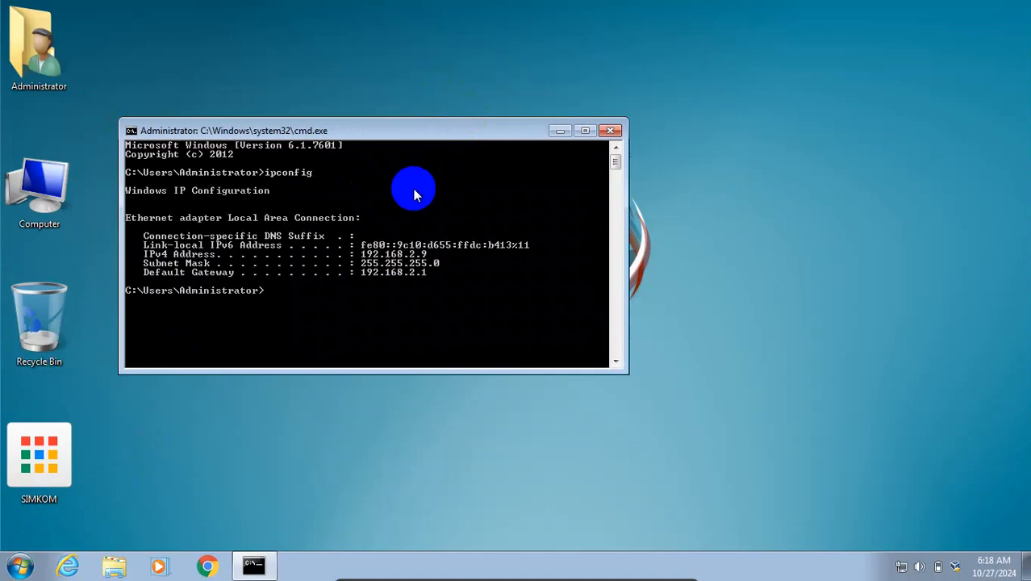
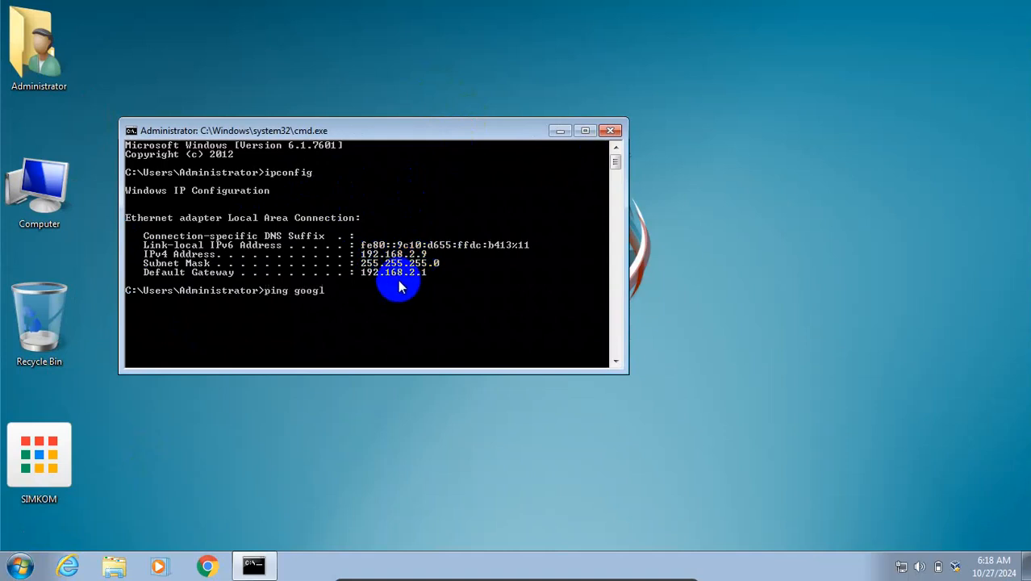
- Run ping google.com and confirm replies arrive from 216.239.38.120
key(Return)
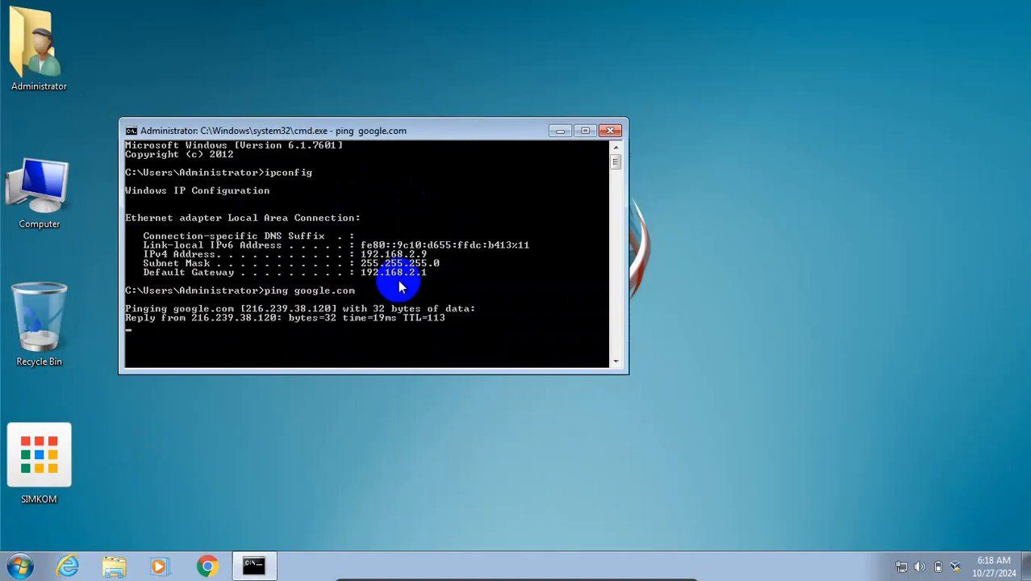
- Close the command prompt, then search google.com for 'mirotik' in Chrome and close the browser
click(609, 131)
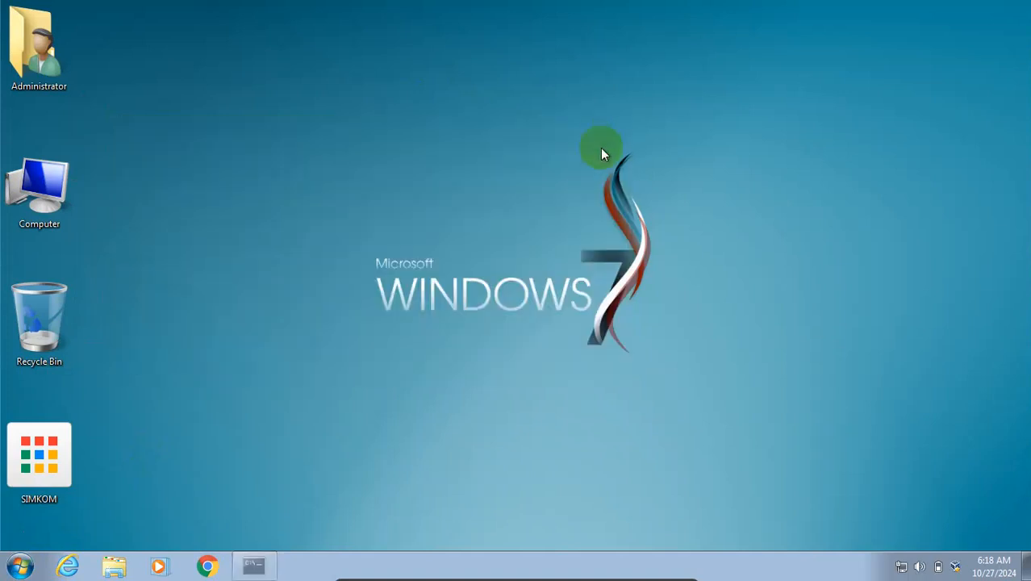
click(207, 566)
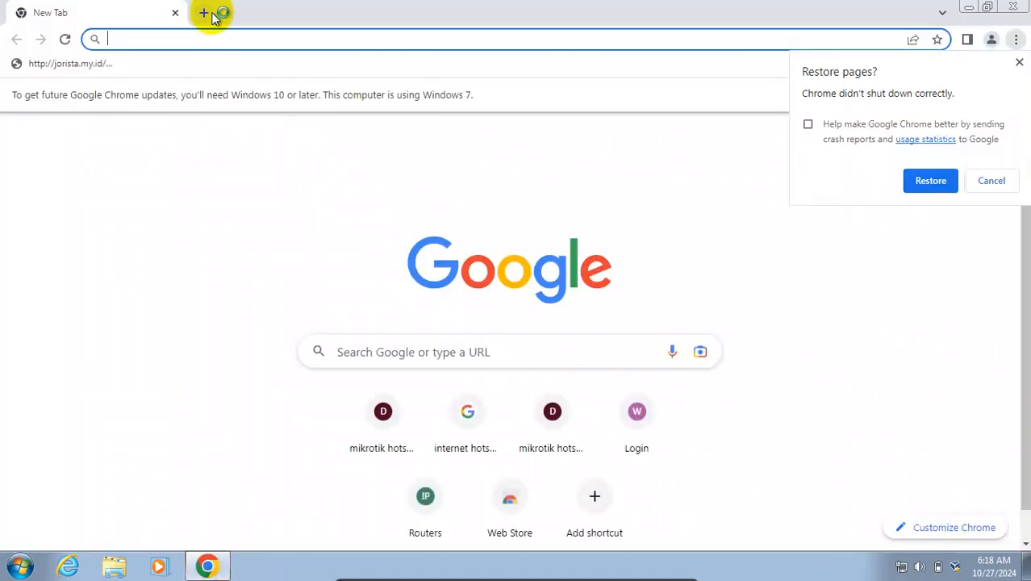
click(206, 13)
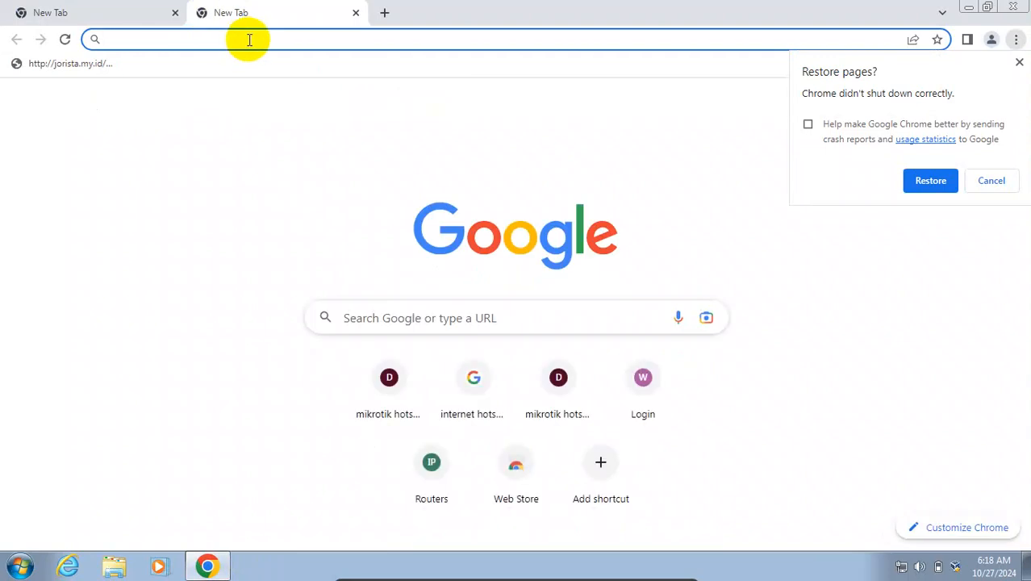
text(go)
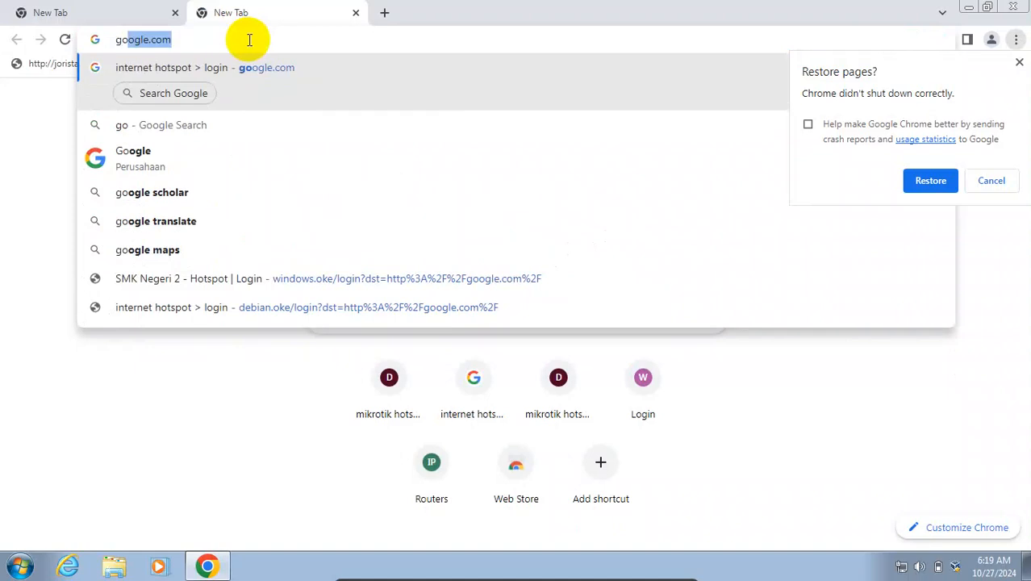
key(Return)
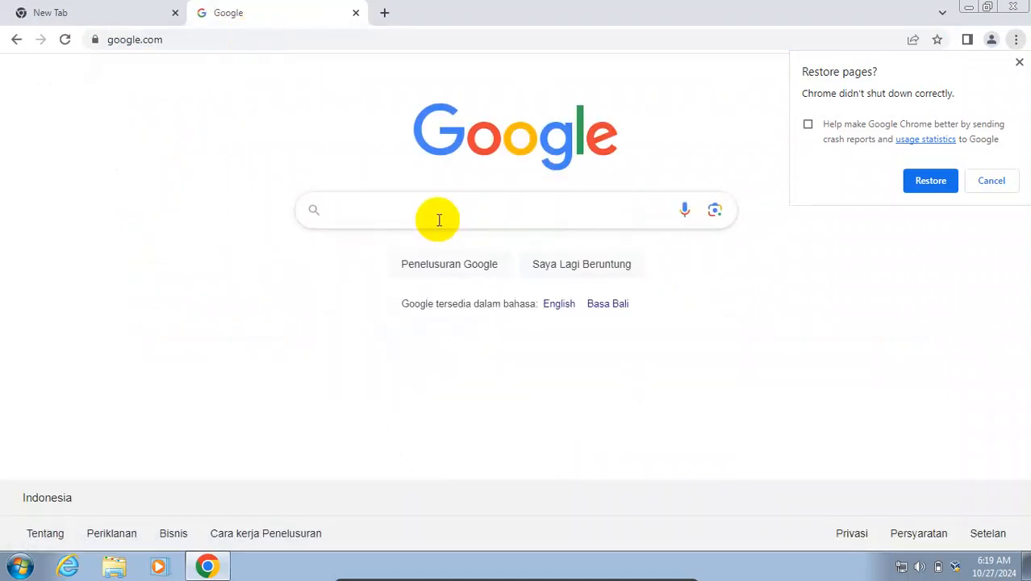
text(miro)
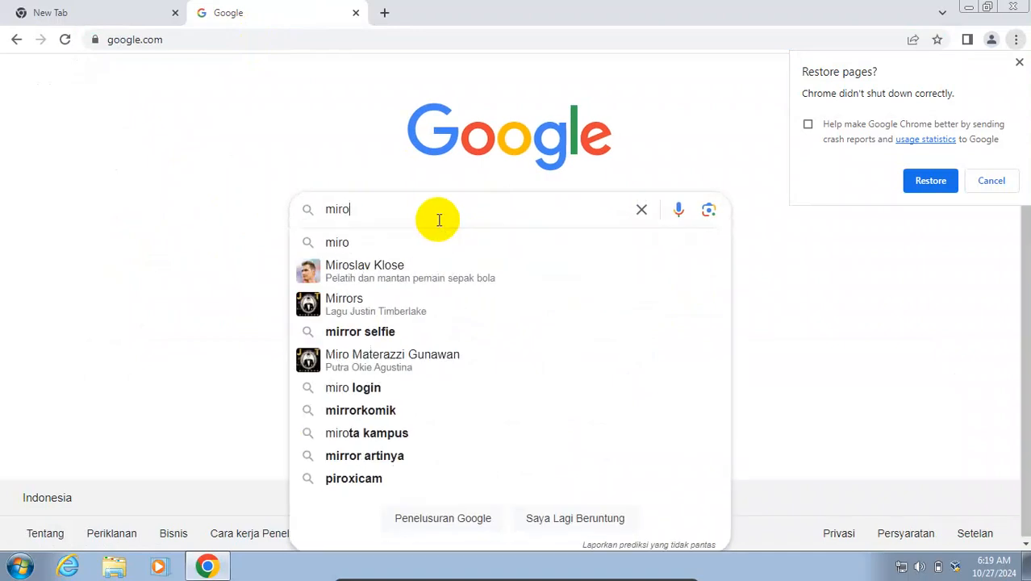
text(tik)
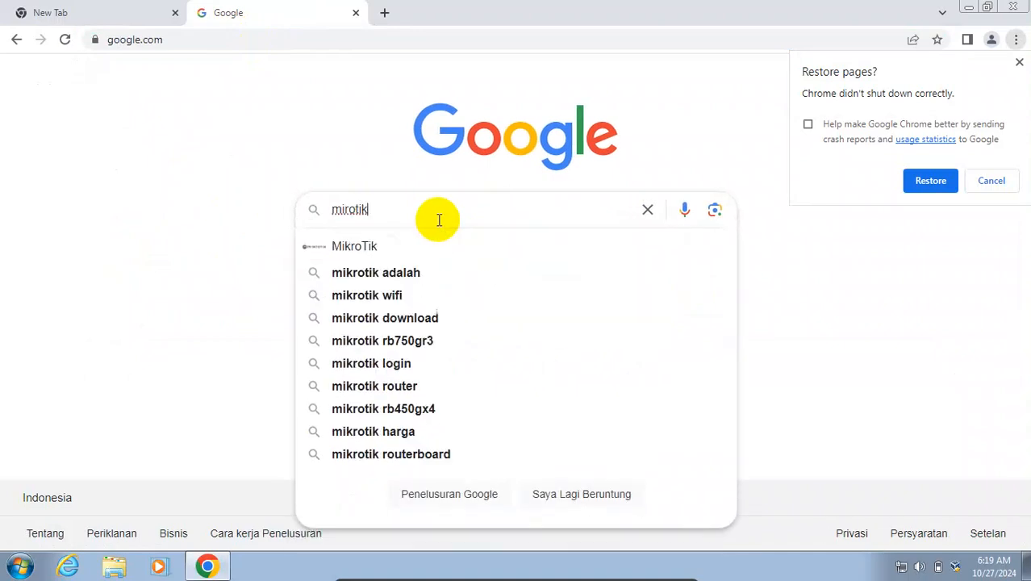
key(Return)
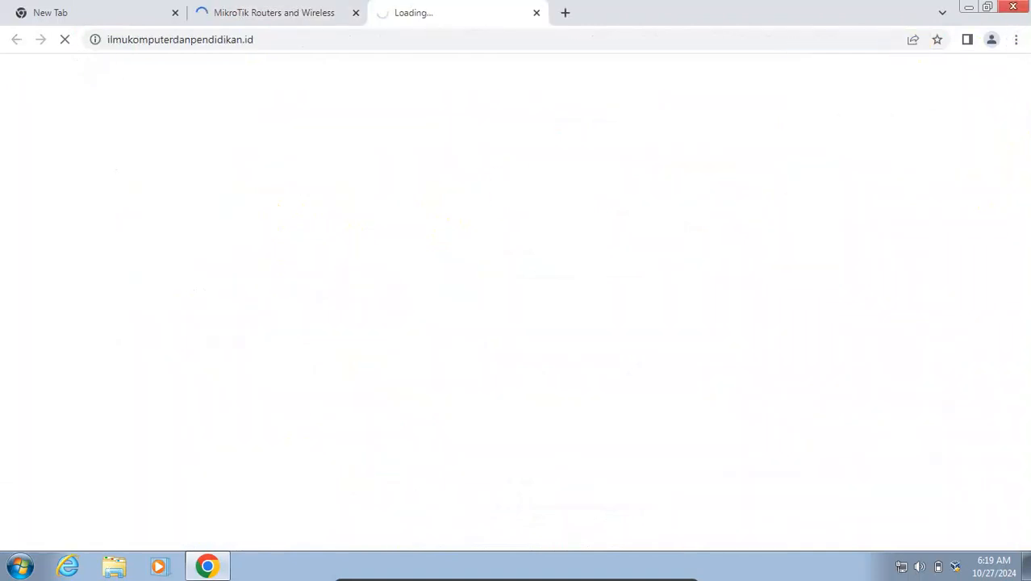
click(1014, 8)
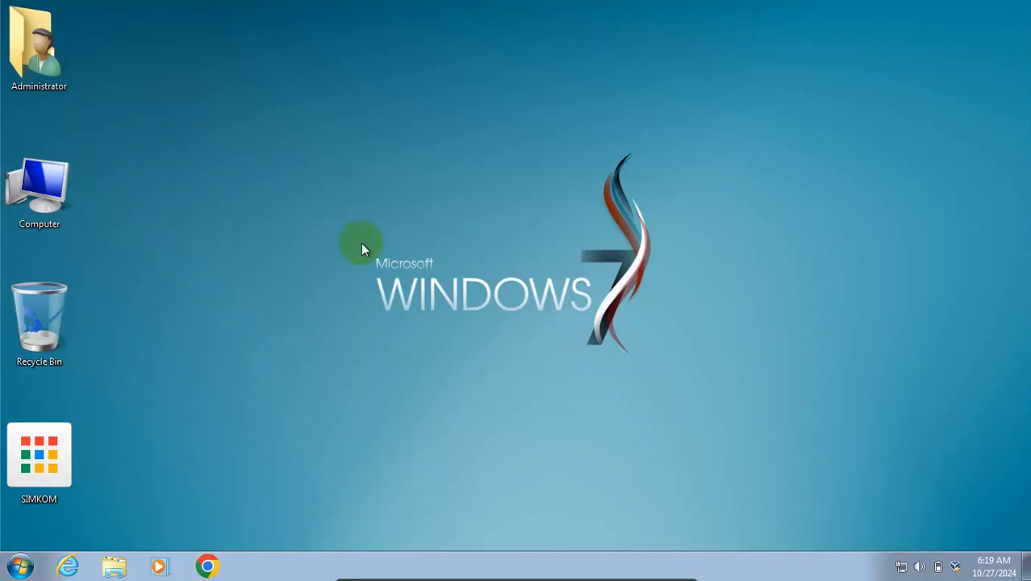
- Exit SIMKOM full-screen, switch it to scaled display, and shrink it to reveal the Ubuntu VM
key(ctrl+f)
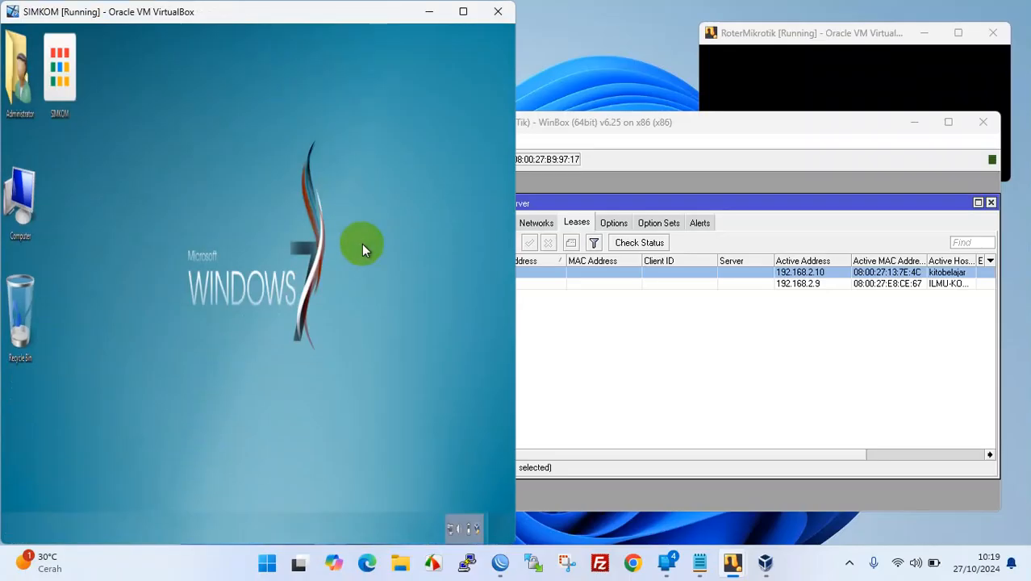
drag(288, 11, 305, 35)
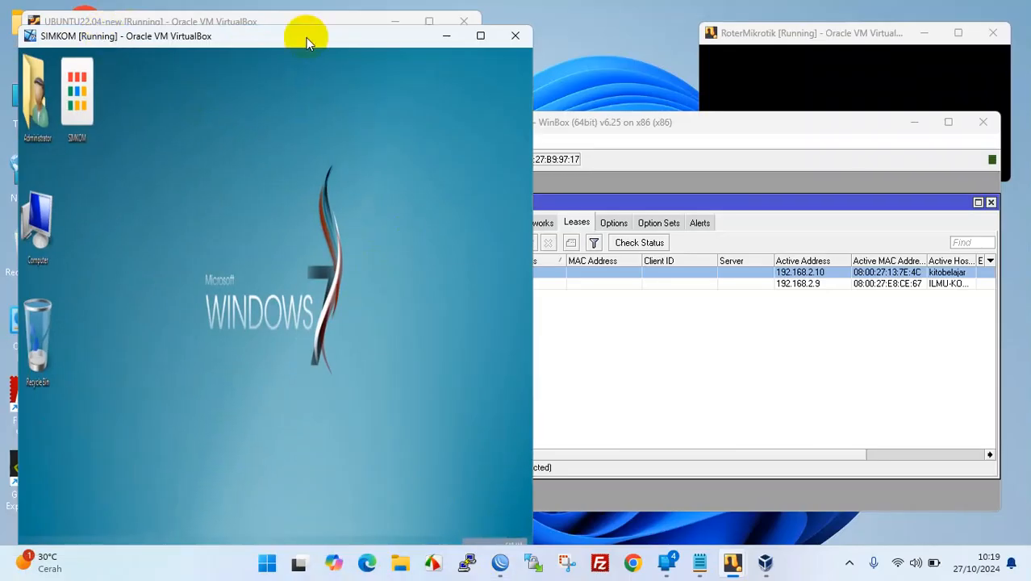
key(super+Up)
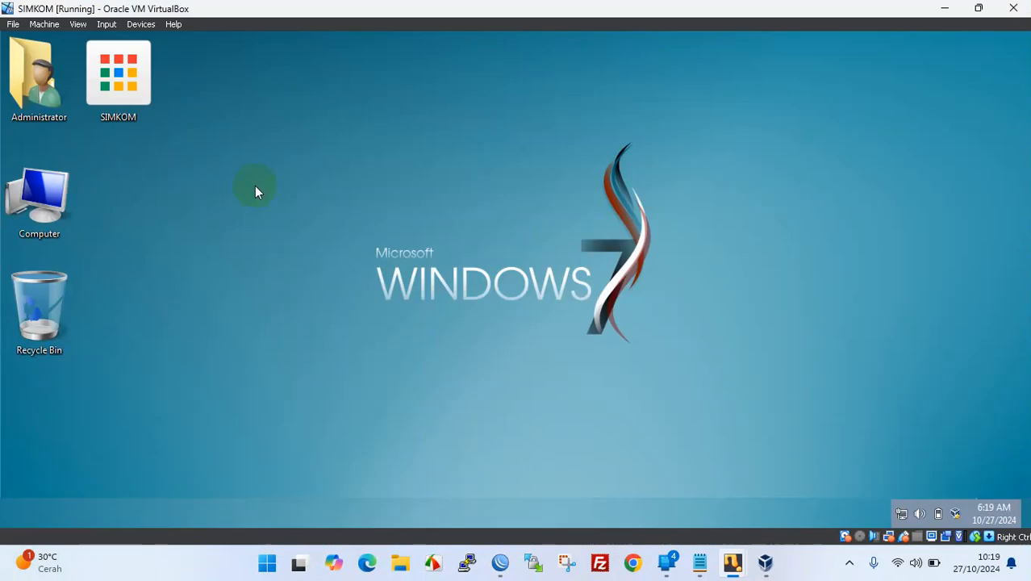
click(78, 24)
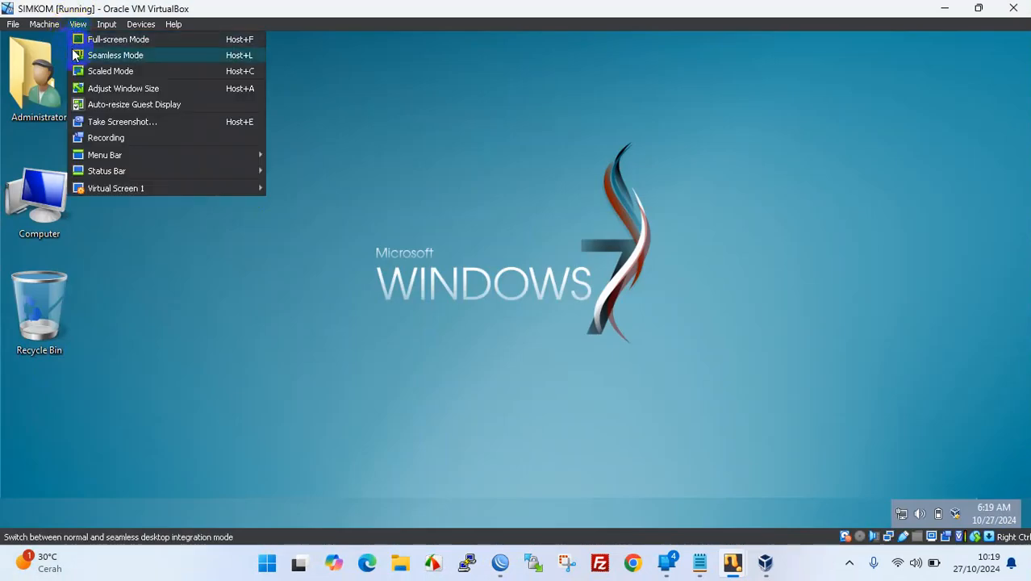
click(91, 70)
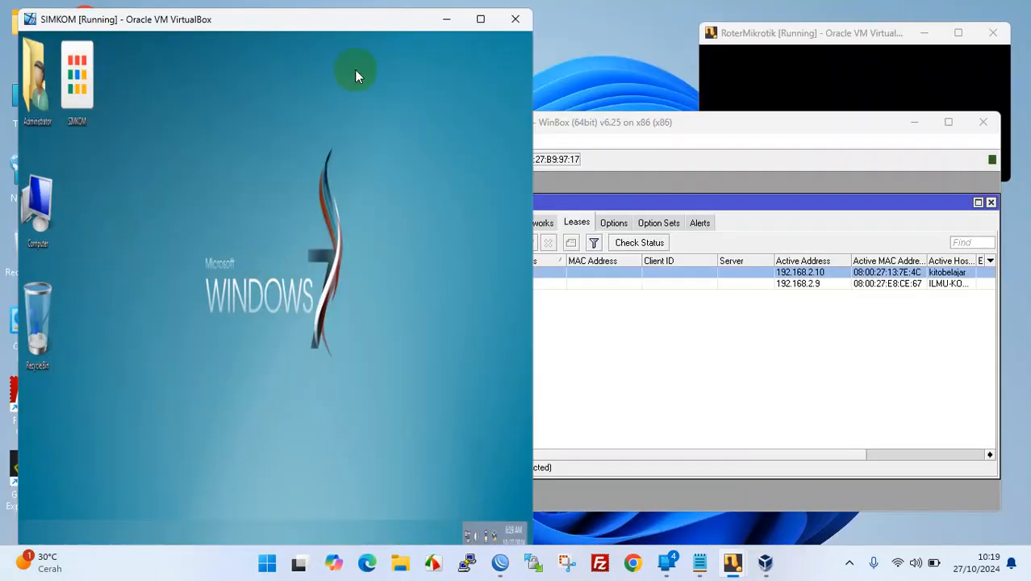
drag(23, 10, 149, 229)
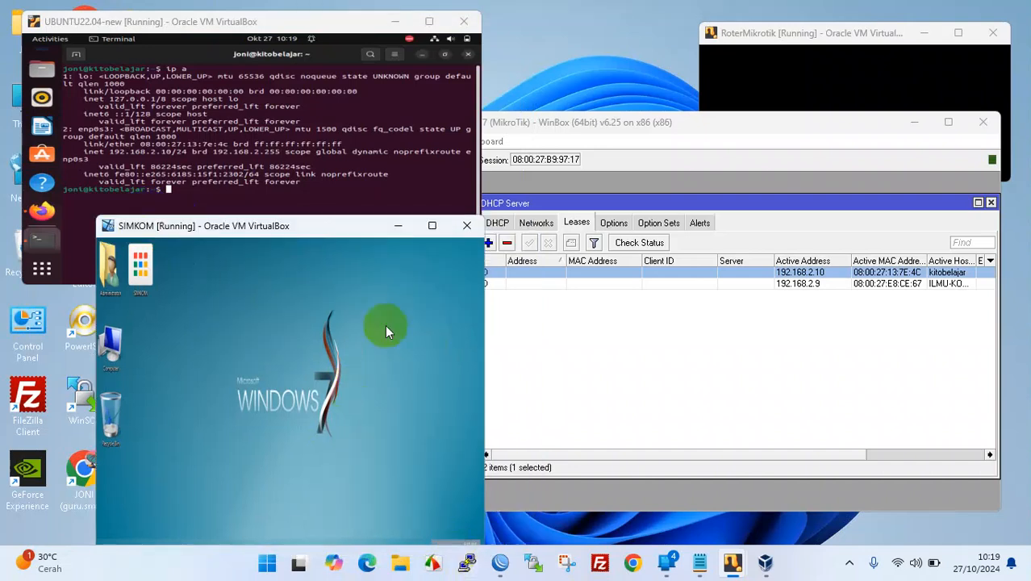
drag(350, 224, 461, 222)
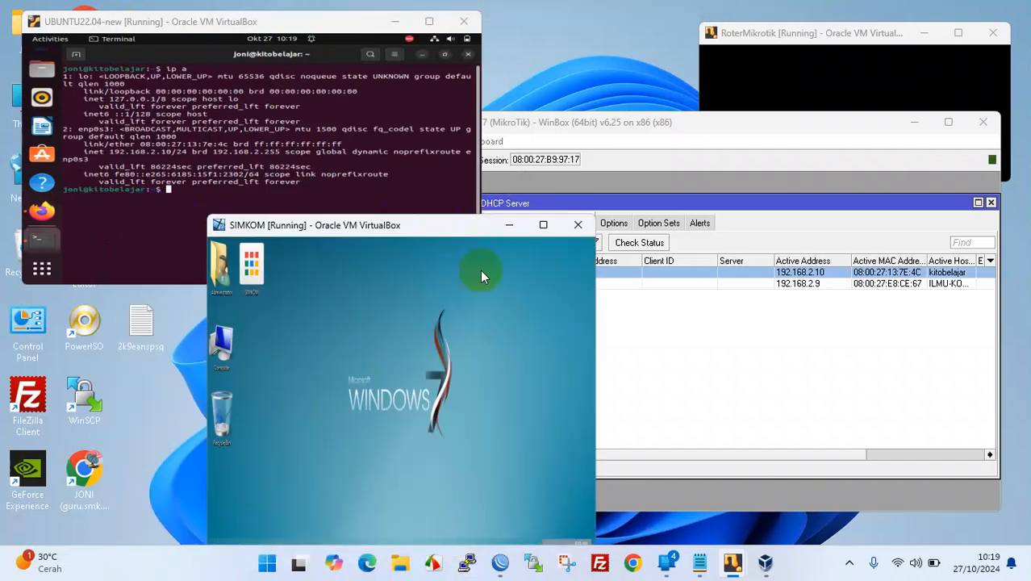
drag(386, 230, 405, 206)
drag(227, 192, 269, 255)
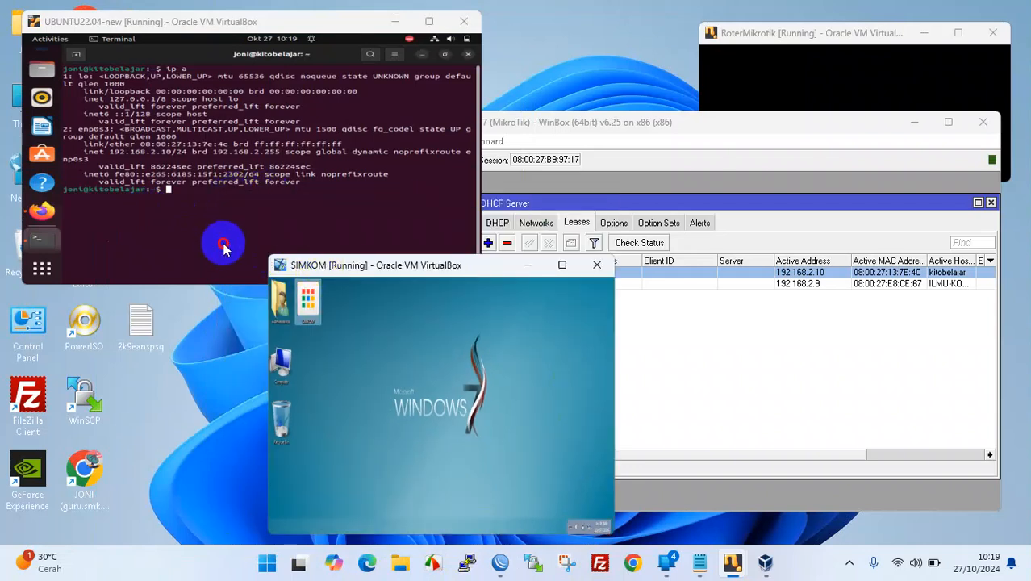
- In the Ubuntu VM, close the terminal and play a YouTube video in Firefox to test internet
click(330, 216)
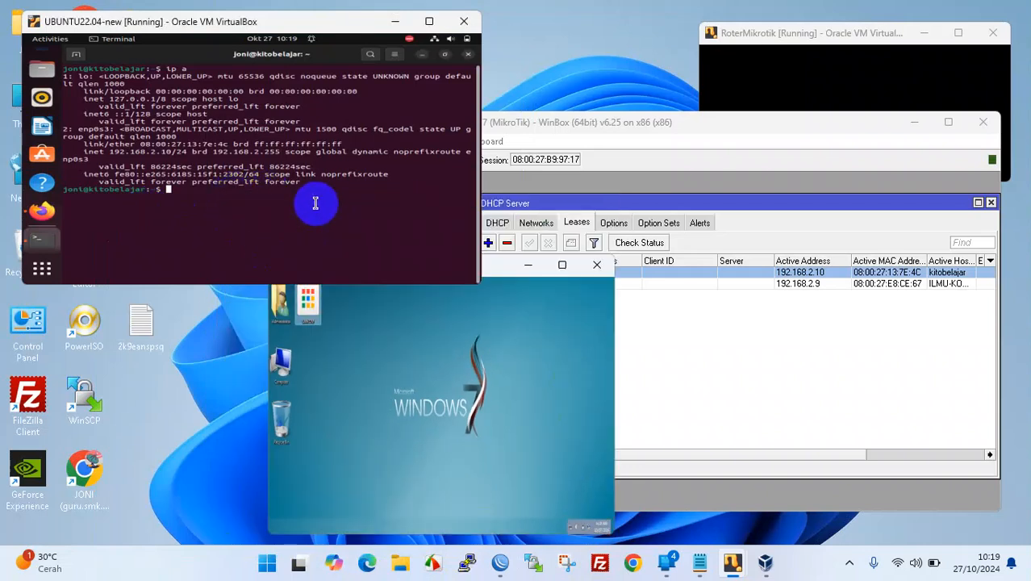
click(466, 55)
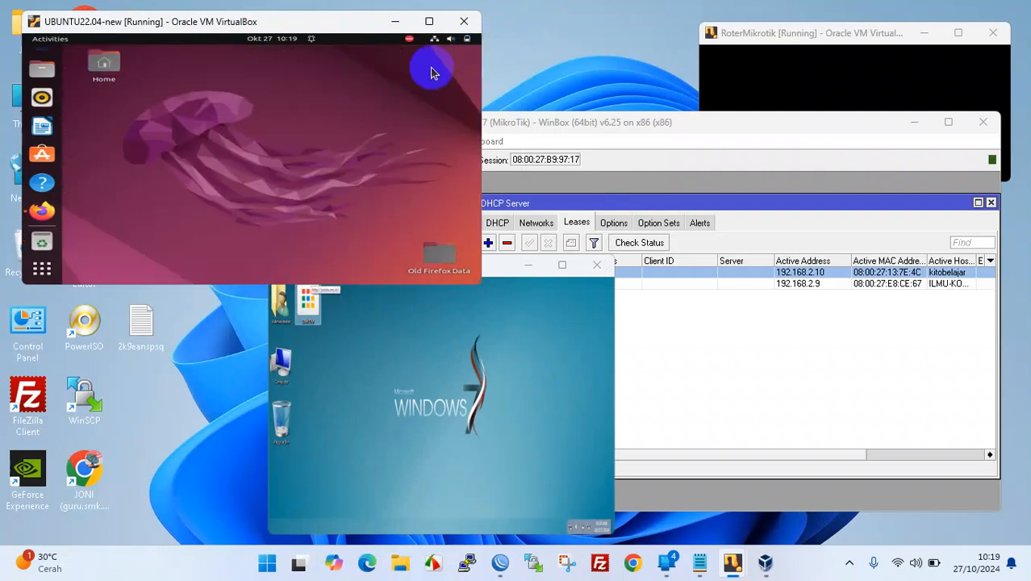
click(45, 211)
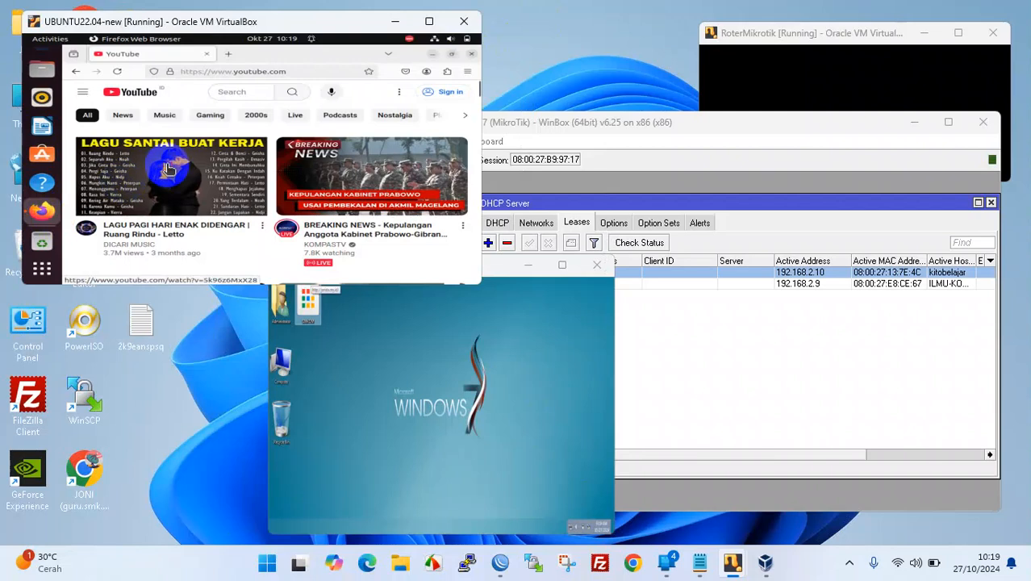
click(323, 183)
click(401, 399)
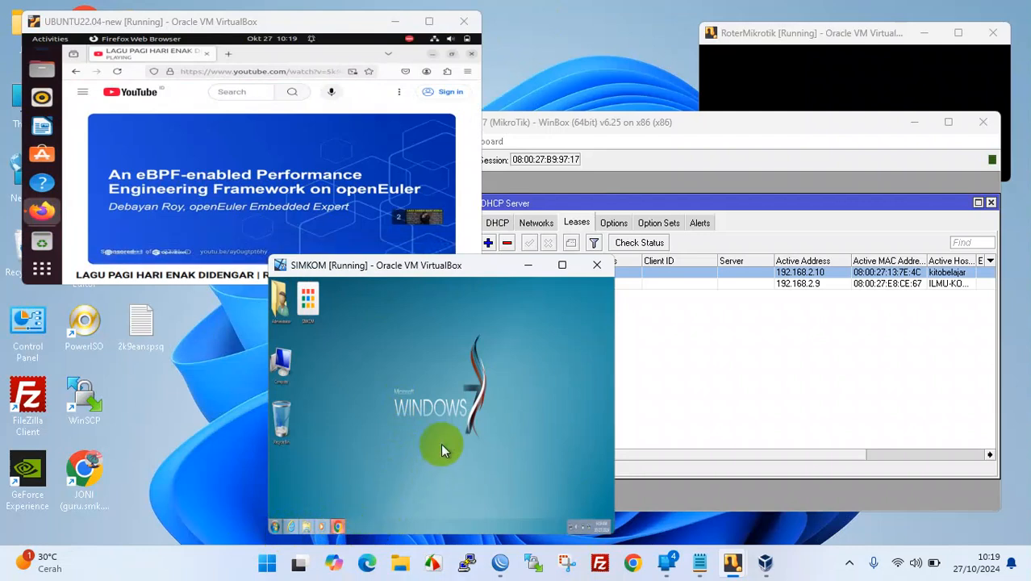
click(281, 150)
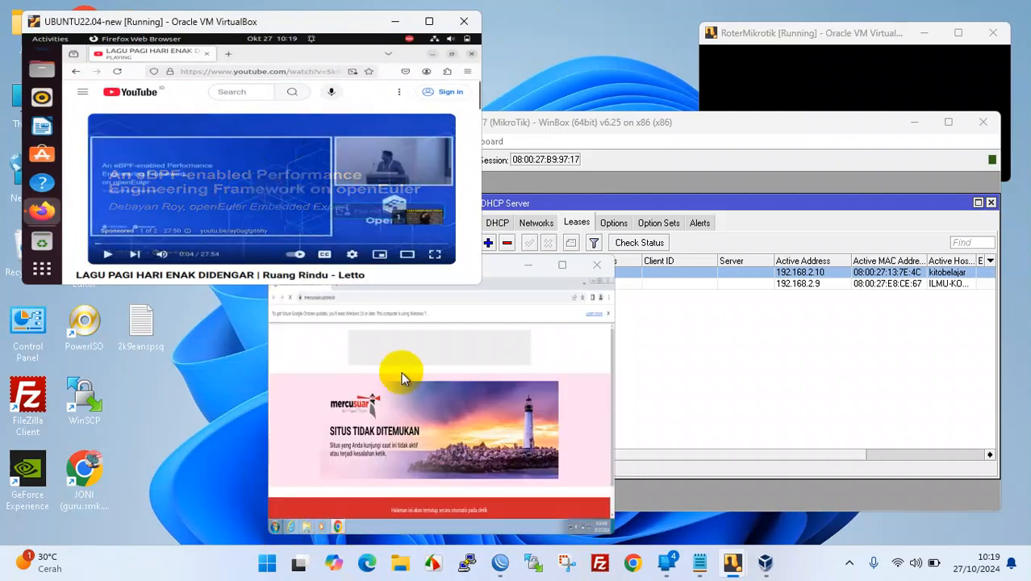
- Load google.com in the Windows 7 VM's Chrome and bring WinBox back to the front
click(378, 298)
text(google.com)
key(Return)
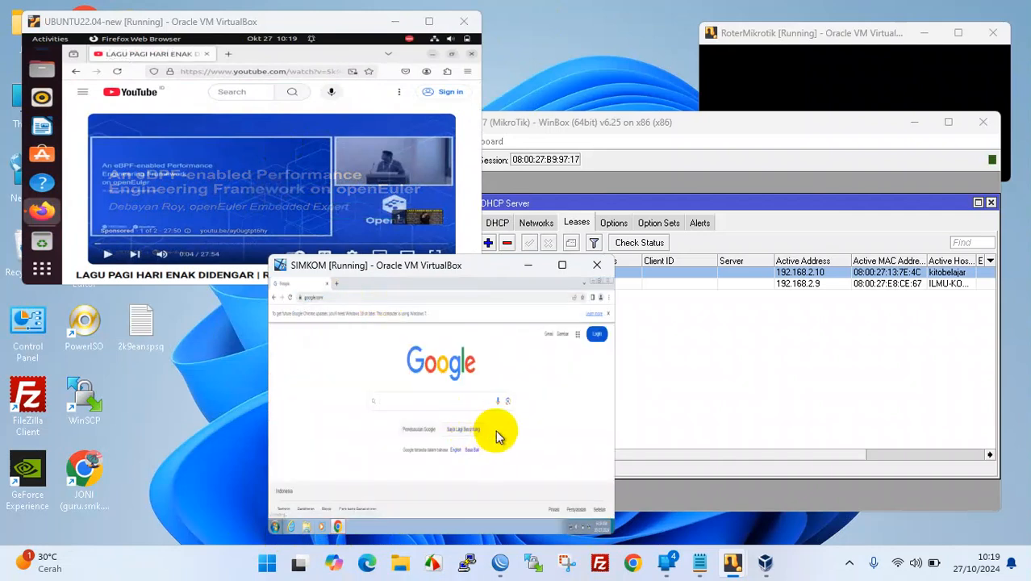
click(638, 128)
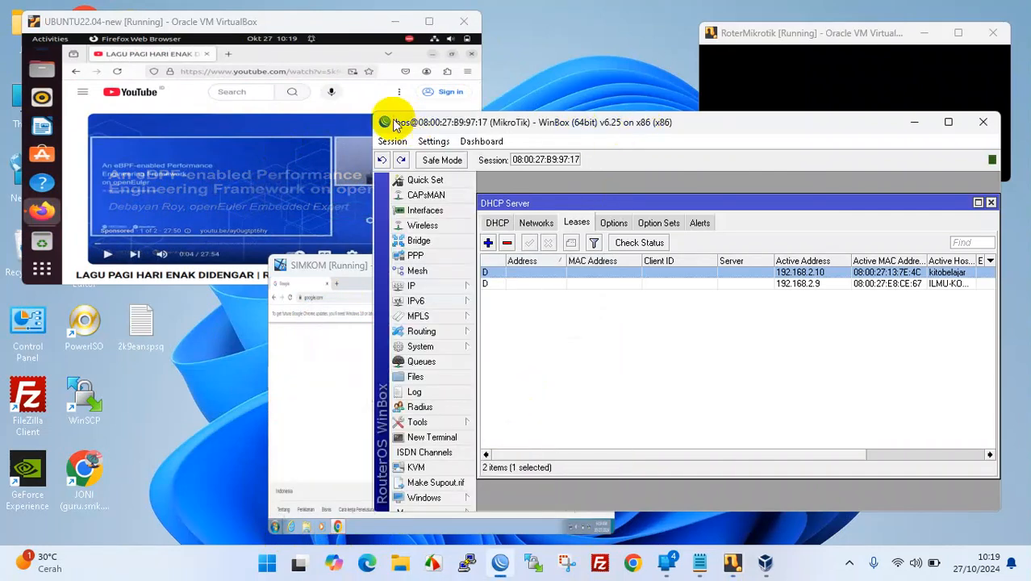
- Resize WinBox and rearrange the SIMKOM and router VM windows side by side
drag(372, 111, 587, 202)
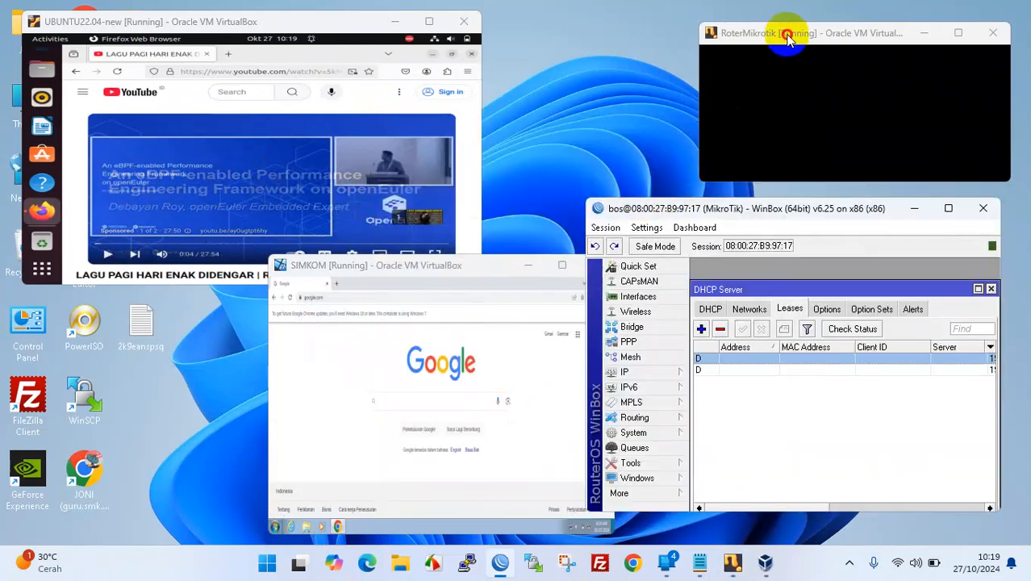
drag(501, 263, 469, 266)
click(698, 217)
drag(698, 216, 713, 216)
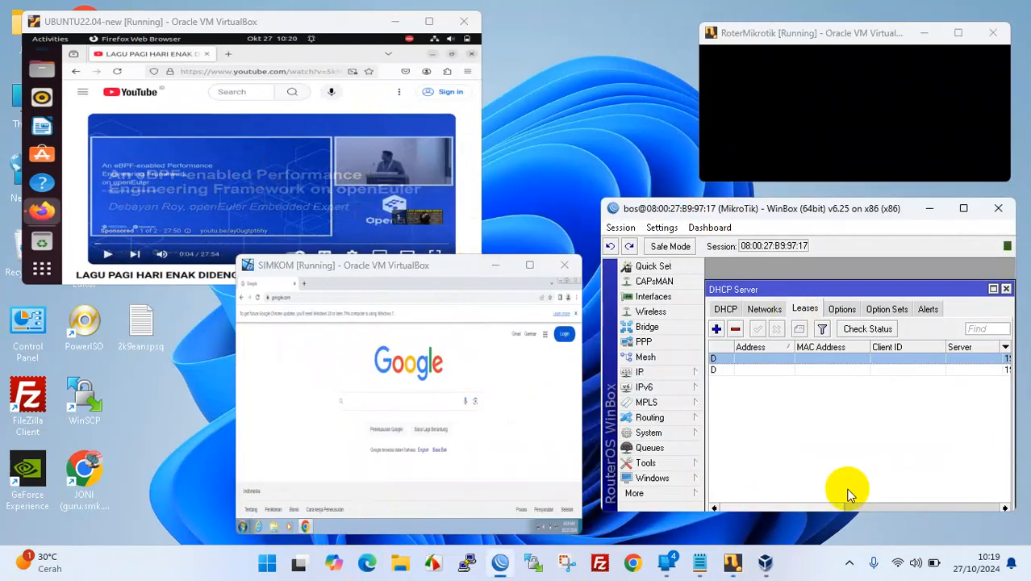
click(898, 562)
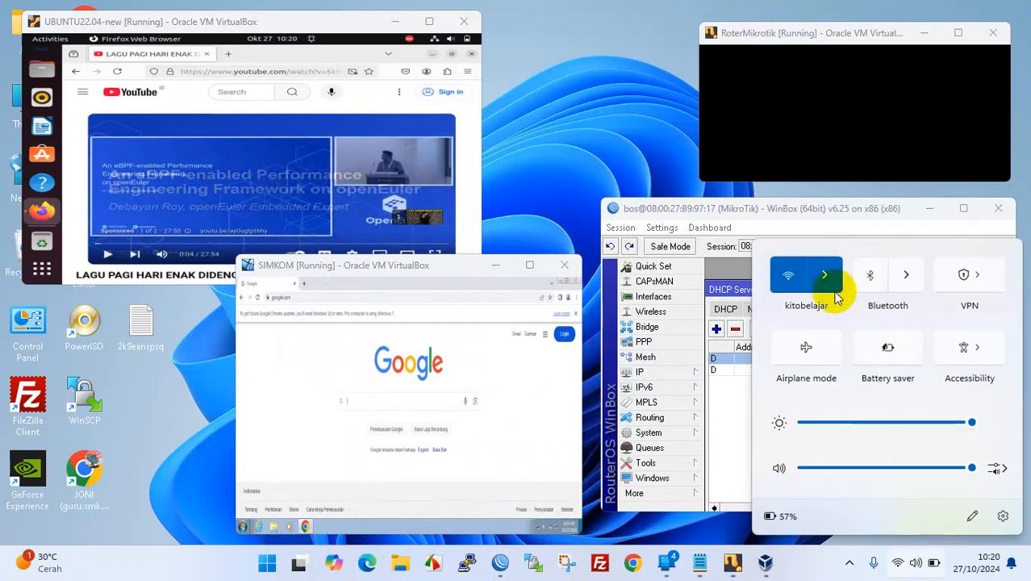
drag(807, 38, 779, 42)
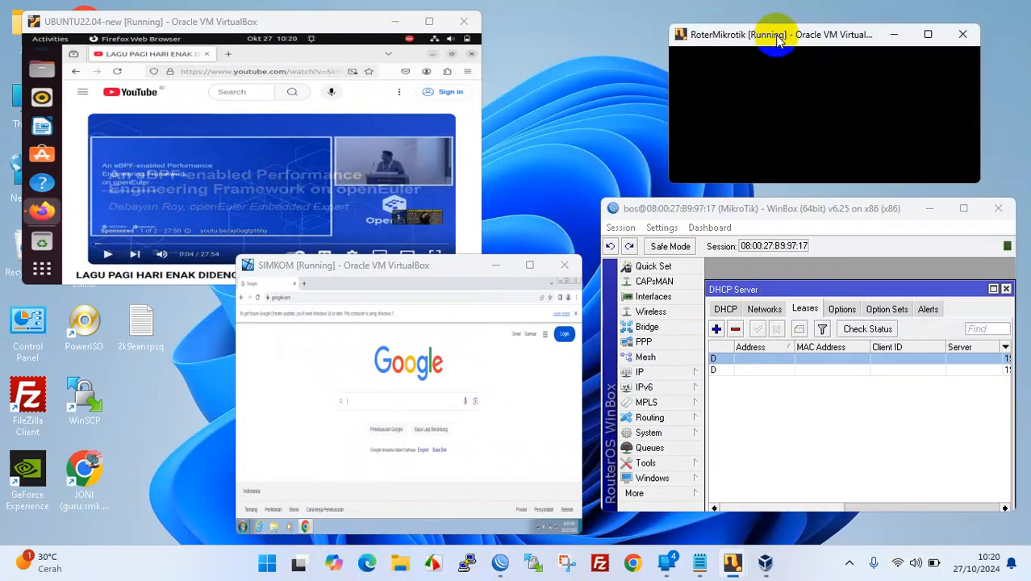
click(773, 73)
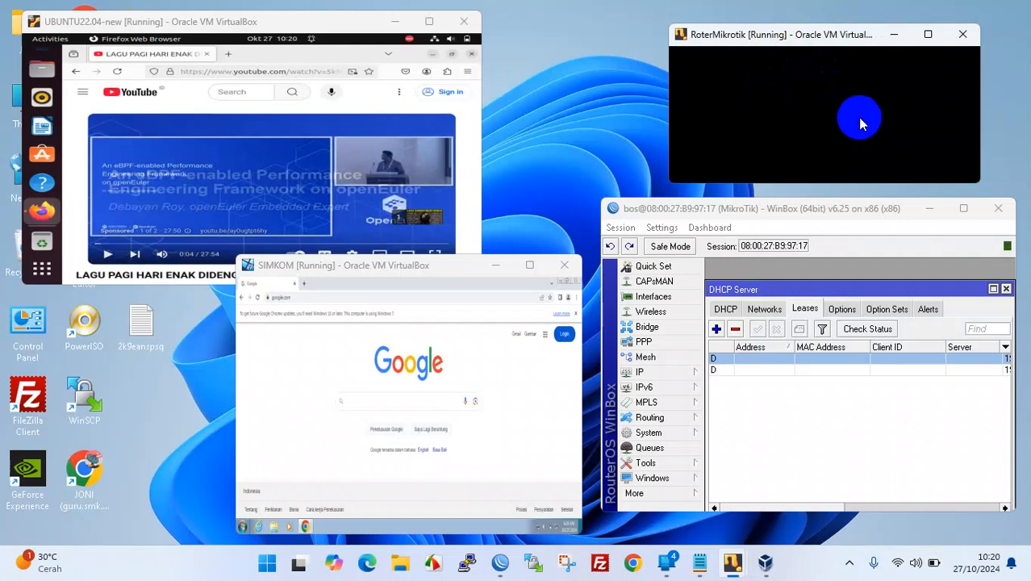
- Open IP > Addresses in WinBox and select the 192.168.2.1/24 ether2-ubuntu entry
click(663, 372)
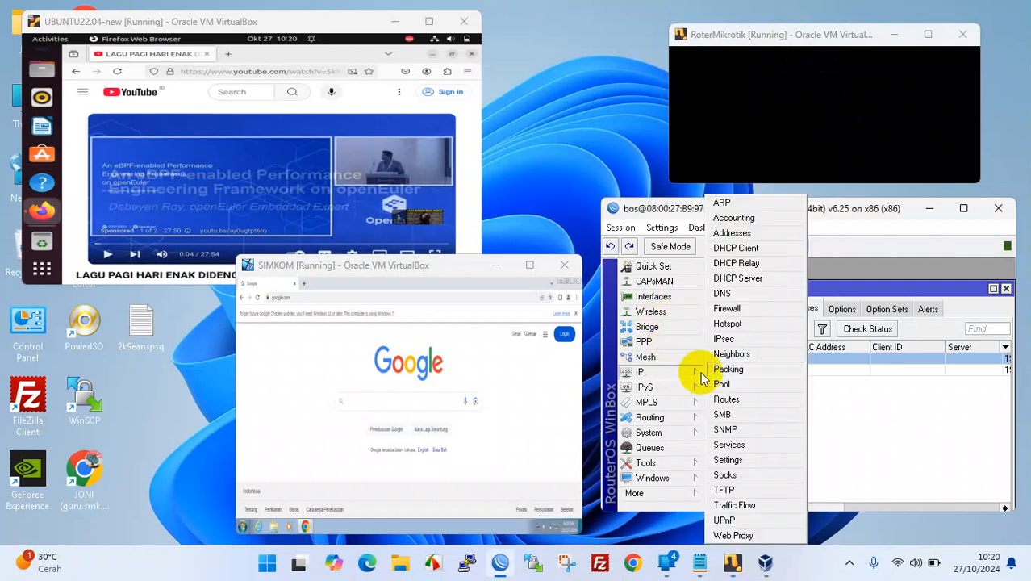
click(750, 229)
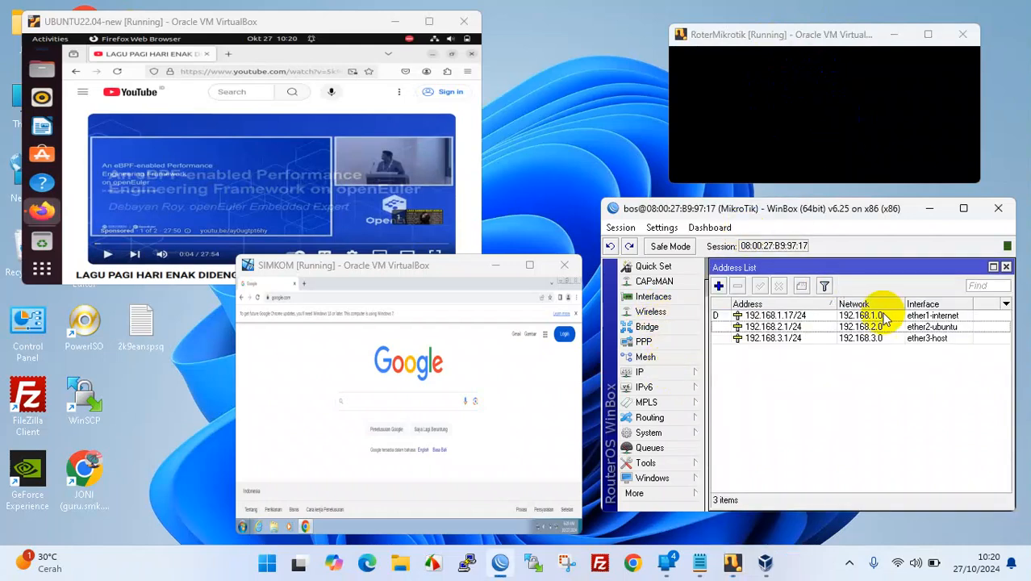
click(781, 328)
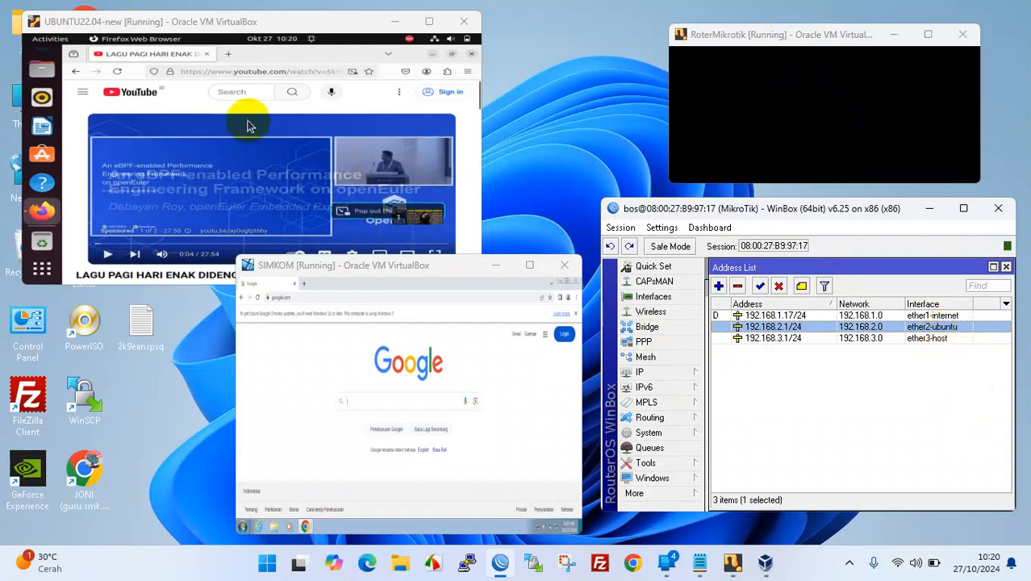
drag(200, 14, 196, 30)
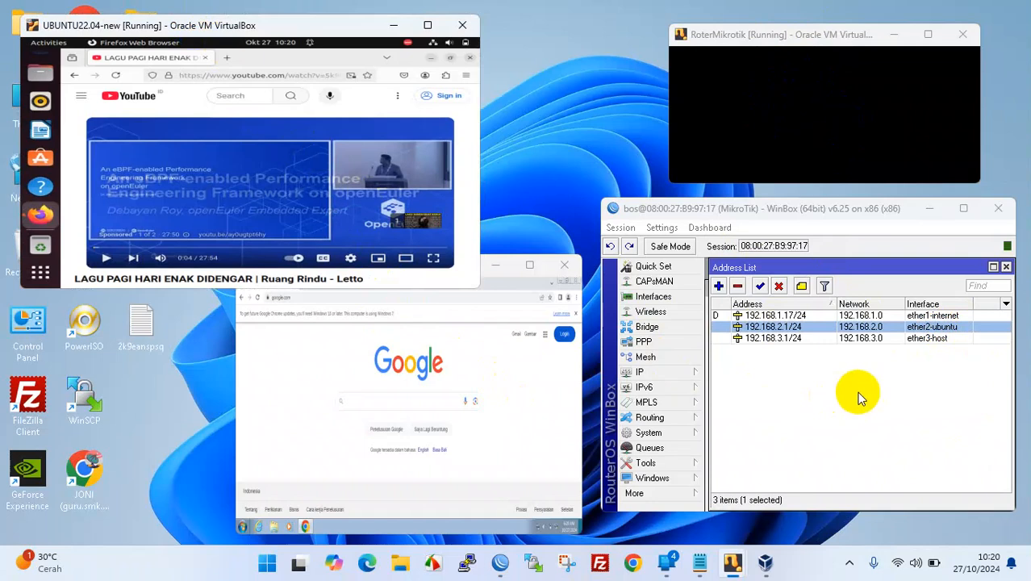
- Open IP > Pool, view its Used Addresses, and select the 192.168.2.9 entry
click(676, 372)
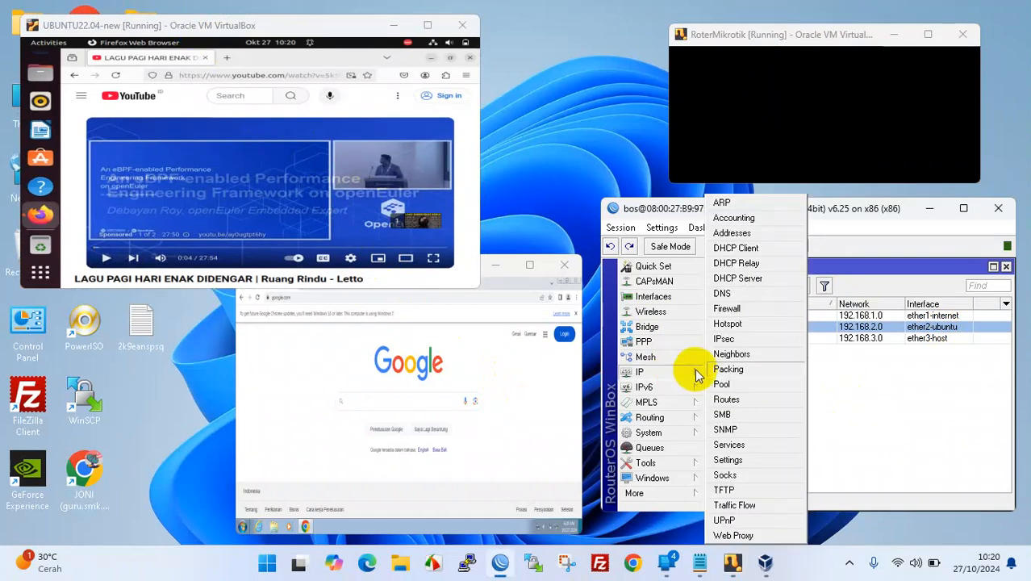
click(743, 387)
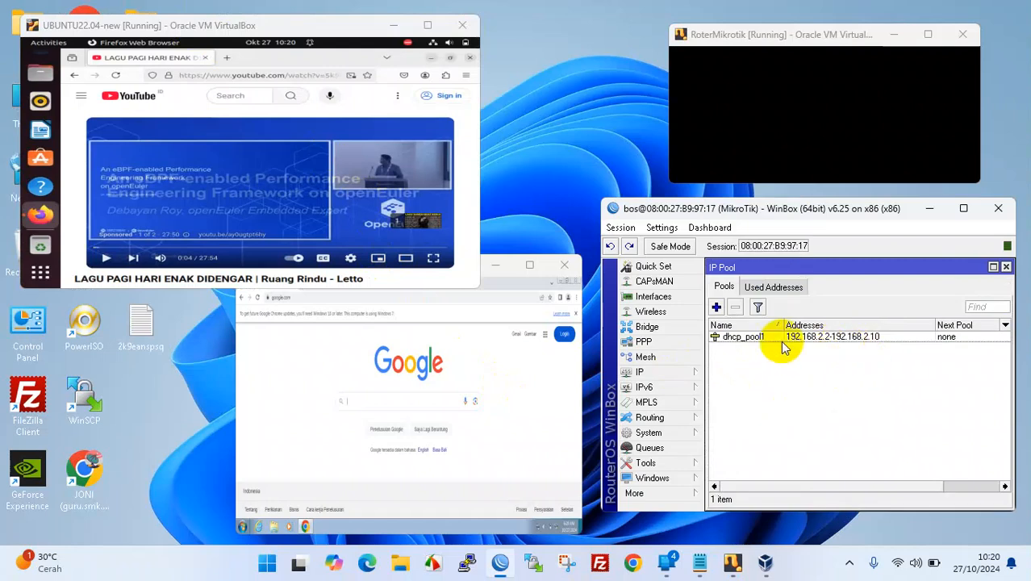
click(781, 290)
drag(860, 325, 846, 324)
click(832, 349)
click(828, 335)
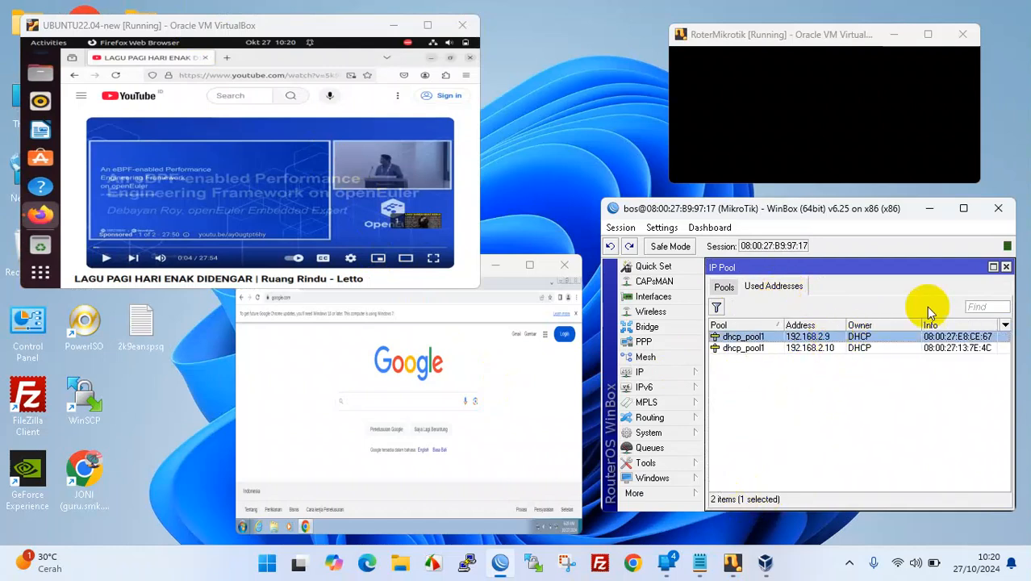
click(833, 397)
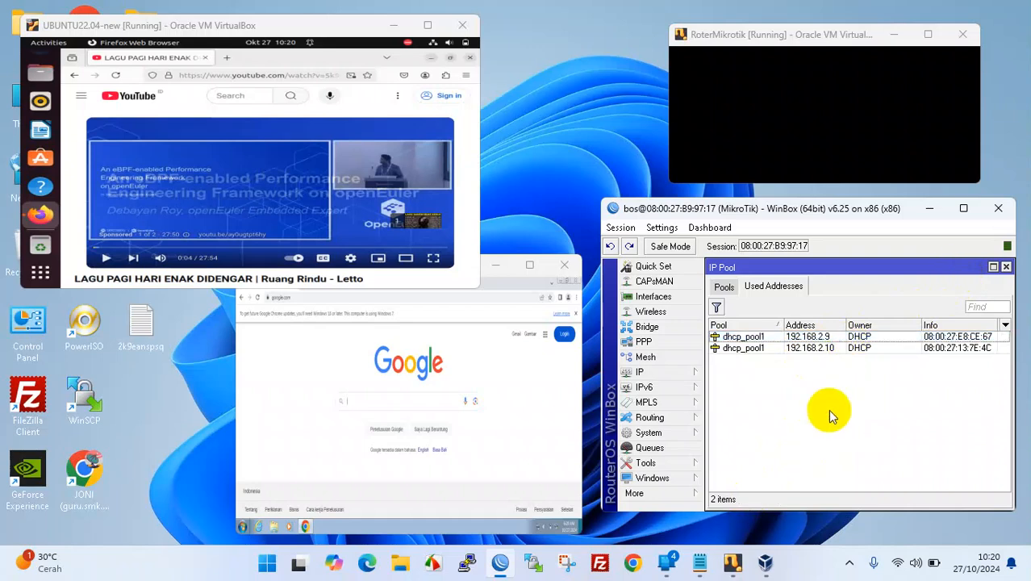
click(908, 338)
drag(920, 324, 876, 324)
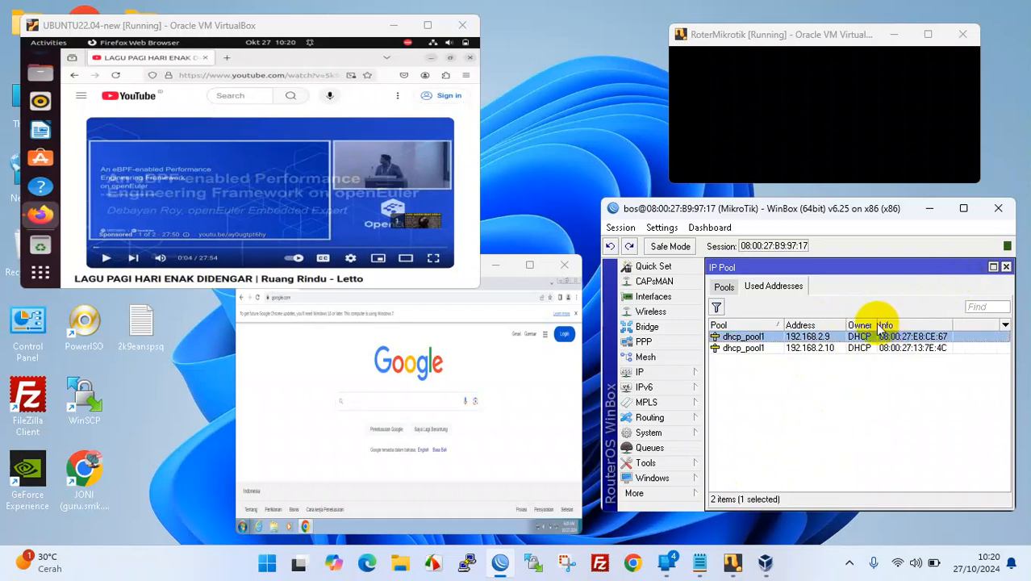
- Close the pool and address lists, widen the DHCP lease columns to read hostnames, then close DHCP Server
click(1007, 269)
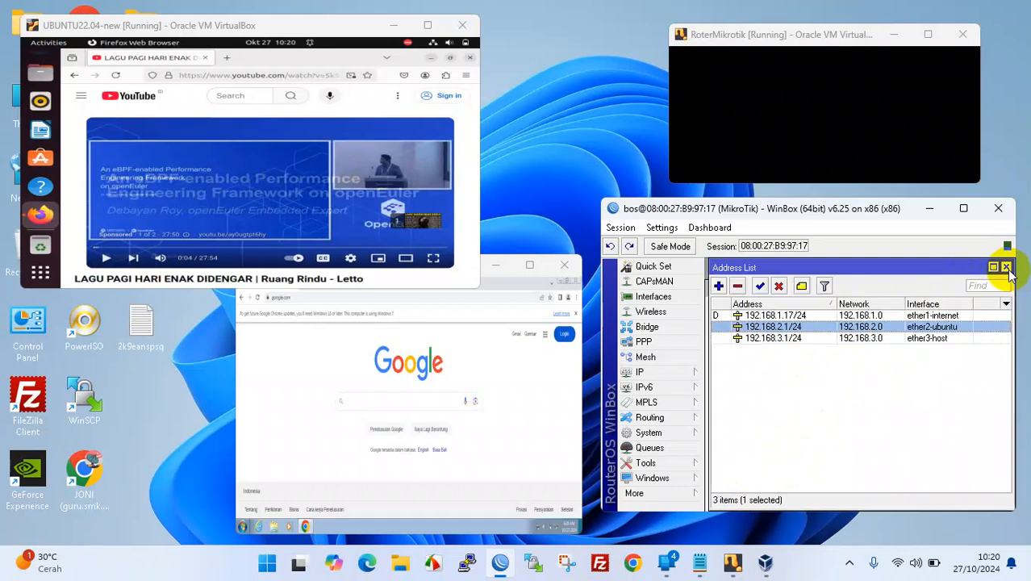
click(1006, 268)
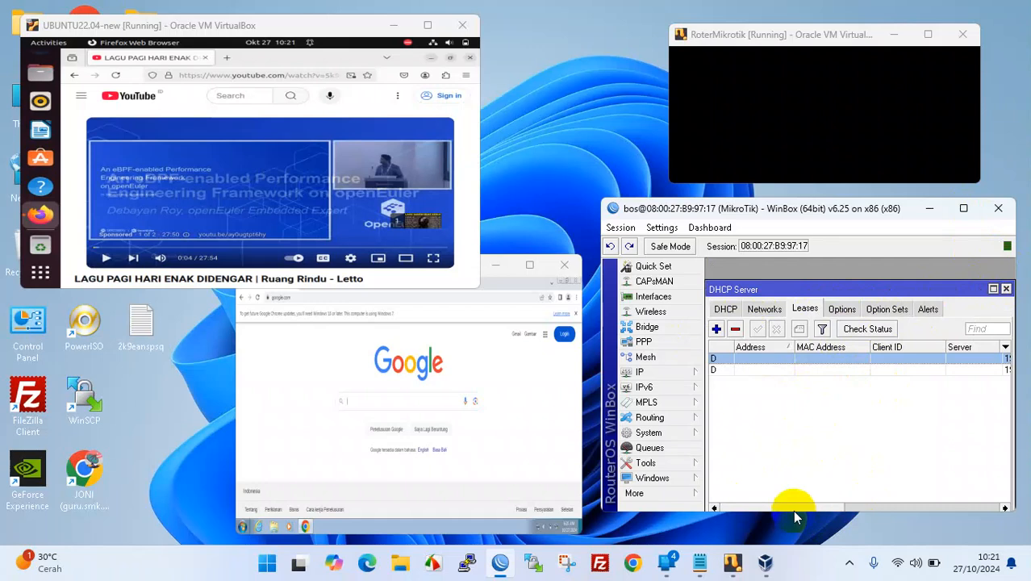
drag(793, 506, 923, 502)
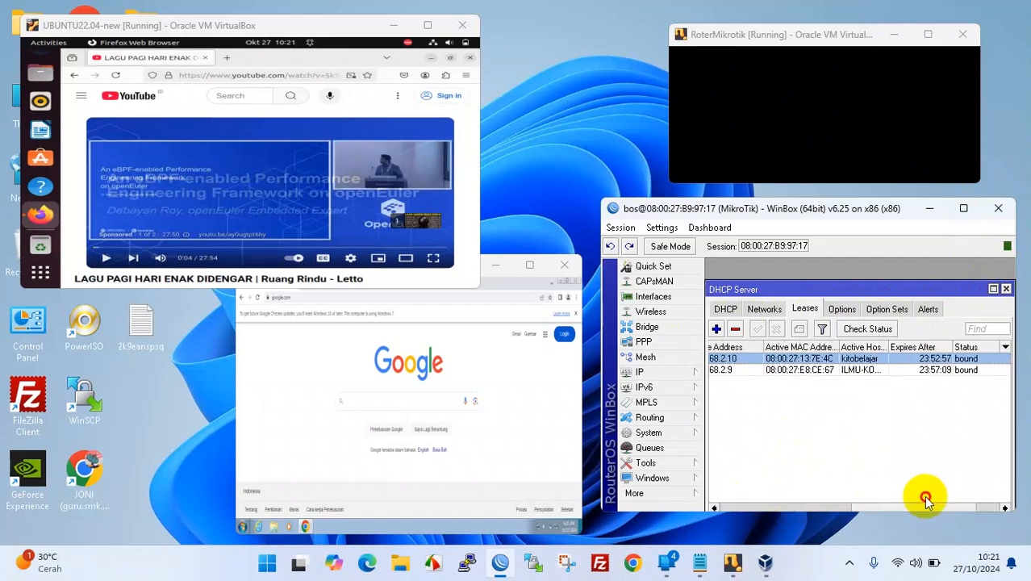
drag(886, 346, 931, 371)
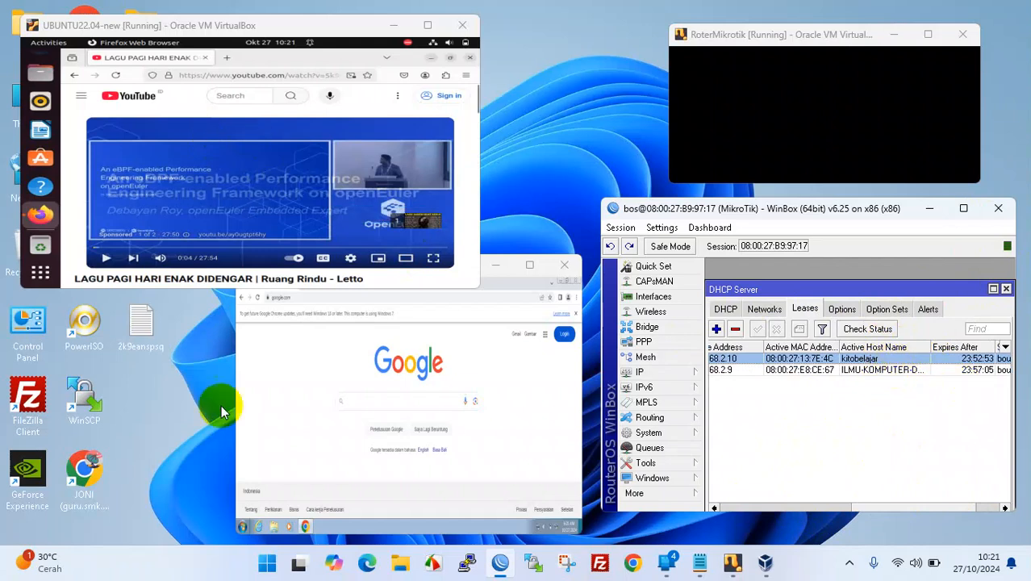
click(1007, 290)
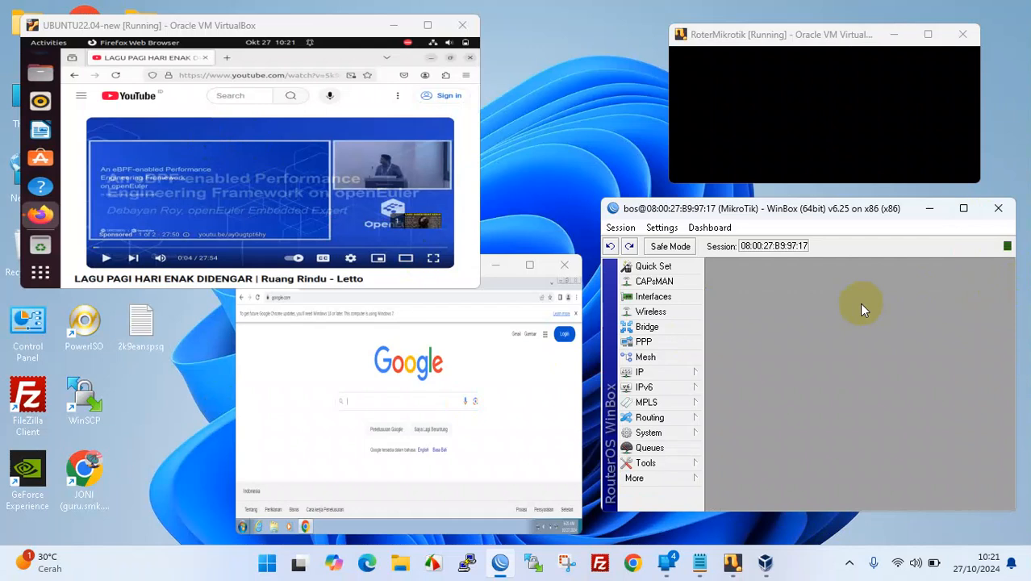
- Minimize SIMKOM, close Firefox in Ubuntu, and log out of the Ubuntu session
click(495, 265)
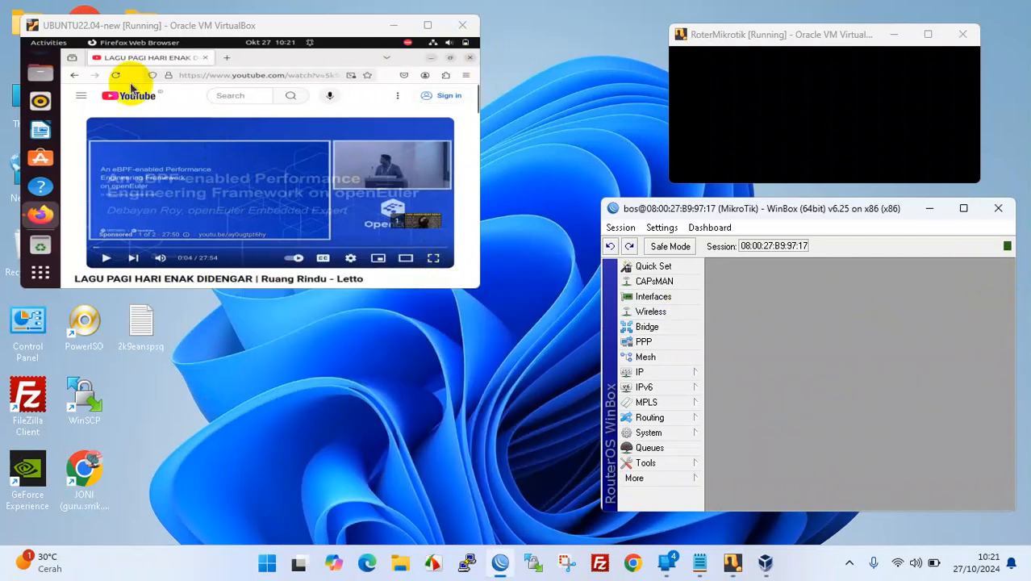
click(466, 58)
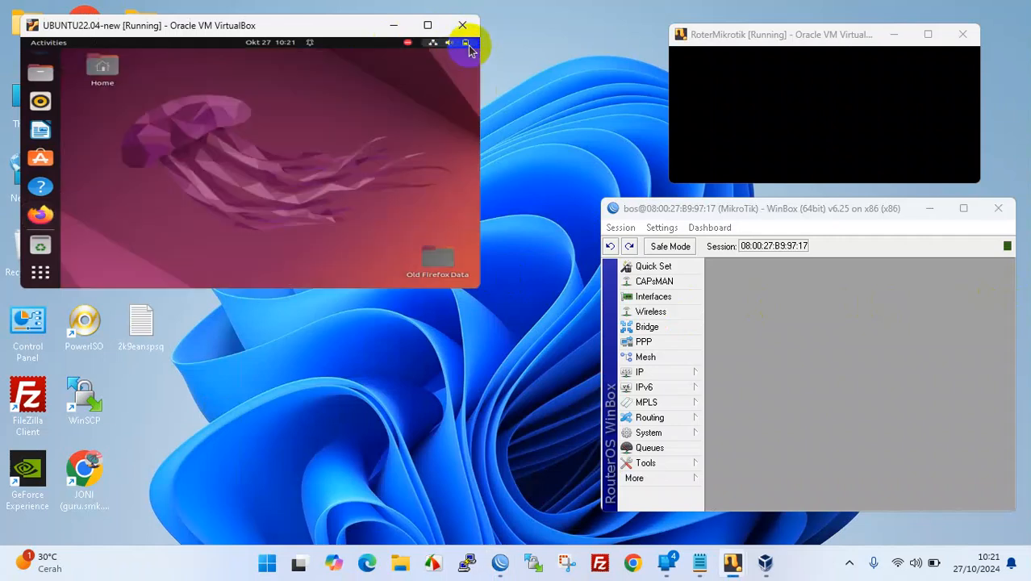
click(468, 45)
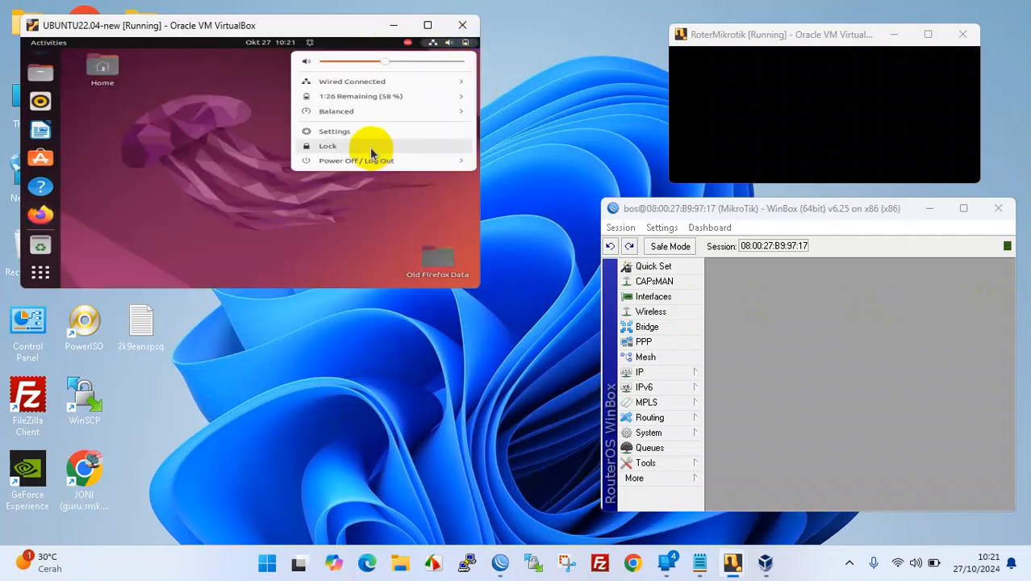
click(344, 161)
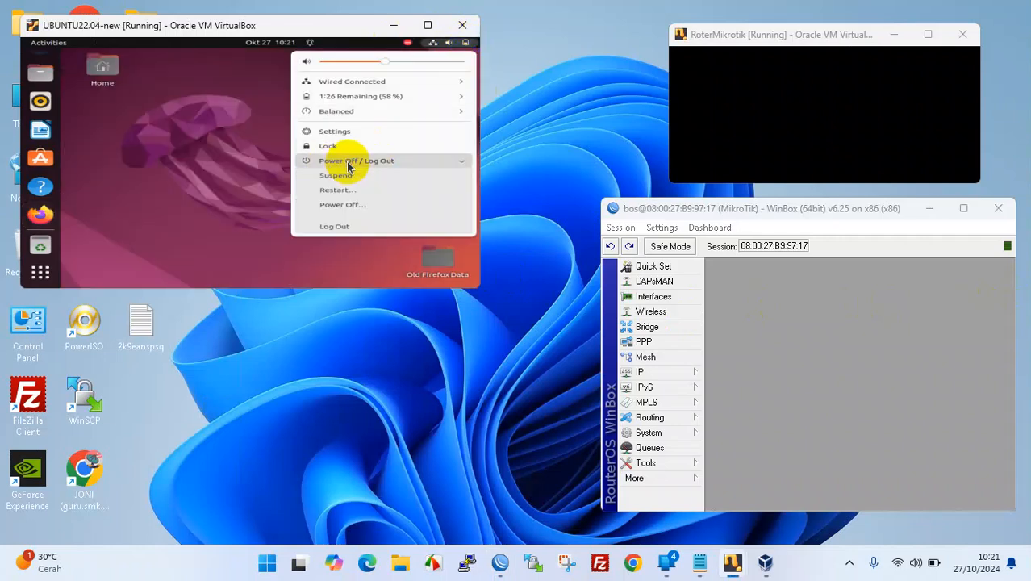
click(344, 227)
click(316, 188)
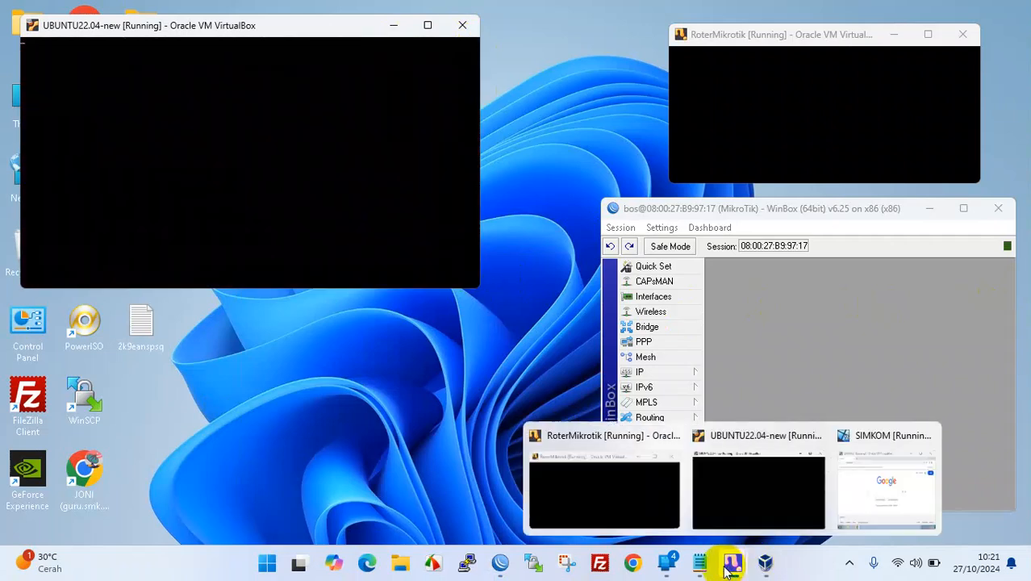
- Close Chrome in the Windows 7 VM and shut it down from the Start menu
click(863, 484)
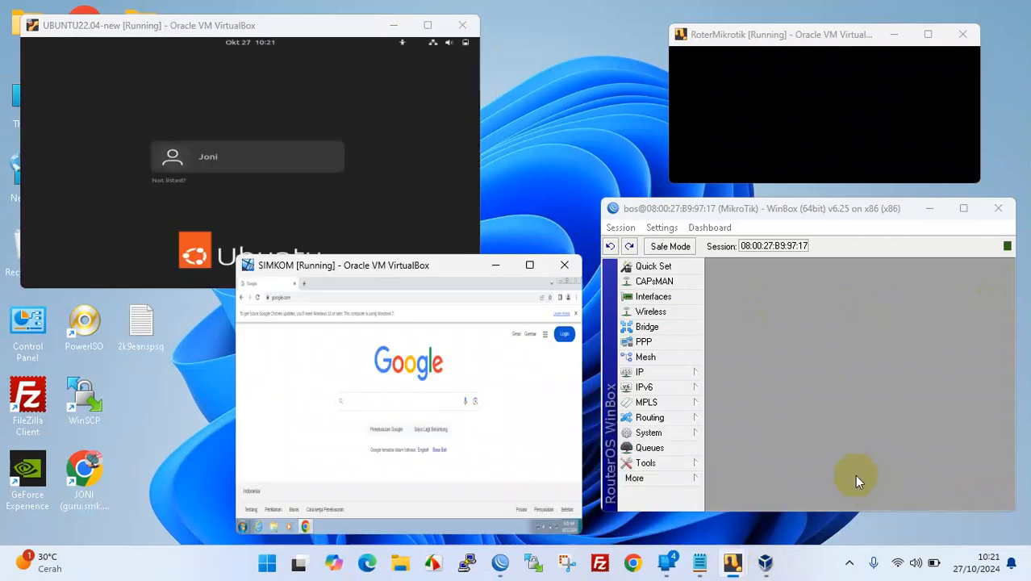
click(574, 282)
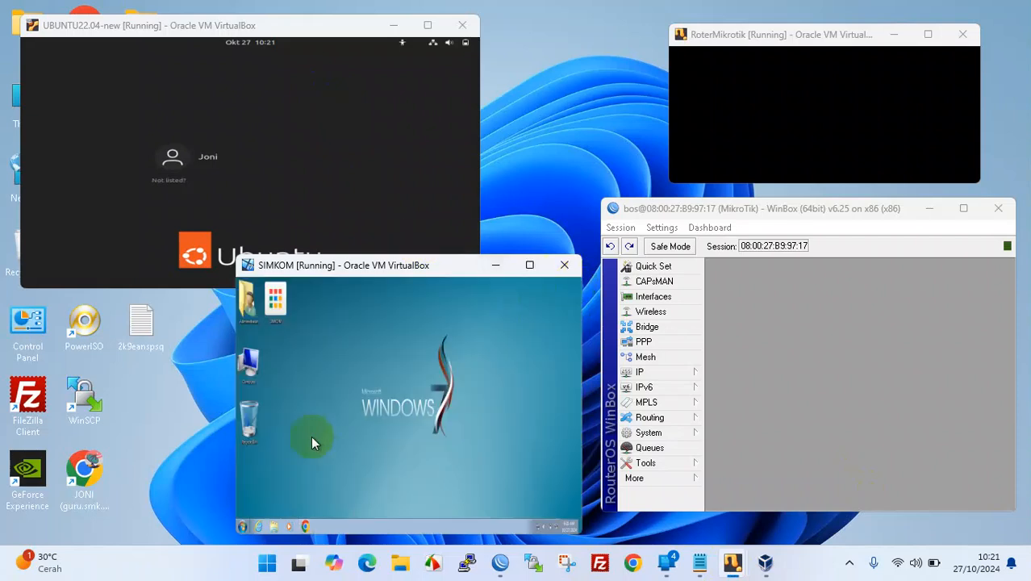
click(255, 526)
click(320, 506)
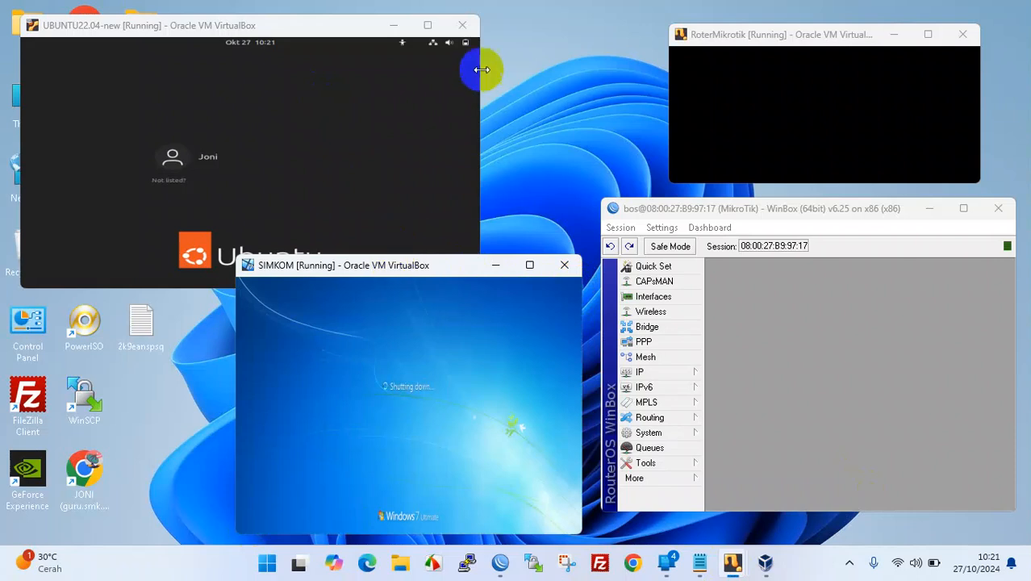
- Log back into Ubuntu with the standard Ubuntu session and the user's password
click(237, 158)
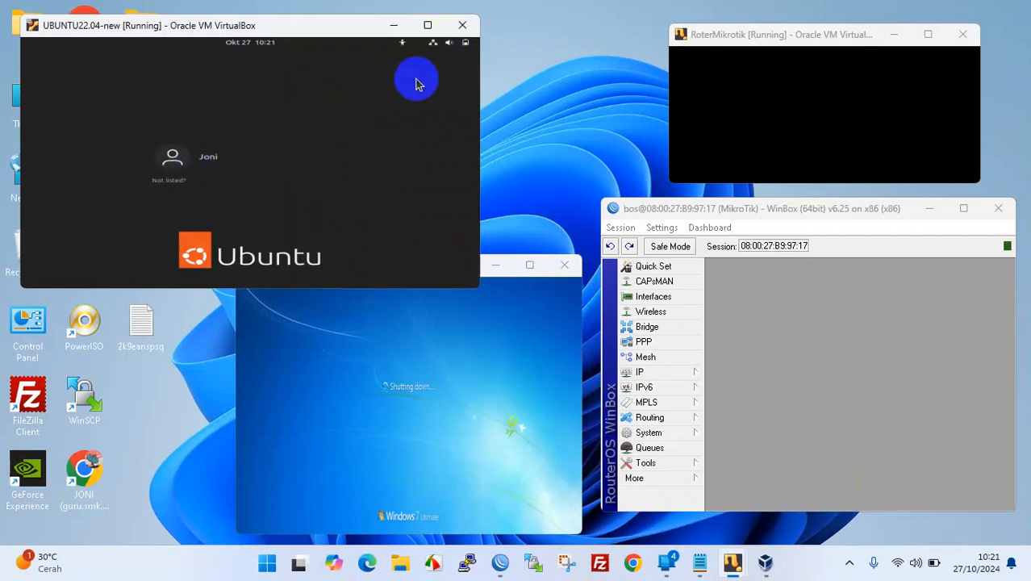
click(248, 156)
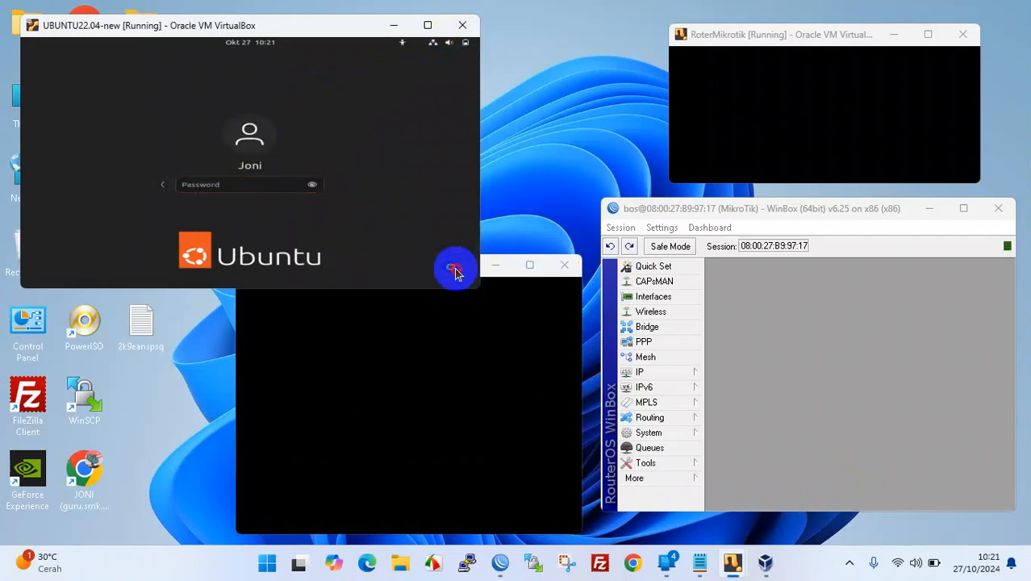
click(451, 270)
click(415, 235)
click(249, 184)
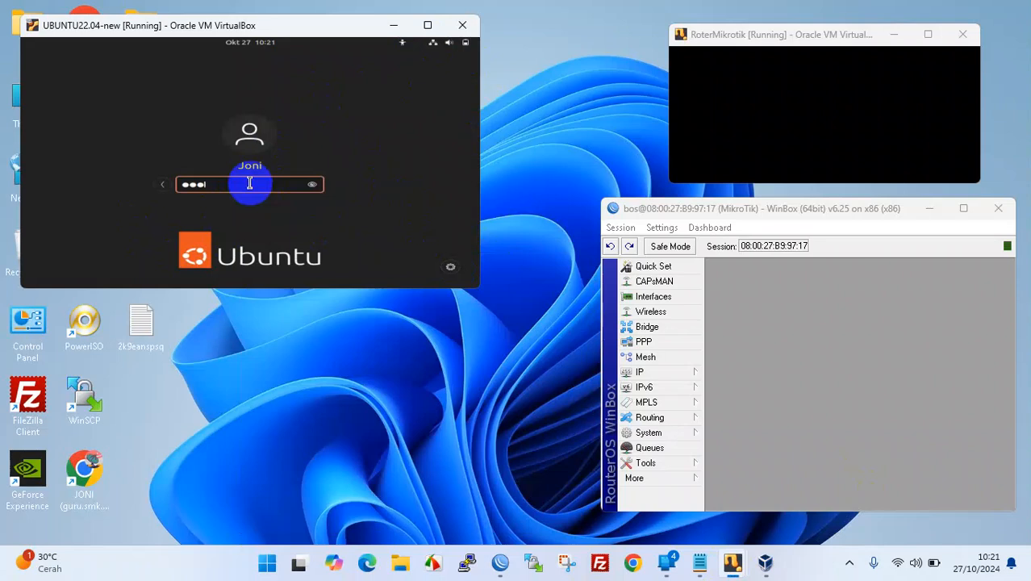
text(••••••)
key(Return)
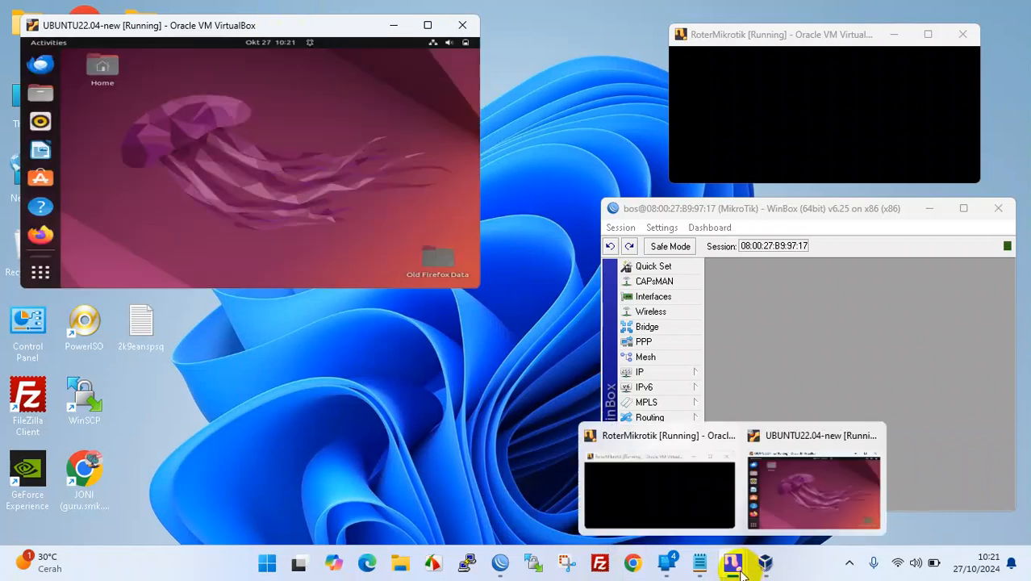
- Power off the Ubuntu VM from its system menu and move WinBox toward the screen centre
click(465, 46)
click(356, 161)
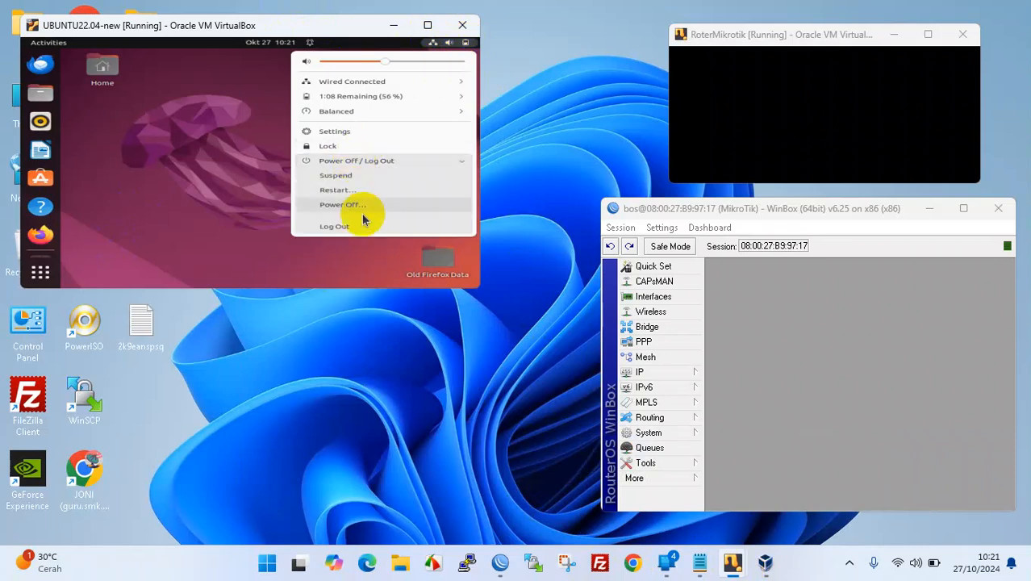
click(346, 204)
click(339, 189)
drag(726, 206, 340, 178)
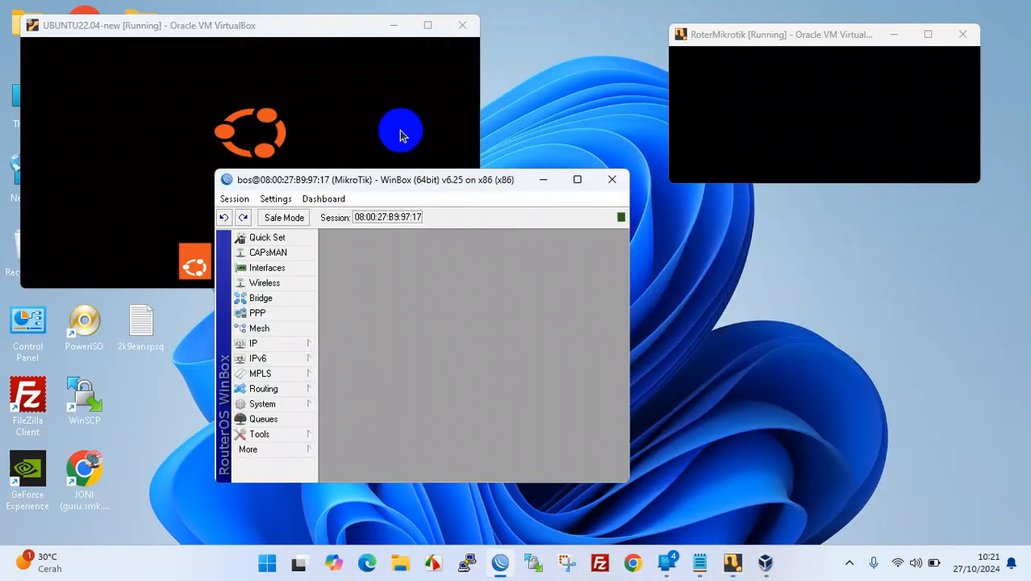
- Minimize the Ubuntu window, shut down the router via WinBox System > Shutdown, and close WinBox
click(390, 26)
click(699, 119)
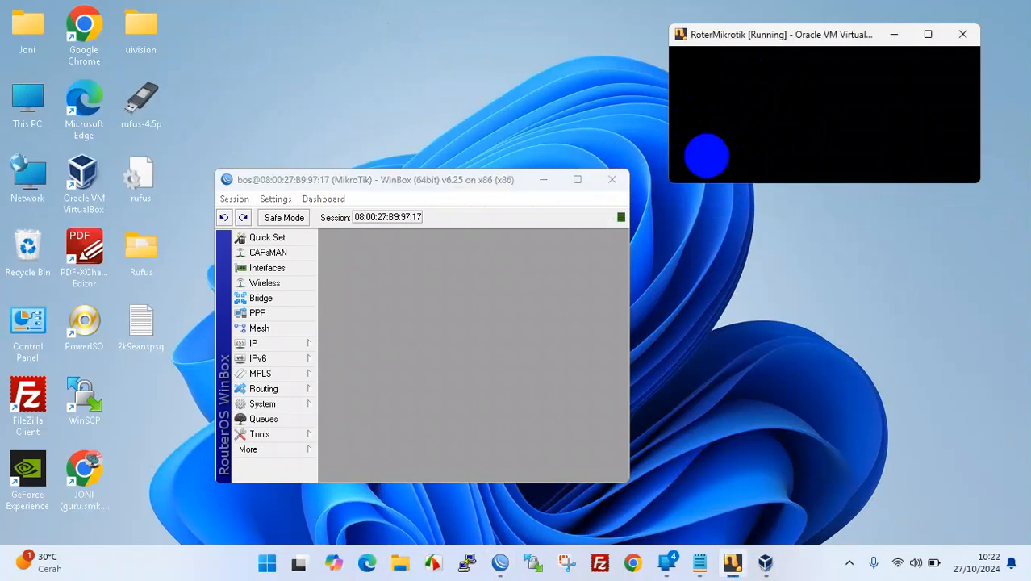
click(408, 288)
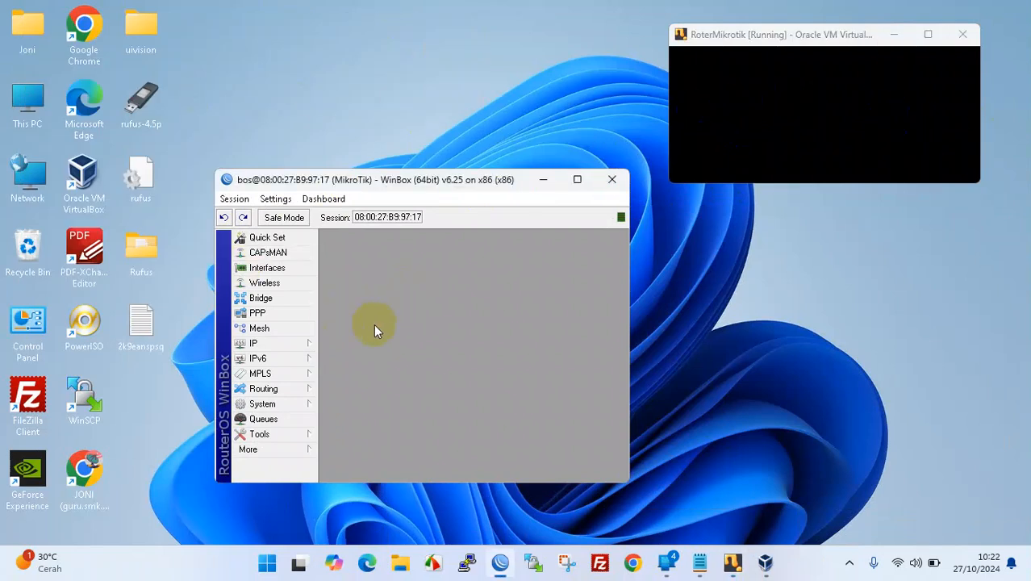
click(286, 403)
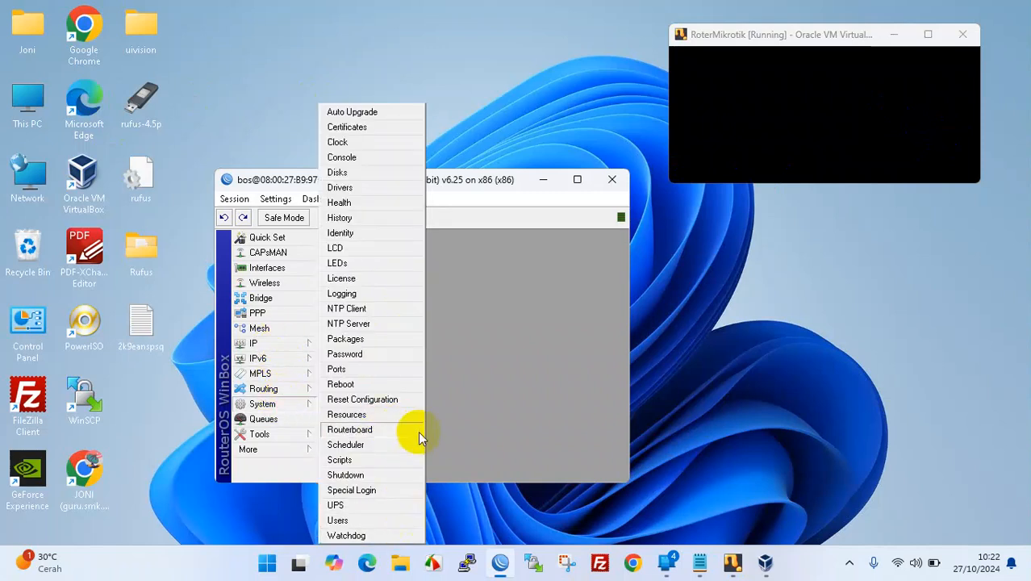
click(375, 476)
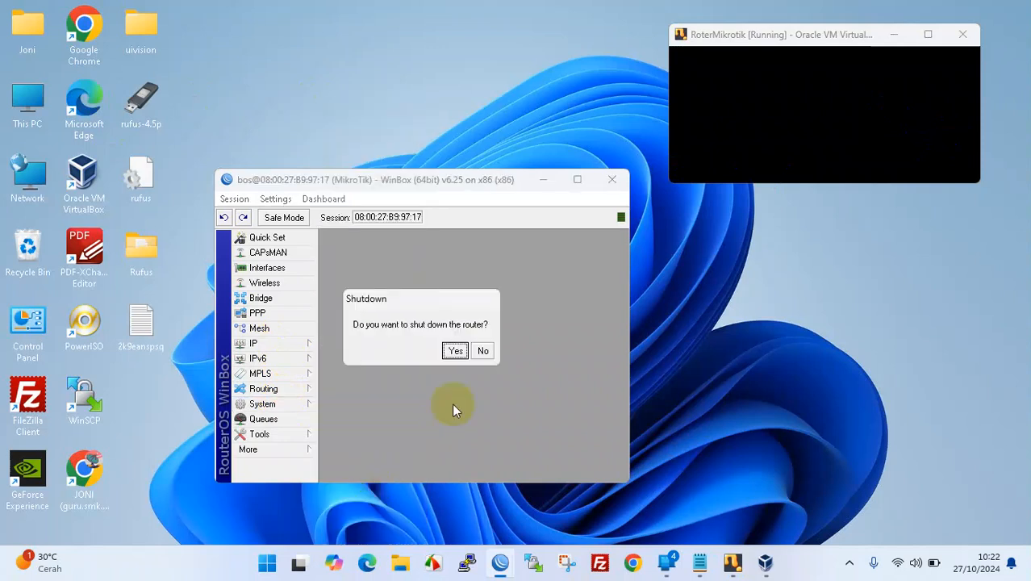
click(451, 351)
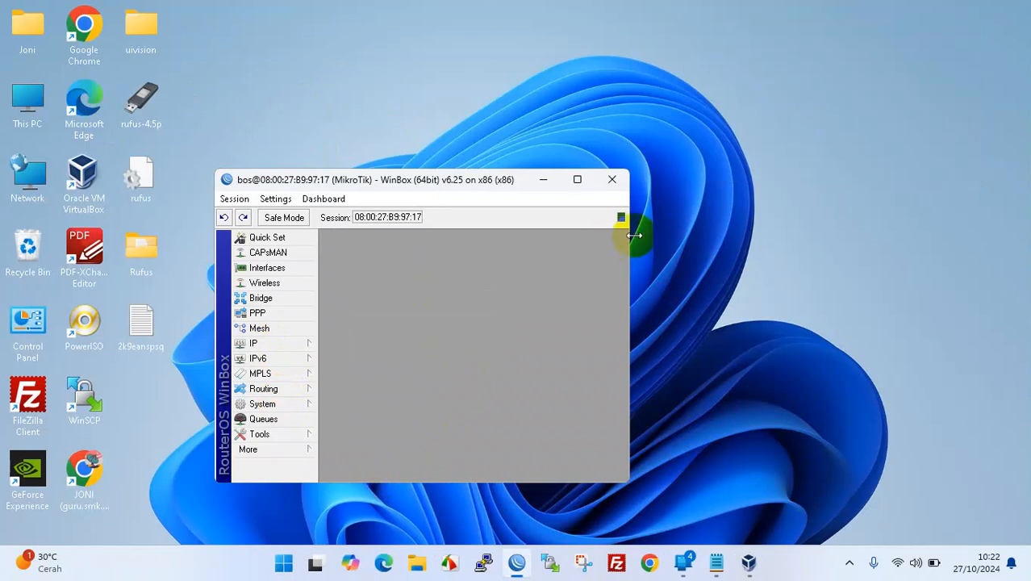
click(615, 182)
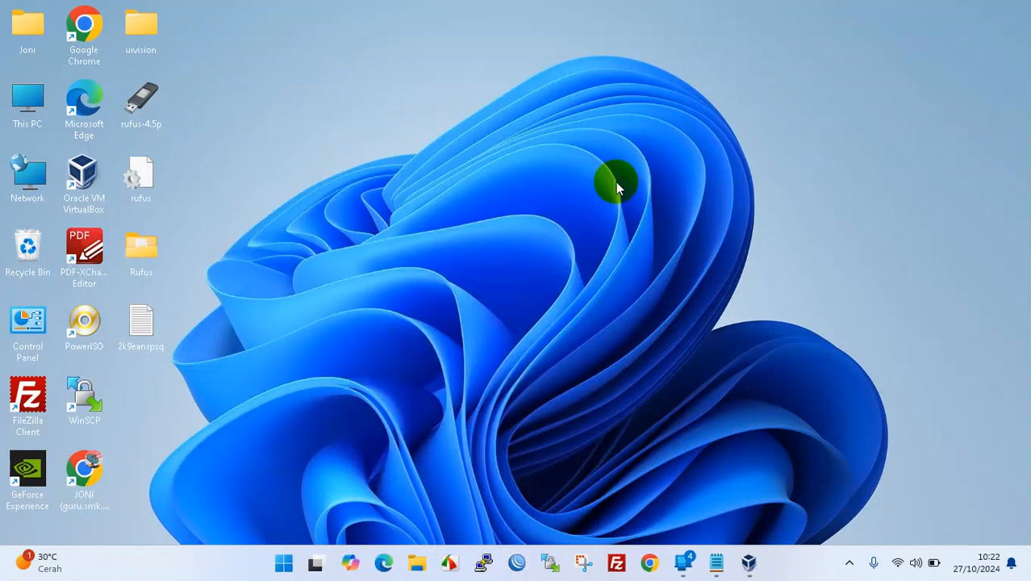
click(748, 564)
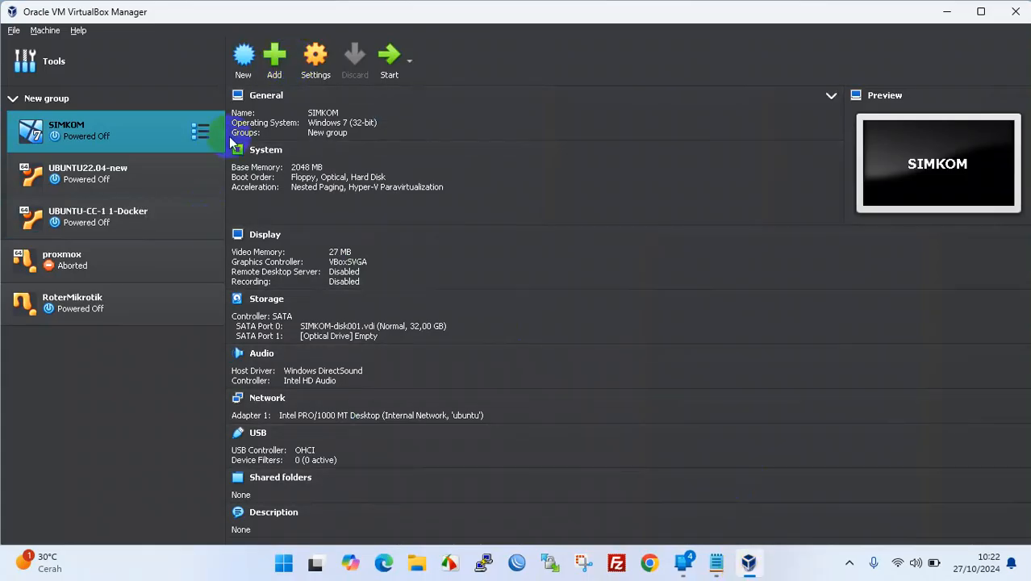
click(148, 310)
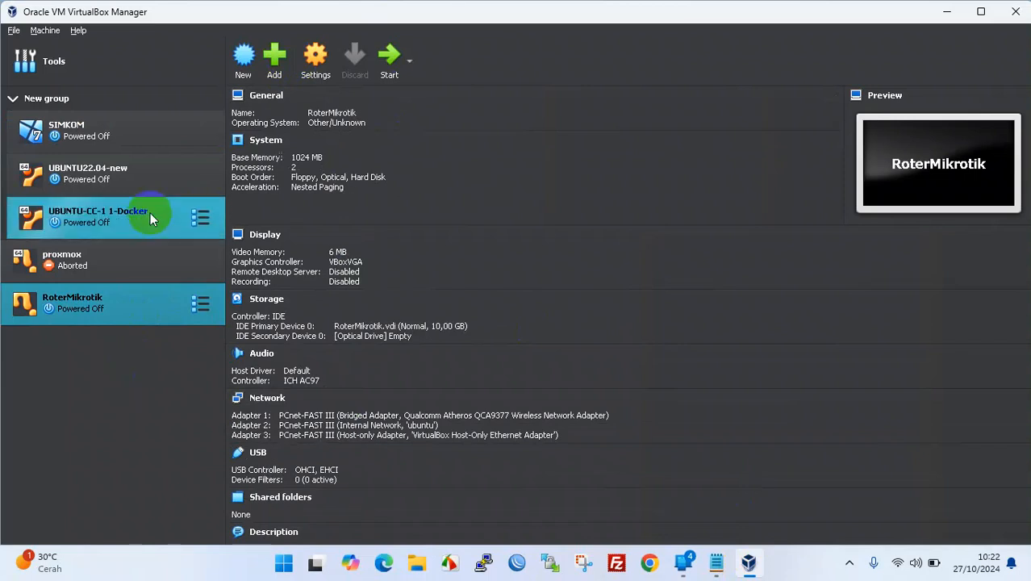
click(148, 173)
click(168, 137)
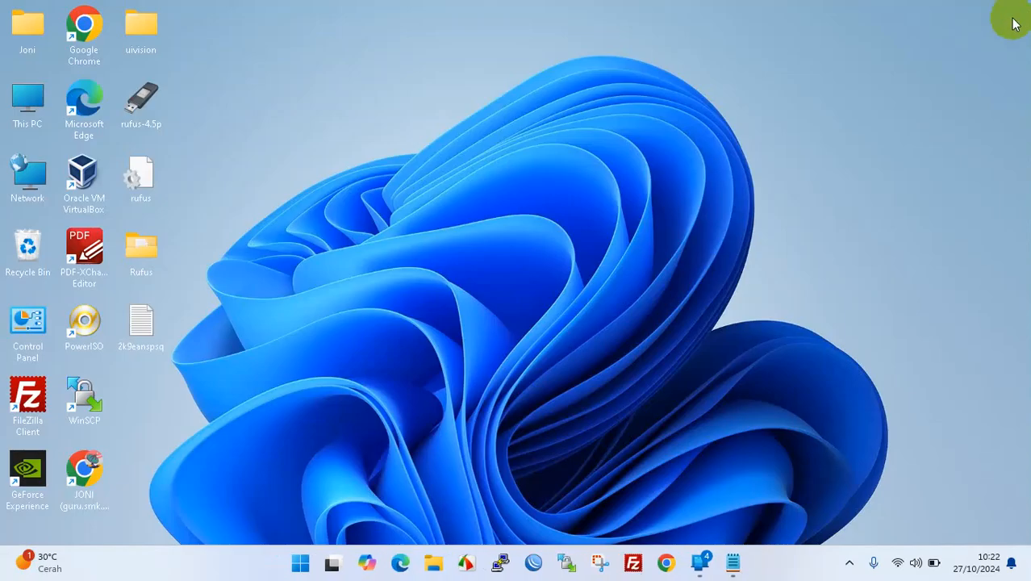
click(1015, 11)
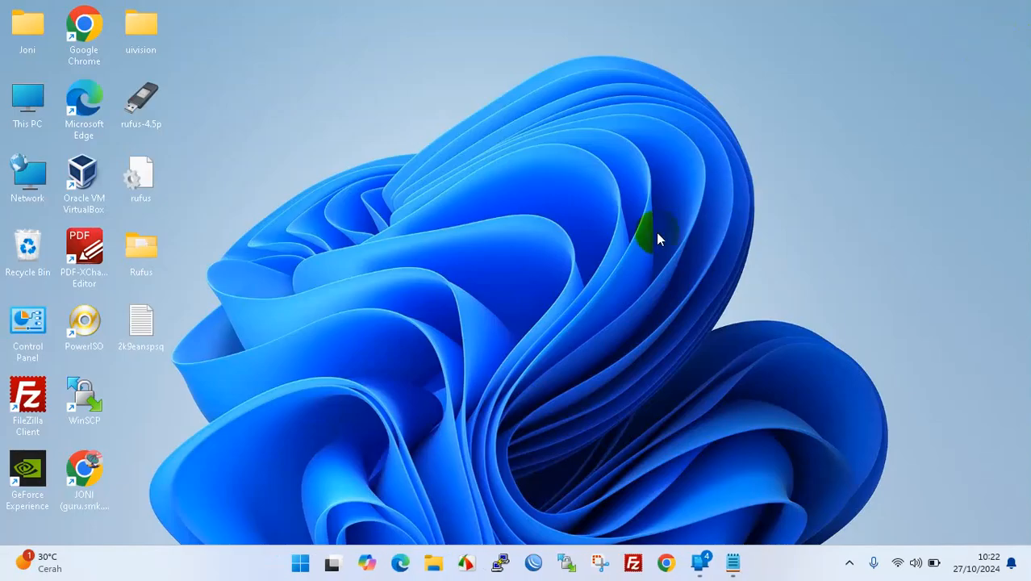